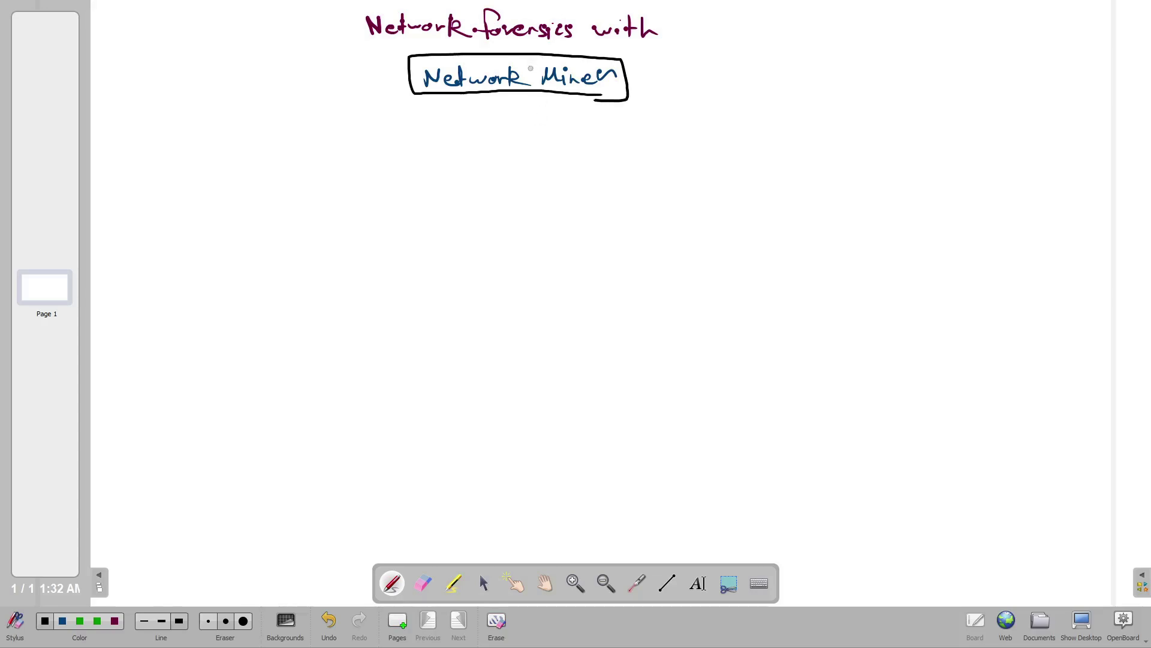
Draw a black arrow down from the title to a starred bullet and handwrite "Network traffic" beside it
drag(402, 47, 409, 52)
mouse_move(118, 154)
mouse_down()
mouse_move(120, 171)
mouse_move(137, 160)
mouse_up()
mouse_move(360, 38)
mouse_down()
mouse_move(288, 57)
mouse_move(246, 135)
mouse_move(262, 126)
mouse_move(246, 136)
mouse_up()
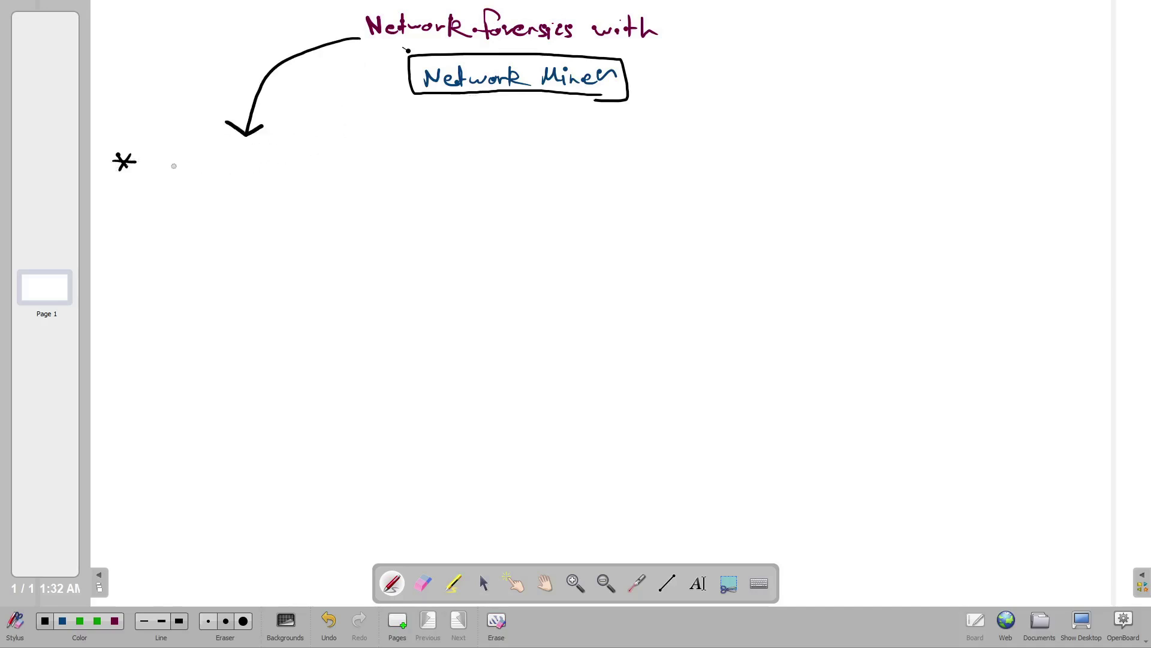
mouse_move(173, 170)
mouse_down()
mouse_move(258, 151)
mouse_move(275, 169)
mouse_move(298, 171)
mouse_move(336, 141)
mouse_move(347, 162)
mouse_up()
drag(343, 164, 365, 171)
click(343, 157)
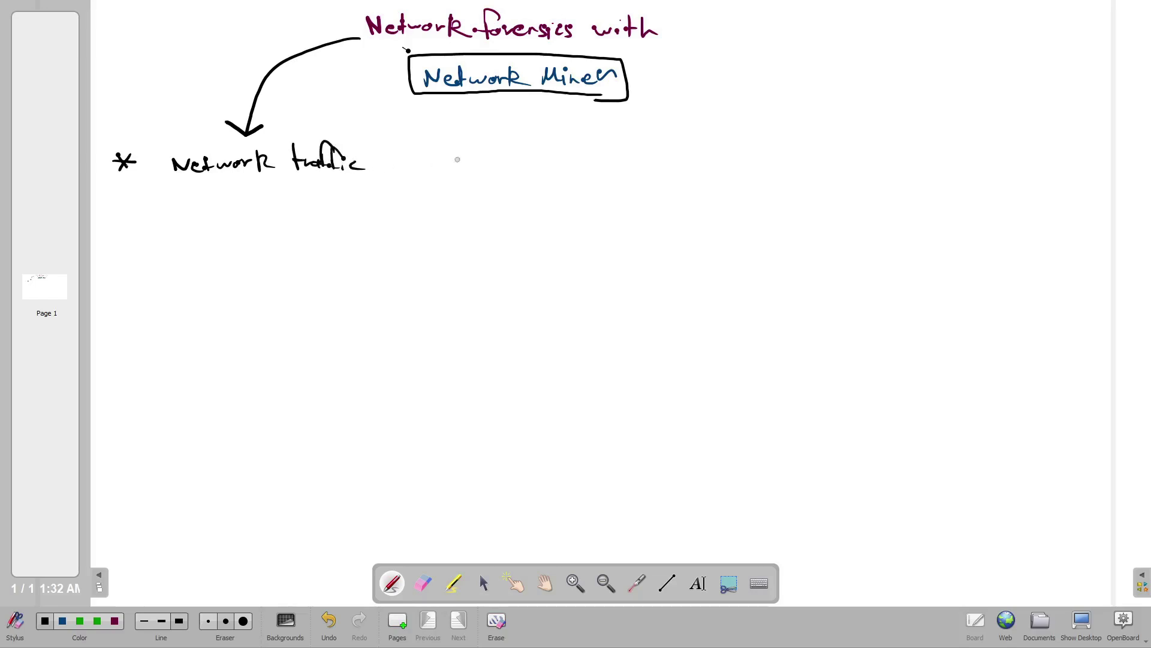
Branch "Network traffic" with two maroon arrows to the handwritten labels "Live" and "Recorded"
click(114, 621)
mouse_move(382, 152)
mouse_down()
mouse_move(419, 144)
mouse_move(414, 152)
mouse_up()
mouse_move(428, 125)
mouse_down()
mouse_move(429, 146)
mouse_move(447, 146)
mouse_up()
mouse_move(445, 136)
mouse_down()
mouse_move(447, 146)
mouse_move(465, 130)
mouse_move(475, 147)
mouse_up()
drag(383, 168, 424, 184)
mouse_move(413, 174)
mouse_down()
mouse_move(425, 184)
mouse_move(416, 189)
mouse_up()
mouse_move(432, 172)
mouse_down()
mouse_move(433, 191)
mouse_move(514, 180)
mouse_move(541, 193)
mouse_up()
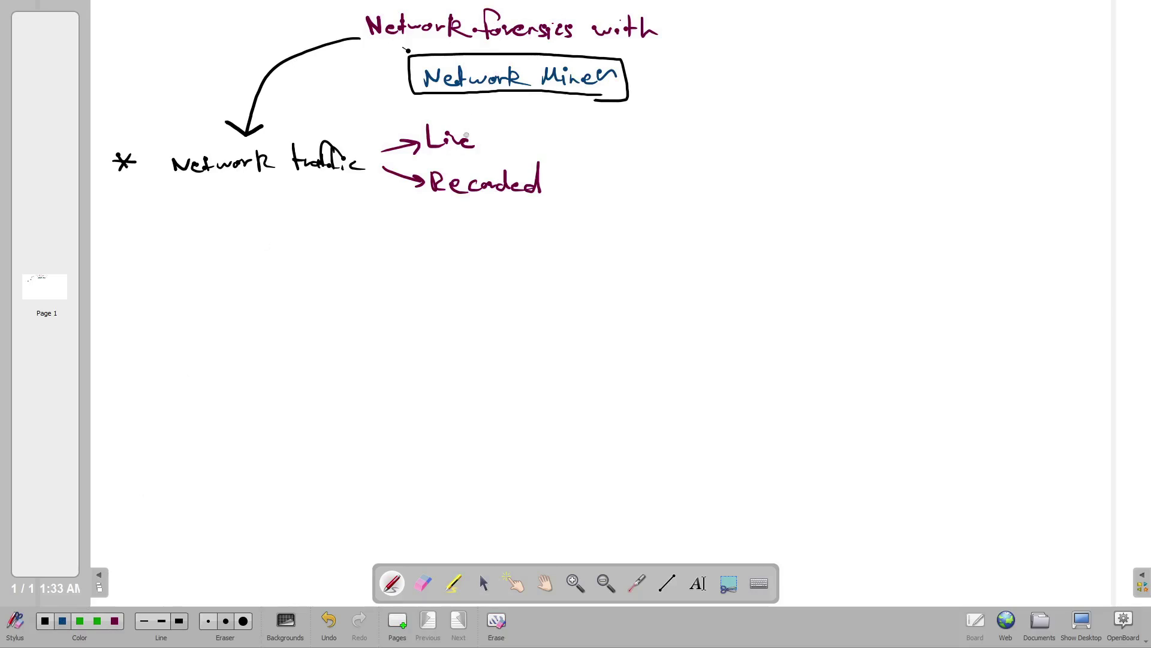
Mark "Live" and "Recorded" with blue arrows pointing at each, and underline "Live" in blue
mouse_move(486, 139)
mouse_down()
mouse_move(507, 137)
mouse_move(483, 138)
mouse_move(496, 143)
mouse_up()
drag(551, 187, 586, 186)
mouse_move(564, 180)
mouse_down()
mouse_move(549, 187)
mouse_move(564, 194)
mouse_up()
mouse_move(485, 153)
mouse_down()
mouse_move(499, 154)
mouse_move(433, 154)
mouse_up()
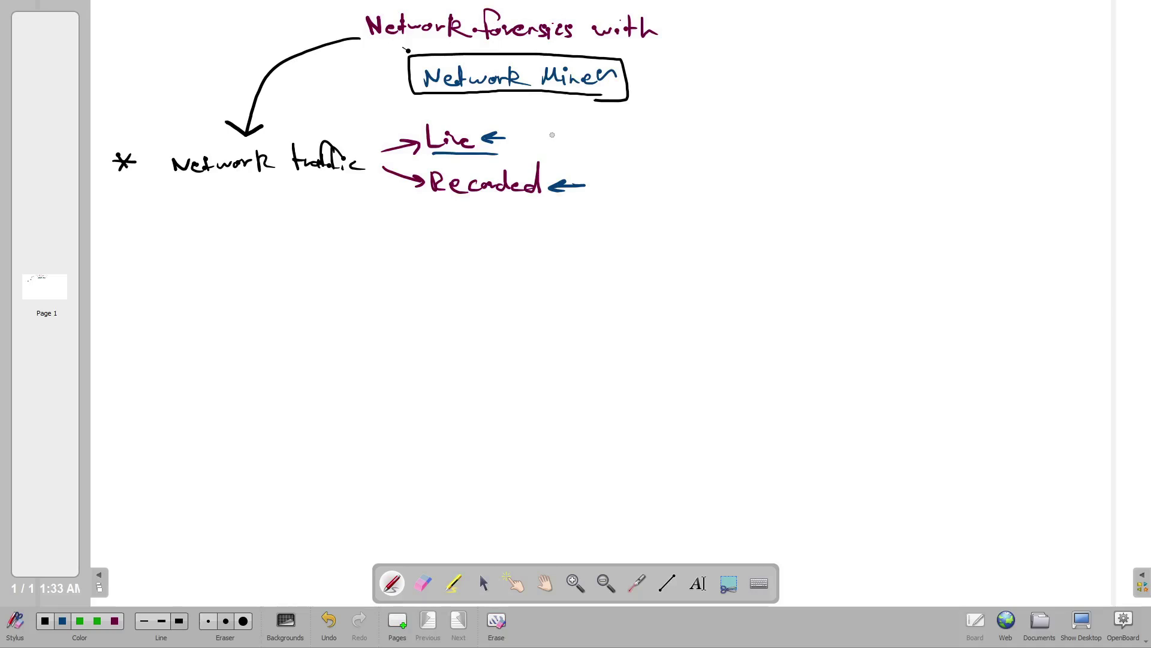
Handwrite "Firewall, IDS, Full packet capturing" in blue beside "Live"
mouse_move(559, 136)
mouse_down()
mouse_move(636, 134)
mouse_move(645, 150)
mouse_move(663, 132)
mouse_move(671, 147)
mouse_move(695, 139)
mouse_move(704, 152)
mouse_up()
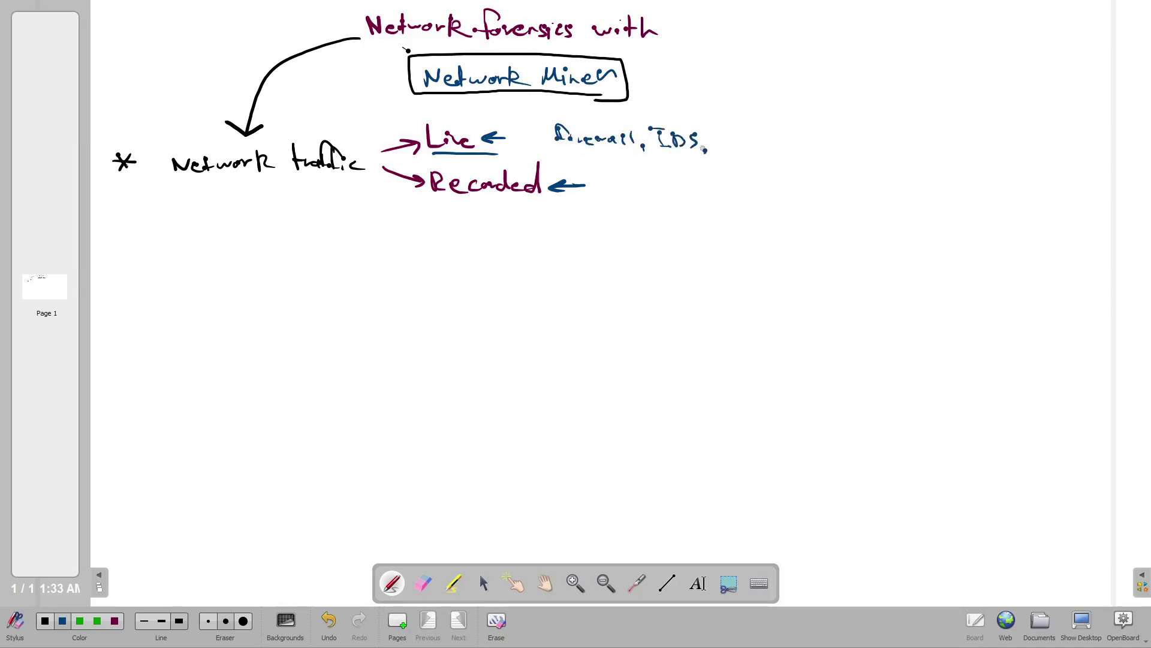
click(708, 150)
mouse_move(723, 136)
mouse_down()
mouse_move(741, 128)
mouse_move(723, 140)
mouse_move(774, 149)
mouse_up()
mouse_move(785, 139)
mouse_down()
mouse_move(793, 153)
mouse_move(924, 146)
mouse_up()
mouse_move(926, 135)
mouse_down()
mouse_move(924, 153)
mouse_move(930, 144)
mouse_up()
mouse_move(934, 127)
mouse_down()
mouse_move(933, 146)
mouse_move(974, 141)
mouse_move(982, 162)
mouse_move(1004, 146)
mouse_up()
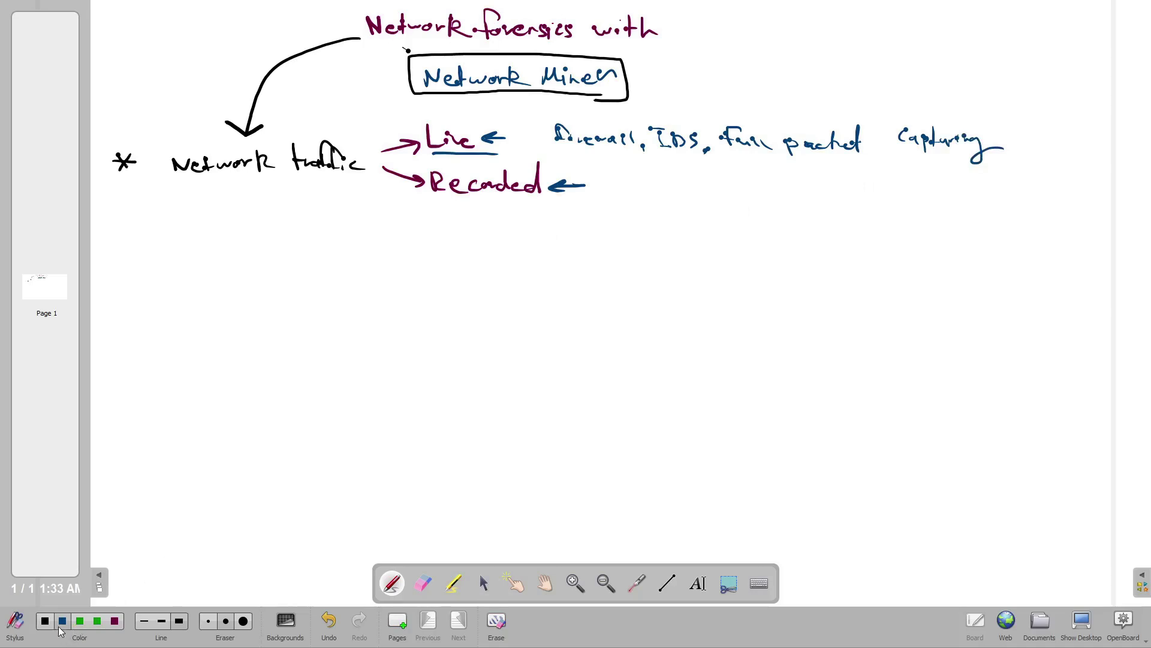
Underline the firewall and IDS entries, and draw two arrows above "packet", labelling one "time-consuming"
drag(691, 154, 626, 155)
mouse_move(826, 114)
mouse_down()
mouse_move(856, 104)
mouse_move(791, 104)
mouse_up()
drag(801, 99, 799, 112)
mouse_move(859, 71)
mouse_down()
mouse_move(863, 88)
mouse_move(892, 84)
mouse_move(874, 70)
mouse_move(907, 83)
mouse_up()
drag(920, 78, 950, 85)
drag(963, 83, 1006, 82)
drag(1006, 83, 989, 112)
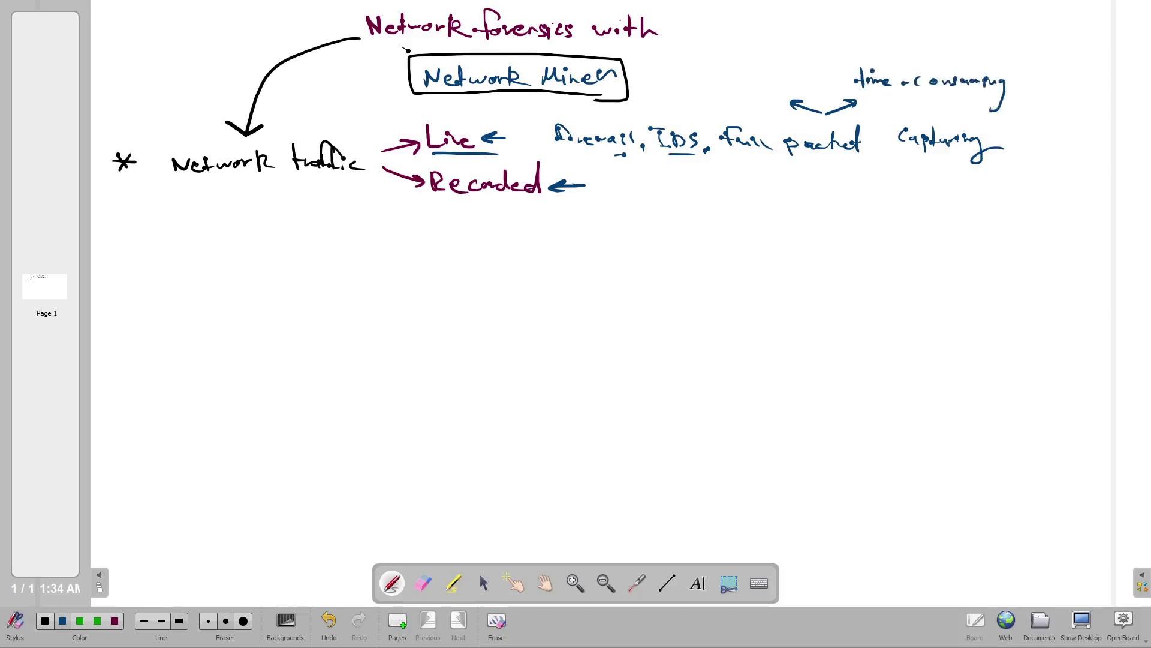
Label the other arrow above "packet" as resource consuming, and branch it into "space" and "processing"
drag(700, 74, 711, 78)
drag(710, 78, 825, 83)
drag(825, 83, 813, 93)
mouse_move(718, 94)
mouse_down()
mouse_move(666, 113)
mouse_move(748, 112)
mouse_up()
mouse_move(745, 119)
mouse_down()
mouse_move(747, 129)
mouse_move(792, 121)
mouse_up()
drag(799, 118, 807, 125)
drag(813, 122, 831, 137)
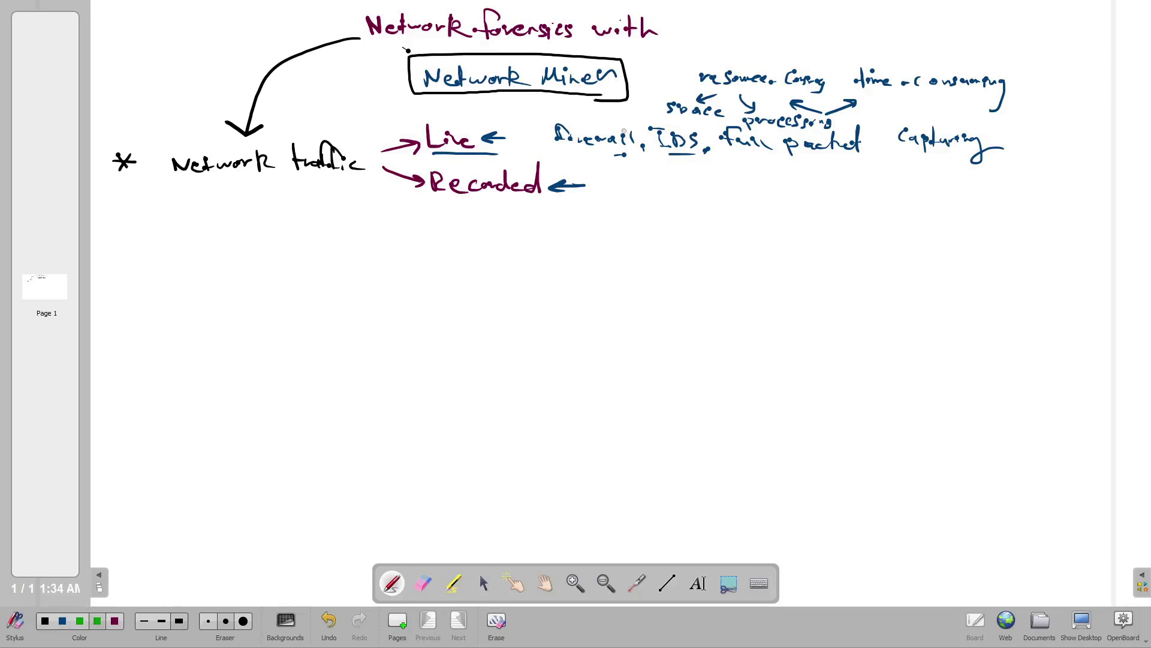
Underline "Full packet capturing", "space" and "processing" in green
mouse_move(742, 159)
mouse_down()
mouse_move(972, 177)
mouse_move(1023, 149)
mouse_up()
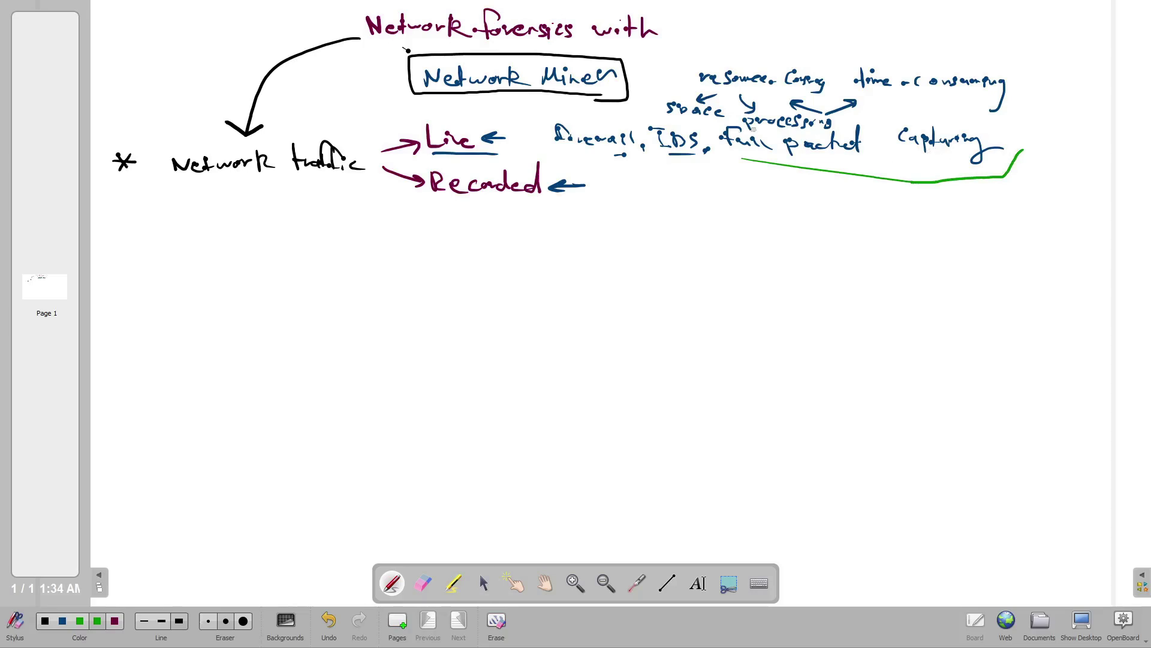
drag(717, 119, 671, 119)
drag(824, 131, 786, 128)
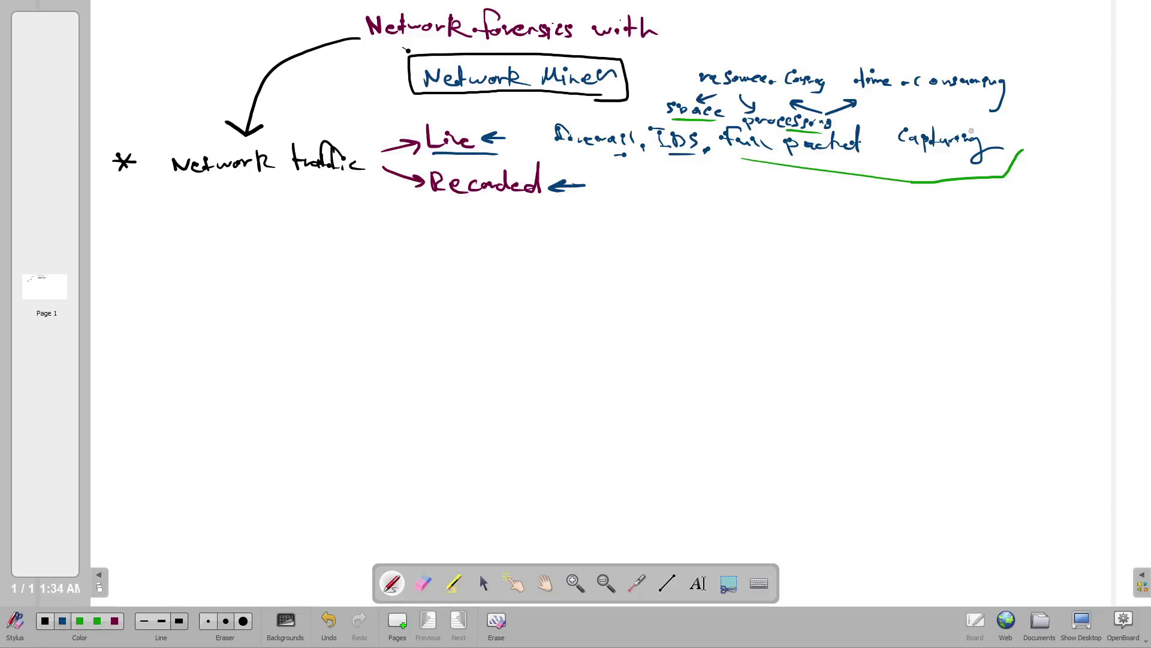
Add "Netflow" in blue after "capturing", underline it and "packet", and box "Live" and "Recorded"
drag(1005, 144, 1090, 145)
drag(1095, 141, 1136, 136)
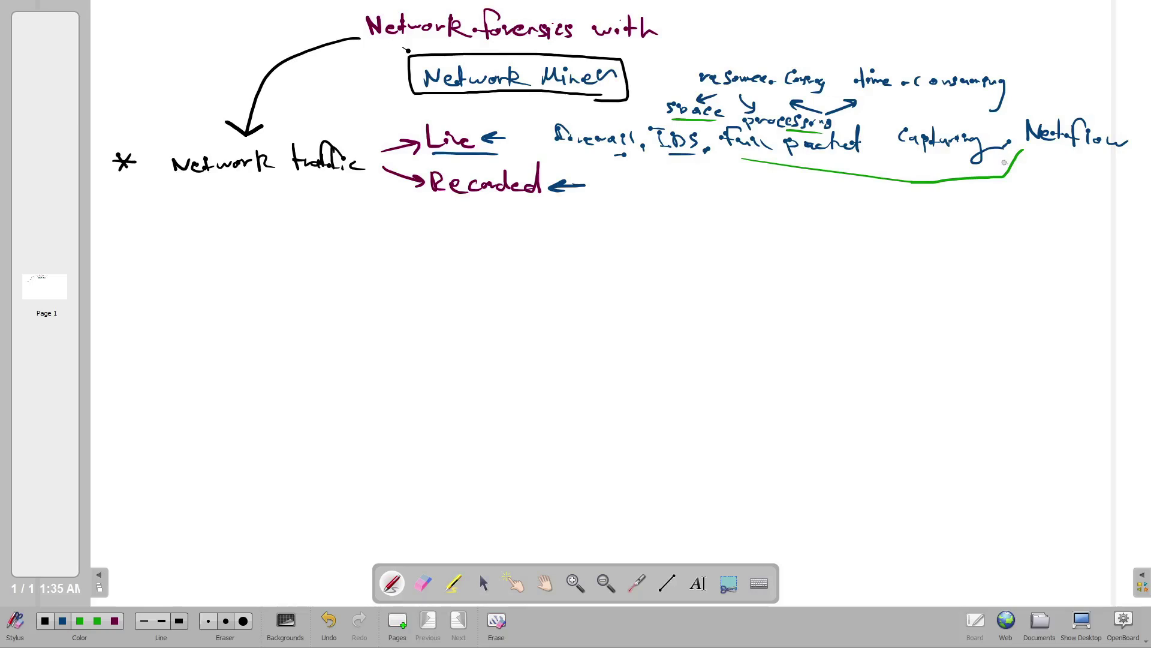
drag(784, 157, 872, 159)
drag(1071, 153, 1111, 158)
mouse_move(478, 150)
mouse_down()
mouse_move(516, 153)
mouse_move(508, 118)
mouse_move(418, 115)
mouse_move(415, 148)
mouse_up()
mouse_move(428, 209)
mouse_down()
mouse_move(544, 207)
mouse_move(567, 153)
mouse_move(427, 159)
mouse_move(424, 207)
mouse_up()
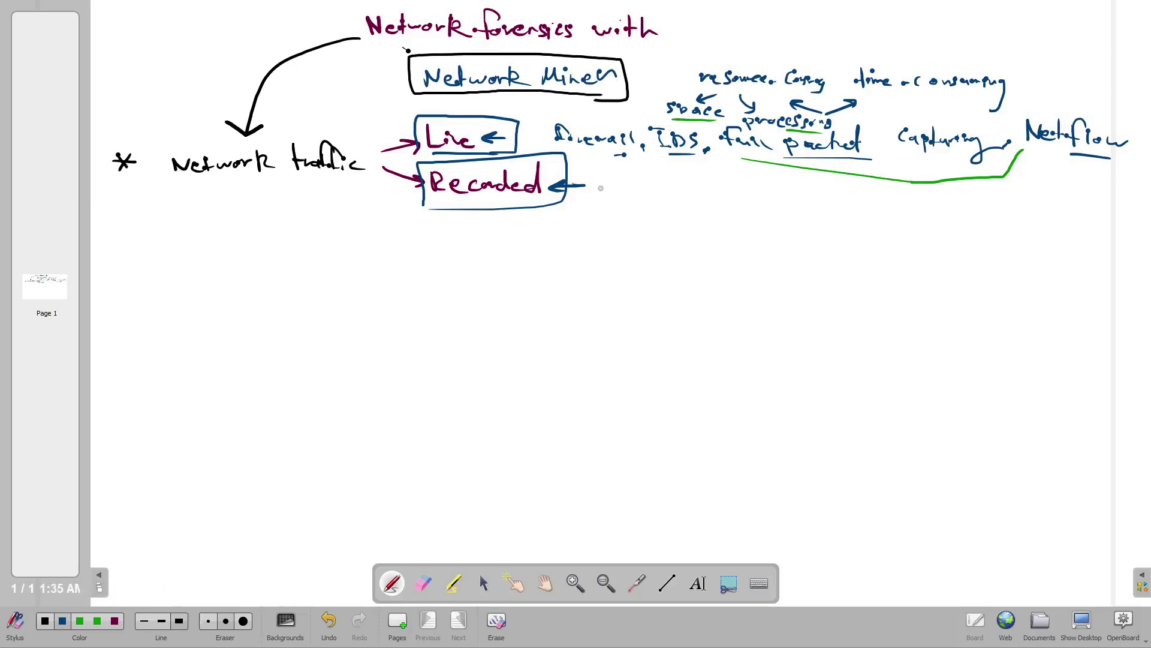
Handwrite "saved packet captures .pcap" beside "Recorded", and draw boxes around ".pcap" and "Network traffic"
mouse_move(596, 188)
mouse_down()
mouse_move(683, 209)
mouse_move(693, 193)
mouse_move(734, 183)
mouse_move(748, 198)
mouse_move(754, 182)
mouse_move(800, 205)
mouse_move(912, 208)
mouse_up()
click(892, 203)
drag(932, 201, 934, 207)
drag(948, 203, 960, 207)
drag(962, 200, 967, 206)
mouse_move(877, 220)
mouse_down()
mouse_move(984, 207)
mouse_move(891, 179)
mouse_move(873, 221)
mouse_up()
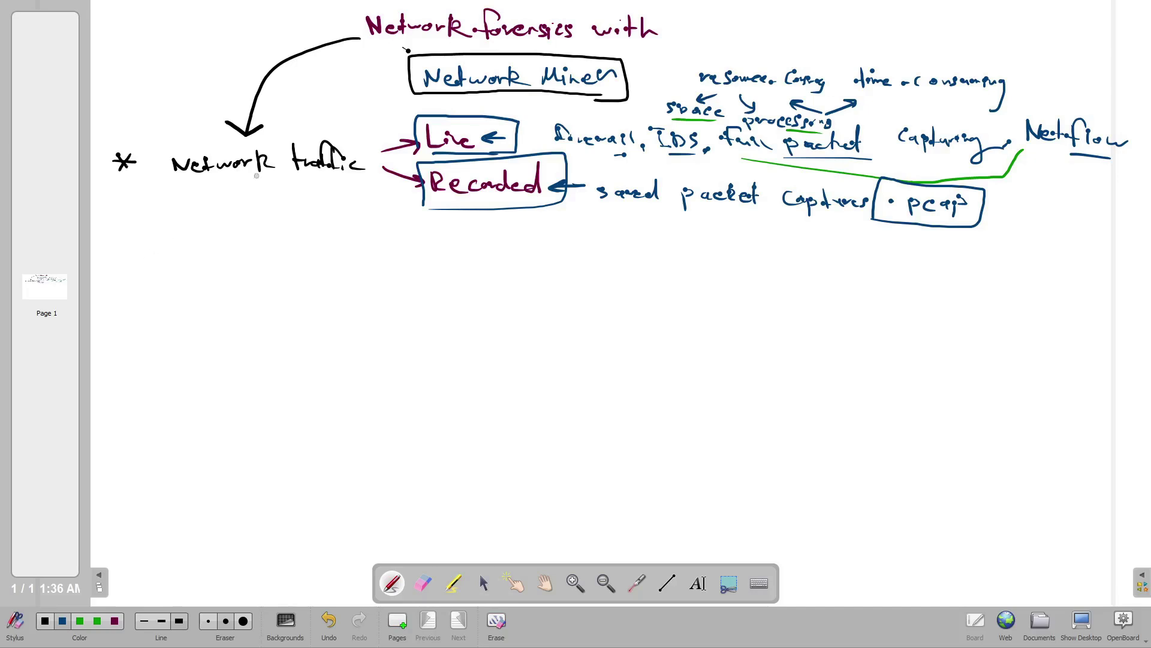
mouse_move(168, 194)
mouse_down()
mouse_move(375, 173)
mouse_move(296, 127)
mouse_move(165, 142)
mouse_move(170, 194)
mouse_up()
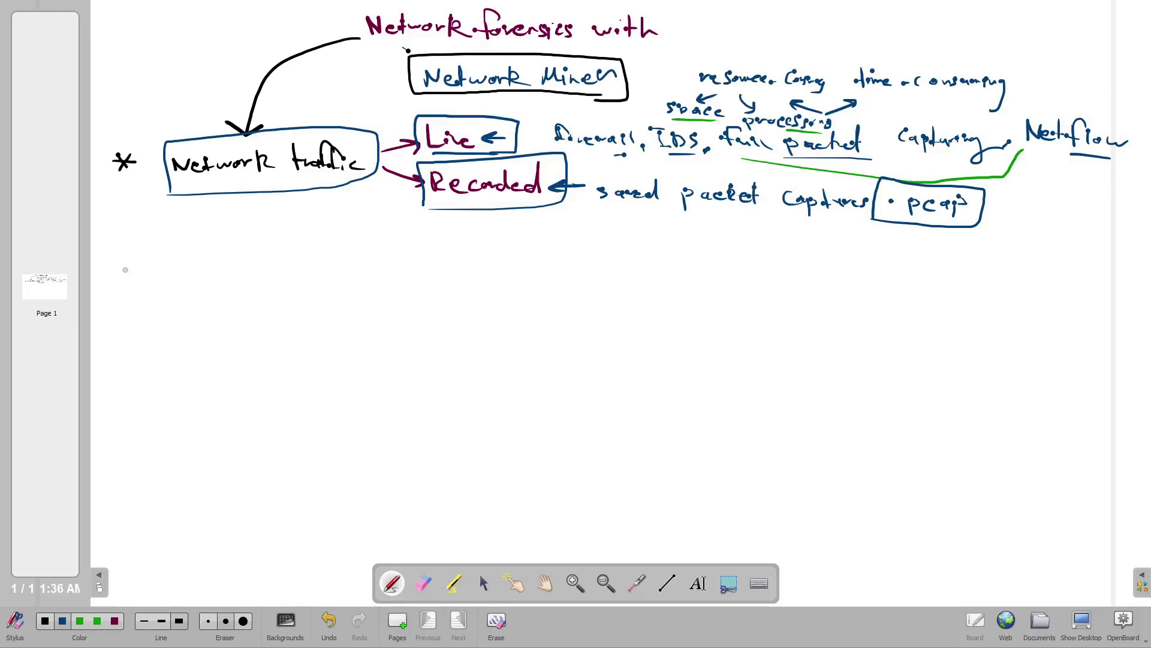
Handwrite the first numbered item, "1] Network Discovery", below the network traffic notes
mouse_move(121, 254)
mouse_down()
mouse_move(133, 275)
mouse_move(182, 254)
mouse_move(191, 266)
mouse_up()
mouse_move(196, 252)
mouse_down()
mouse_move(197, 268)
mouse_move(204, 259)
mouse_up()
mouse_move(215, 257)
mouse_down()
mouse_move(212, 266)
mouse_move(246, 259)
mouse_up()
mouse_move(249, 266)
mouse_down()
mouse_move(256, 257)
mouse_move(309, 263)
mouse_up()
drag(323, 255, 329, 264)
mouse_move(352, 254)
mouse_down()
mouse_move(344, 265)
mouse_move(387, 255)
mouse_up()
Branch "Network Discovery" with arrows to "hosts", "ports", "services" and "servers"
mouse_move(387, 257)
mouse_down()
mouse_move(399, 251)
mouse_move(399, 262)
mouse_up()
mouse_move(404, 246)
mouse_down()
mouse_move(395, 277)
mouse_move(474, 237)
mouse_move(524, 238)
mouse_up()
drag(544, 226, 542, 239)
drag(536, 230, 548, 235)
drag(443, 257, 477, 260)
drag(469, 256, 534, 258)
drag(536, 247, 543, 257)
drag(558, 252, 547, 264)
drag(444, 264, 487, 281)
mouse_move(480, 276)
mouse_down()
mouse_move(507, 289)
mouse_move(579, 287)
mouse_up()
mouse_move(444, 271)
mouse_down()
mouse_move(434, 285)
mouse_move(482, 315)
mouse_move(589, 318)
mouse_up()
Draw two arrows out of "servers" and label the upper one "DNS"
mouse_move(606, 310)
mouse_down()
mouse_move(639, 300)
mouse_move(630, 309)
mouse_up()
drag(668, 296, 699, 300)
drag(703, 294, 699, 306)
drag(608, 320, 649, 332)
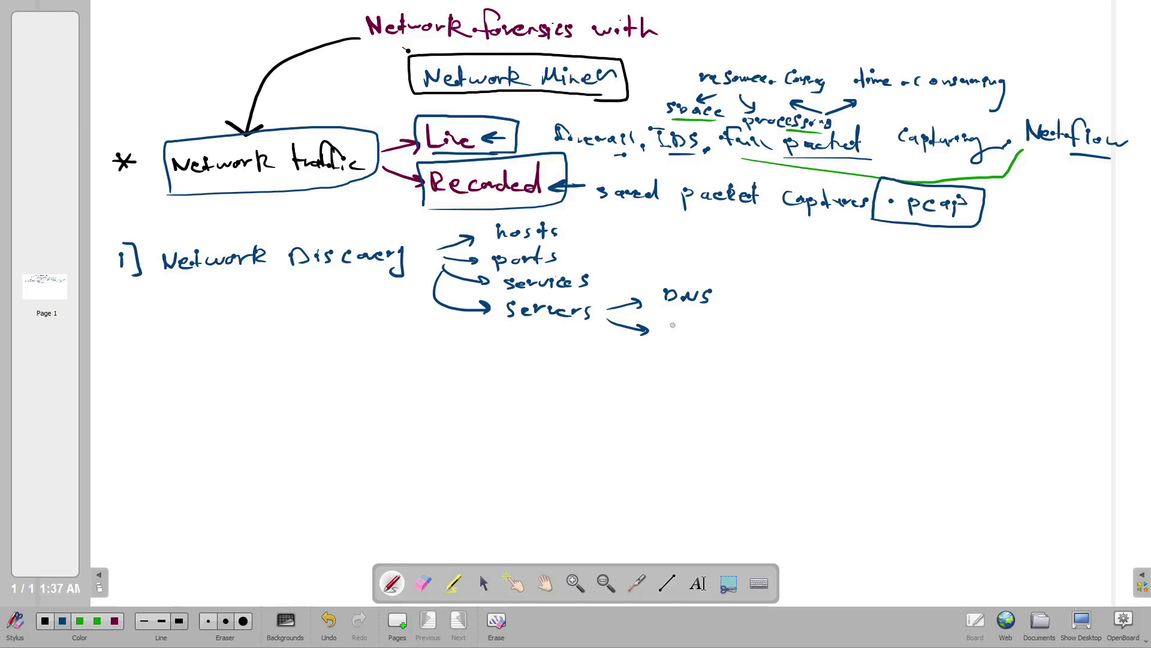
mouse_move(673, 323)
mouse_down()
mouse_move(667, 335)
mouse_move(713, 331)
mouse_up()
click(423, 583)
mouse_move(645, 378)
mouse_down()
mouse_move(723, 322)
mouse_move(677, 335)
mouse_up()
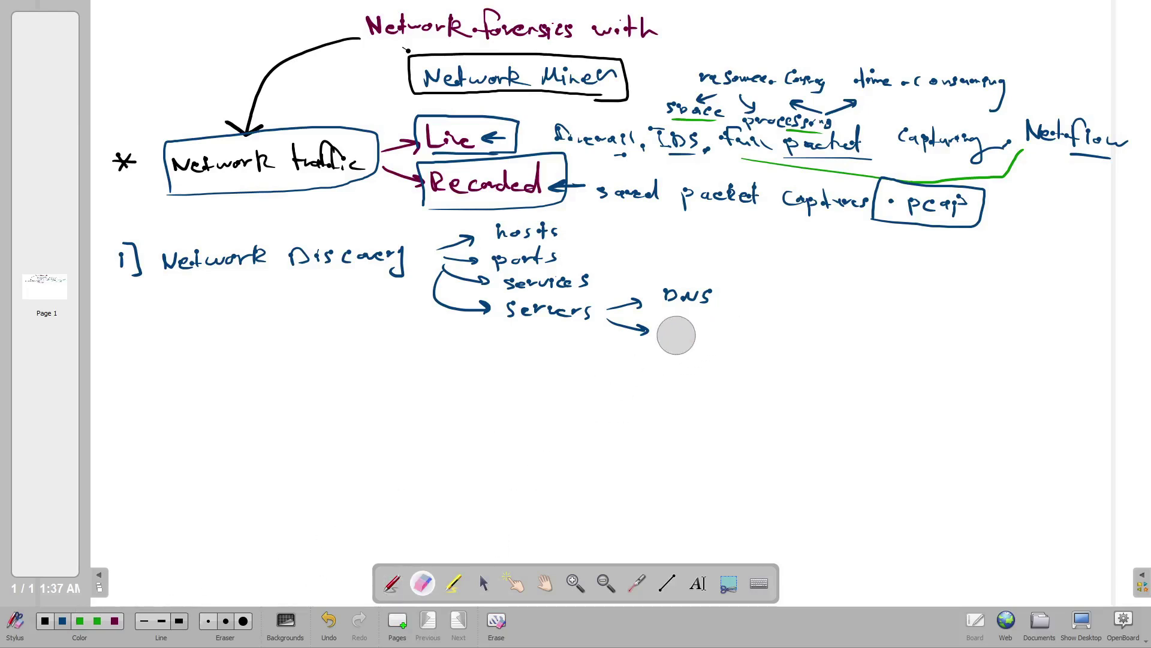
Label the lower arrow from "servers" with "File" in blue
click(65, 622)
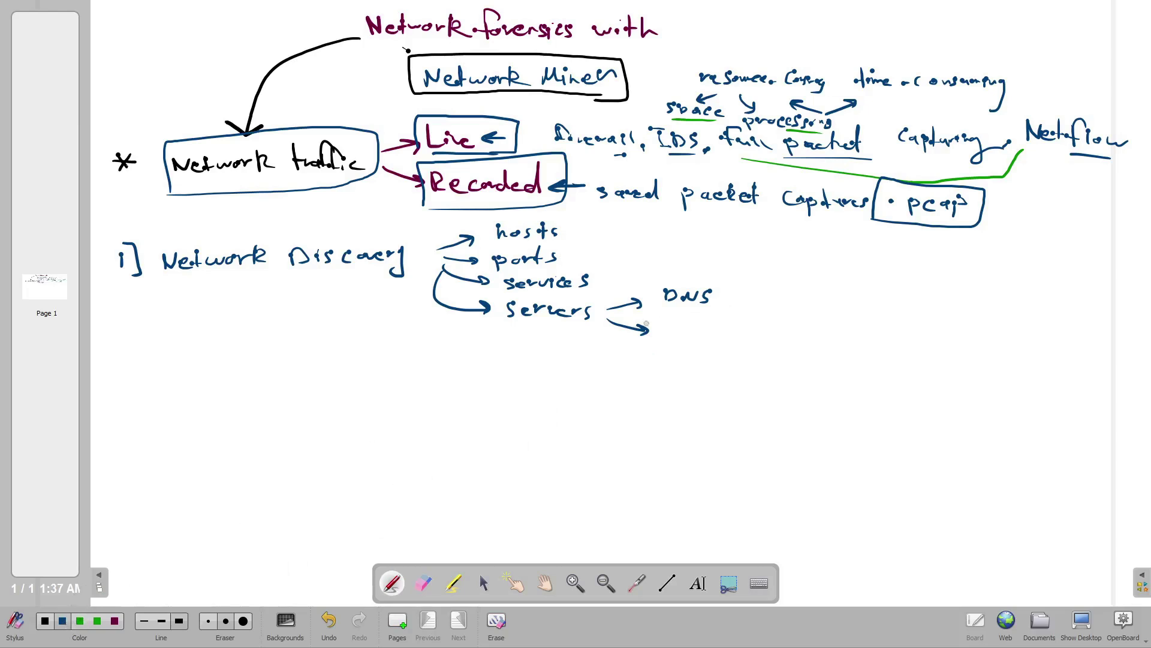
drag(670, 337, 688, 330)
drag(689, 332, 723, 336)
Add a "Net Devices" branch under "Network Discovery", with arrows to "switches" and "FW"
mouse_move(443, 273)
mouse_down()
mouse_move(470, 350)
mouse_move(487, 354)
mouse_up()
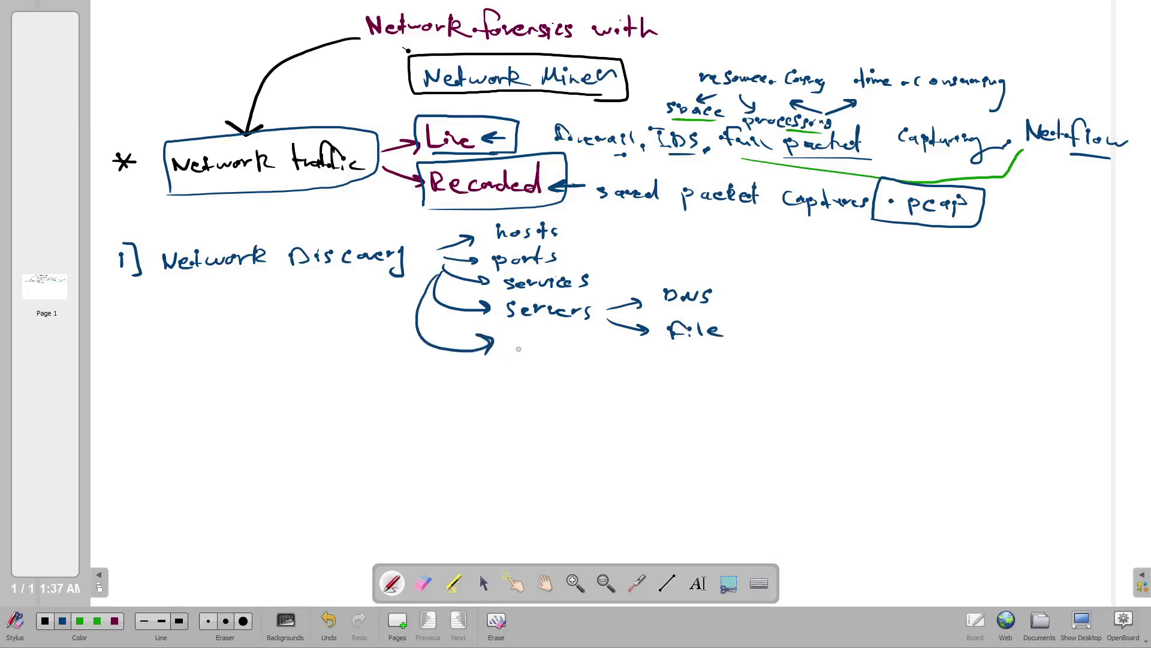
mouse_move(516, 358)
mouse_down()
mouse_move(530, 343)
mouse_move(547, 360)
mouse_move(664, 366)
mouse_up()
mouse_move(675, 364)
mouse_down()
mouse_move(805, 343)
mouse_move(826, 363)
mouse_move(704, 385)
mouse_move(734, 382)
mouse_up()
mouse_move(739, 383)
mouse_down()
mouse_move(759, 388)
mouse_move(765, 377)
mouse_up()
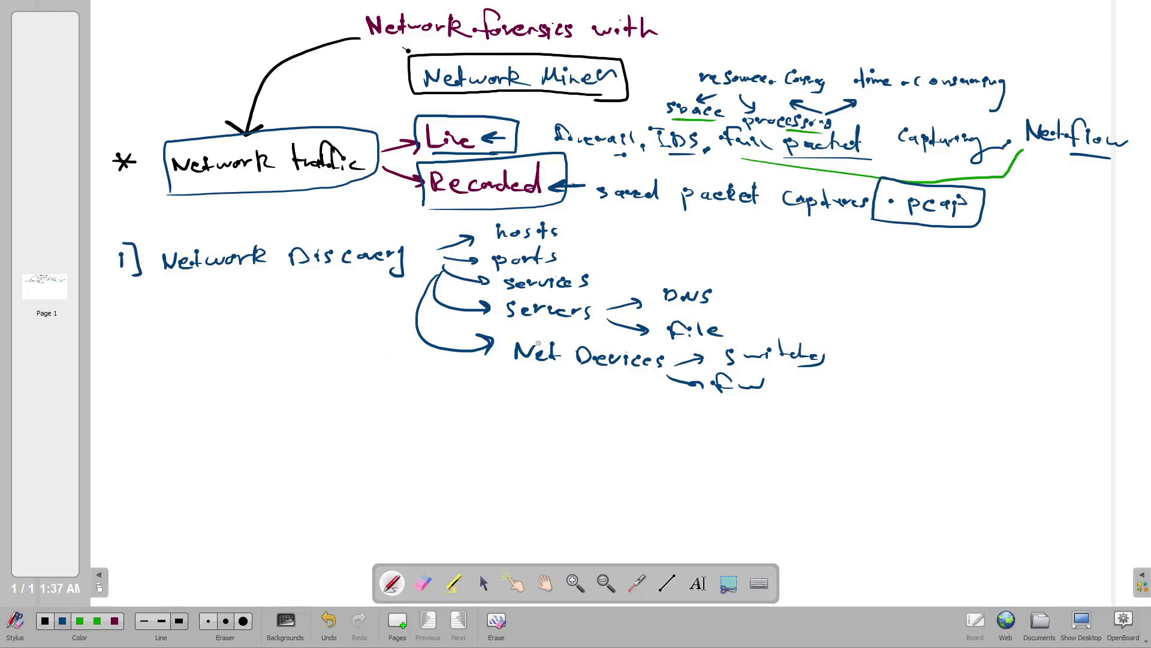
Handwrite the second numbered item, "2] packets reconstruction", below the Network Discovery branches
drag(106, 382, 117, 393)
mouse_move(115, 373)
mouse_down()
mouse_move(128, 373)
mouse_move(126, 405)
mouse_move(181, 398)
mouse_up()
mouse_move(192, 381)
mouse_down()
mouse_move(194, 398)
mouse_move(220, 398)
mouse_up()
drag(216, 389, 303, 397)
drag(313, 390, 328, 391)
mouse_move(334, 387)
mouse_down()
mouse_move(326, 398)
mouse_move(375, 377)
mouse_move(383, 397)
mouse_move(412, 397)
mouse_up()
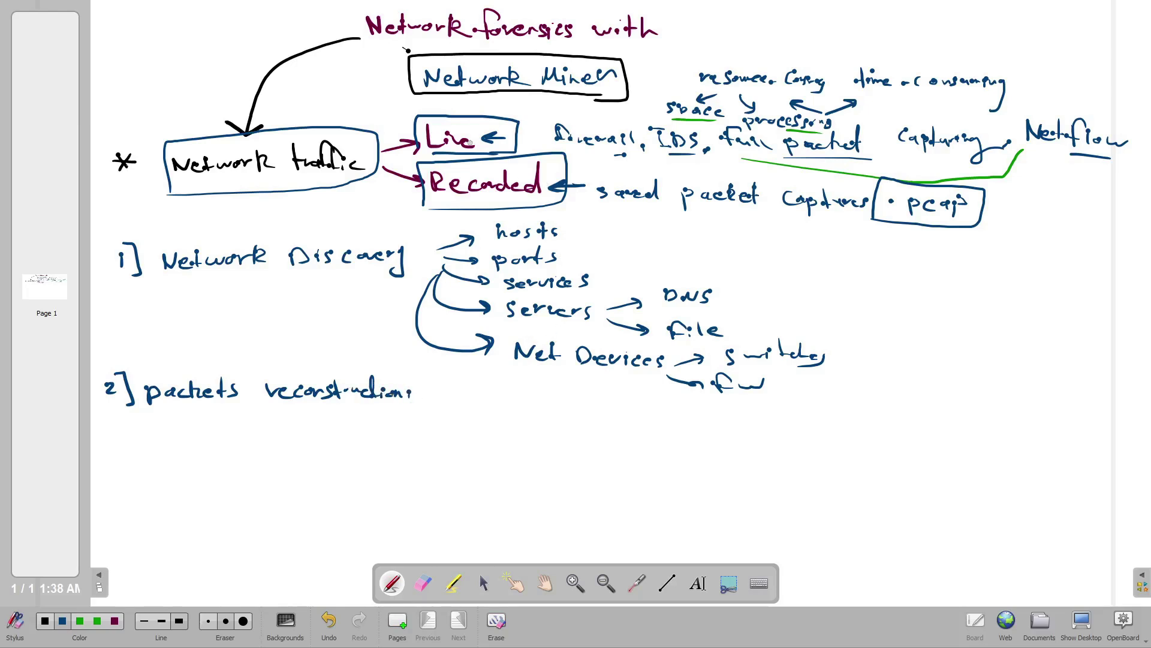
Circle "Live", outline the ".pcap" box again, and underline "packets reconstruction"
mouse_move(462, 116)
mouse_down()
mouse_move(441, 115)
mouse_move(432, 152)
mouse_move(493, 139)
mouse_move(438, 113)
mouse_up()
mouse_move(874, 229)
mouse_down()
mouse_move(926, 237)
mouse_move(993, 197)
mouse_move(881, 171)
mouse_move(871, 216)
mouse_up()
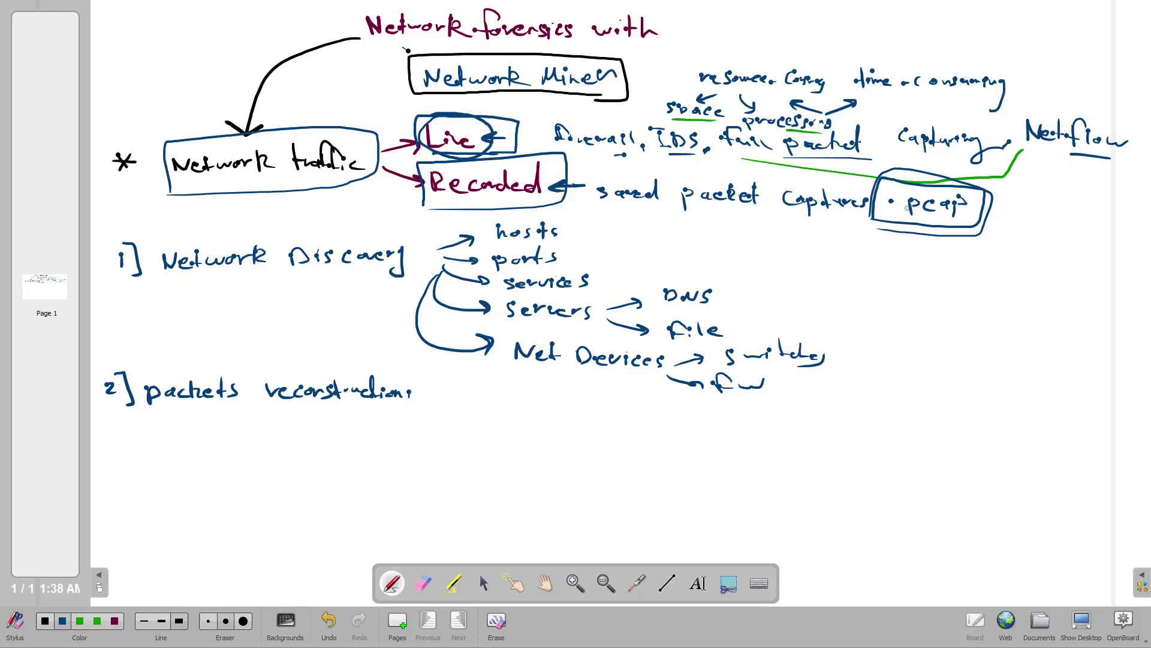
drag(136, 421, 334, 407)
Handwrite the third numbered item, "3] Data leakage", below "packets reconstruction"
mouse_move(112, 476)
mouse_down()
mouse_move(113, 490)
mouse_move(142, 486)
mouse_move(127, 502)
mouse_up()
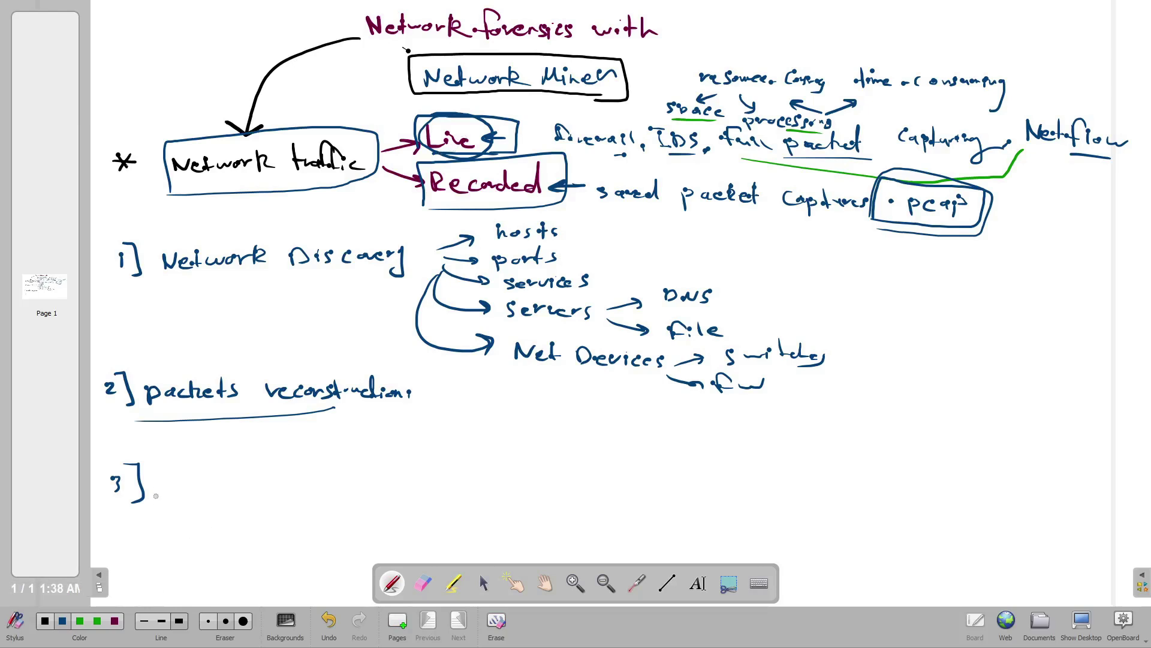
mouse_move(159, 471)
mouse_down()
mouse_move(162, 488)
mouse_move(196, 488)
mouse_up()
mouse_move(201, 465)
mouse_down()
mouse_move(203, 487)
mouse_move(206, 473)
mouse_up()
mouse_move(215, 479)
mouse_down()
mouse_move(310, 476)
mouse_move(317, 495)
mouse_up()
drag(330, 477, 337, 487)
drag(347, 474, 345, 482)
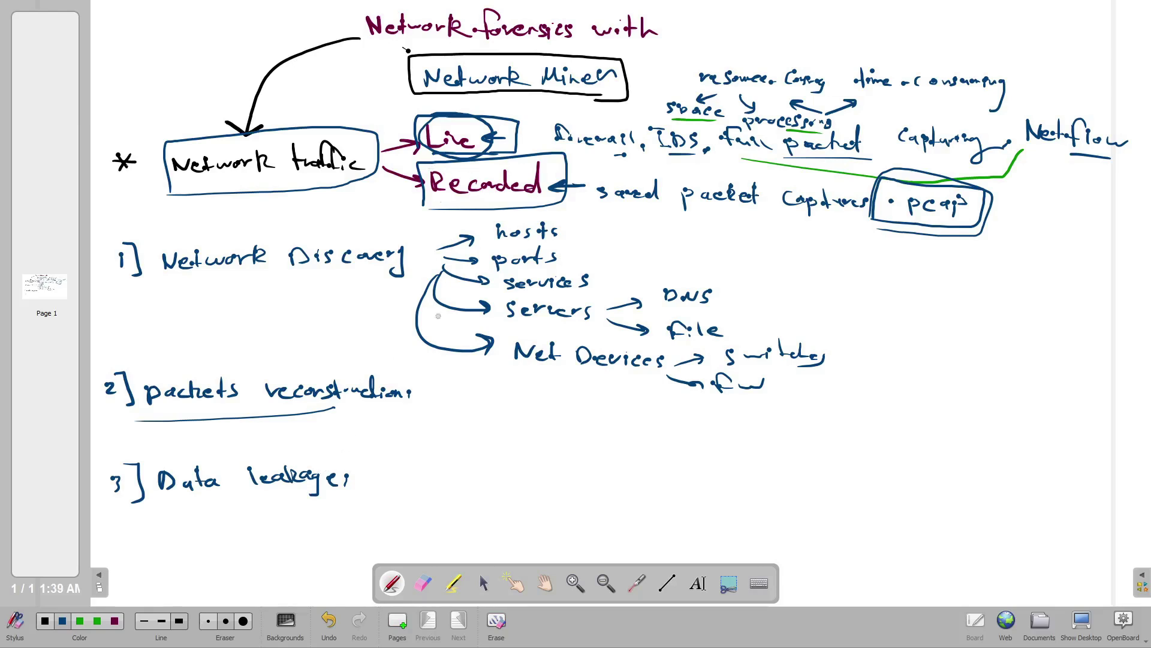
Write "Data" beside the data leakage item, then underline and circle it
mouse_move(385, 459)
mouse_down()
mouse_move(386, 469)
mouse_move(430, 469)
mouse_up()
drag(424, 458, 445, 466)
drag(380, 491, 422, 490)
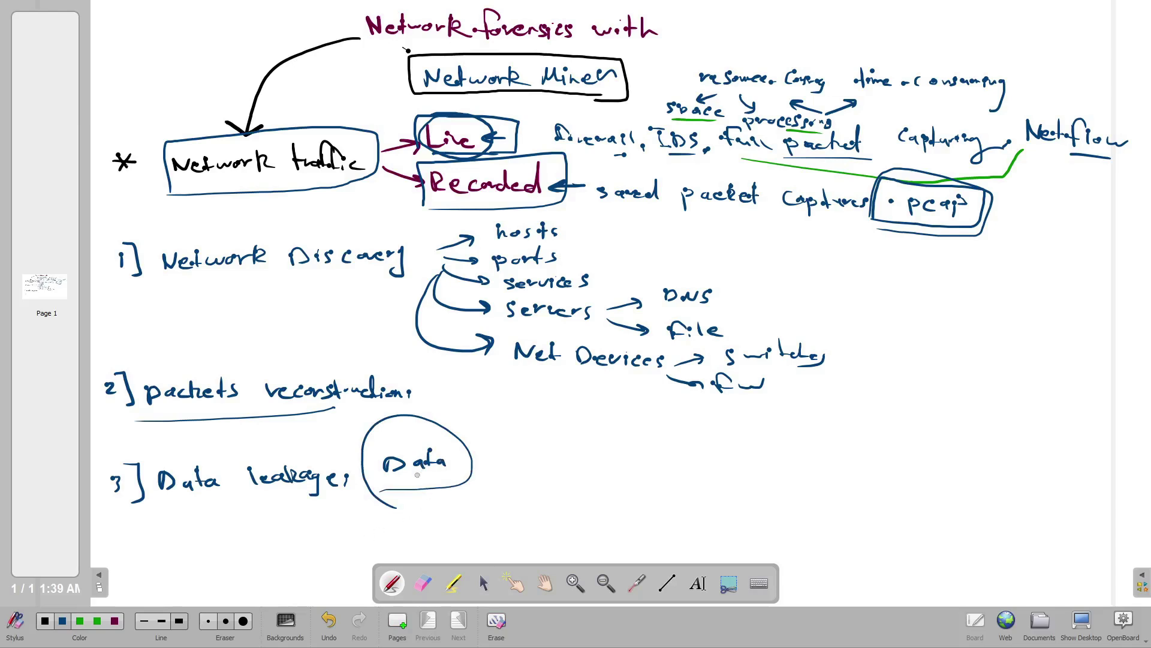
Handwrite the fourth numbered item, "4] Detect malicious Det", on the same line as "Data leakage"
mouse_move(562, 467)
mouse_down()
mouse_move(606, 488)
mouse_move(594, 497)
mouse_up()
mouse_move(625, 458)
mouse_down()
mouse_move(629, 478)
mouse_move(678, 480)
mouse_up()
drag(691, 447, 699, 485)
drag(680, 475, 700, 474)
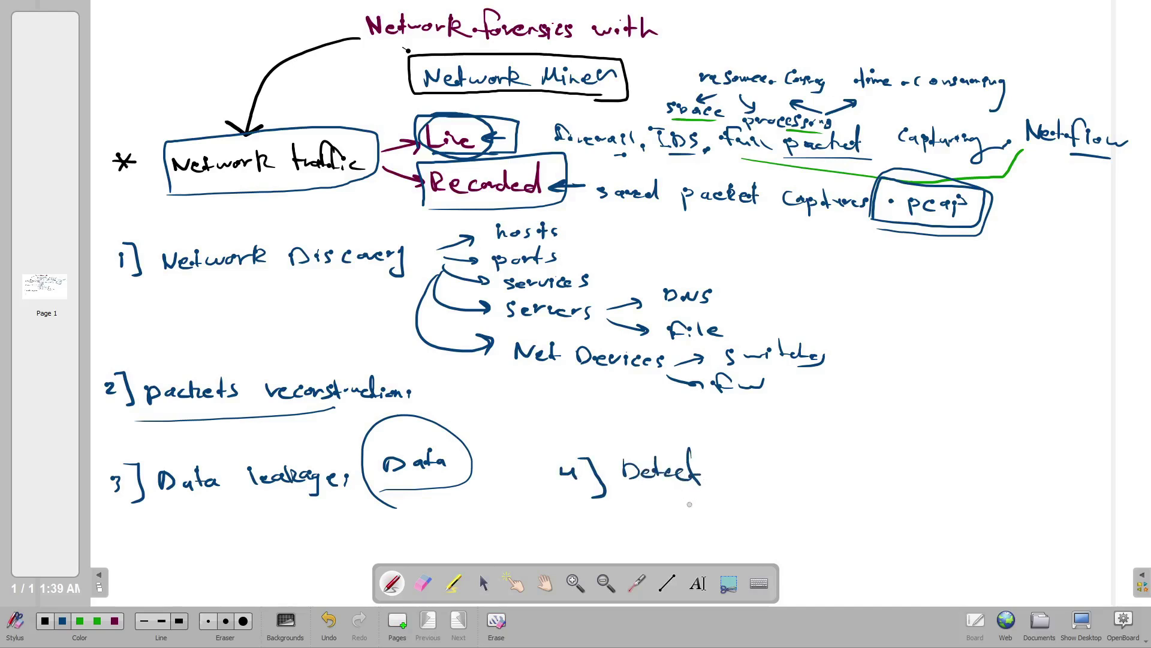
mouse_move(733, 461)
mouse_down()
mouse_move(774, 475)
mouse_move(791, 463)
mouse_move(827, 484)
mouse_move(871, 477)
mouse_up()
drag(863, 469, 884, 480)
drag(879, 468, 892, 474)
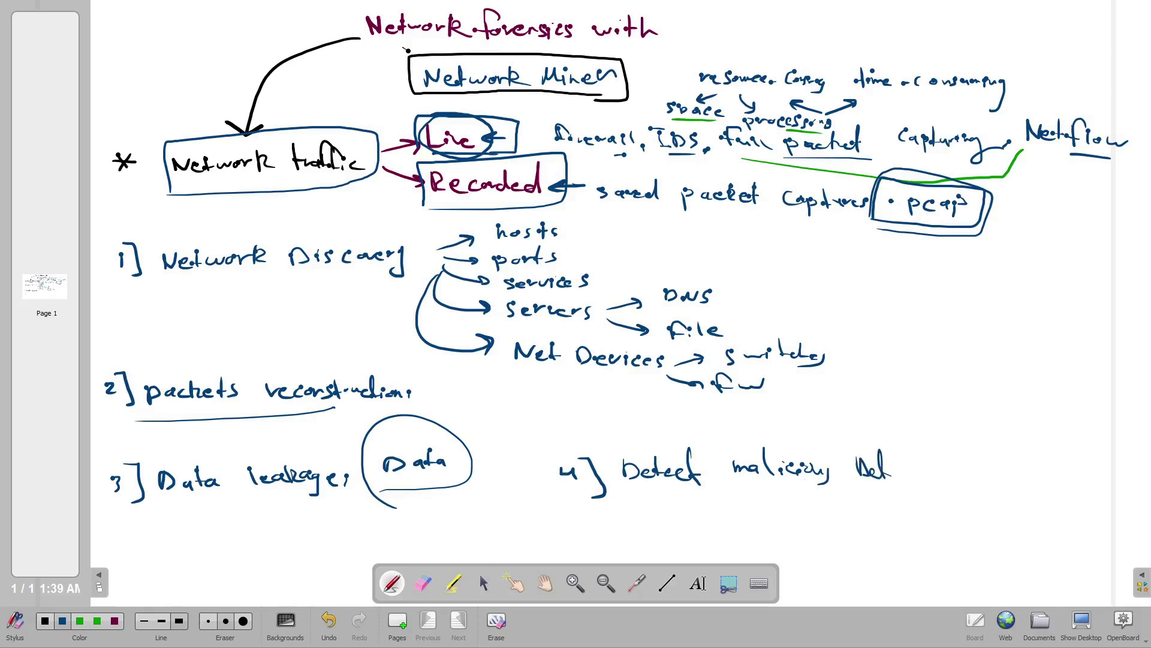
Write a starred maroon bullet "who" below ".pcap", with arrows branching to "src" and "dst"
click(115, 621)
mouse_move(865, 256)
mouse_down()
mouse_move(877, 273)
mouse_move(865, 273)
mouse_move(914, 264)
mouse_move(921, 273)
mouse_up()
drag(924, 267, 934, 270)
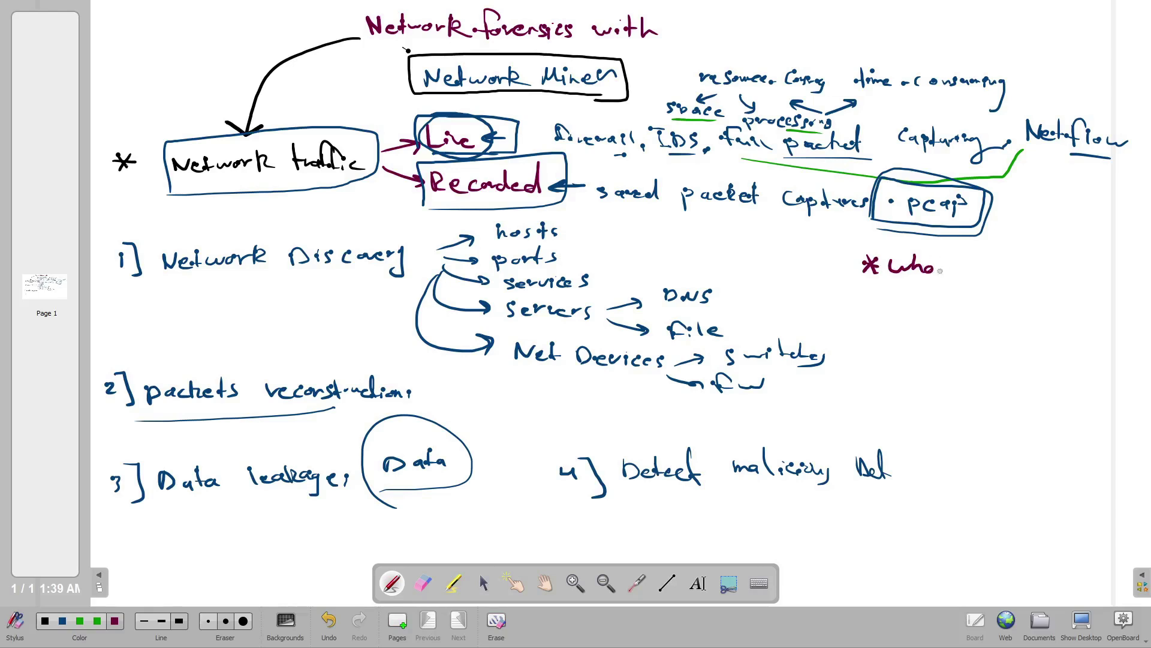
drag(952, 264, 974, 262)
mouse_move(965, 257)
mouse_down()
mouse_move(1012, 256)
mouse_move(1020, 271)
mouse_move(979, 284)
mouse_up()
drag(972, 278, 1010, 295)
mouse_move(1024, 277)
mouse_down()
mouse_move(1026, 294)
mouse_move(1034, 282)
mouse_up()
List "IP", "hosts" and "DNS" in maroon beside the "dst" label
mouse_move(1051, 272)
mouse_down()
mouse_move(1064, 270)
mouse_move(1061, 292)
mouse_up()
mouse_move(1062, 276)
mouse_down()
mouse_move(1072, 283)
mouse_move(1046, 318)
mouse_up()
drag(1047, 311, 1092, 322)
mouse_move(1086, 309)
mouse_down()
mouse_move(1097, 322)
mouse_move(1046, 344)
mouse_up()
mouse_move(1044, 329)
mouse_down()
mouse_move(1050, 345)
mouse_move(1092, 346)
mouse_up()
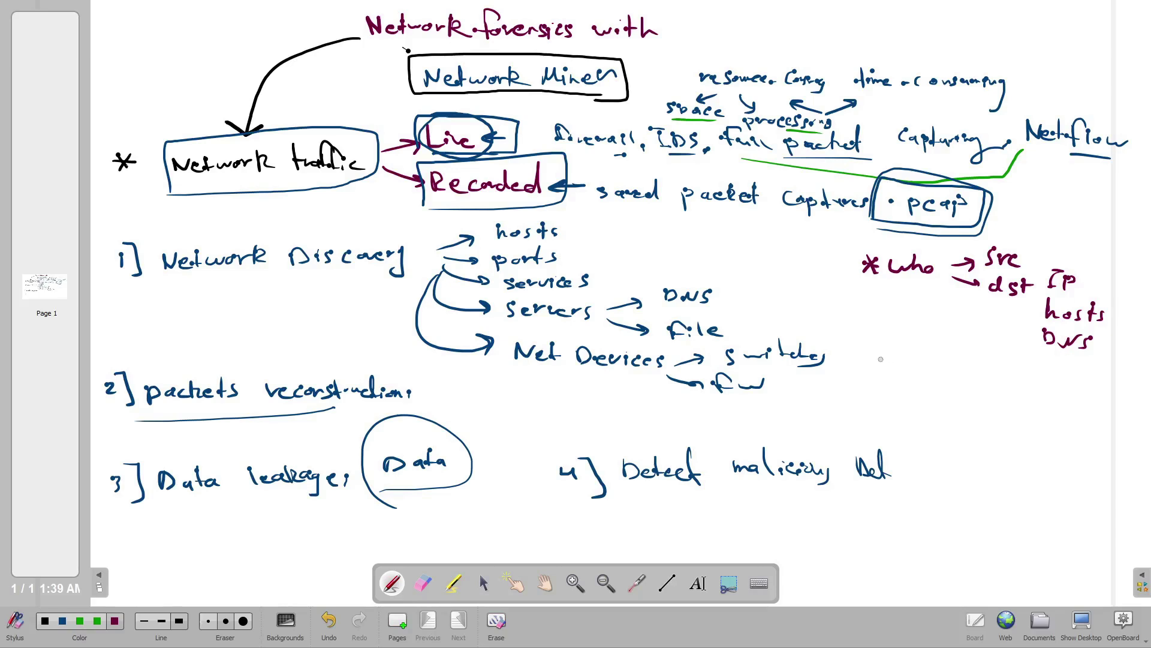
Add the starred maroon bullets "Data", "Time" and "Insights" below "who", underlining "Data"
drag(868, 359, 870, 369)
drag(867, 372, 873, 363)
drag(869, 366, 898, 374)
mouse_move(899, 356)
mouse_down()
mouse_move(900, 373)
mouse_move(946, 375)
mouse_up()
drag(939, 367, 965, 376)
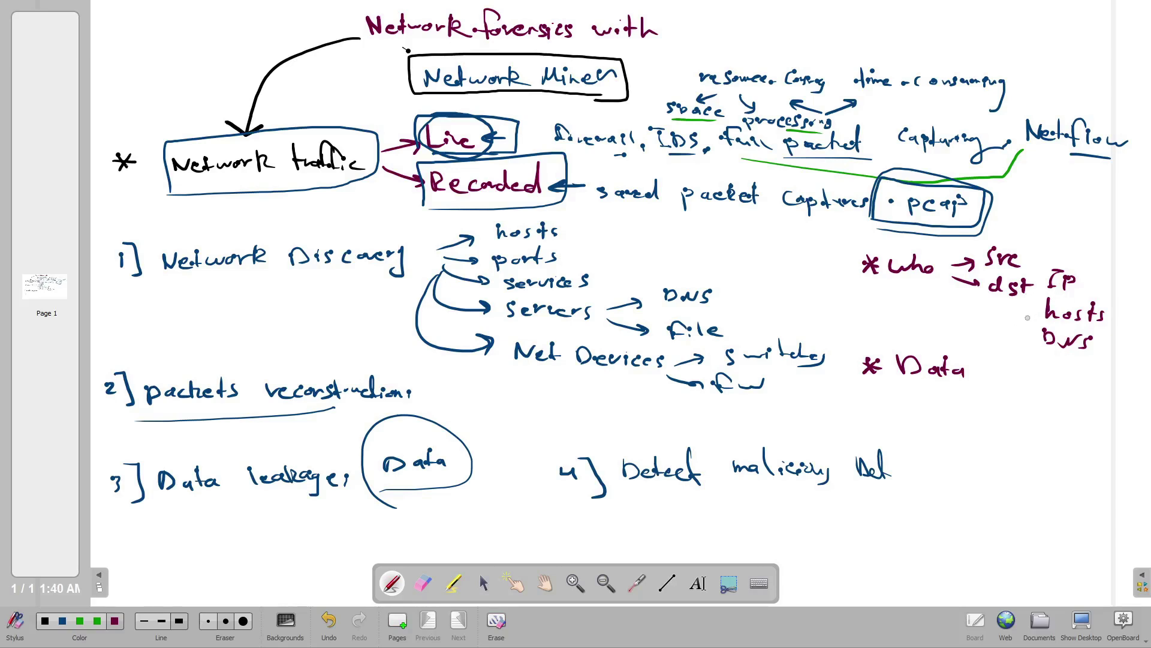
mouse_move(879, 402)
mouse_down()
mouse_move(871, 412)
mouse_move(919, 412)
mouse_move(927, 389)
mouse_move(936, 412)
mouse_move(984, 412)
mouse_up()
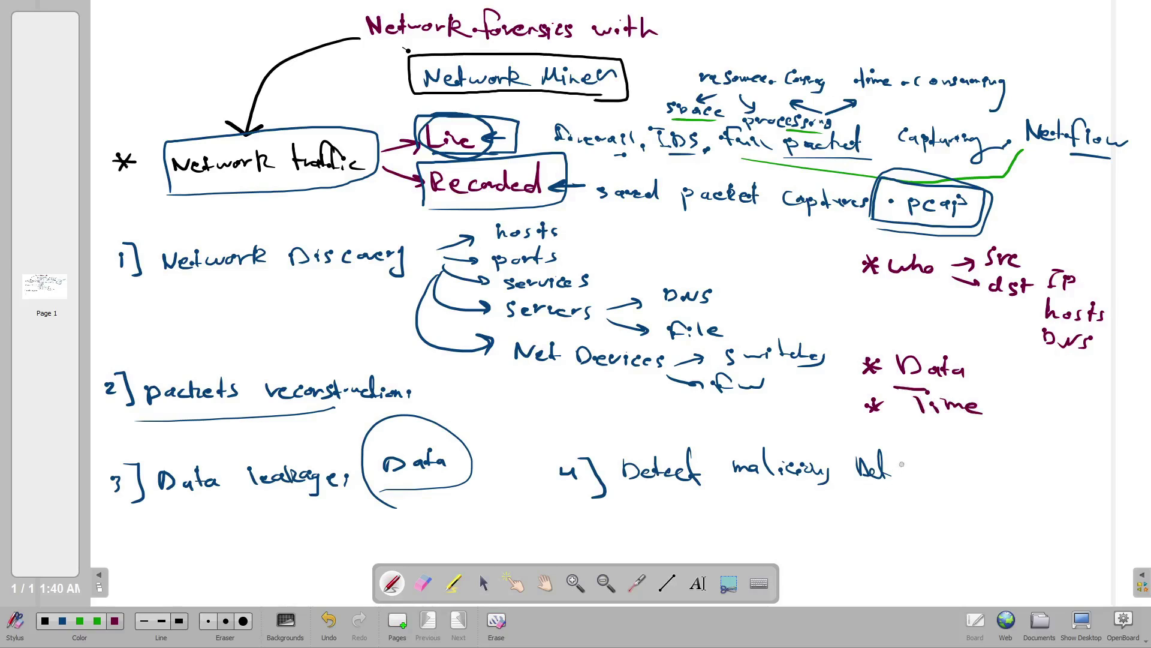
mouse_move(894, 431)
mouse_down()
mouse_move(906, 447)
mouse_move(891, 447)
mouse_up()
mouse_move(934, 427)
mouse_down()
mouse_move(952, 447)
mouse_move(1037, 449)
mouse_up()
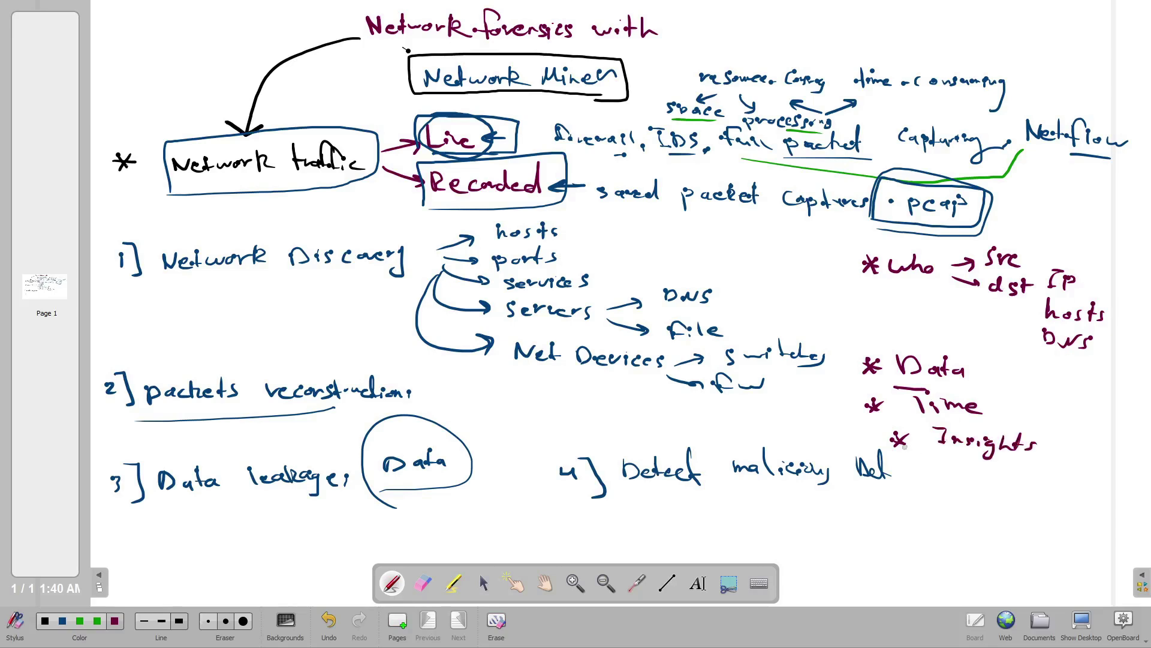
Circle "Insights" and draw two arrows below it, leading to "what" and "why"
drag(927, 444, 953, 427)
mouse_move(969, 487)
mouse_down()
mouse_move(937, 516)
mouse_move(981, 520)
mouse_up()
mouse_move(999, 493)
mouse_down()
mouse_move(1009, 519)
mouse_move(1019, 513)
mouse_up()
mouse_move(988, 523)
mouse_down()
mouse_move(1012, 523)
mouse_move(1029, 541)
mouse_move(1035, 533)
mouse_up()
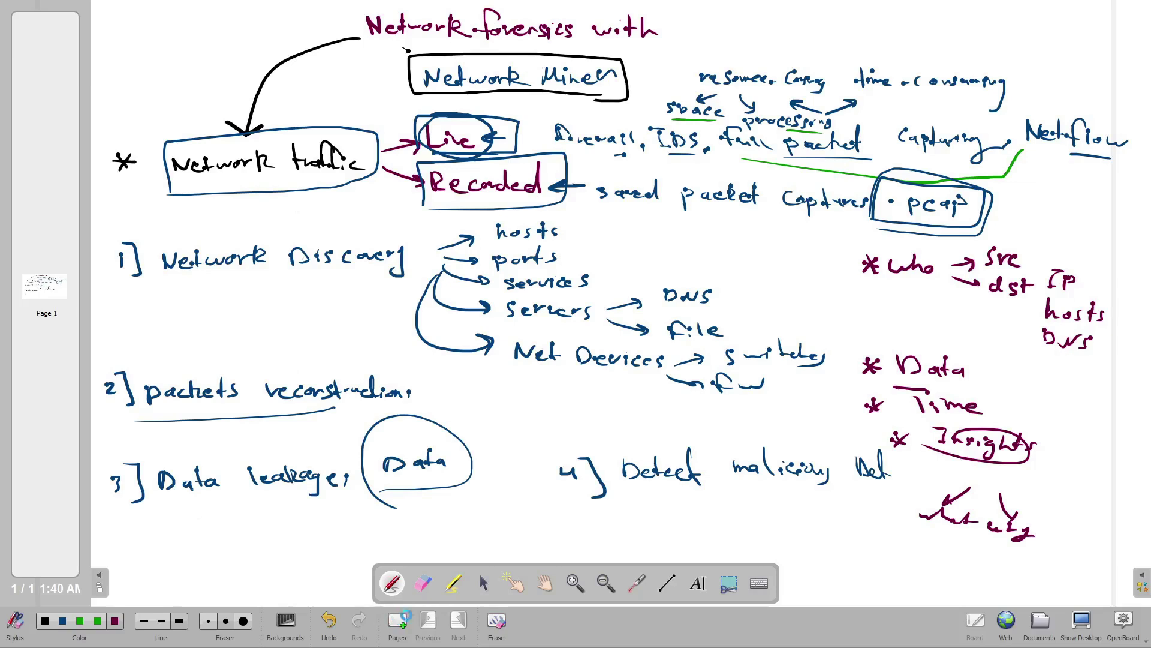
Add a new blank page and draw a blue arrow near its top leading to the label "sniffer"
click(398, 621)
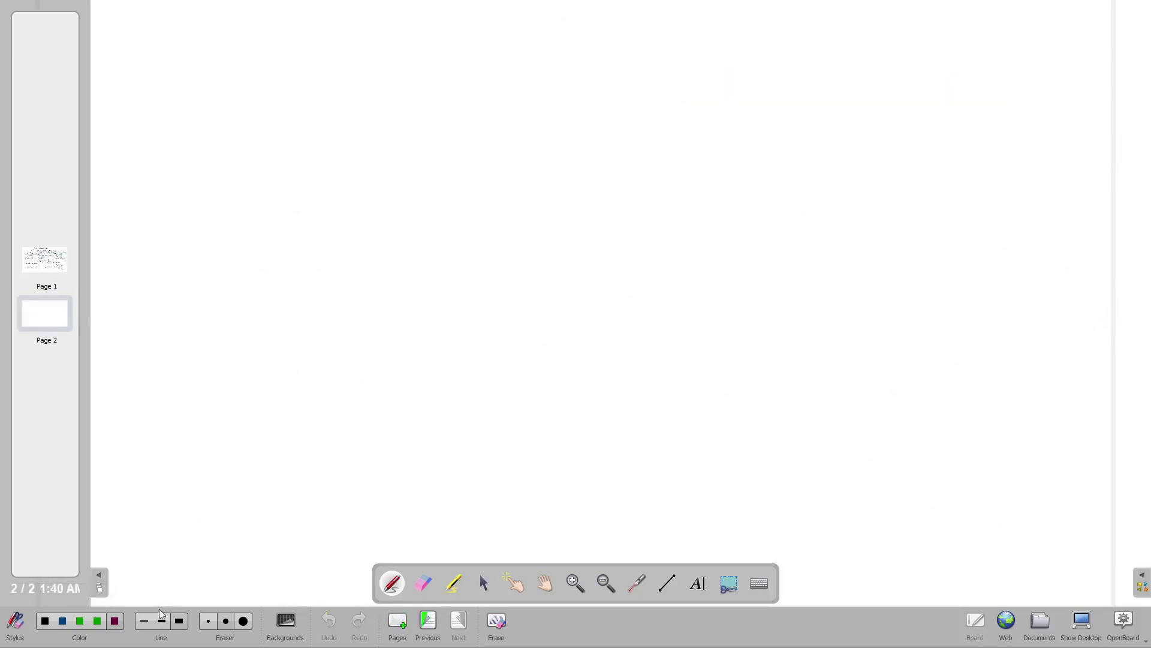
click(66, 624)
mouse_move(168, 77)
mouse_down()
mouse_move(227, 58)
mouse_move(226, 70)
mouse_move(248, 66)
mouse_up()
drag(261, 66, 308, 59)
click(280, 58)
mouse_move(316, 54)
mouse_down()
mouse_move(318, 66)
mouse_move(325, 47)
mouse_up()
drag(308, 60, 353, 55)
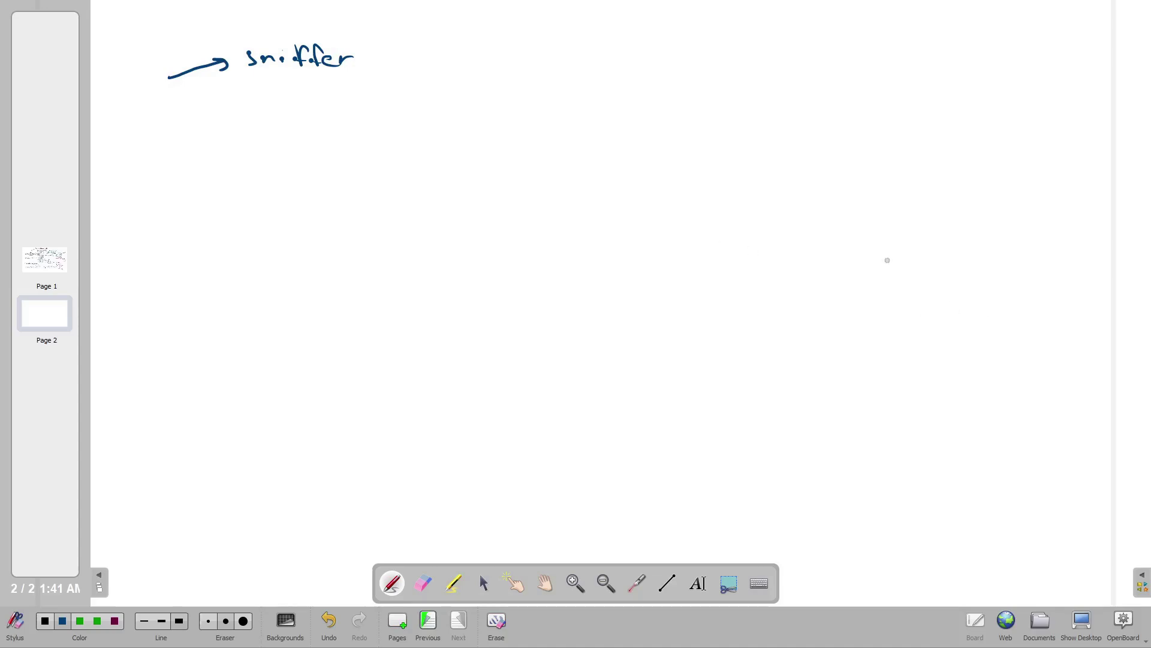
Draw a second arrow branching downward from the same start and label it "processing"
mouse_move(173, 89)
mouse_down()
mouse_move(236, 110)
mouse_move(227, 117)
mouse_up()
mouse_move(256, 102)
mouse_down()
mouse_move(259, 122)
mouse_move(286, 105)
mouse_up()
mouse_move(294, 104)
mouse_down()
mouse_move(355, 103)
mouse_move(386, 137)
mouse_move(401, 127)
mouse_up()
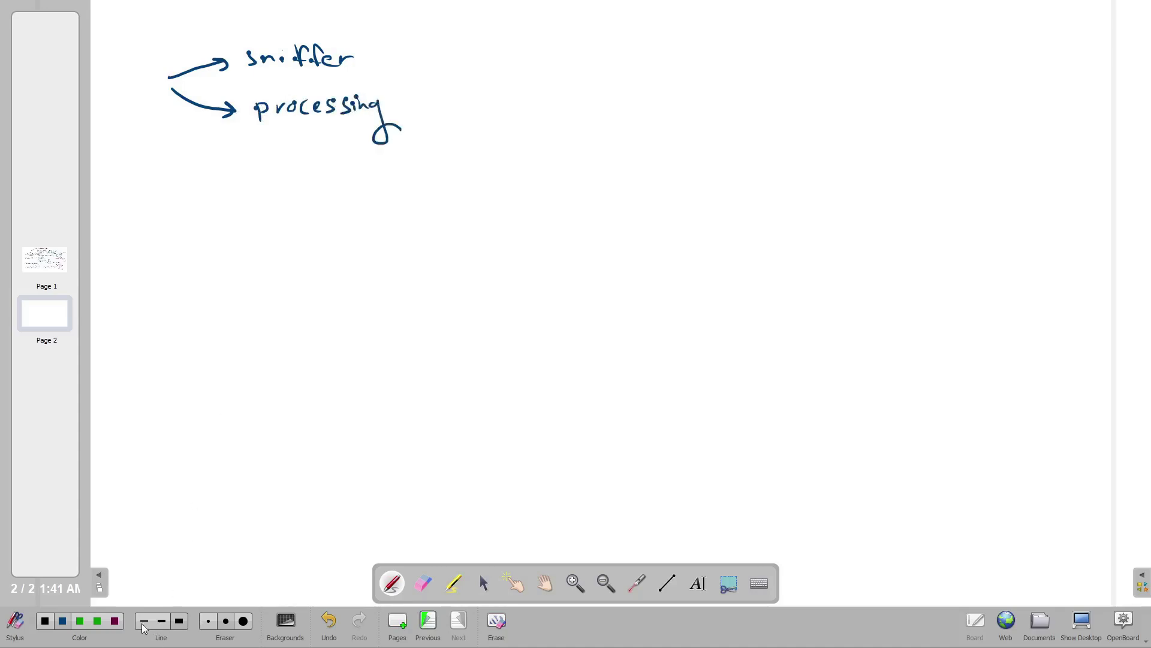
Box "processing" in maroon and draw an arrow from it to the label "strong point"
click(114, 621)
mouse_move(368, 127)
mouse_down()
mouse_move(291, 130)
mouse_move(246, 109)
mouse_move(367, 85)
mouse_move(373, 128)
mouse_move(469, 98)
mouse_move(482, 113)
mouse_move(519, 108)
mouse_move(535, 127)
mouse_move(522, 128)
mouse_up()
mouse_move(557, 99)
mouse_down()
mouse_move(559, 120)
mouse_move(600, 105)
mouse_up()
drag(606, 88, 609, 120)
Draw a maroon arrow from "sniffer", box the word, and label the arrow "weak link"
mouse_move(377, 52)
mouse_down()
mouse_move(446, 52)
mouse_move(438, 57)
mouse_up()
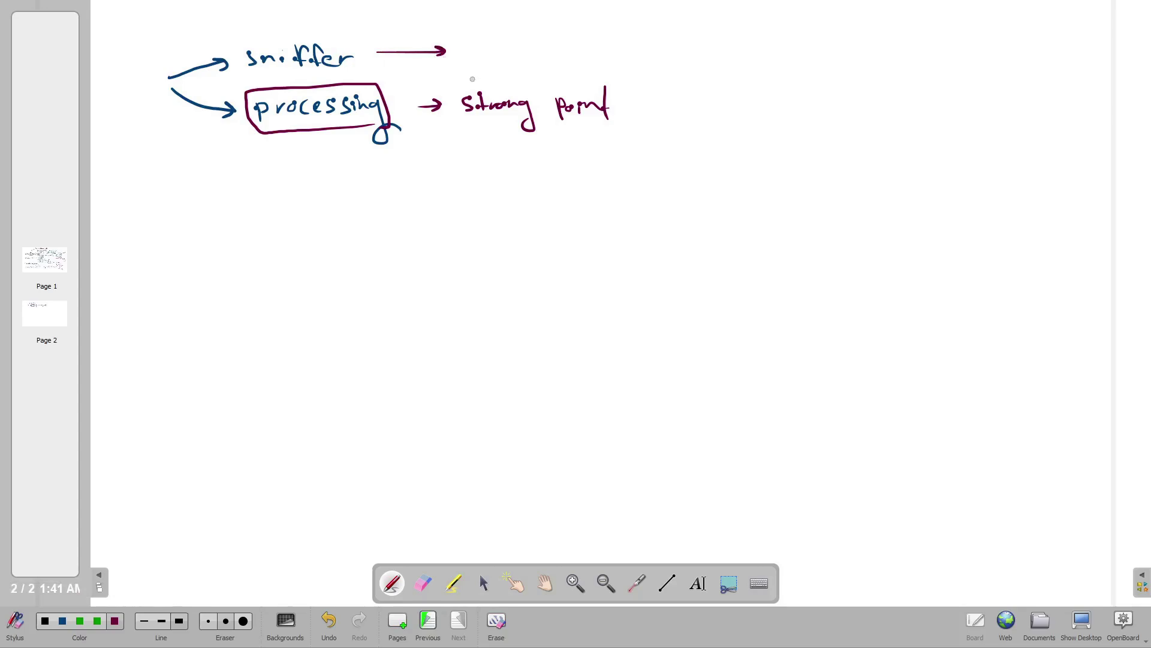
mouse_move(352, 73)
mouse_down()
mouse_move(258, 83)
mouse_move(241, 33)
mouse_move(367, 65)
mouse_move(350, 70)
mouse_up()
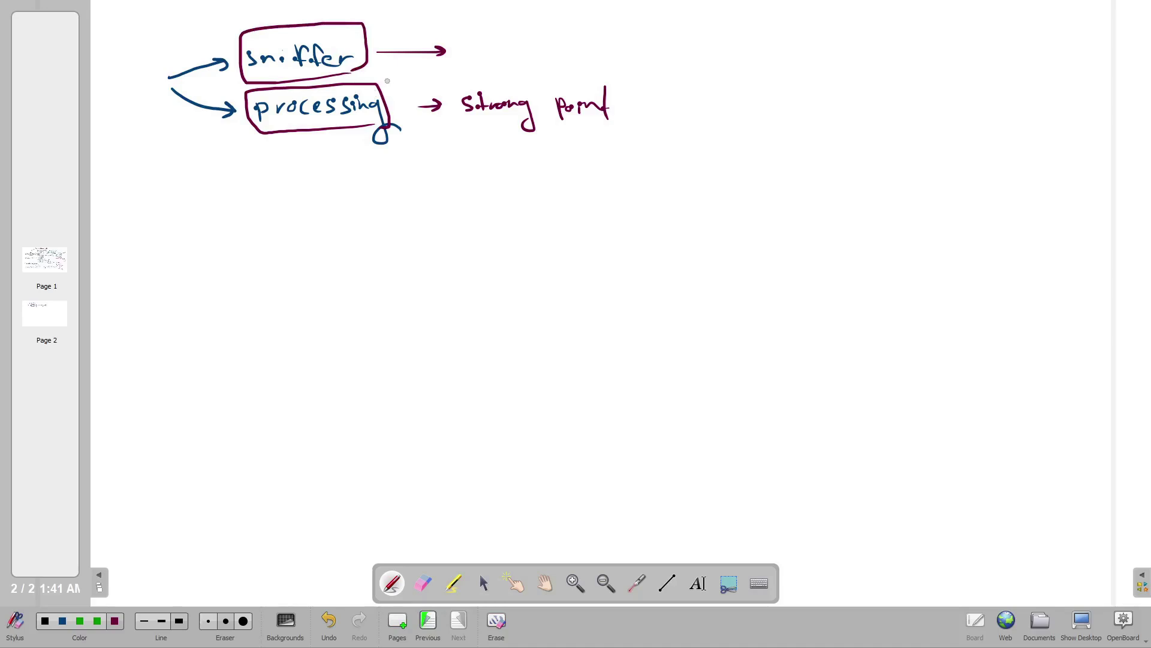
drag(457, 40, 520, 50)
mouse_move(534, 31)
mouse_down()
mouse_move(536, 53)
mouse_move(568, 37)
mouse_up()
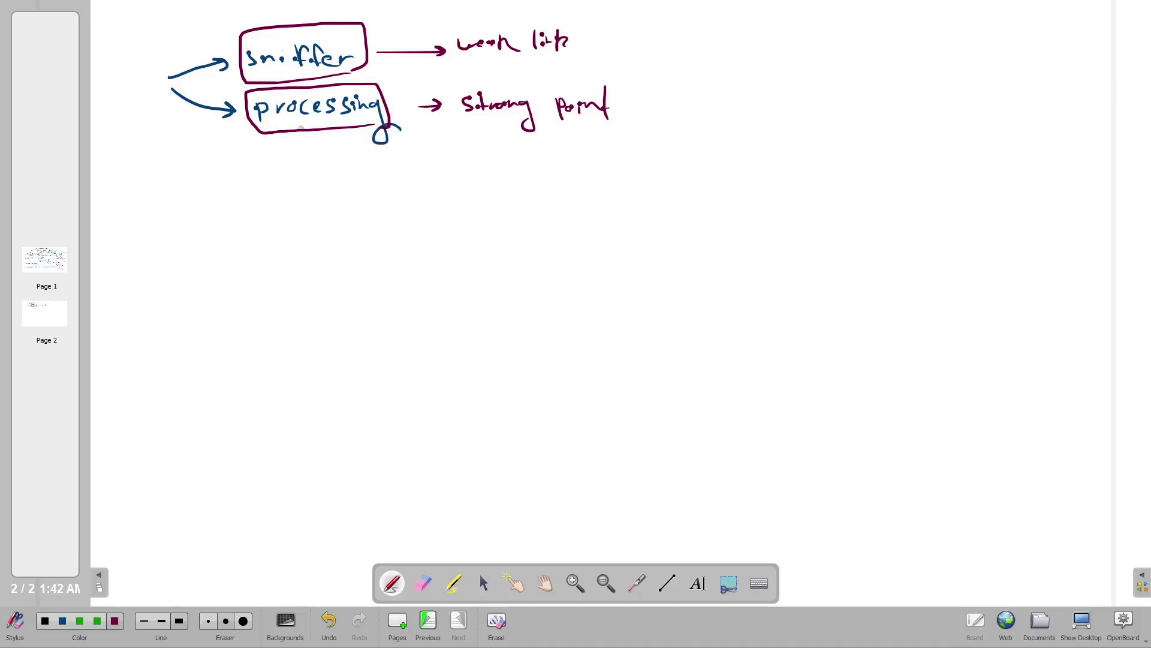
Handwrite a dotted "pcap" heading in maroon below the sniffer and processing notes
click(135, 207)
click(145, 206)
drag(162, 201, 164, 223)
drag(163, 207, 185, 211)
mouse_move(211, 204)
mouse_down()
mouse_move(201, 211)
mouse_move(216, 204)
mouse_up()
mouse_move(218, 204)
mouse_down()
mouse_move(220, 228)
mouse_move(222, 213)
mouse_up()
Draw five blue arrows fanning out from "pcap" and circle the word in blue
click(62, 621)
mouse_move(259, 201)
mouse_down()
mouse_move(326, 181)
mouse_move(332, 248)
mouse_up()
drag(318, 241, 321, 251)
drag(252, 211, 314, 274)
drag(305, 266, 315, 276)
mouse_move(241, 210)
mouse_down()
mouse_move(293, 303)
mouse_move(278, 312)
mouse_up()
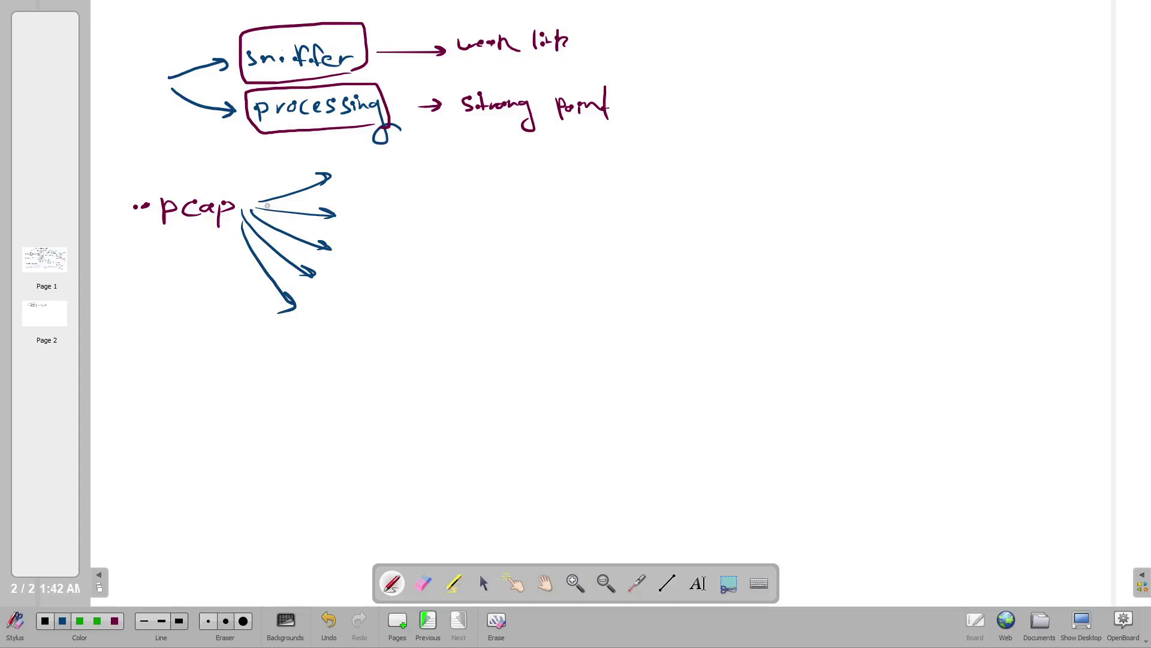
drag(161, 170, 236, 191)
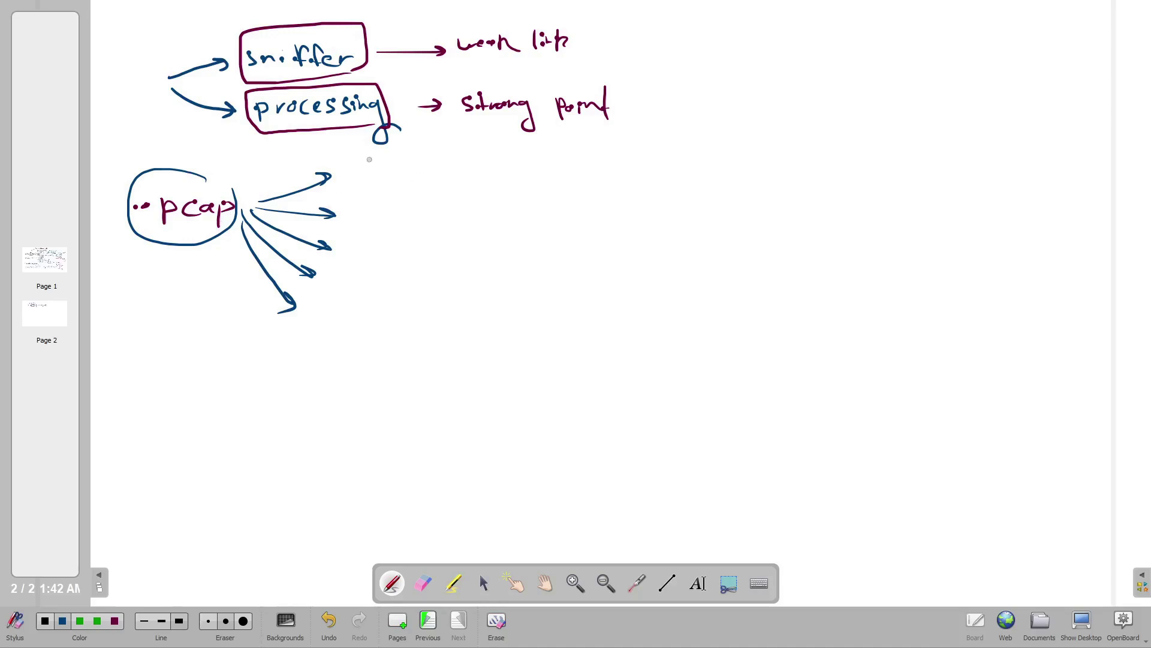
Label the uppermost pcap arrow "hosts" and branch two arrows from it to "ports" and "OS"
mouse_move(363, 153)
mouse_down()
mouse_move(364, 173)
mouse_move(376, 172)
mouse_up()
mouse_move(391, 163)
mouse_down()
mouse_move(417, 172)
mouse_move(424, 160)
mouse_move(426, 171)
mouse_up()
drag(457, 162, 524, 166)
drag(523, 150, 561, 149)
drag(572, 143, 584, 160)
mouse_move(460, 174)
mouse_down()
mouse_move(491, 190)
mouse_move(521, 175)
mouse_move(536, 193)
mouse_up()
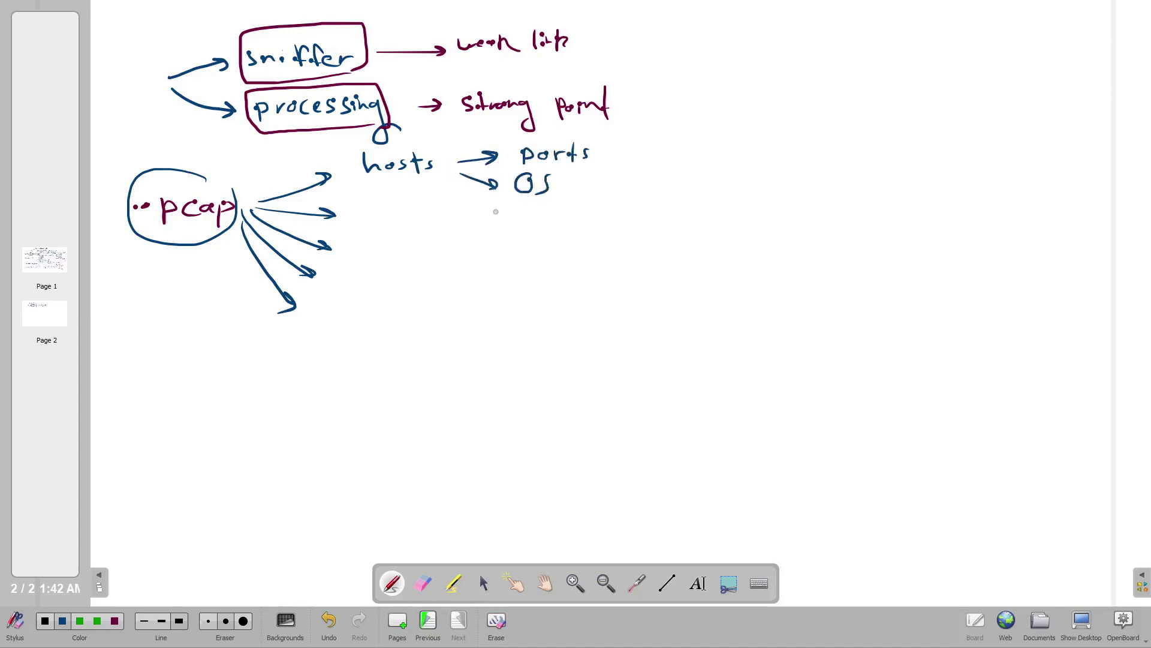
Branch a third arrow from "hosts" to "traffic flow", with an arrow leading on to "# outgoing"
mouse_move(461, 175)
mouse_down()
mouse_move(539, 216)
mouse_move(527, 223)
mouse_move(571, 212)
mouse_move(608, 220)
mouse_move(620, 205)
mouse_move(659, 223)
mouse_up()
drag(659, 195, 666, 210)
mouse_move(673, 203)
mouse_down()
mouse_move(671, 221)
mouse_move(687, 214)
mouse_up()
mouse_move(691, 214)
mouse_down()
mouse_move(782, 199)
mouse_move(822, 170)
mouse_move(805, 181)
mouse_move(867, 178)
mouse_move(878, 196)
mouse_up()
drag(903, 171, 906, 175)
drag(910, 181, 925, 172)
mouse_move(923, 179)
mouse_down()
mouse_move(934, 176)
mouse_move(922, 197)
mouse_up()
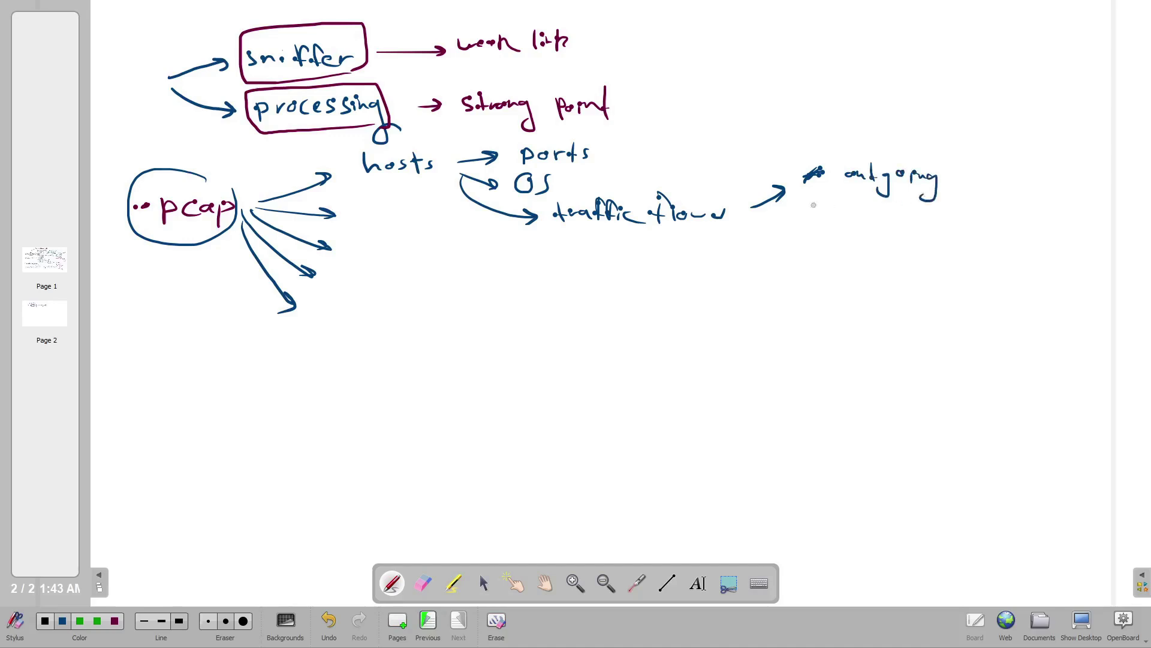
Draw a second arrow from "traffic flow" and label it "# incoming"
drag(744, 220, 833, 229)
mouse_move(811, 234)
mouse_down()
mouse_move(834, 226)
mouse_move(818, 235)
mouse_up()
mouse_move(823, 224)
mouse_down()
mouse_move(804, 241)
mouse_move(876, 228)
mouse_up()
click(858, 213)
mouse_move(887, 223)
mouse_down()
mouse_move(880, 231)
mouse_move(919, 228)
mouse_up()
drag(916, 221, 954, 240)
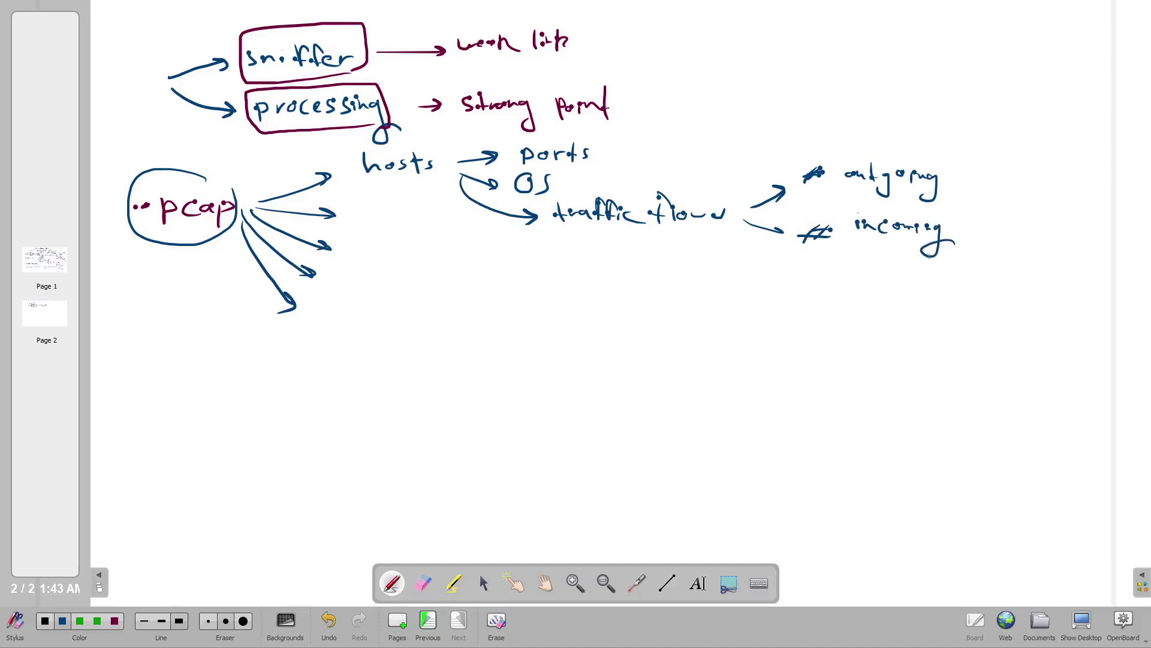
Underline "hosts" and label the next two pcap arrows "frames" and "files"
drag(384, 176, 438, 178)
mouse_move(348, 220)
mouse_down()
mouse_move(355, 199)
mouse_move(422, 221)
mouse_up()
mouse_move(355, 232)
mouse_down()
mouse_move(344, 256)
mouse_move(403, 246)
mouse_up()
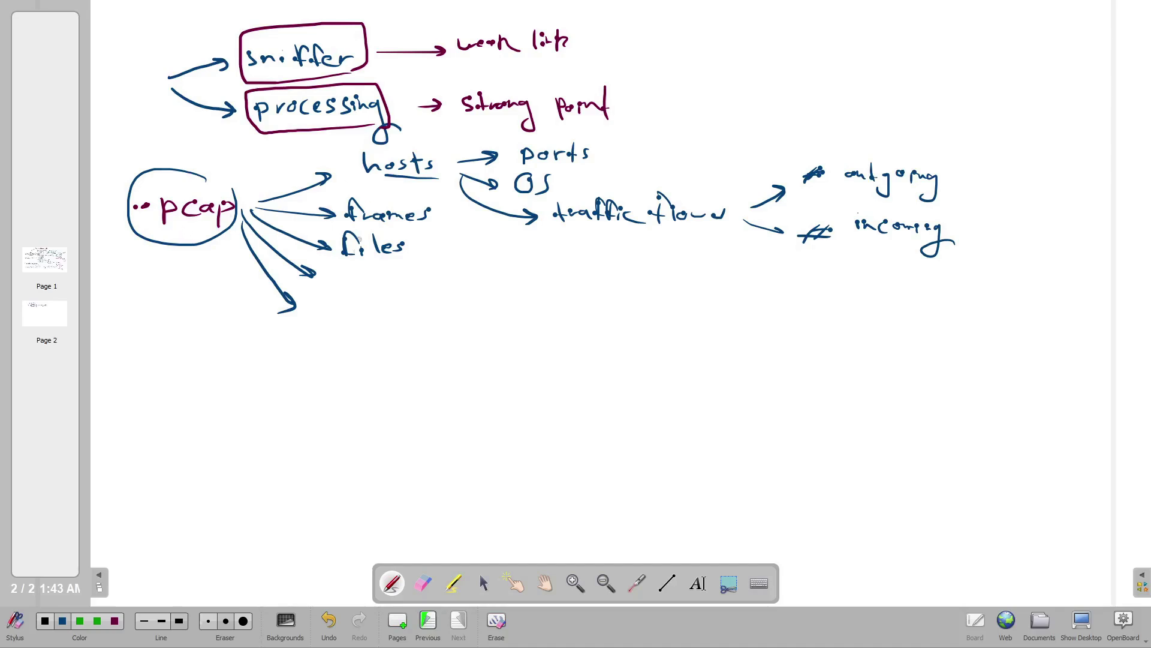
Underline "files" and label the last two pcap arrows "creds" and "Kws"
drag(411, 259, 362, 259)
drag(348, 276, 350, 286)
drag(354, 286, 381, 283)
drag(391, 275, 387, 284)
drag(324, 303, 323, 318)
drag(321, 312, 337, 319)
drag(344, 311, 370, 319)
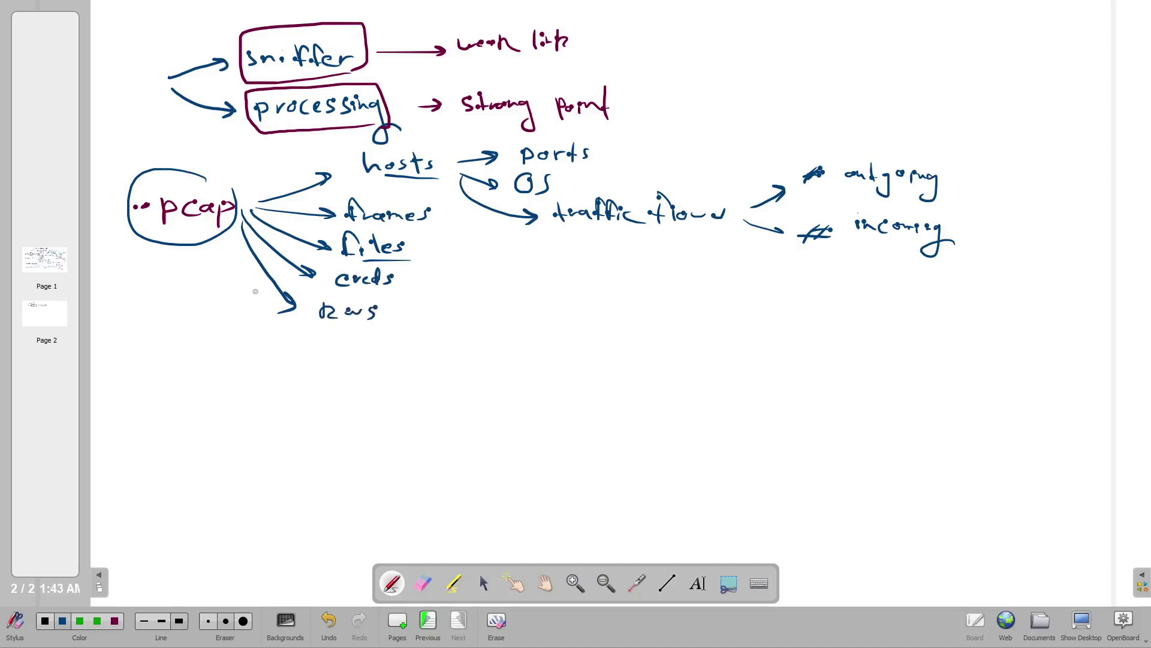
Draw a curved arrow down from "pcap" and label it "DNS"
mouse_move(243, 231)
mouse_down()
mouse_move(235, 249)
mouse_move(304, 348)
mouse_up()
mouse_move(304, 332)
mouse_down()
mouse_move(322, 340)
mouse_move(303, 347)
mouse_up()
mouse_move(332, 335)
mouse_down()
mouse_move(331, 352)
mouse_move(346, 333)
mouse_up()
drag(362, 331, 352, 353)
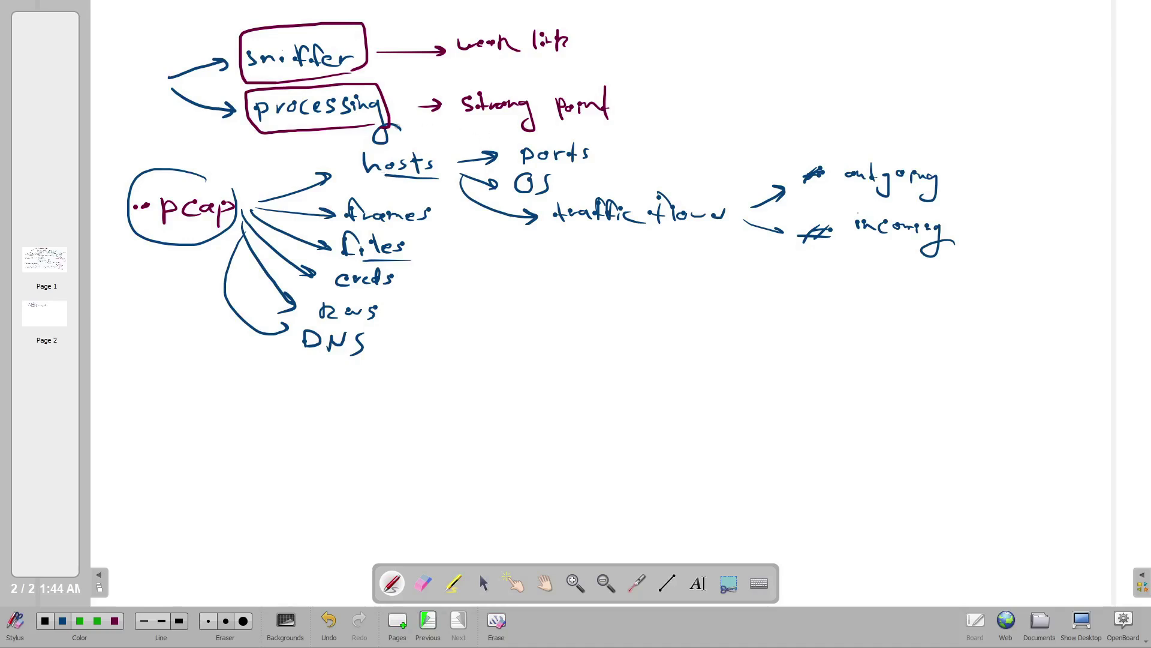
Draw a blue box around "processing" and circle "weak link" in blue
mouse_move(378, 127)
mouse_down()
mouse_move(308, 128)
mouse_move(248, 98)
mouse_move(374, 88)
mouse_move(380, 131)
mouse_up()
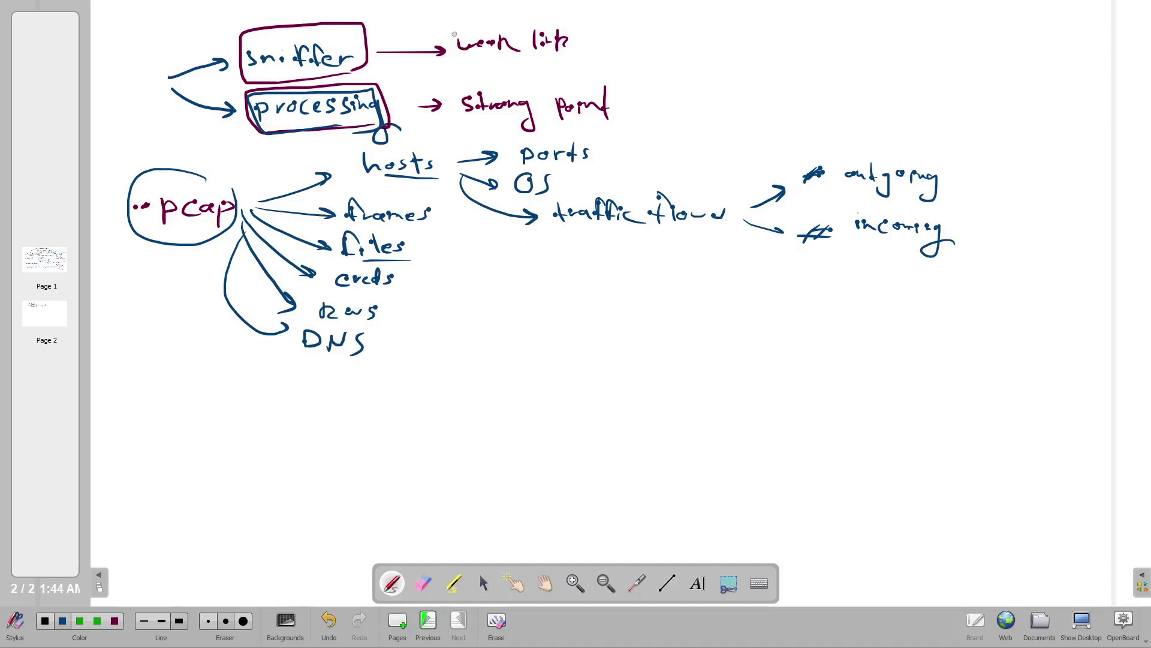
mouse_move(540, 25)
mouse_down()
mouse_move(442, 34)
mouse_move(583, 39)
mouse_move(577, 27)
mouse_up()
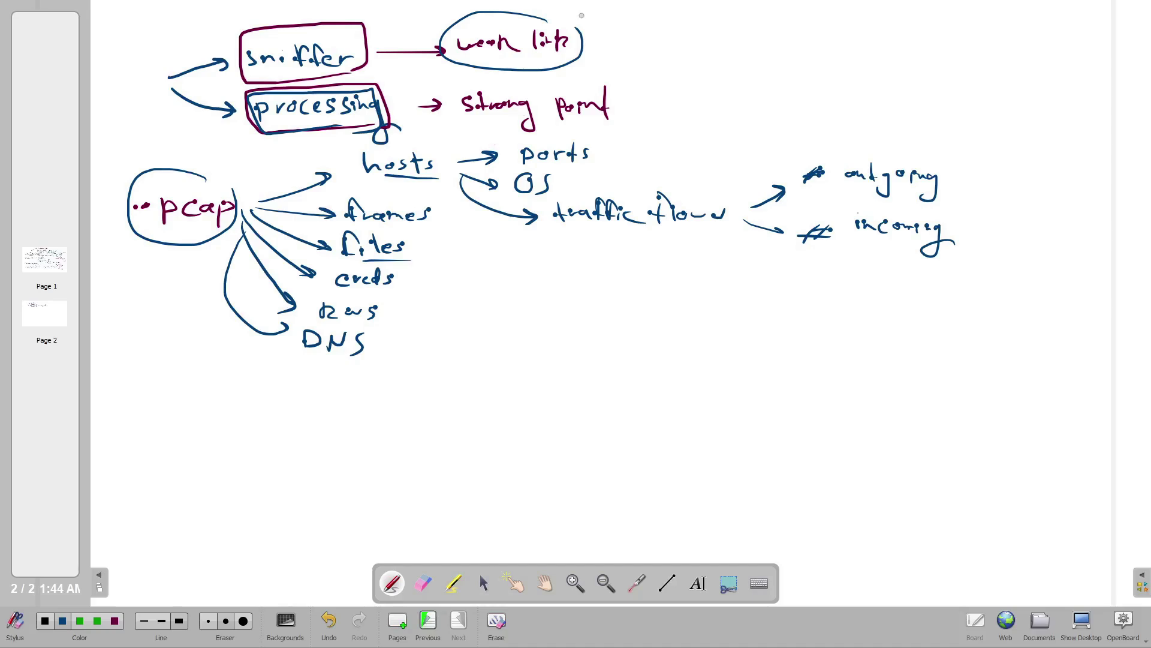
Handwrite the comparison heading "wireshark VS Network miner", with "miner" in maroon
drag(727, 34, 837, 38)
mouse_move(901, 18)
mouse_down()
mouse_move(921, 35)
mouse_move(983, 22)
mouse_move(998, 41)
mouse_move(1046, 30)
mouse_move(1043, 48)
mouse_up()
drag(1045, 41, 1060, 55)
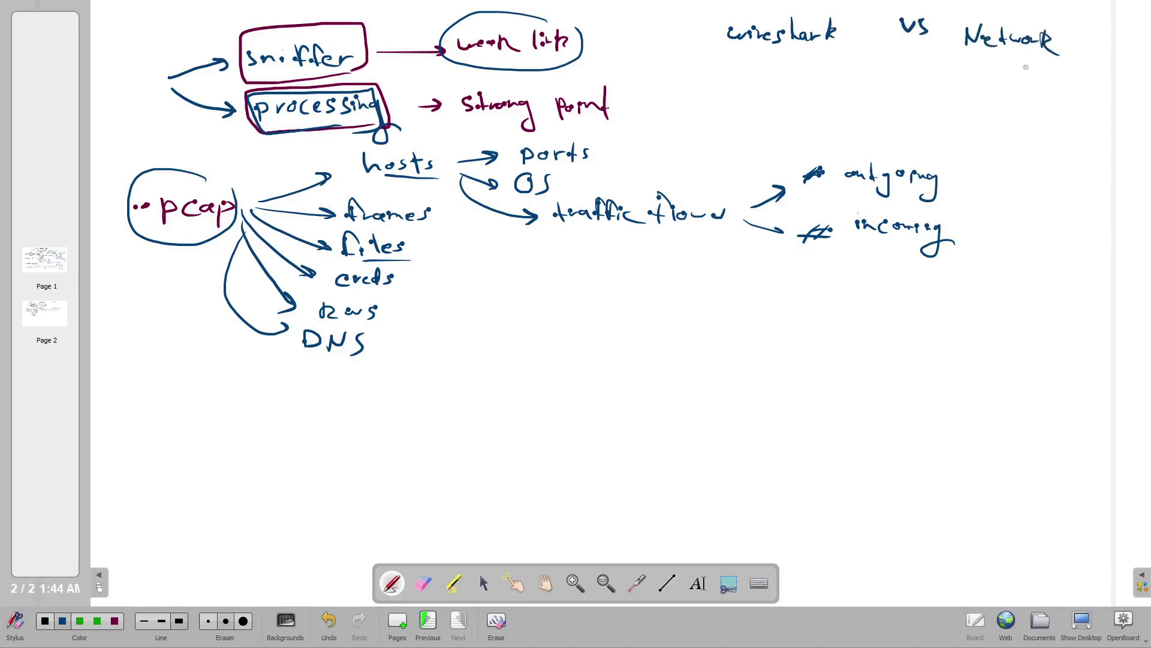
click(114, 621)
drag(1065, 35, 1123, 40)
Draw a maroon down arrow below "Network miner" leading to the label "Analysis"
mouse_move(1010, 55)
mouse_down()
mouse_move(1010, 80)
mouse_move(1000, 72)
mouse_up()
mouse_move(962, 114)
mouse_down()
mouse_move(1023, 112)
mouse_move(1025, 129)
mouse_move(1033, 117)
mouse_up()
drag(1043, 111, 1051, 120)
Draw a maroon down arrow below "wireshark" leading to the label "Full packet"
mouse_move(783, 51)
mouse_down()
mouse_move(783, 69)
mouse_move(769, 59)
mouse_up()
drag(717, 97, 719, 118)
mouse_move(717, 100)
mouse_down()
mouse_move(739, 97)
mouse_move(749, 115)
mouse_up()
mouse_move(754, 104)
mouse_down()
mouse_move(757, 117)
mouse_move(780, 115)
mouse_up()
drag(784, 112, 796, 114)
drag(802, 108, 809, 115)
drag(810, 112, 842, 118)
drag(833, 108, 848, 106)
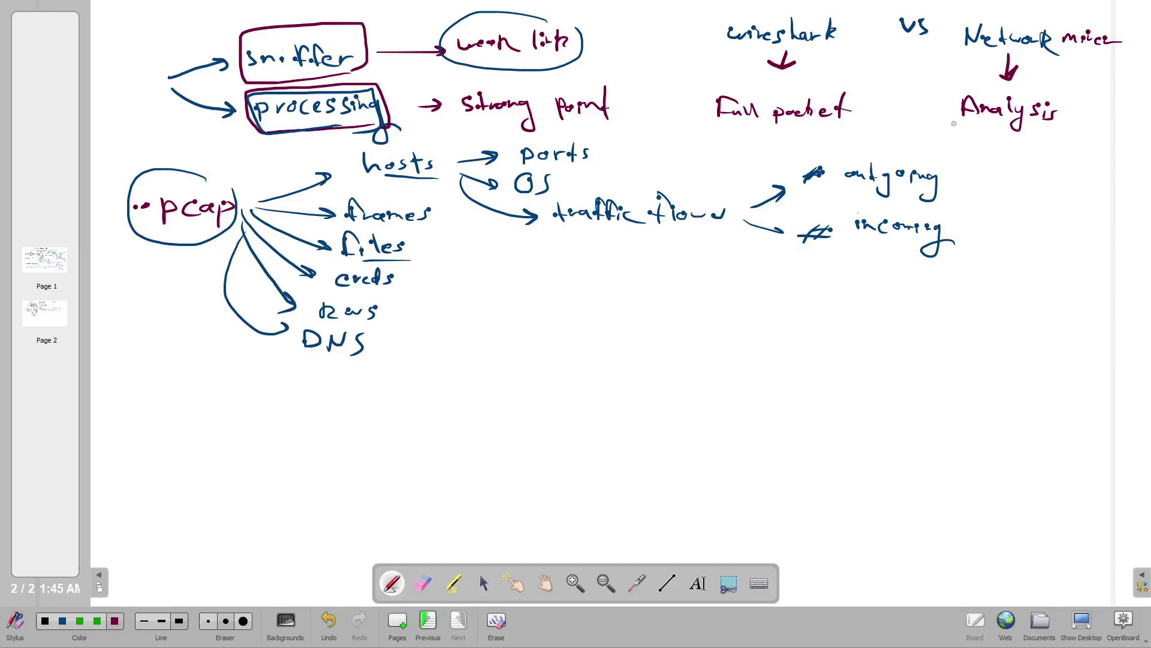
Circle the list from "hosts" to "DNS" in maroon and retrace the box around "Network Miner" on page 1
mouse_move(348, 169)
mouse_down()
mouse_move(246, 278)
mouse_move(483, 175)
mouse_move(381, 144)
mouse_up()
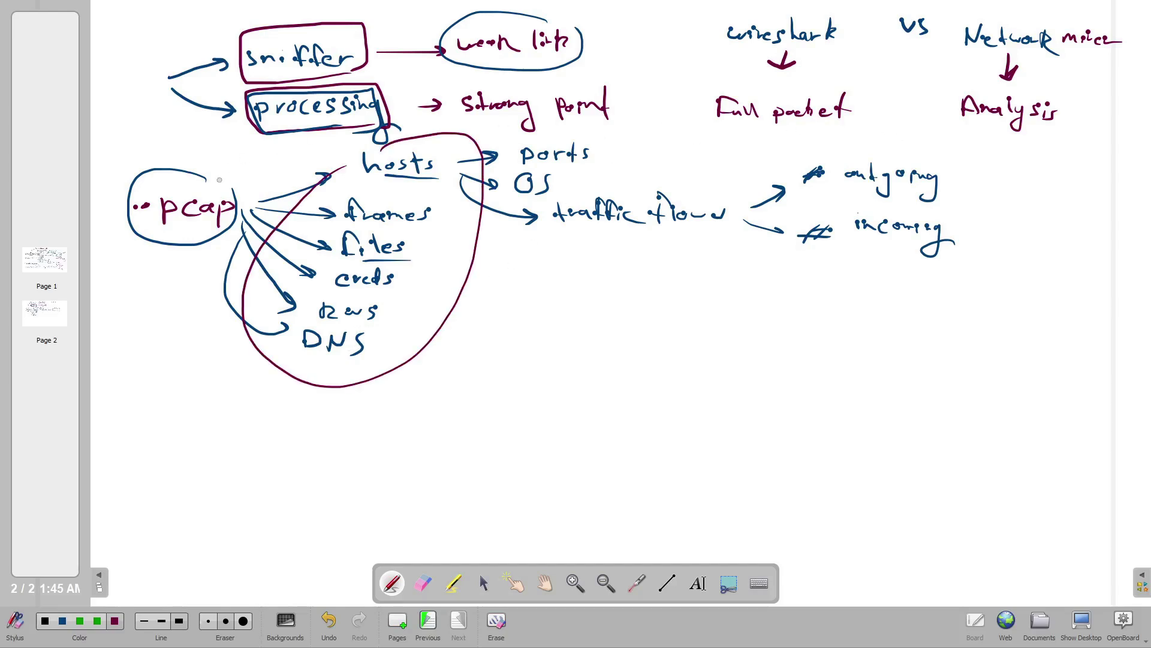
click(44, 259)
mouse_move(607, 99)
mouse_down()
mouse_move(426, 94)
mouse_move(410, 65)
mouse_move(430, 53)
mouse_move(595, 56)
mouse_move(628, 86)
mouse_move(589, 98)
mouse_up()
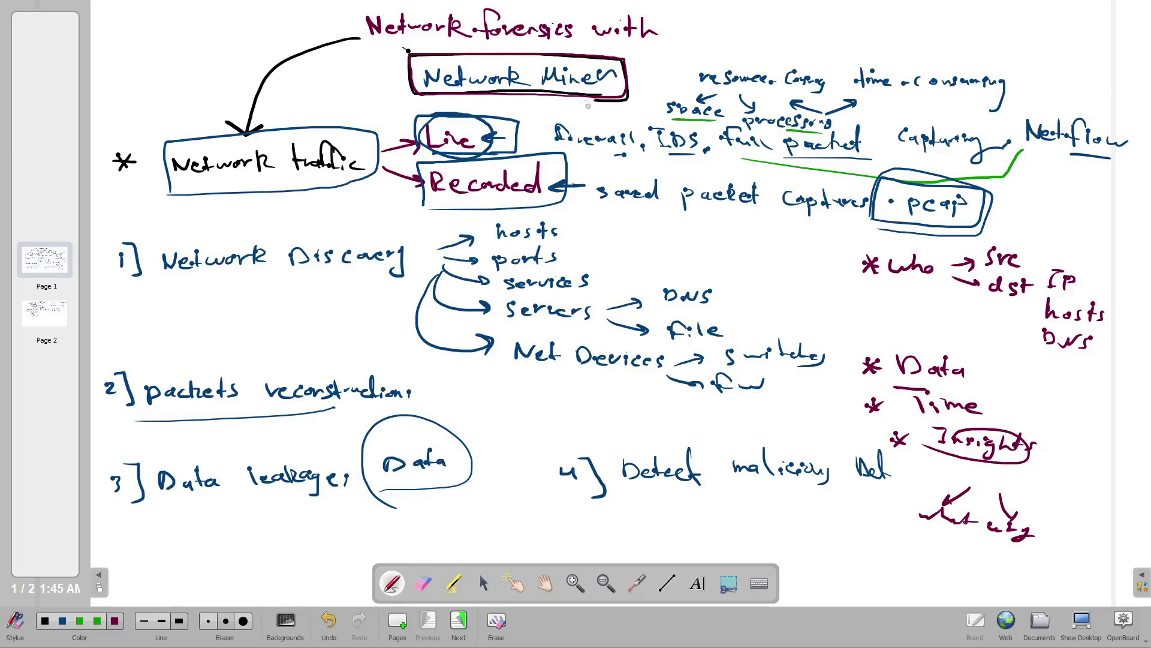
Return to page 2 and circle "pcap" in maroon
click(63, 323)
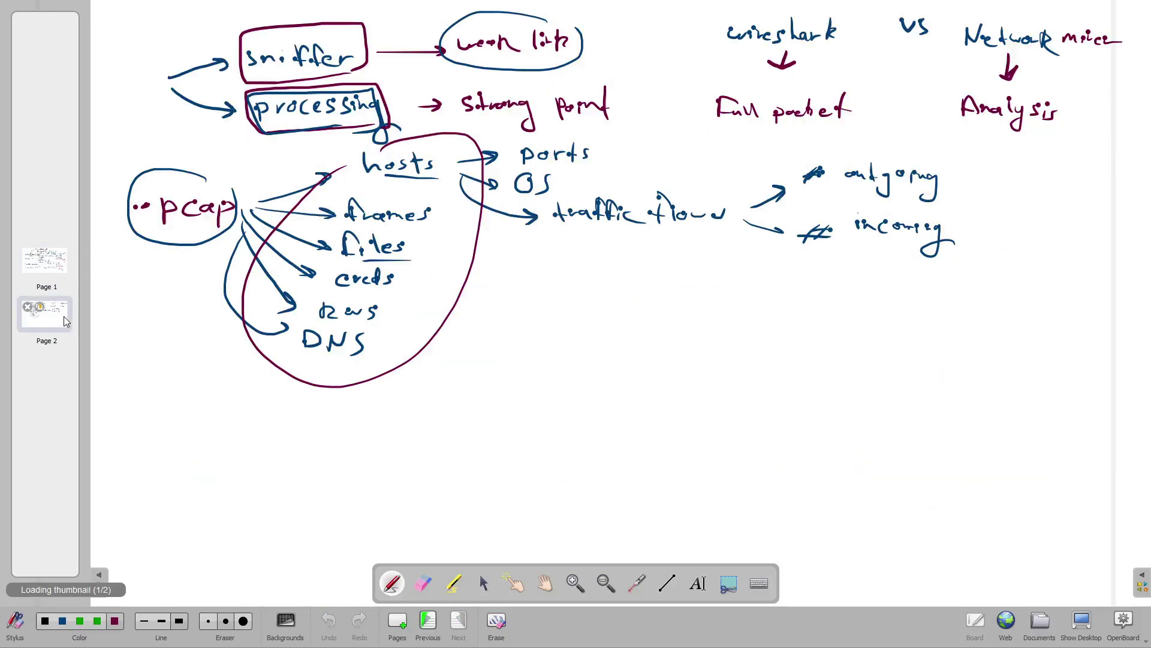
mouse_move(231, 183)
mouse_down()
mouse_move(145, 171)
mouse_move(134, 243)
mouse_move(241, 213)
mouse_up()
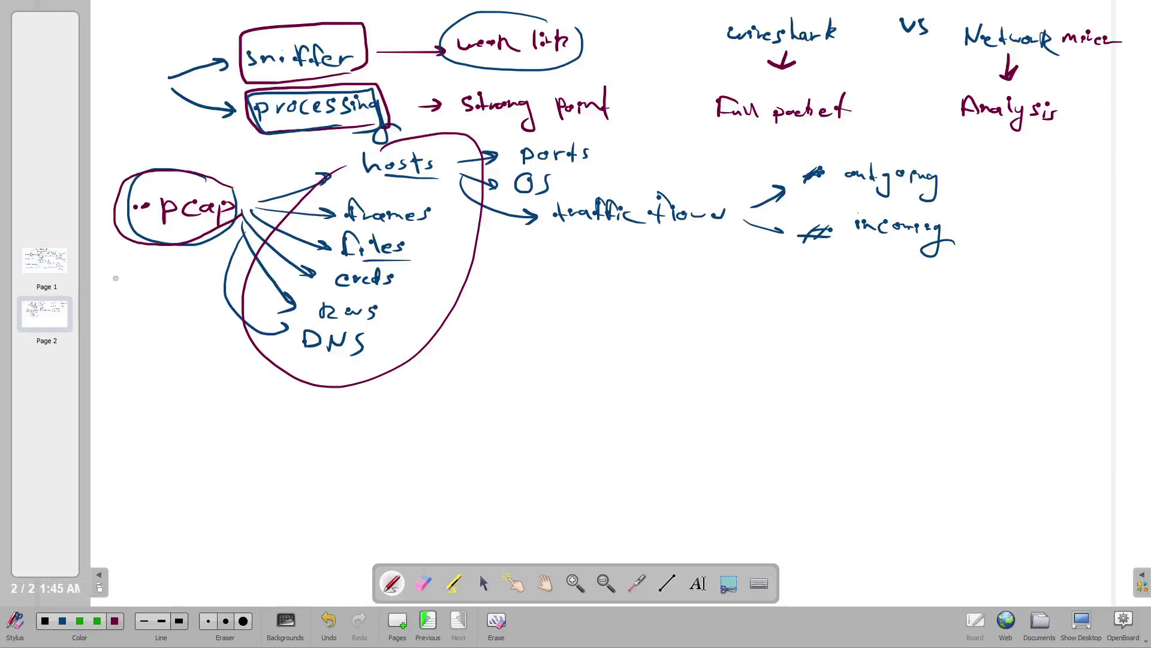
Underline "IDS" on page 1 in maroon, and retrace the outlines around "pcap" and its output list on page 2
click(45, 260)
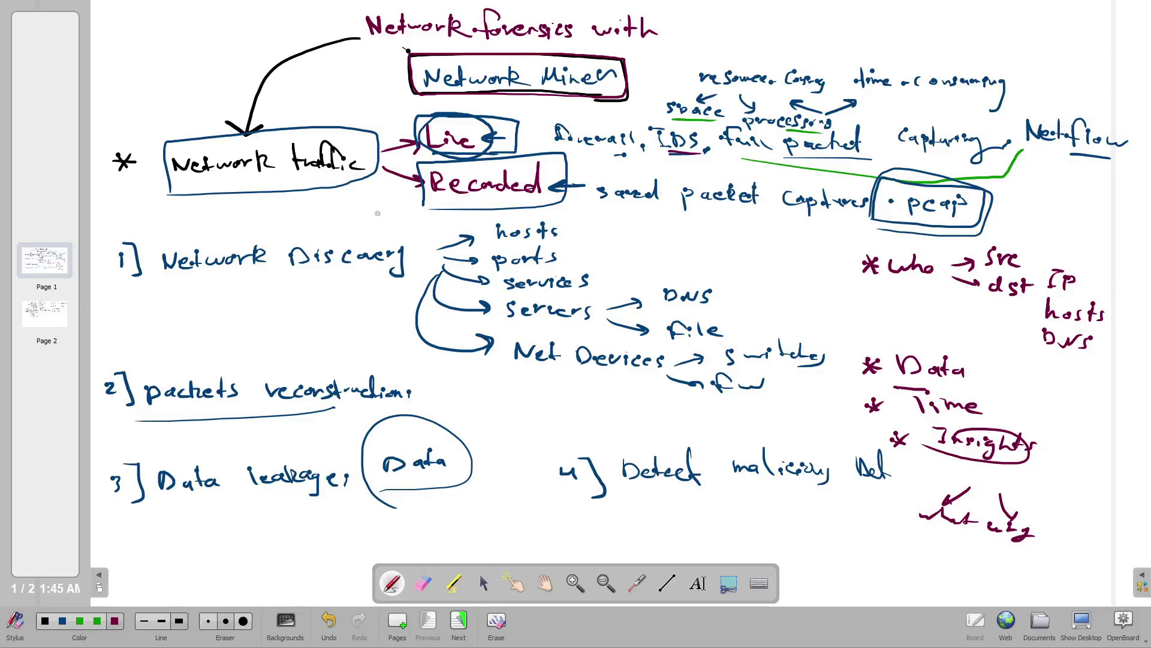
mouse_move(55, 327)
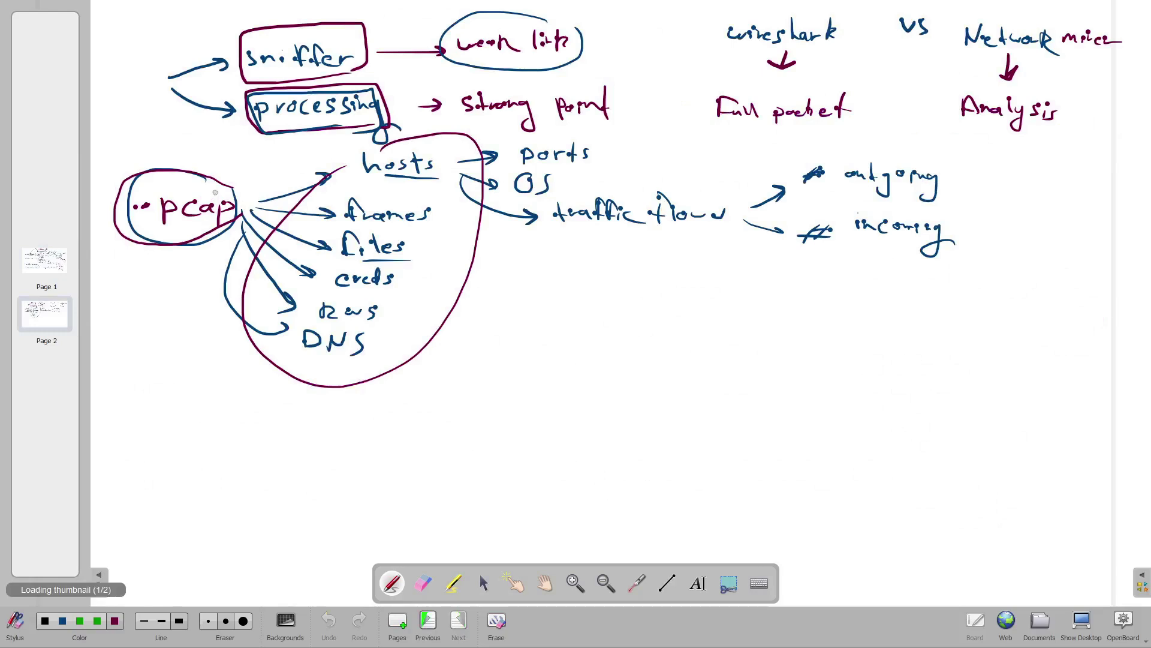
drag(214, 192, 175, 241)
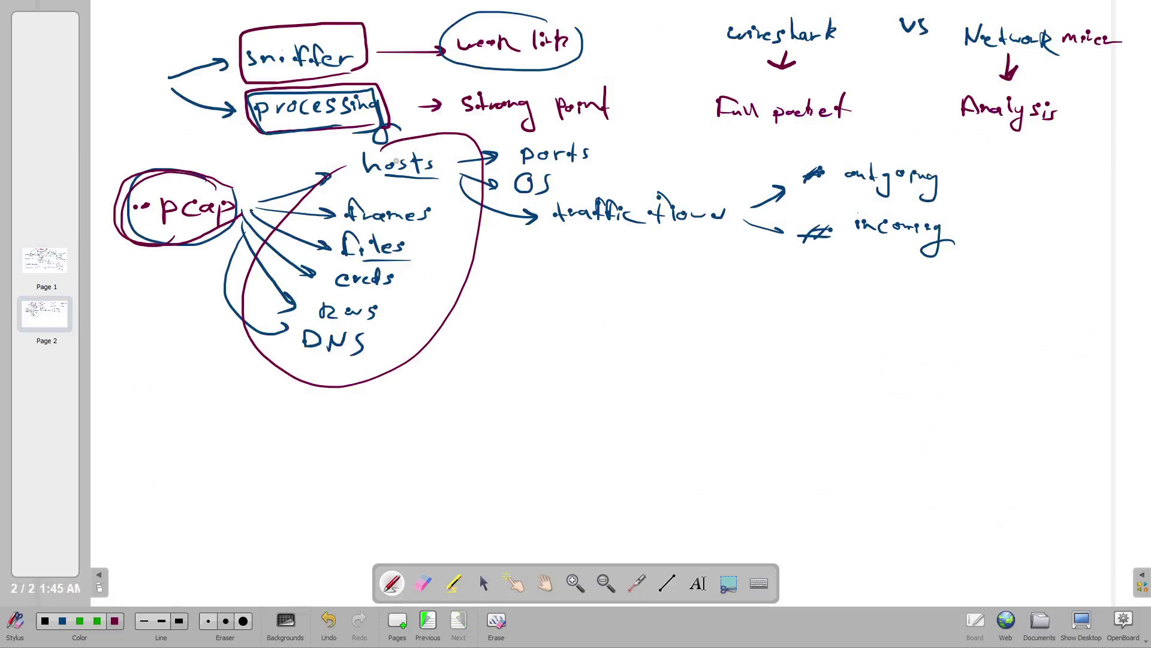
mouse_move(353, 159)
mouse_down()
mouse_move(232, 324)
mouse_move(271, 363)
mouse_up()
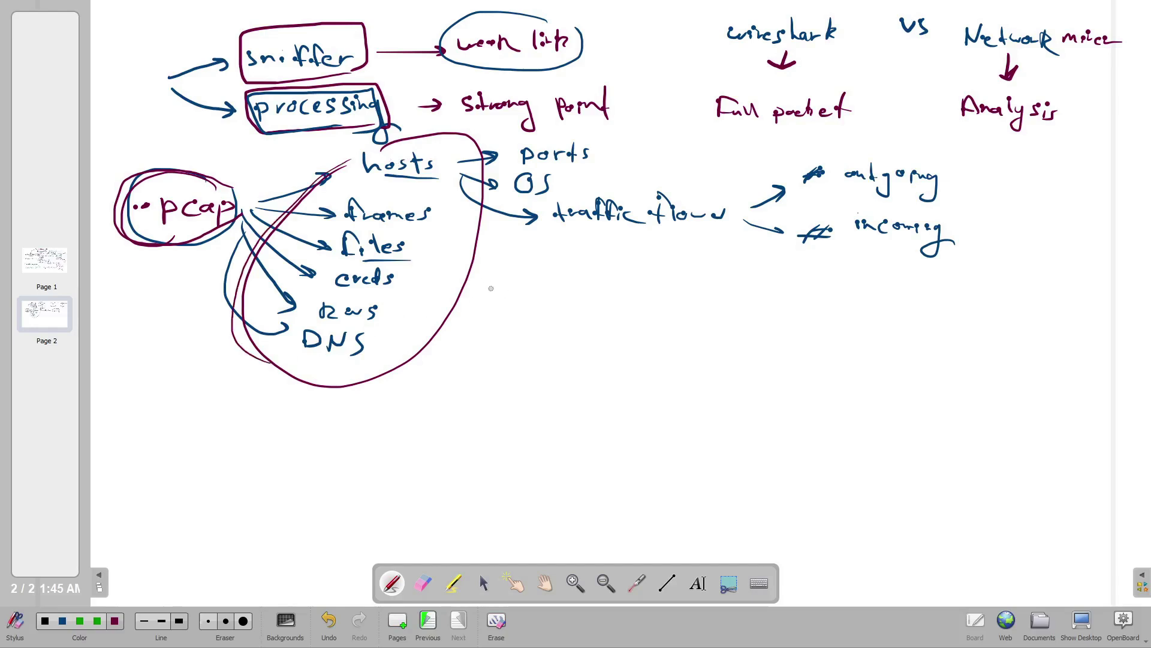
Draw a maroon arrow from the circled list to the label "lowhanging fruit"
drag(492, 290, 521, 290)
mouse_move(508, 285)
mouse_down()
mouse_move(521, 290)
mouse_move(511, 297)
mouse_move(644, 282)
mouse_move(648, 308)
mouse_move(670, 276)
mouse_move(682, 312)
mouse_move(665, 301)
mouse_move(741, 280)
mouse_move(760, 290)
mouse_up()
mouse_move(768, 266)
mouse_down()
mouse_move(770, 293)
mouse_move(779, 278)
mouse_up()
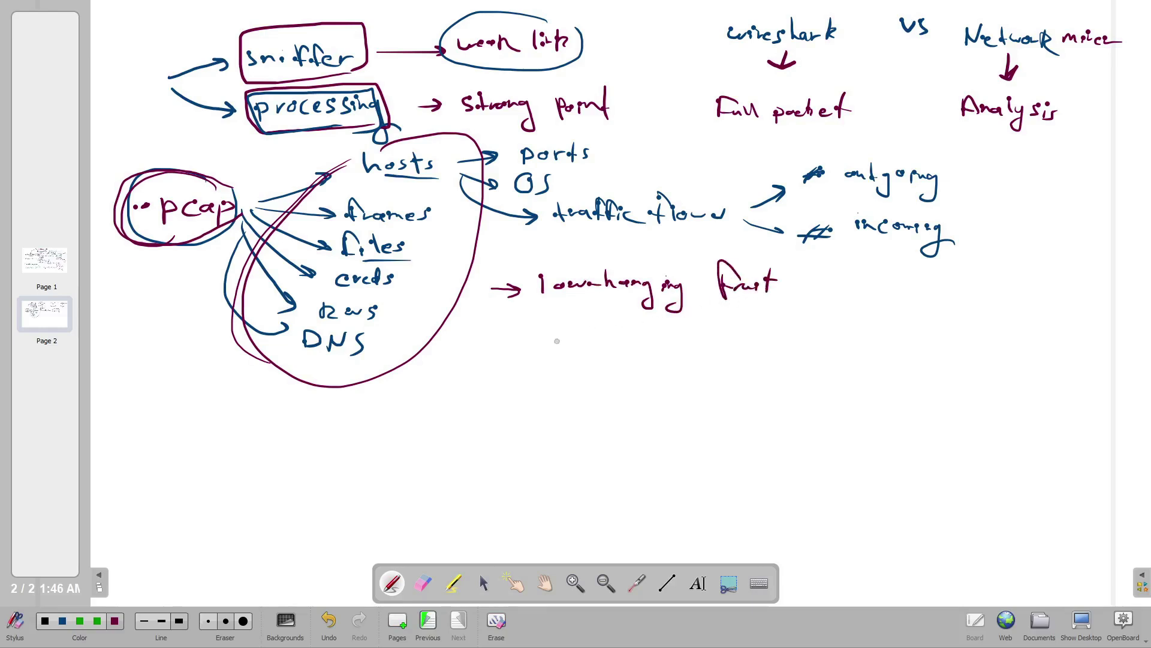
Add a blue curve beside the circled list and draw a blue box around "lowhanging fruit"
click(61, 622)
mouse_move(410, 151)
mouse_down()
mouse_move(385, 146)
mouse_move(237, 288)
mouse_move(248, 366)
mouse_up()
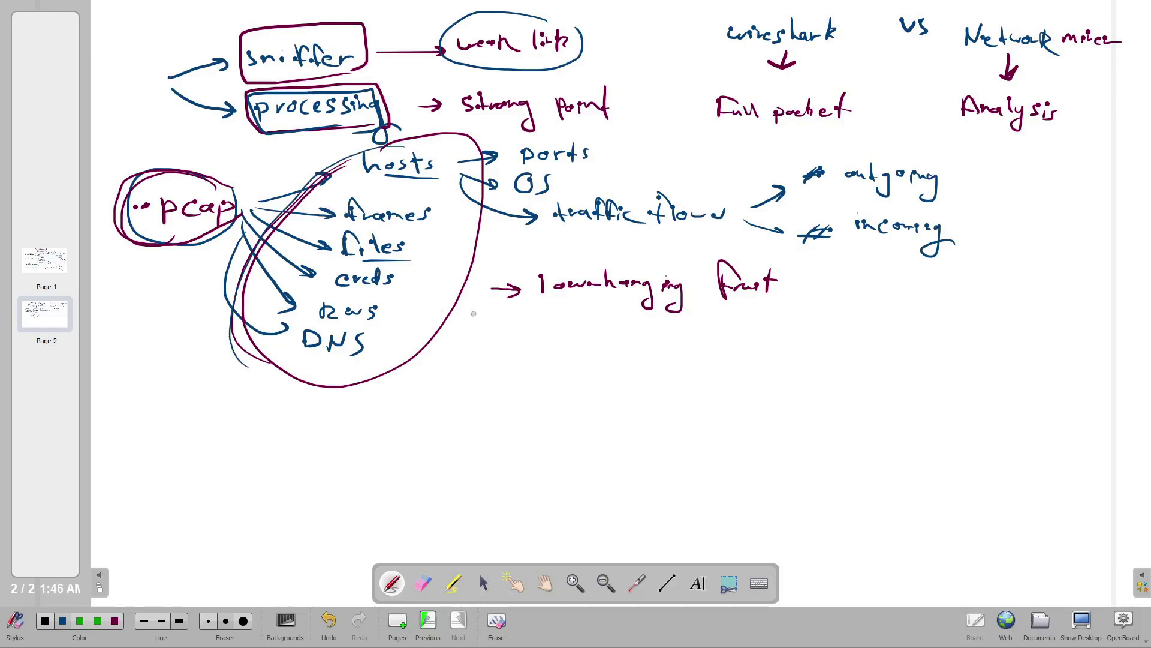
mouse_move(781, 317)
mouse_down()
mouse_move(537, 298)
mouse_move(762, 264)
mouse_move(741, 315)
mouse_up()
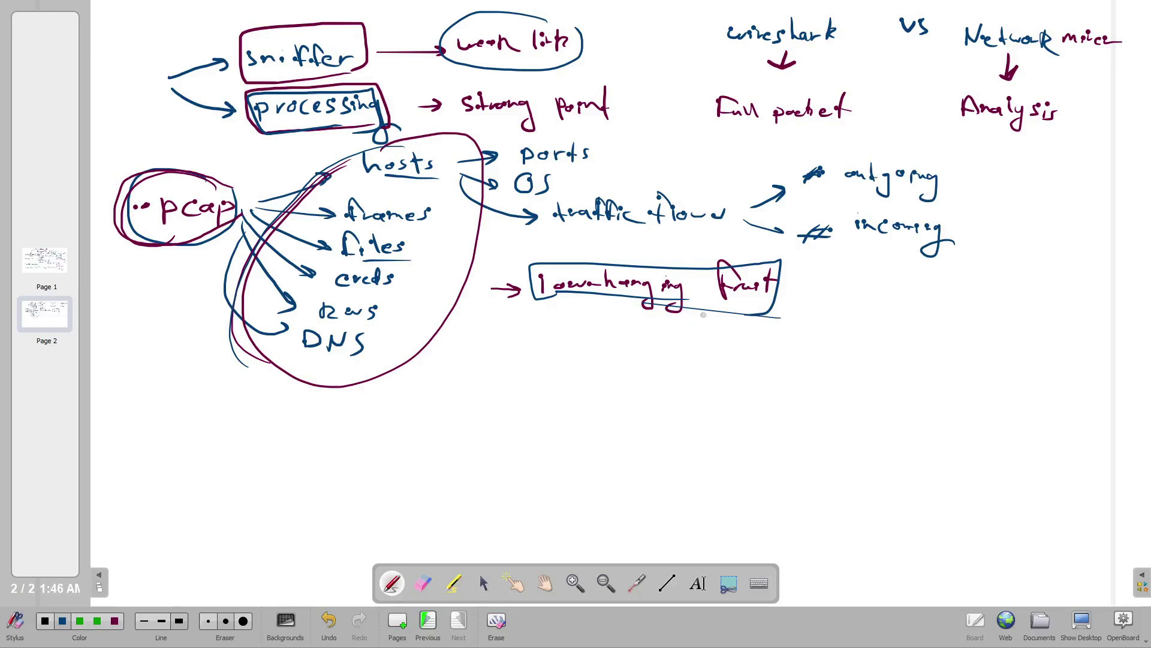
Switch to the TryHackMe NetworkMiner room in the browser and highlight the room title
key(alt+Tab)
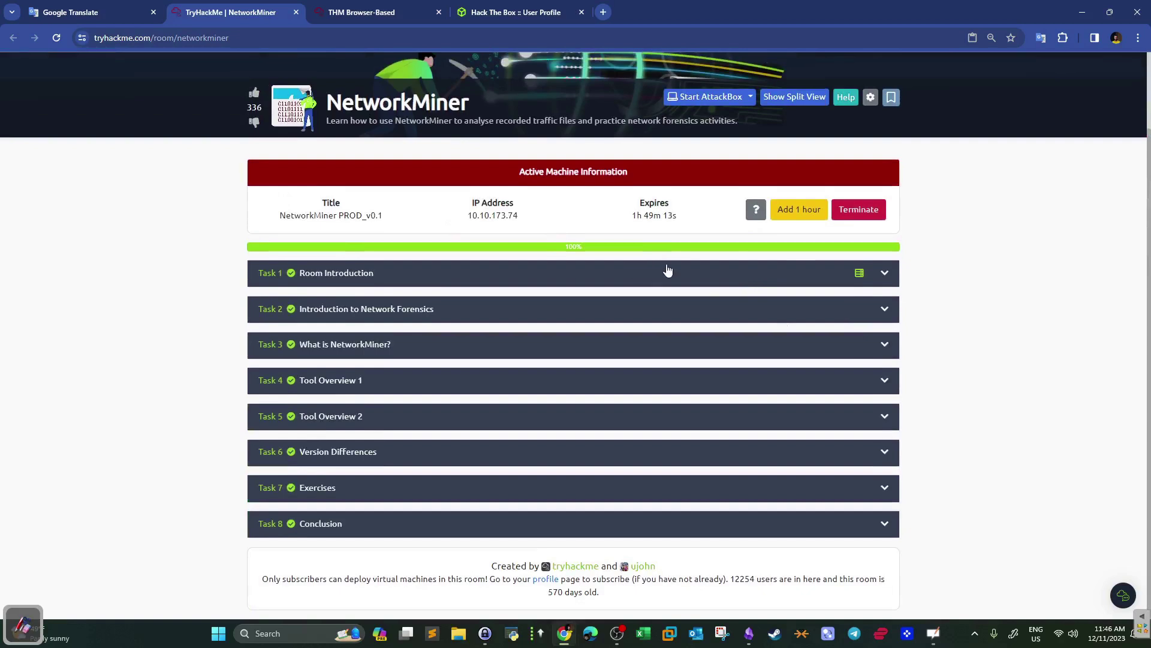
scroll(487, 208, up, 3)
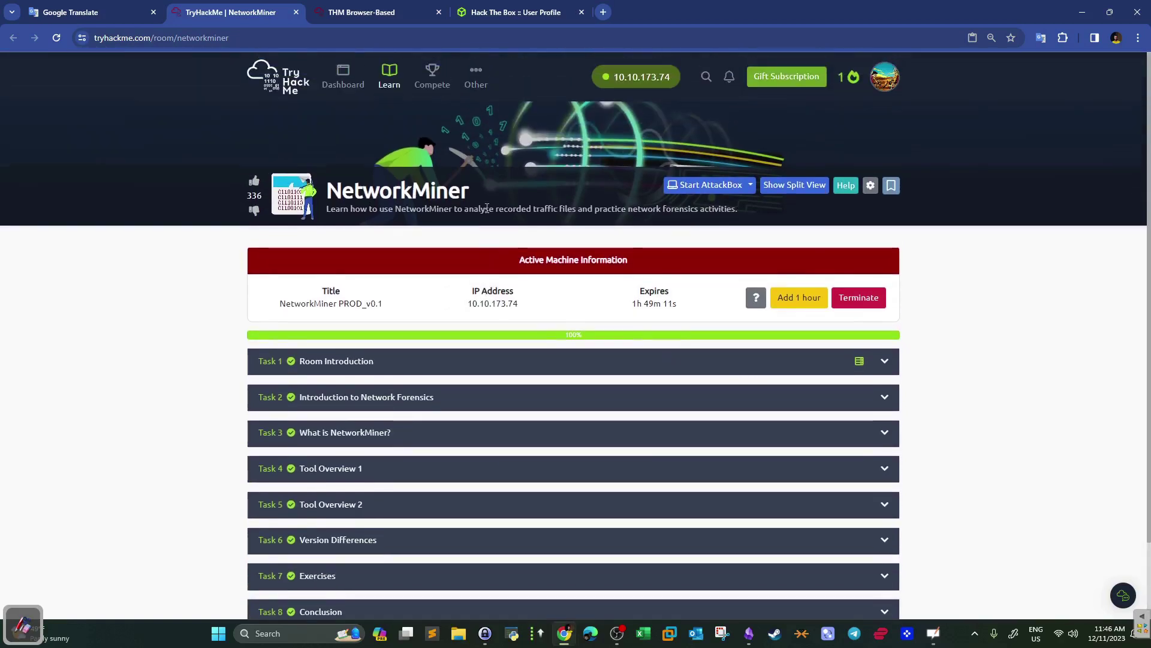
drag(475, 192, 324, 191)
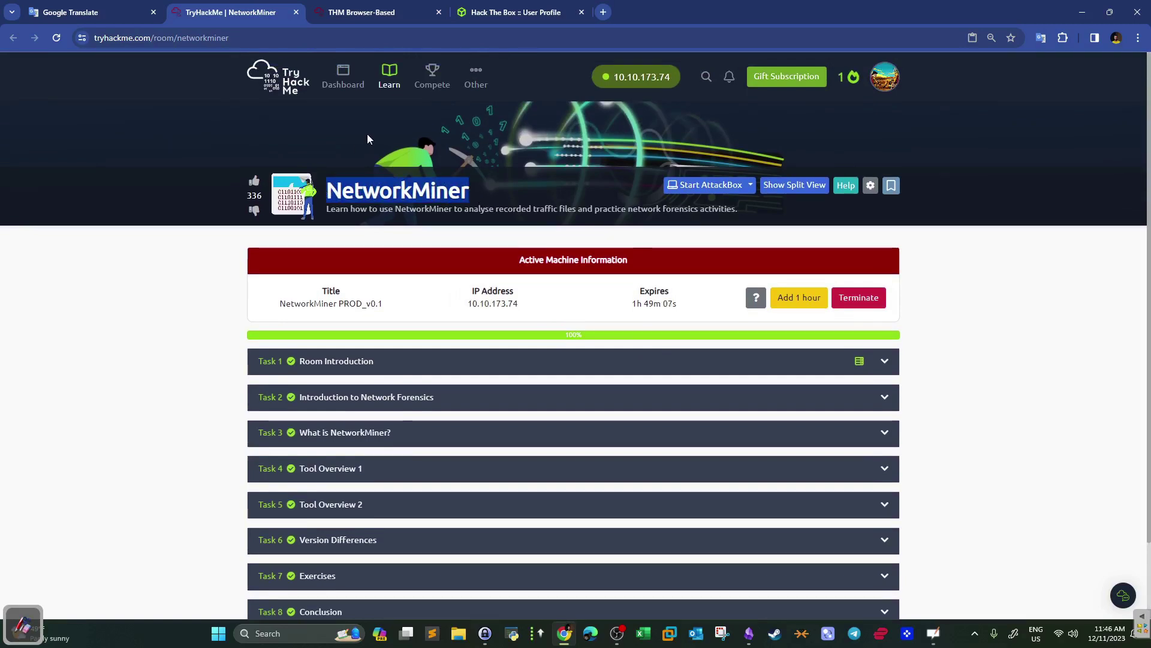
right_click(275, 201)
click(251, 227)
scroll(206, 255, down, 1)
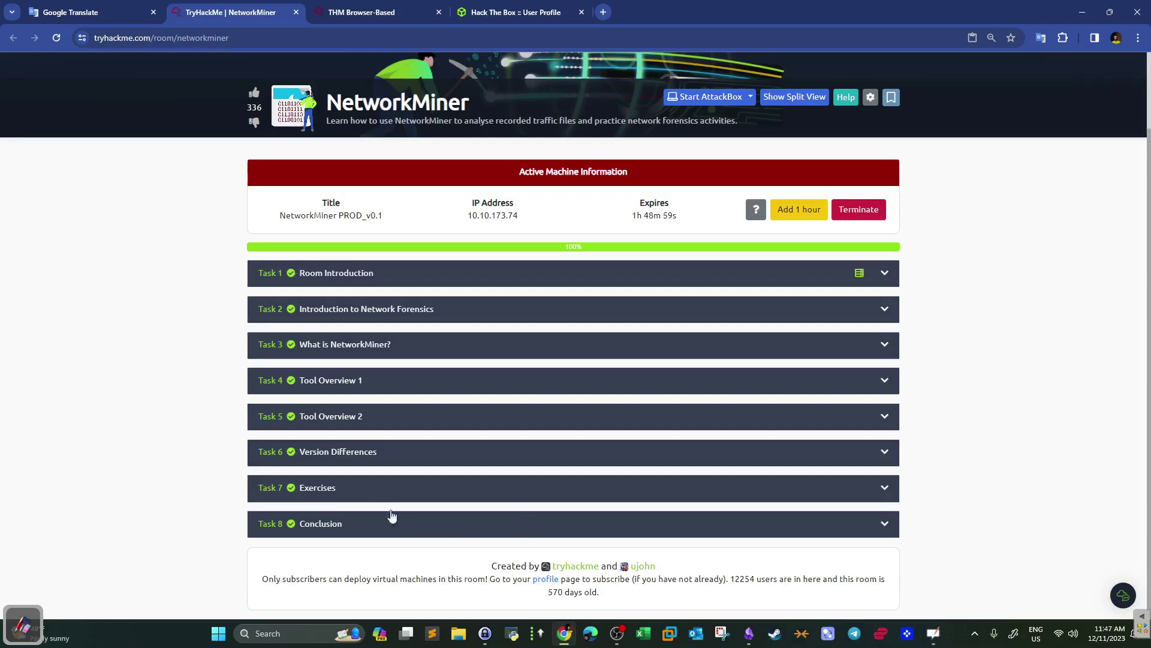
Expand the Task 7 Exercises and look through the questions for case1.pcap and case2.pcap, highlighting "Use case1.pcap"
click(398, 489)
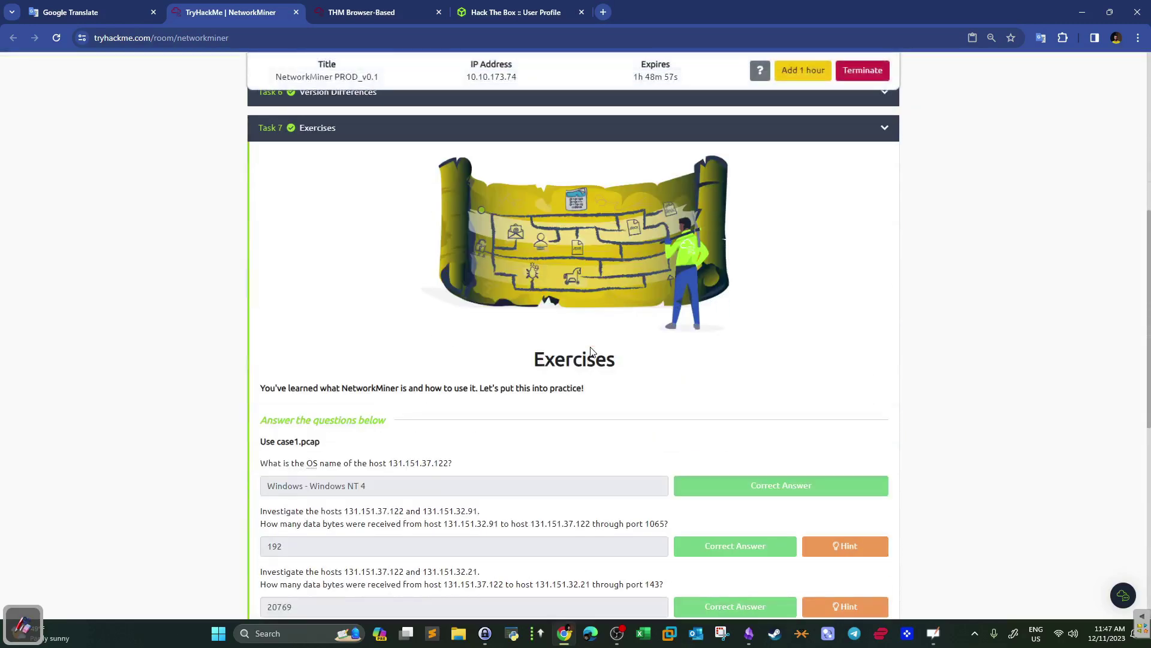
scroll(590, 351, down, 5)
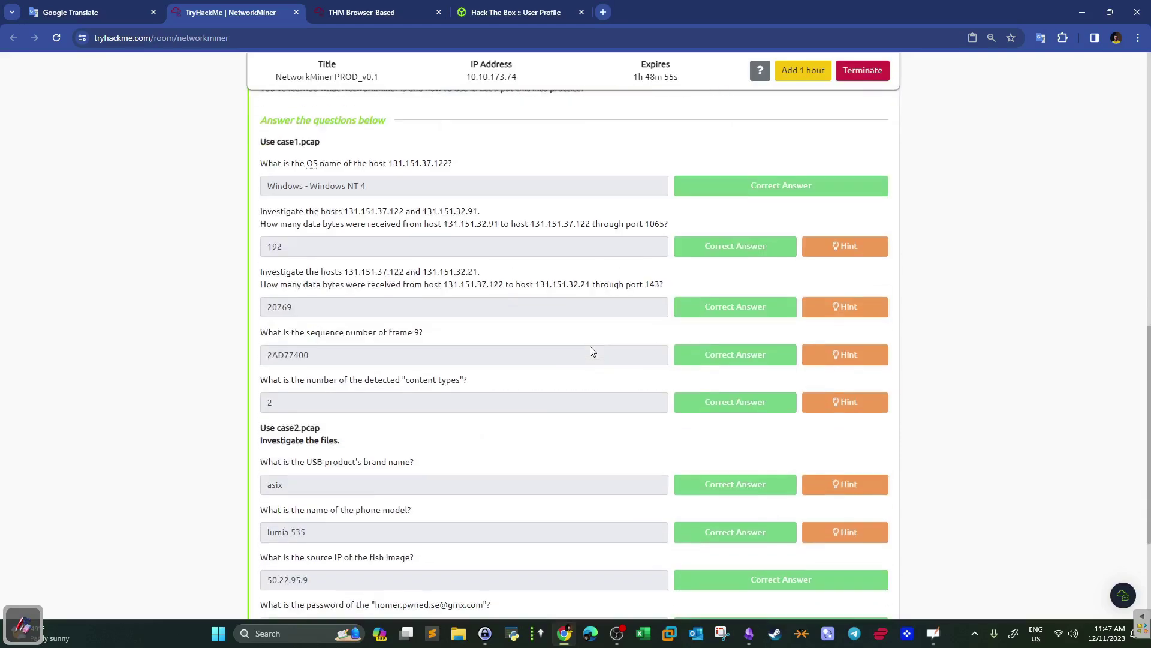
scroll(590, 351, up, 1)
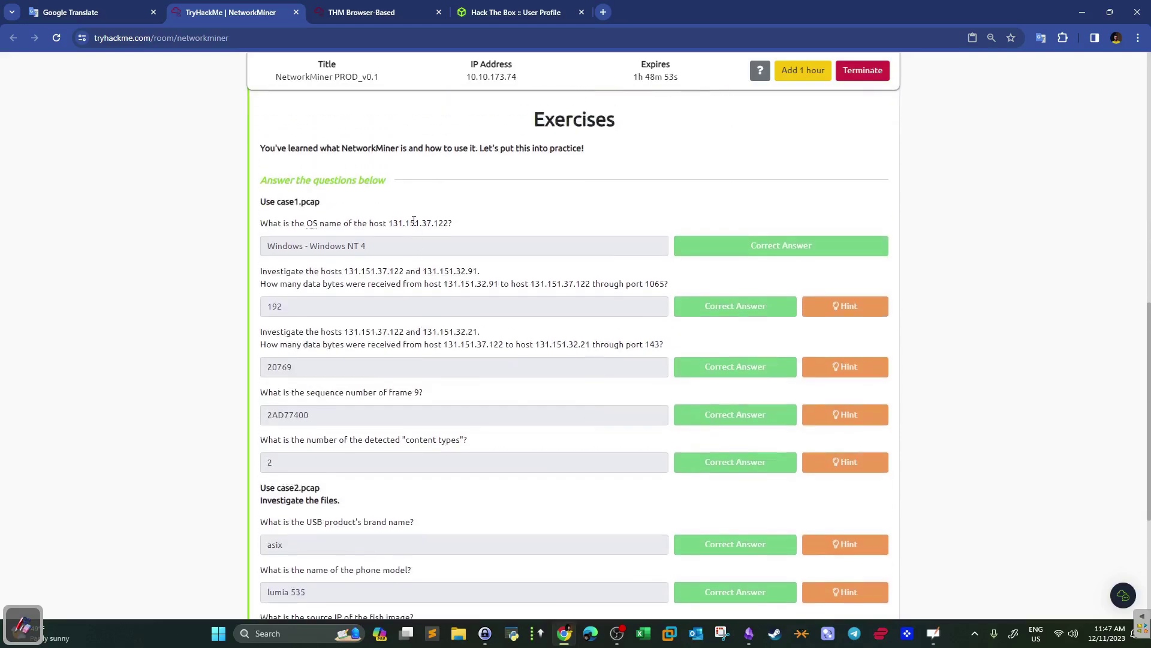
drag(314, 202, 251, 209)
scroll(654, 312, down, 5)
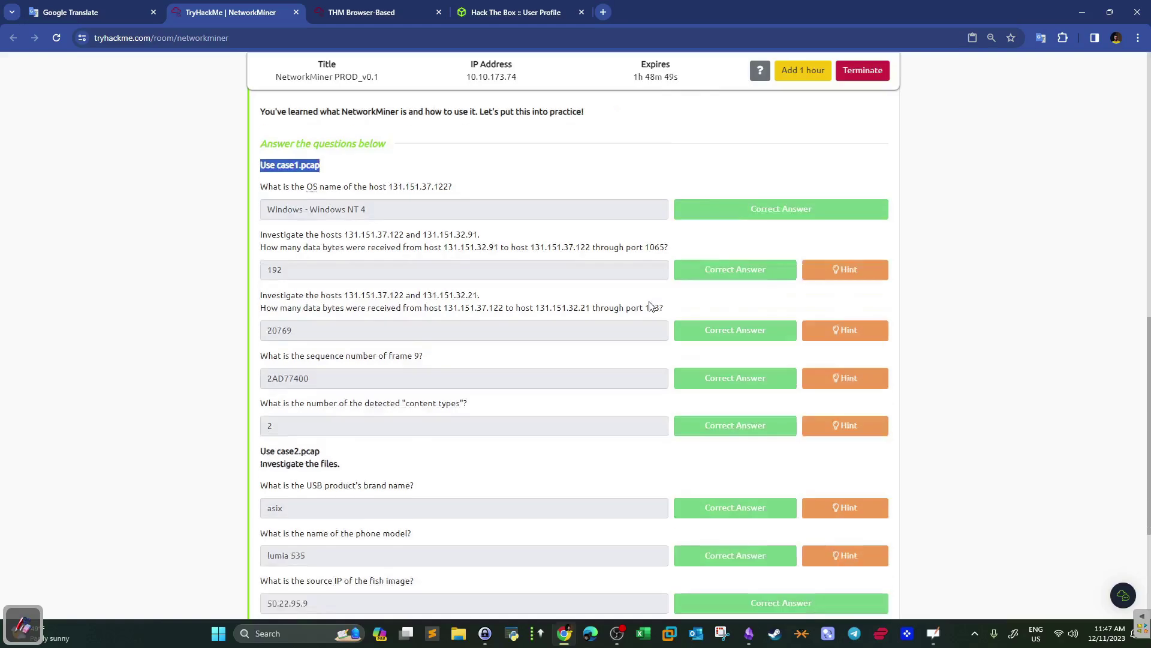
scroll(308, 246, up, 10)
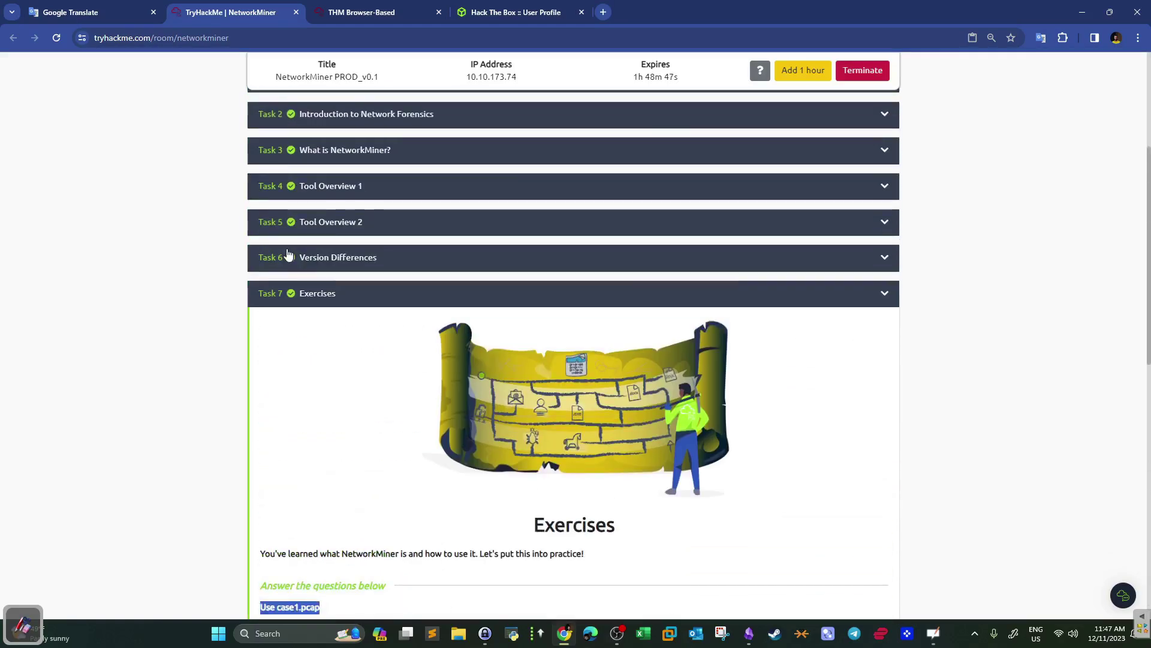
Go to the case2.pcap questions of Task 7 and highlight the file name "case2.pcap"
scroll(300, 309, down, 6)
scroll(314, 300, down, 4)
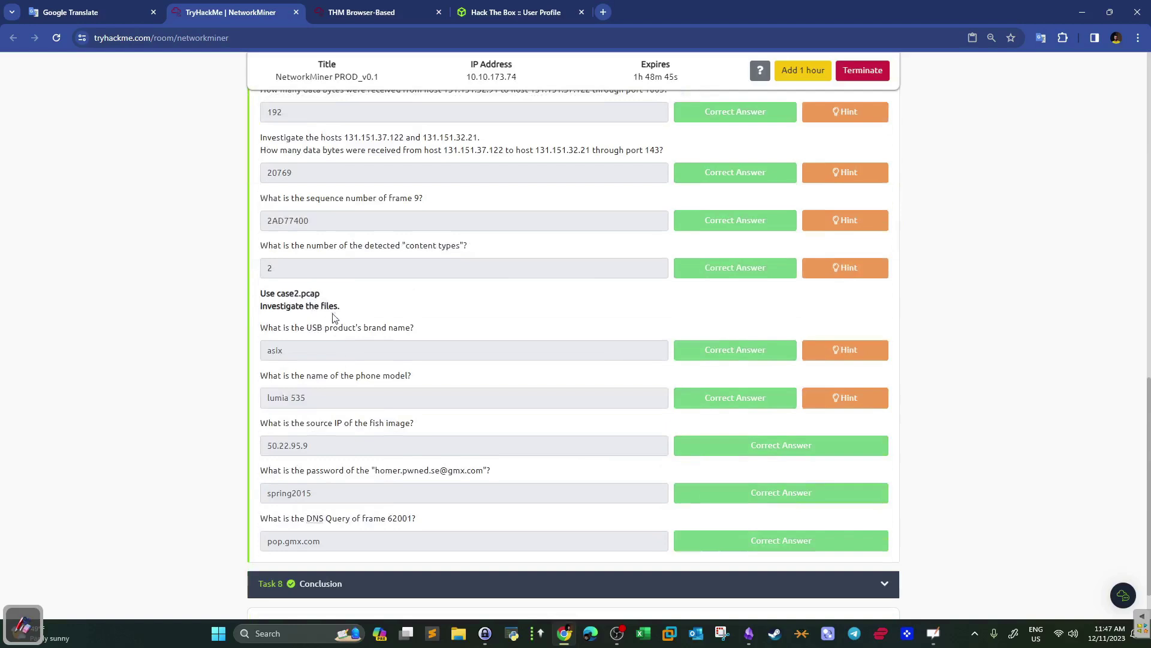
drag(321, 294, 281, 294)
click(294, 294)
drag(323, 294, 279, 290)
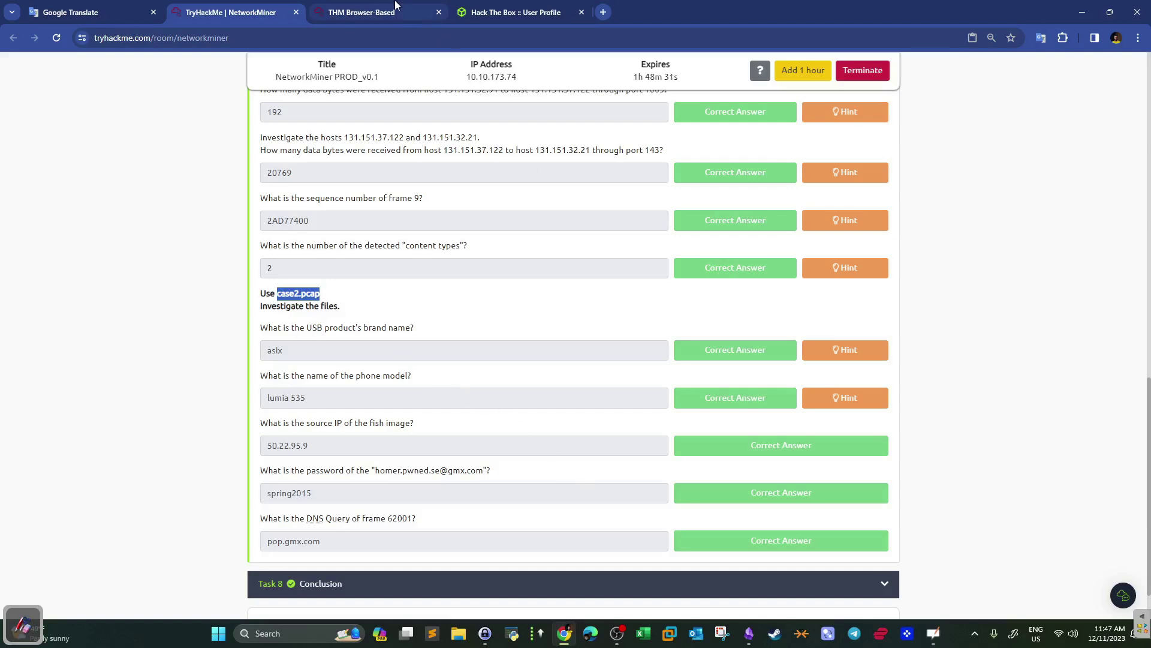
Switch to the NetworkMiner session, show the hosts list and look over the capture files available for opening without loading one
click(341, 9)
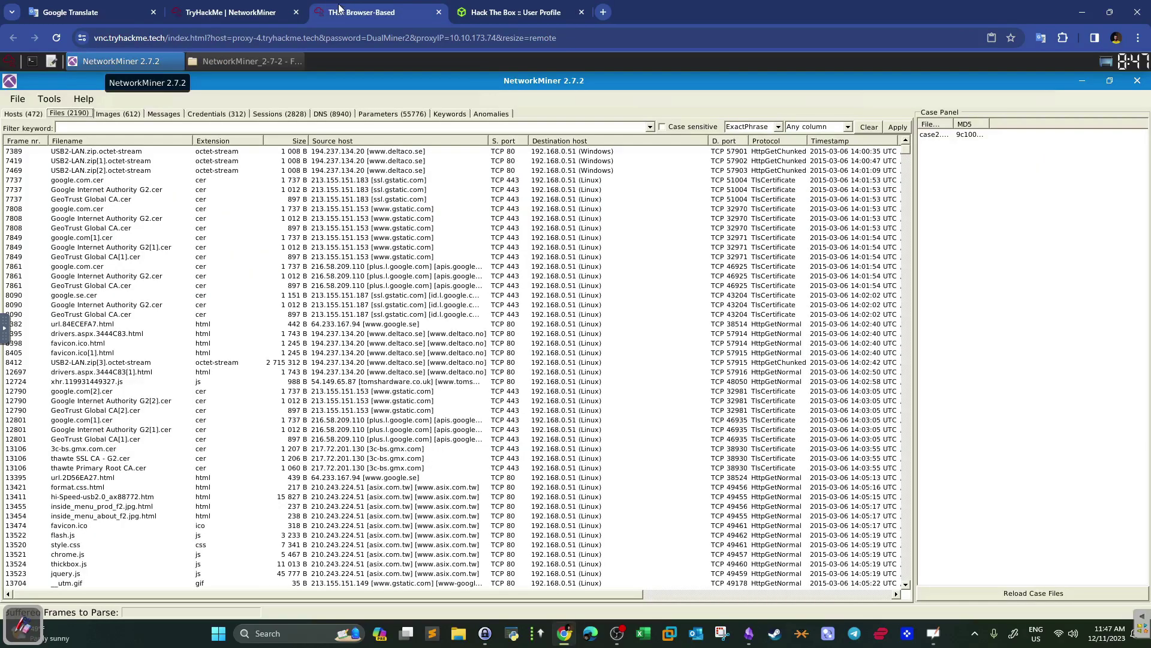
click(39, 113)
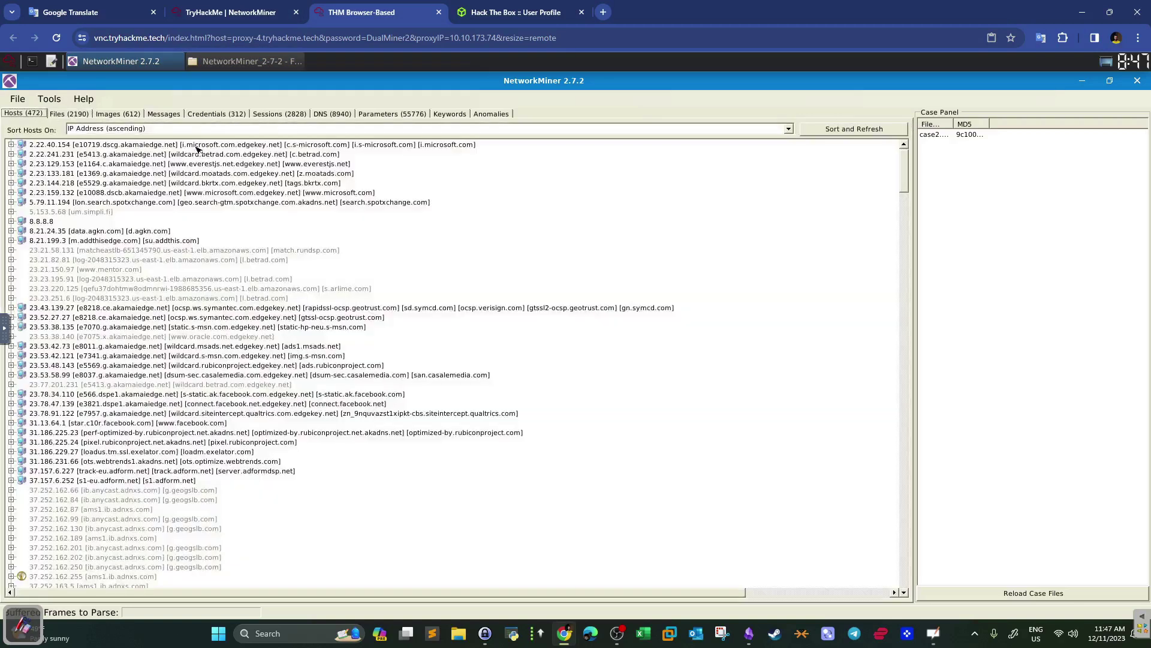
click(18, 100)
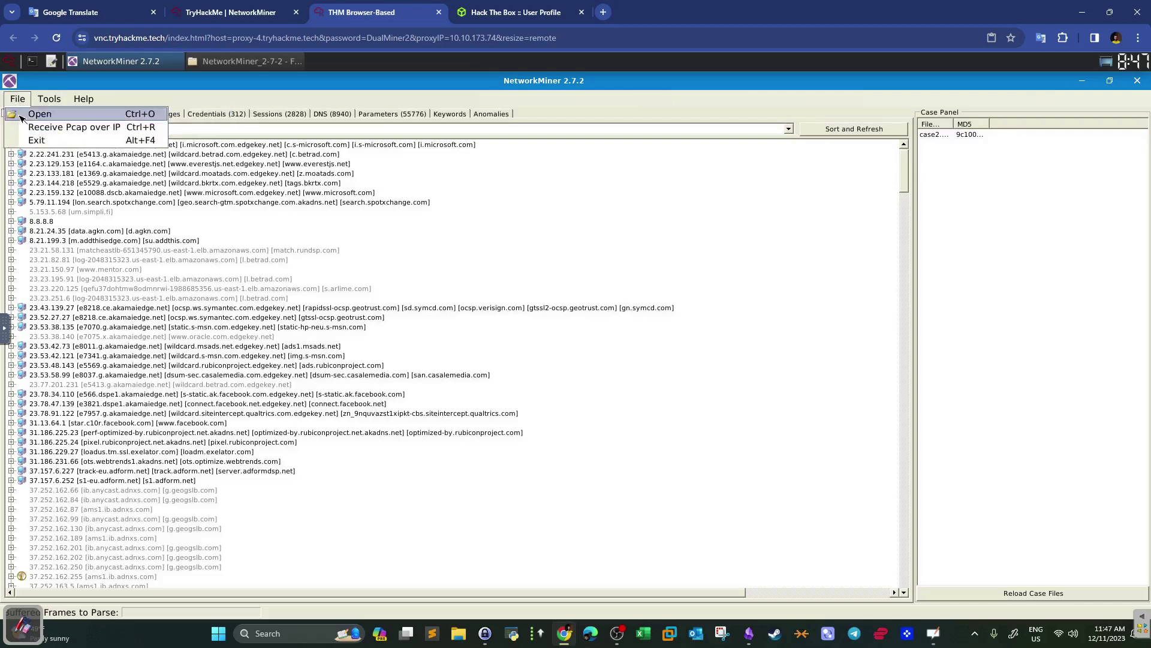
click(22, 115)
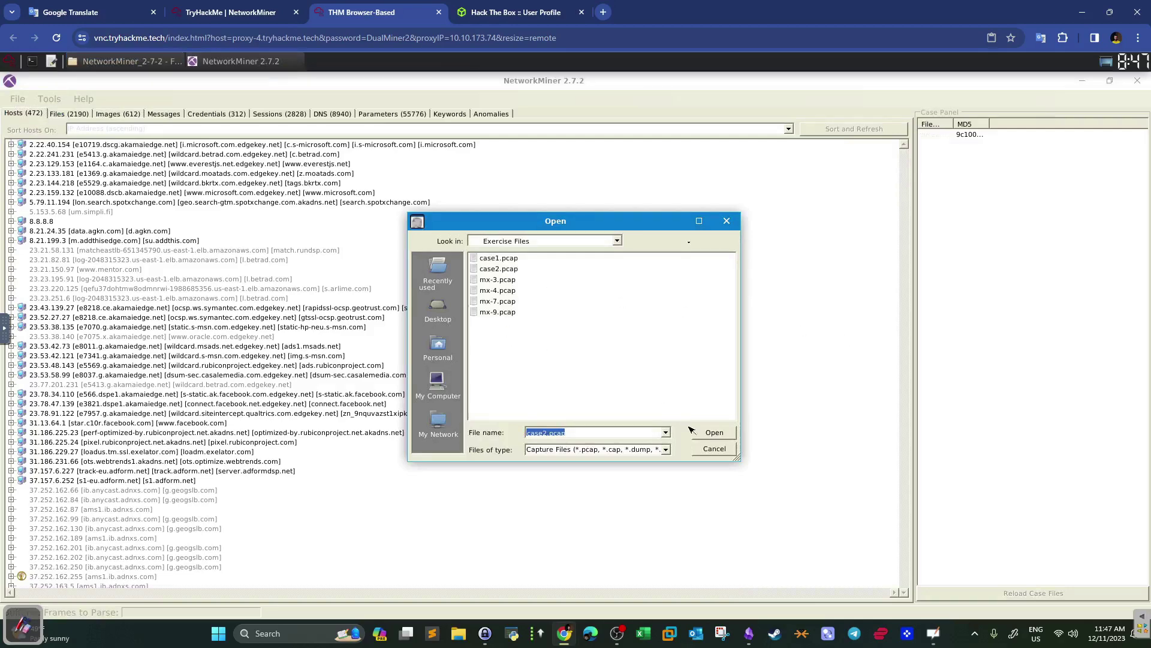
click(715, 450)
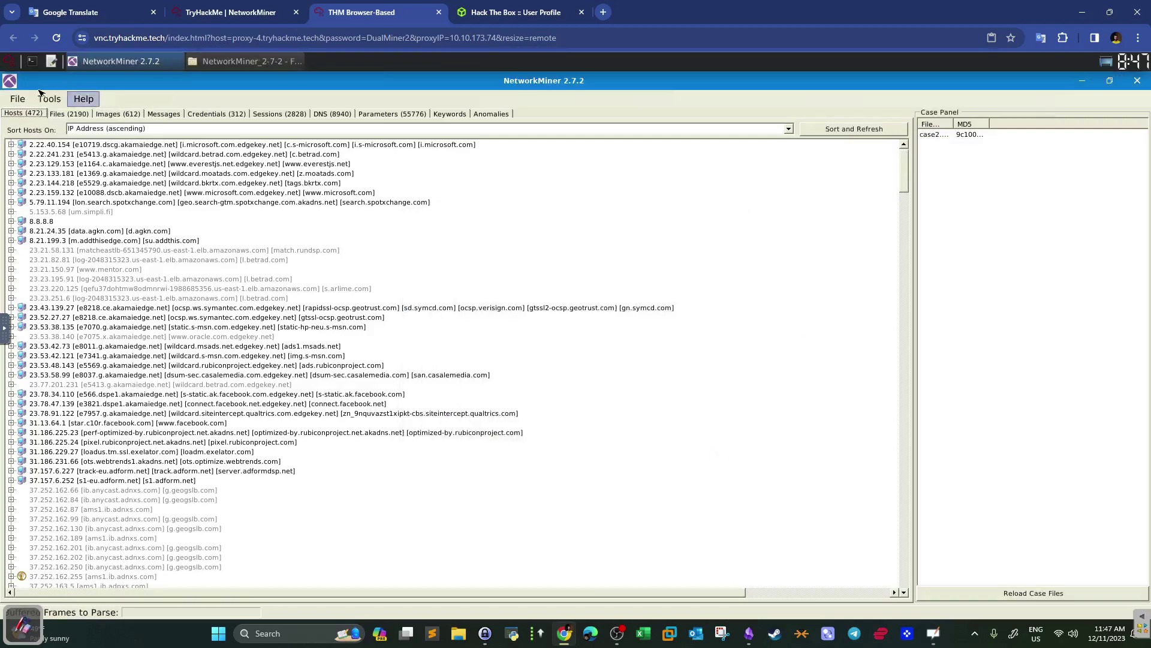
click(17, 98)
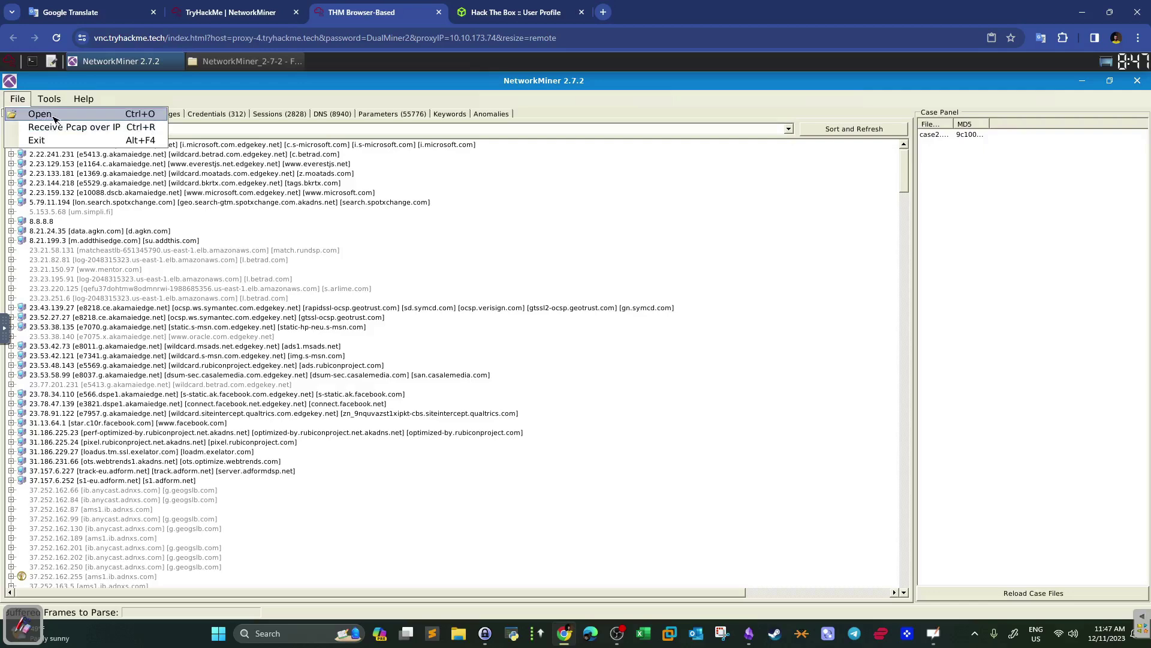
mouse_move(52, 103)
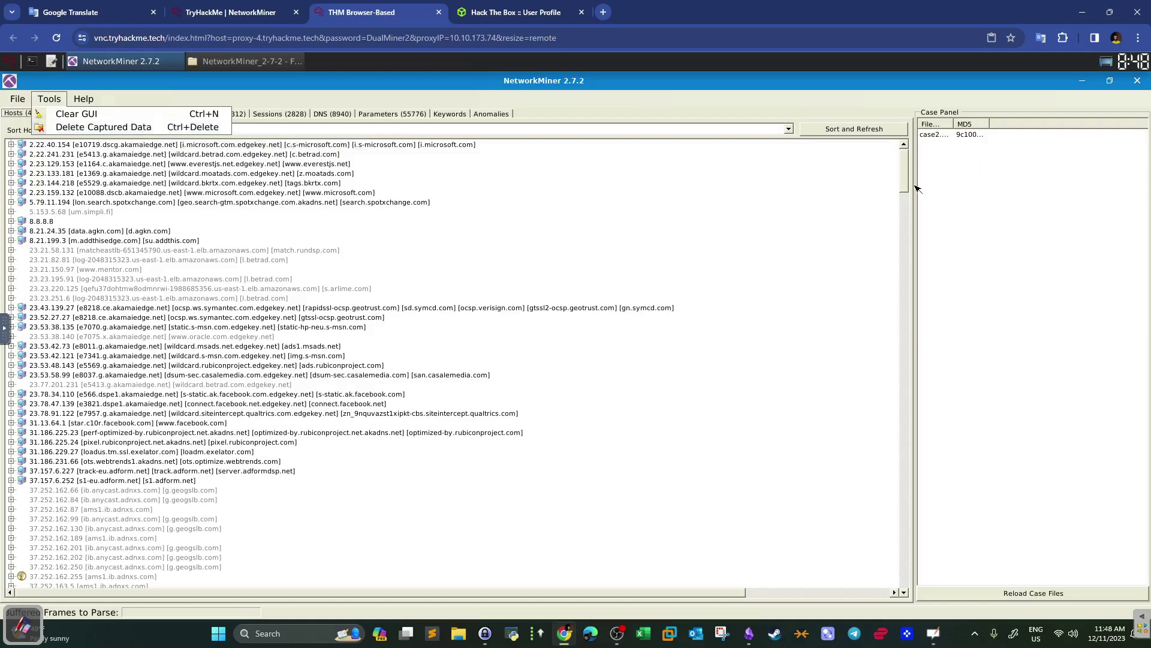
Widen the Case Panel and its Filename and MD5 columns until the full file name and hash fit
drag(914, 186, 812, 185)
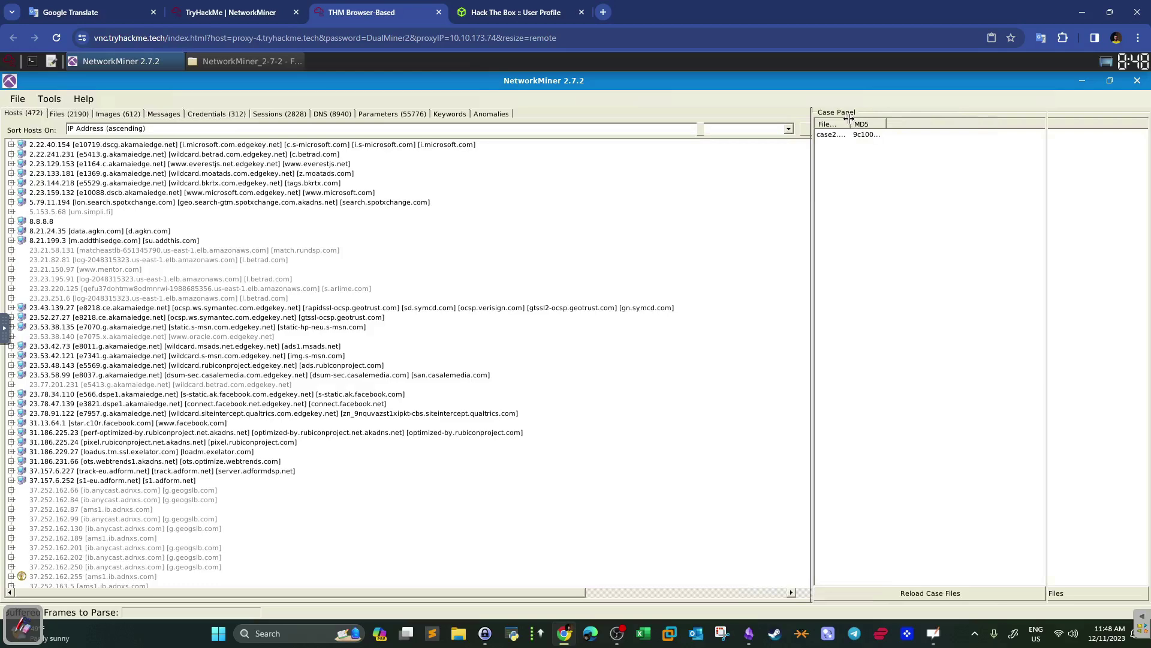
drag(850, 123, 908, 128)
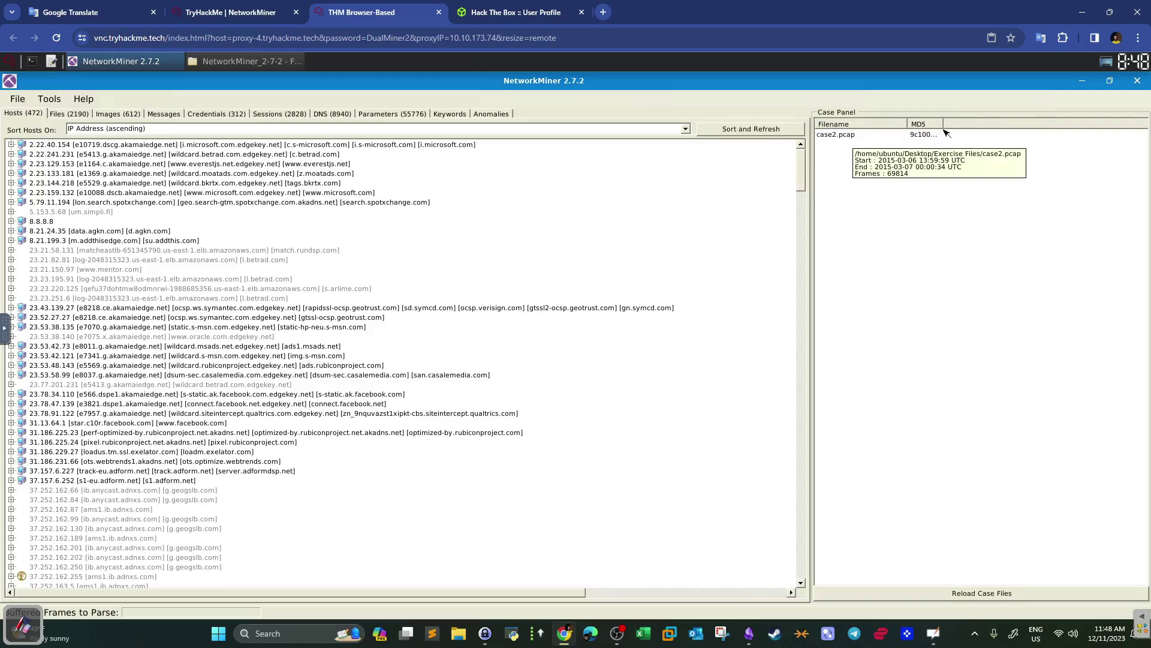
drag(943, 126, 1083, 128)
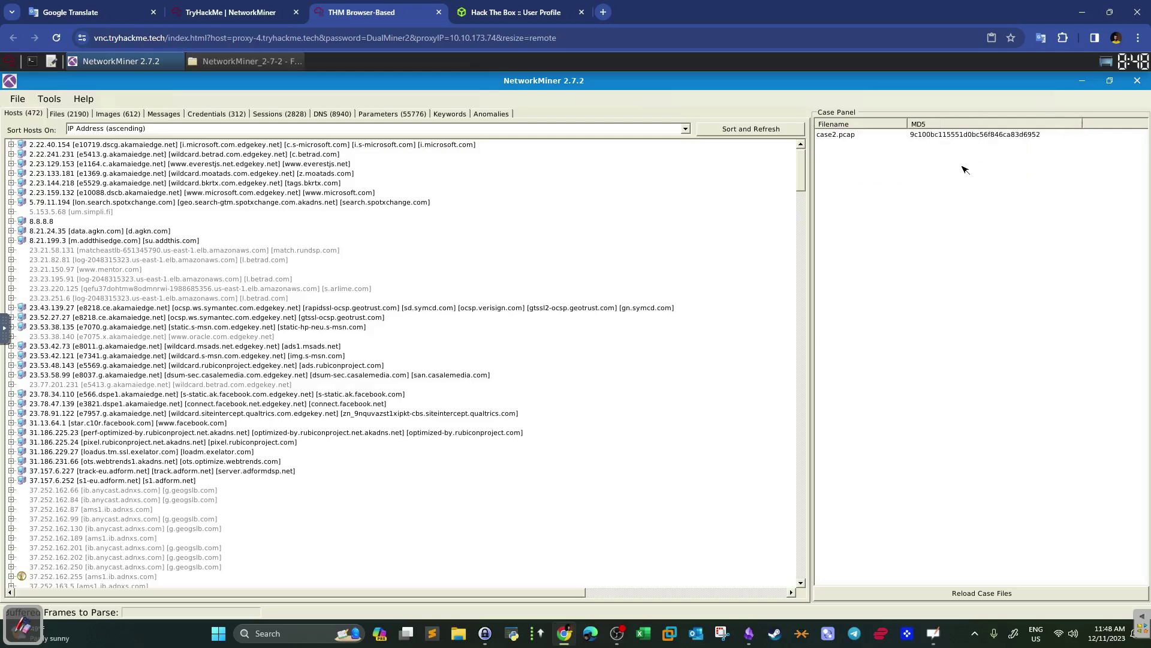
Review the commands for clearing or deleting captured data, opening captures and getting help, and select case2.pcap in the Case Panel
click(47, 99)
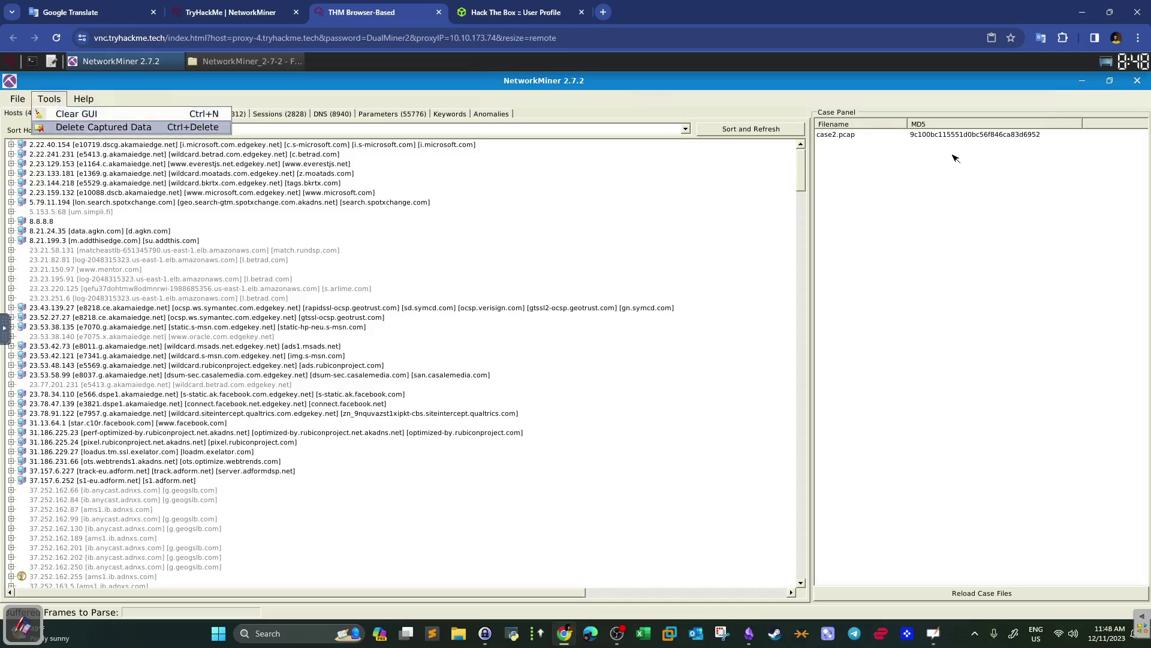
mouse_move(953, 136)
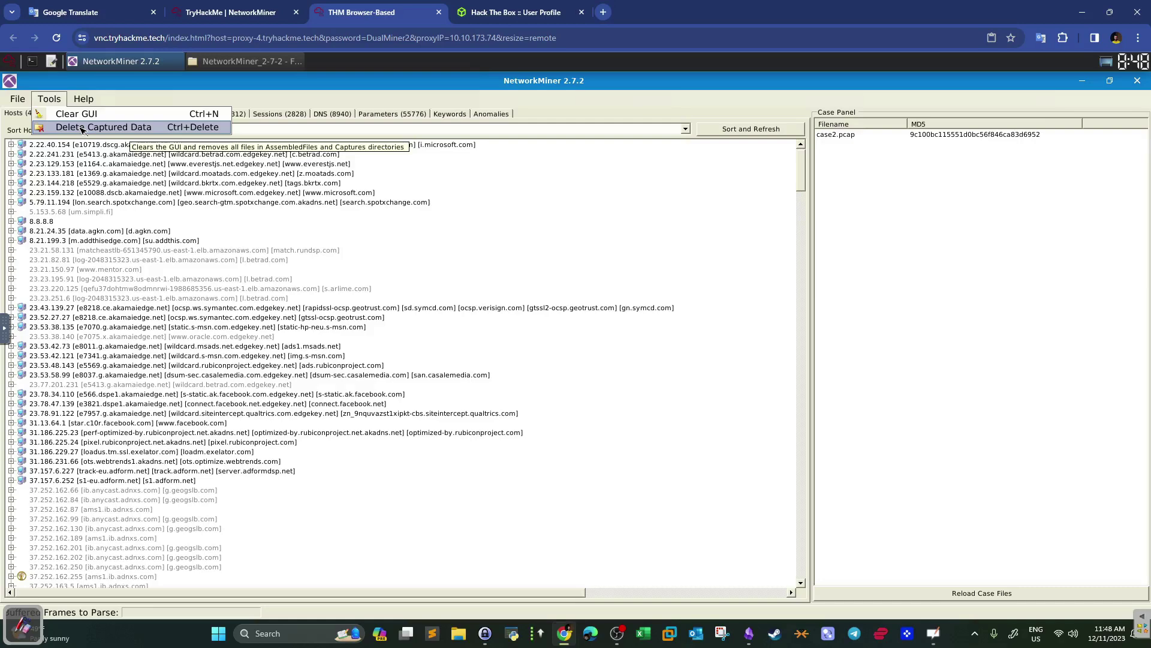
click(841, 137)
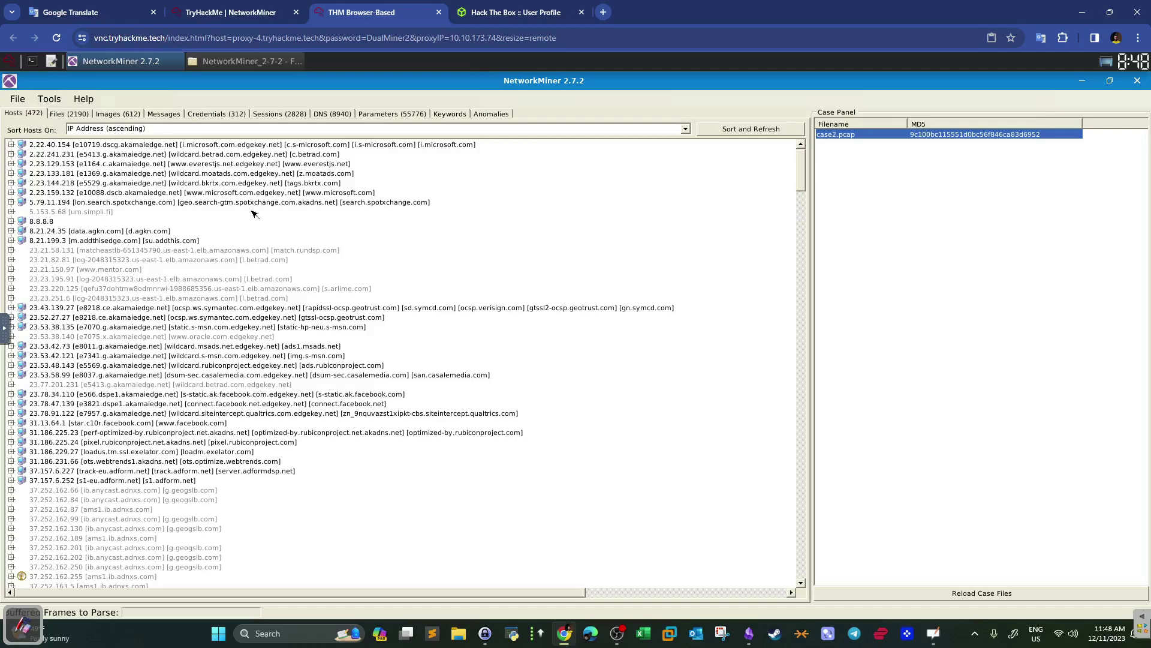
click(21, 101)
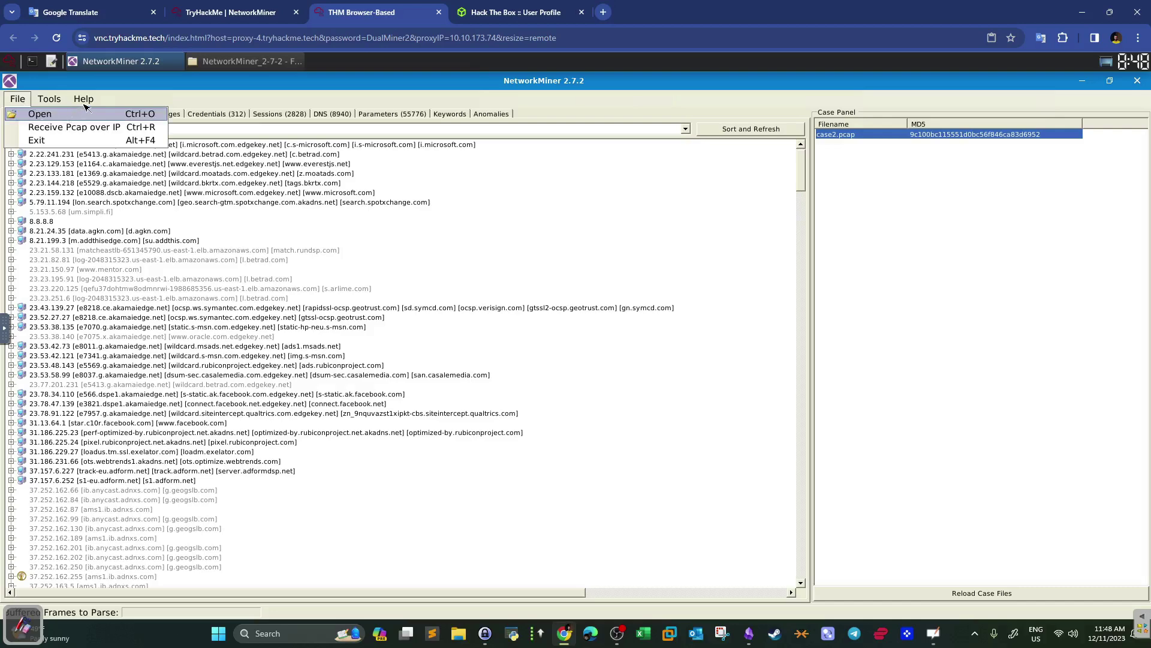
mouse_move(86, 102)
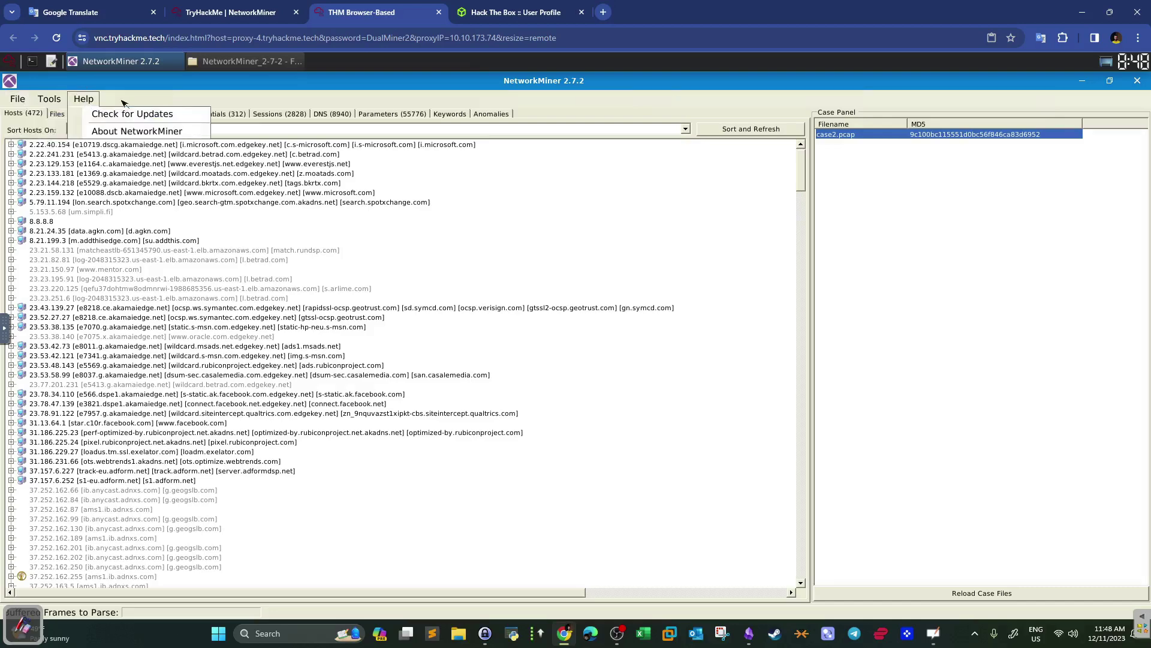
click(301, 99)
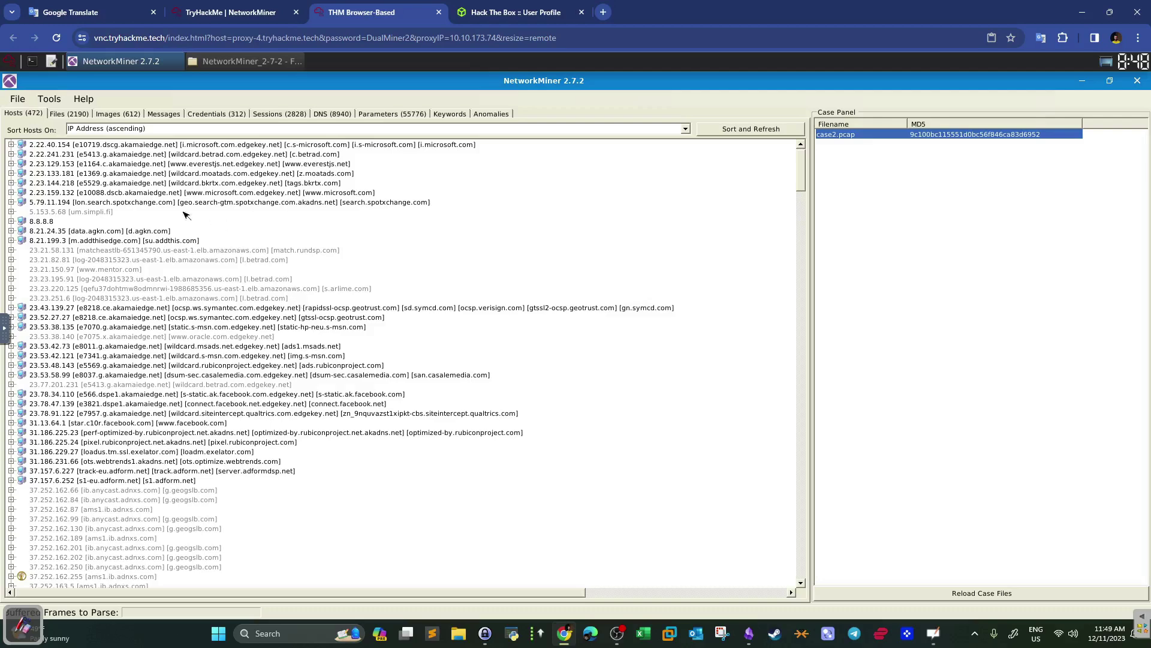
Expand host 2.23.133.181 and examine its IP, MAC, hostname and OS entries
click(12, 174)
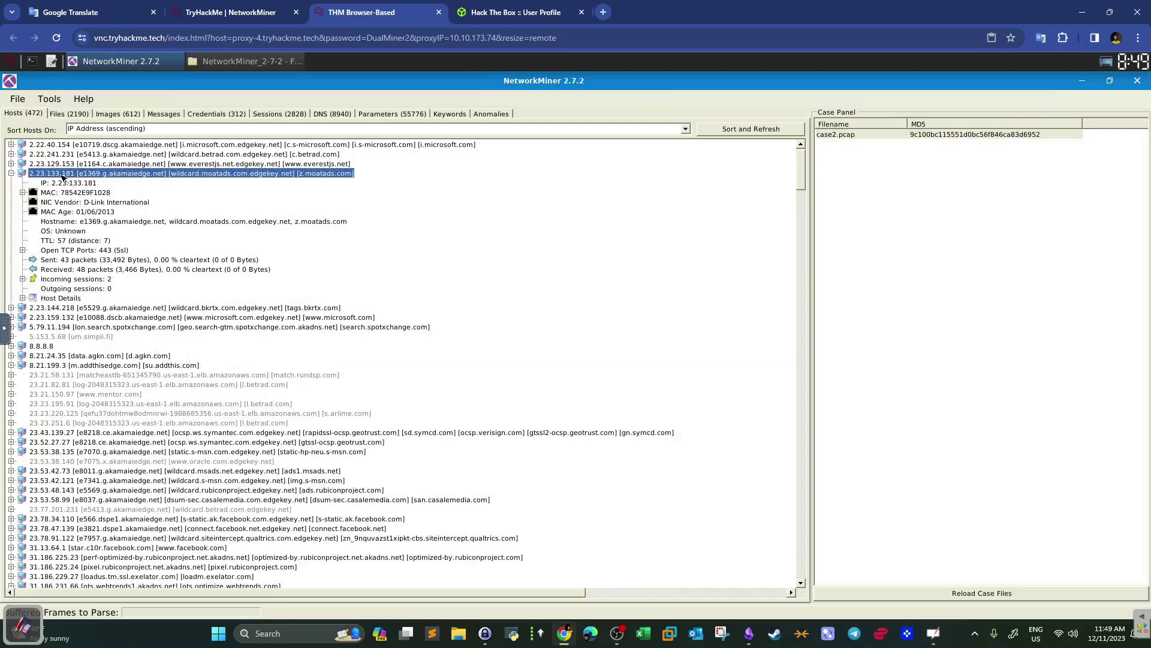
click(86, 185)
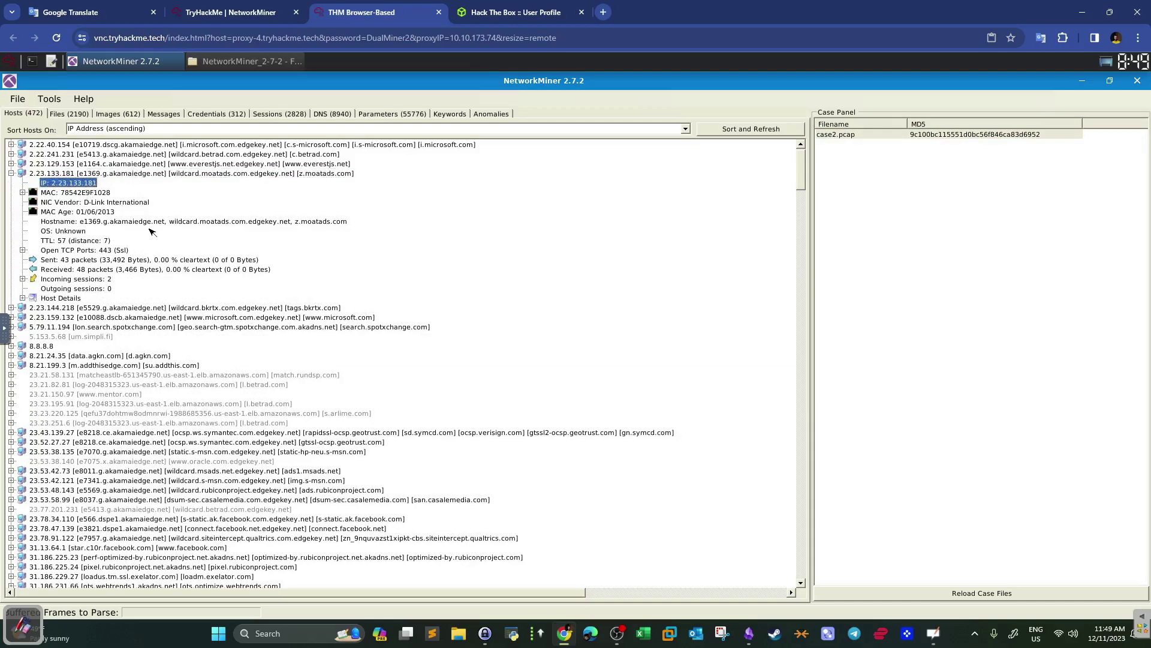
click(94, 194)
click(141, 222)
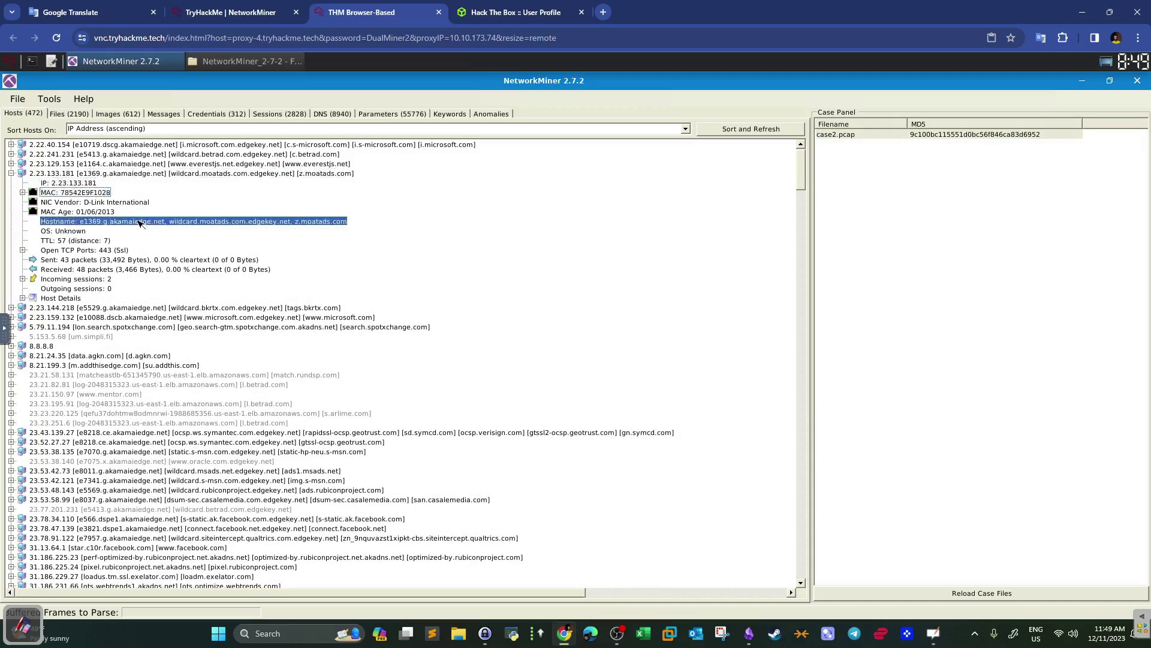
click(77, 231)
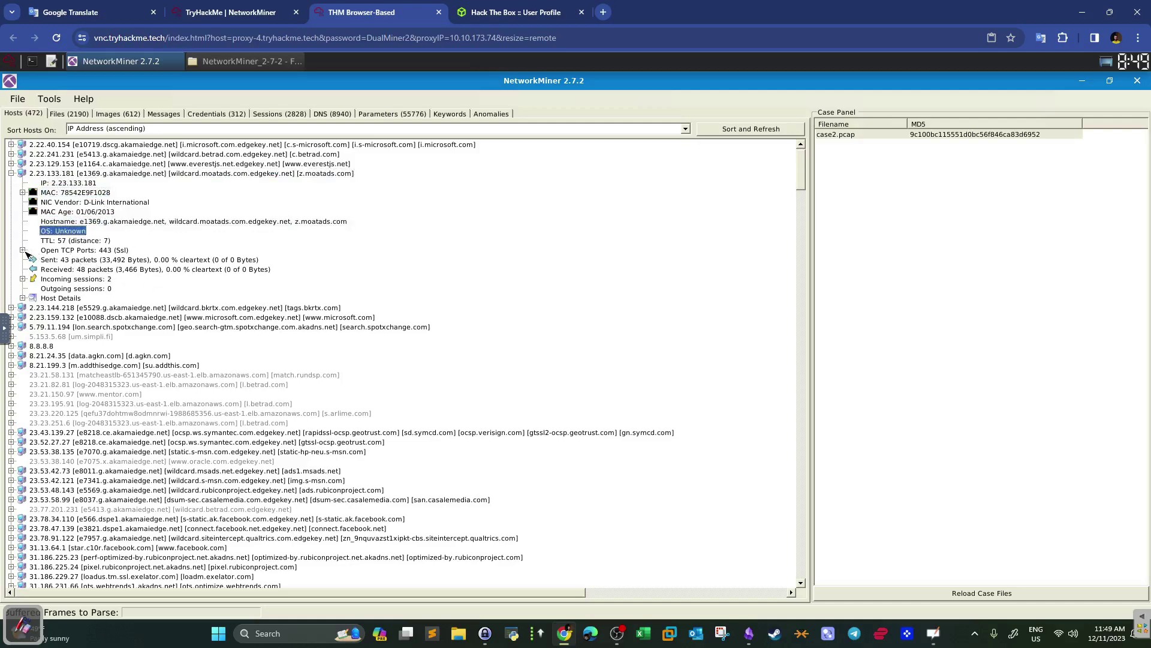
Examine the open TCP ports, incoming sessions and host details of host 2.23.133.181, then collapse the host details
click(23, 250)
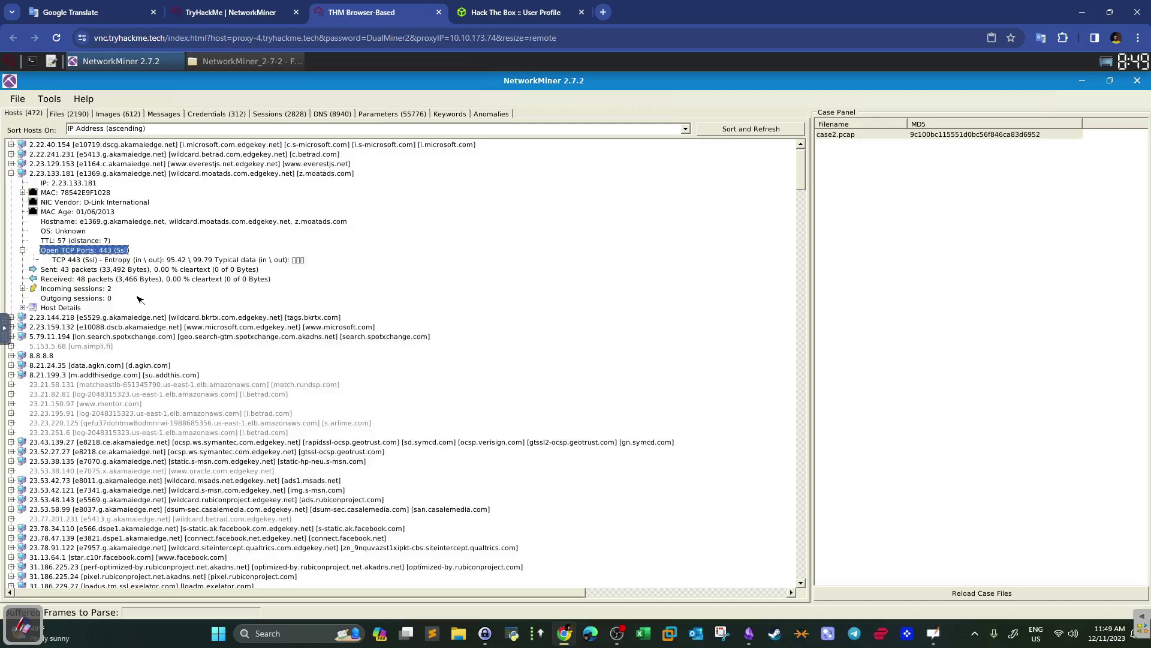
click(24, 289)
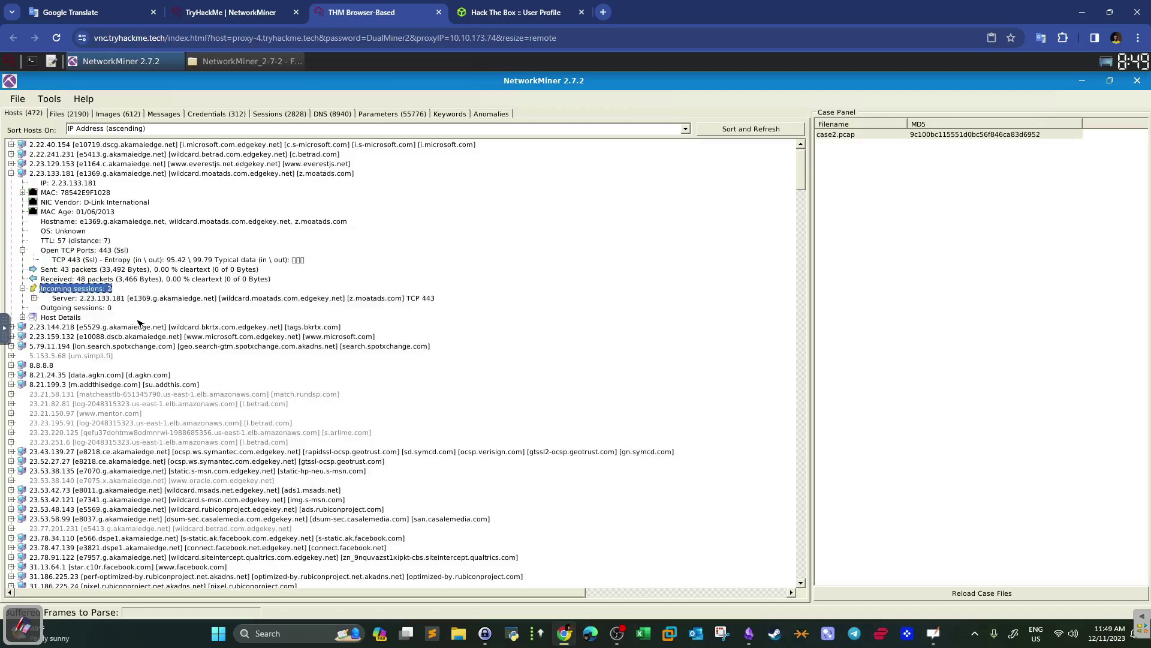
click(24, 317)
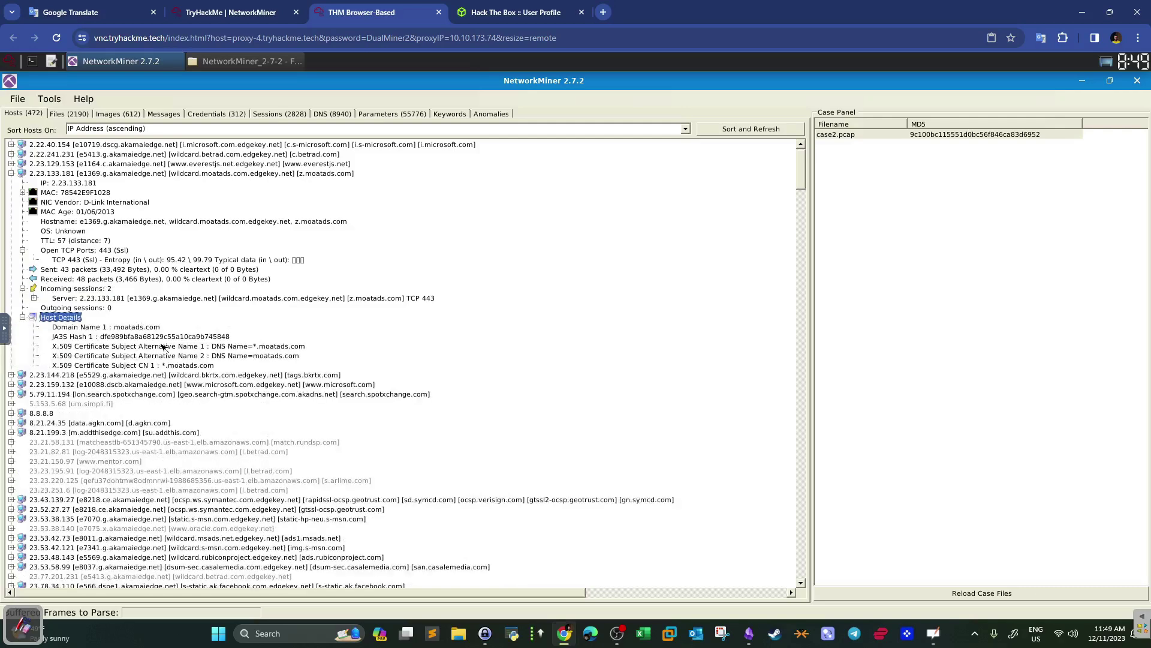
click(155, 328)
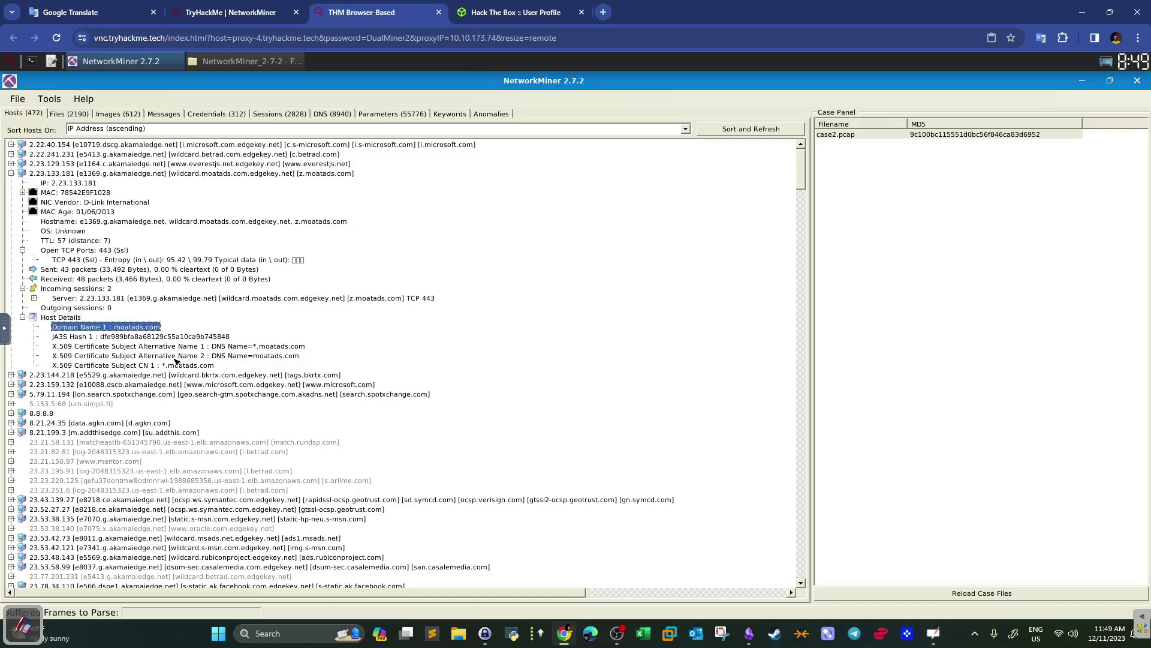
click(23, 317)
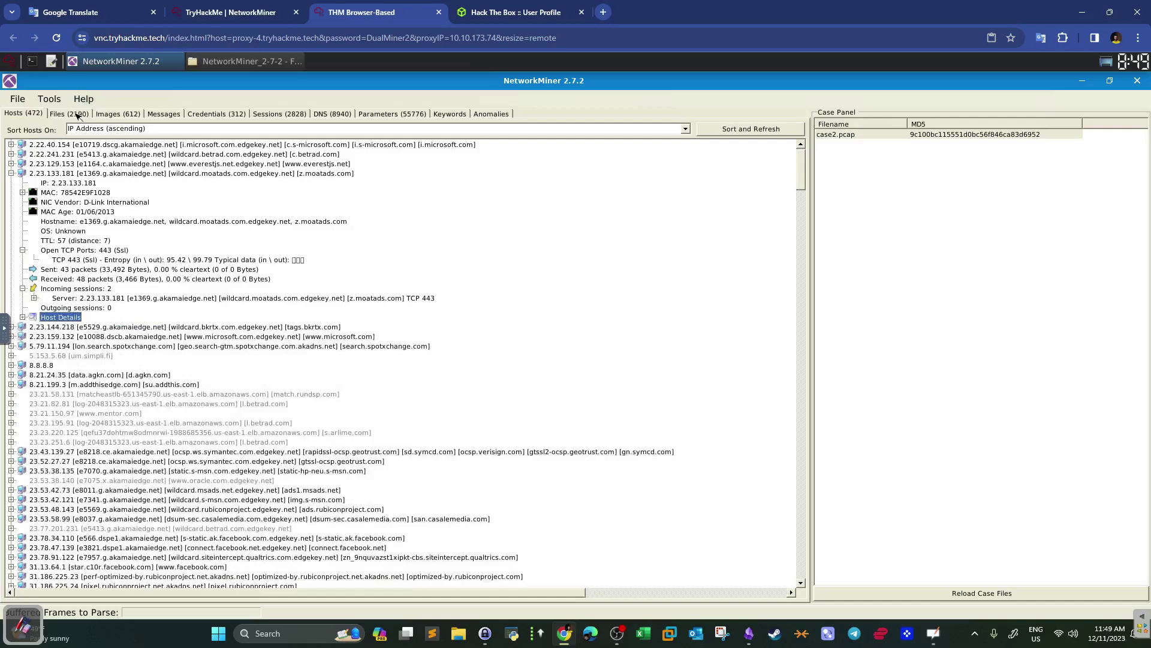
Look through the files, images, messages and credentials extracted from case2.pcap
click(77, 114)
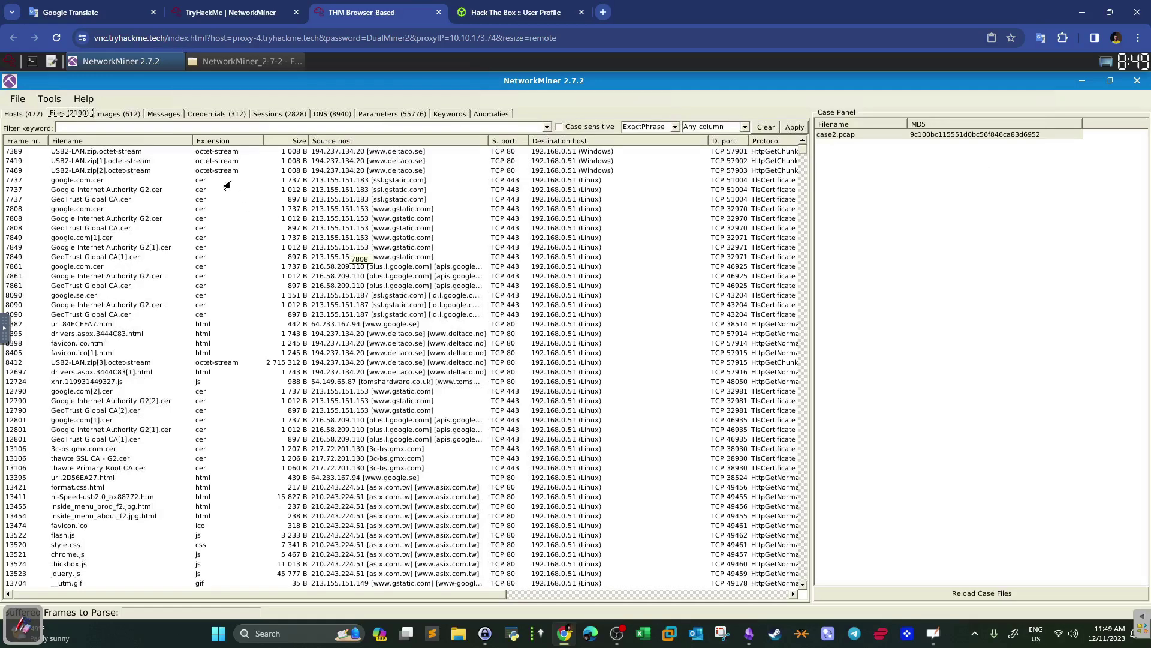
click(116, 114)
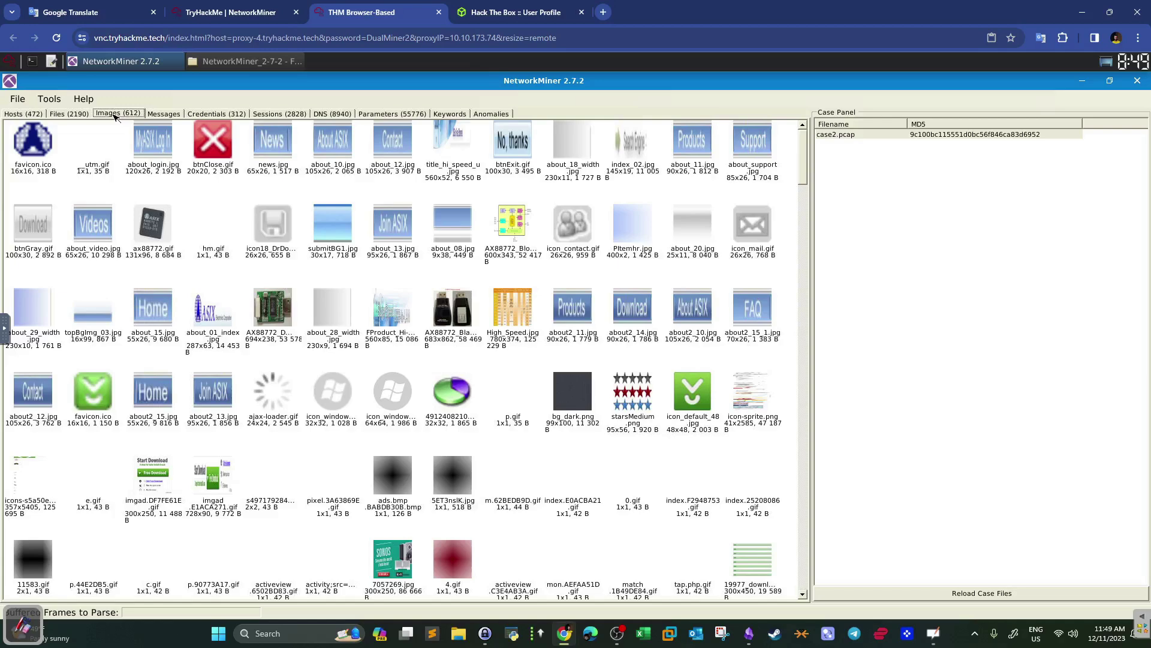
click(174, 115)
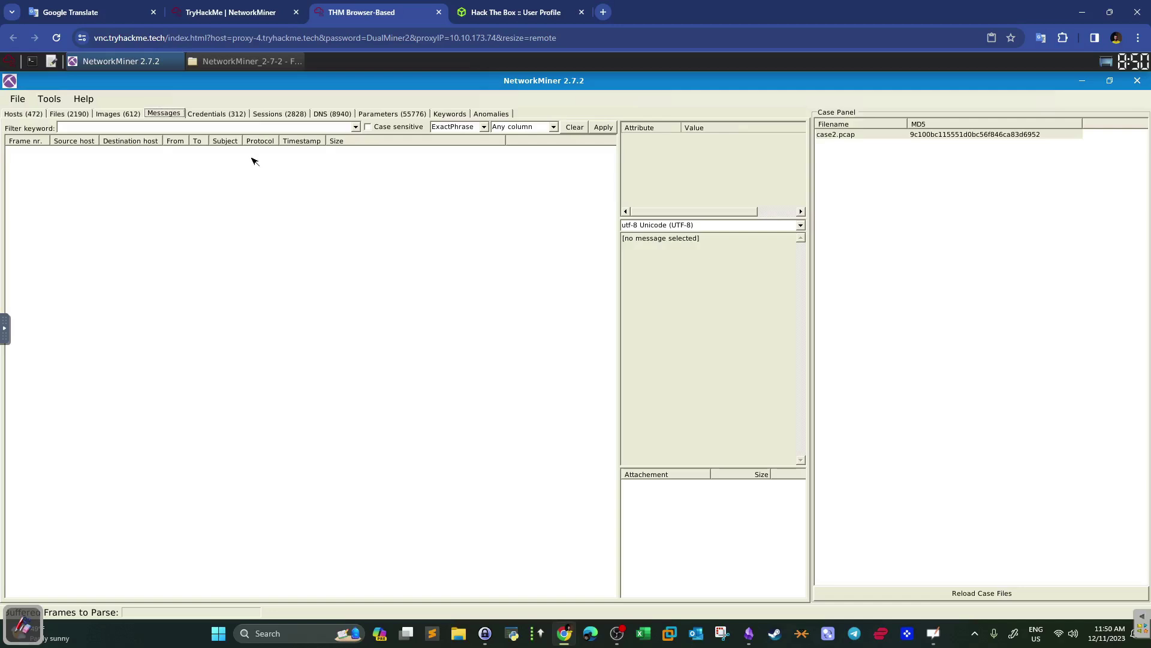
click(234, 116)
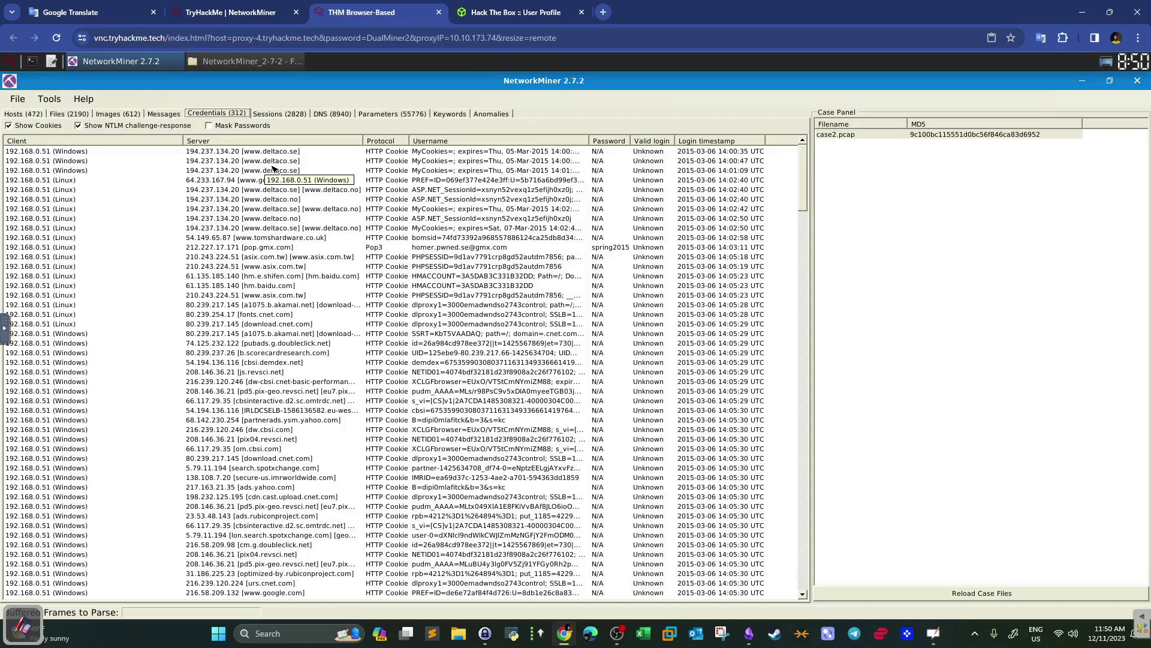
Examine the Pop3 session to pop.gmx.com in the sessions list and the first record in the DNS list
click(268, 115)
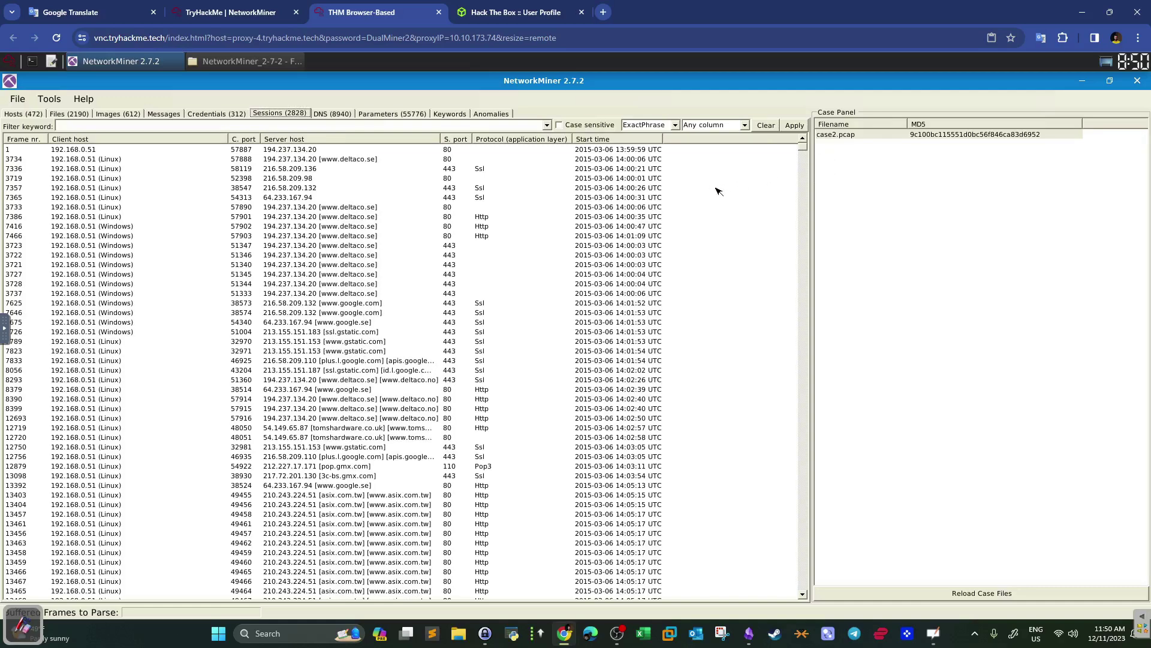
click(507, 428)
click(496, 467)
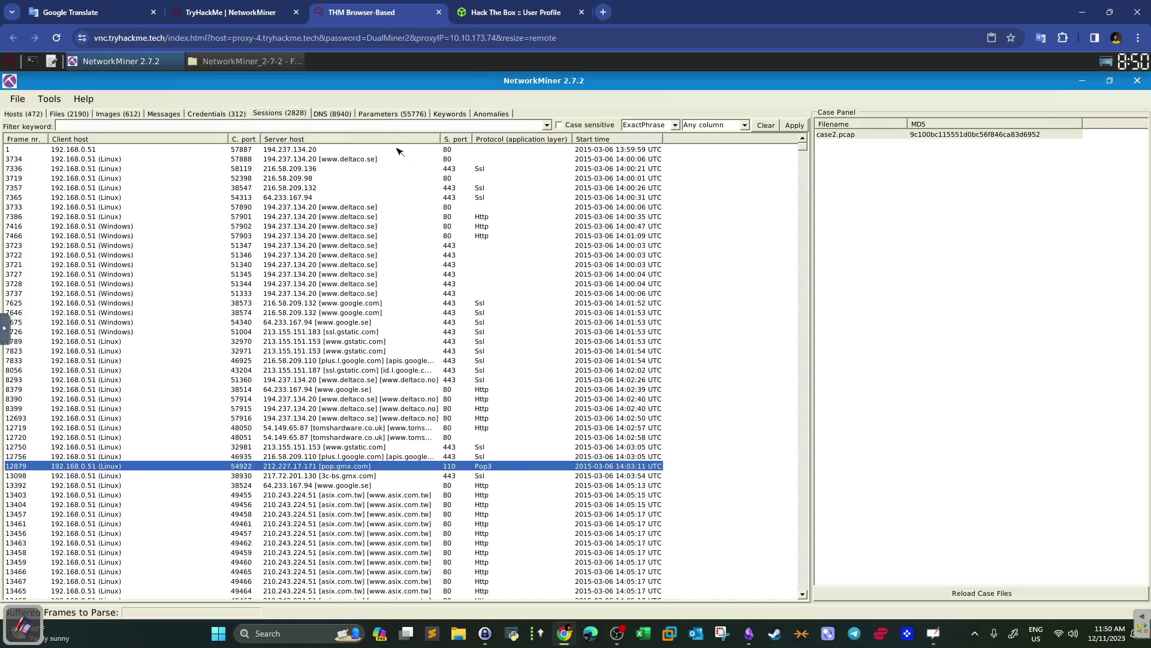
click(339, 114)
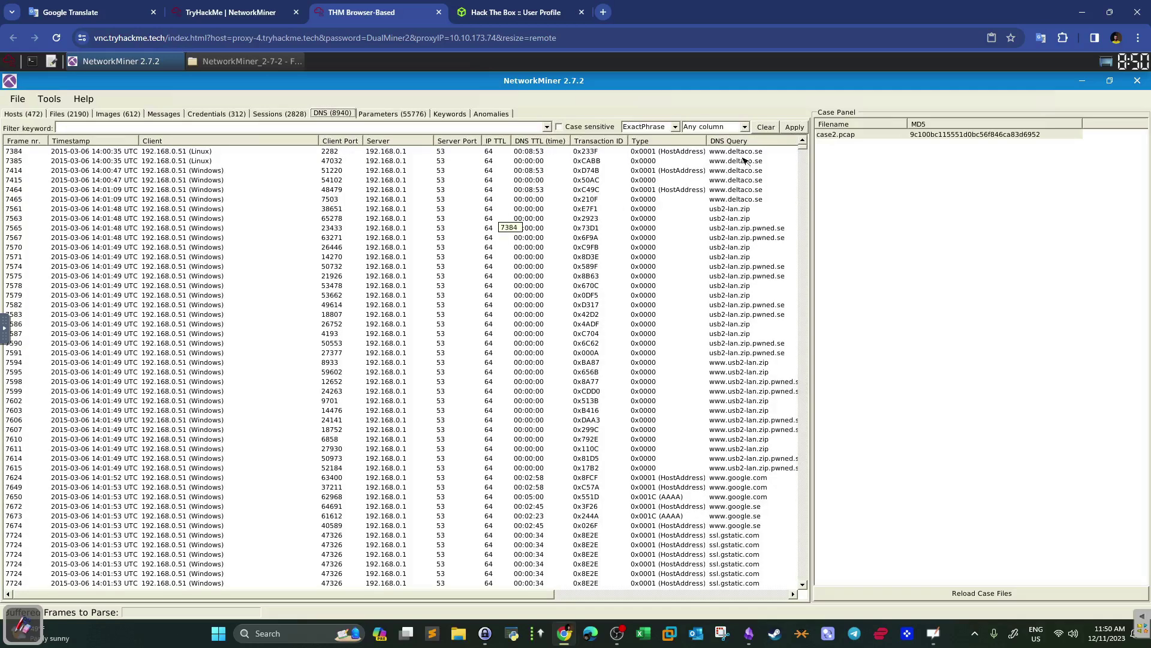
click(384, 151)
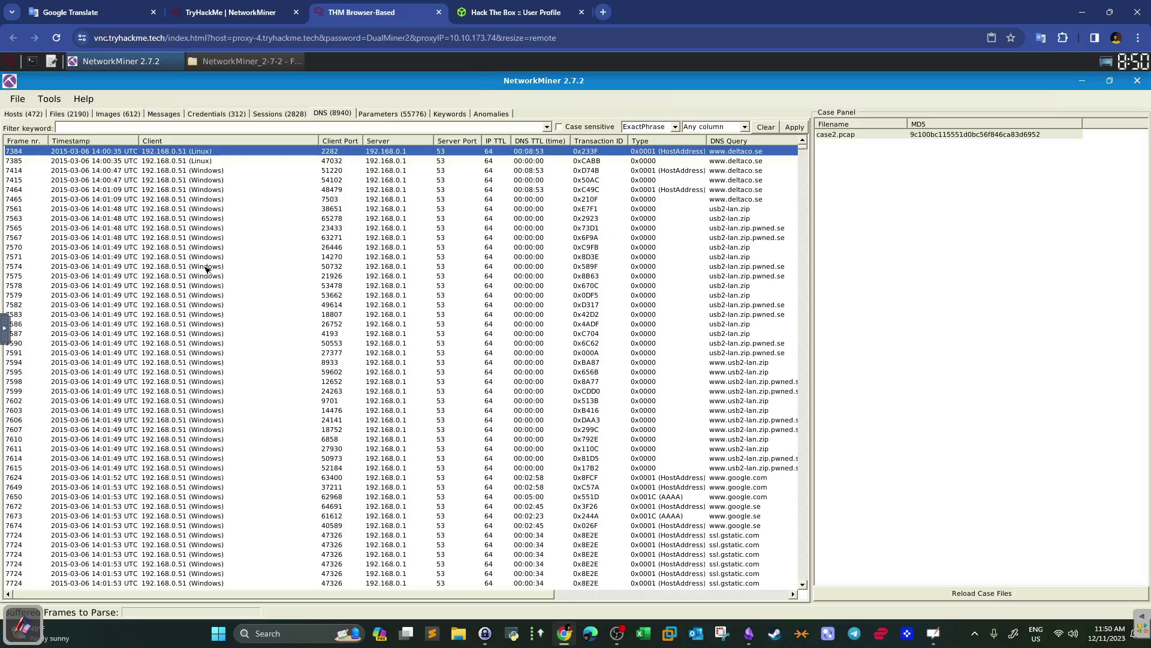
Look through the DNS records and examine the GET, User-Agent and guid entries in the parameters list
click(204, 228)
click(213, 324)
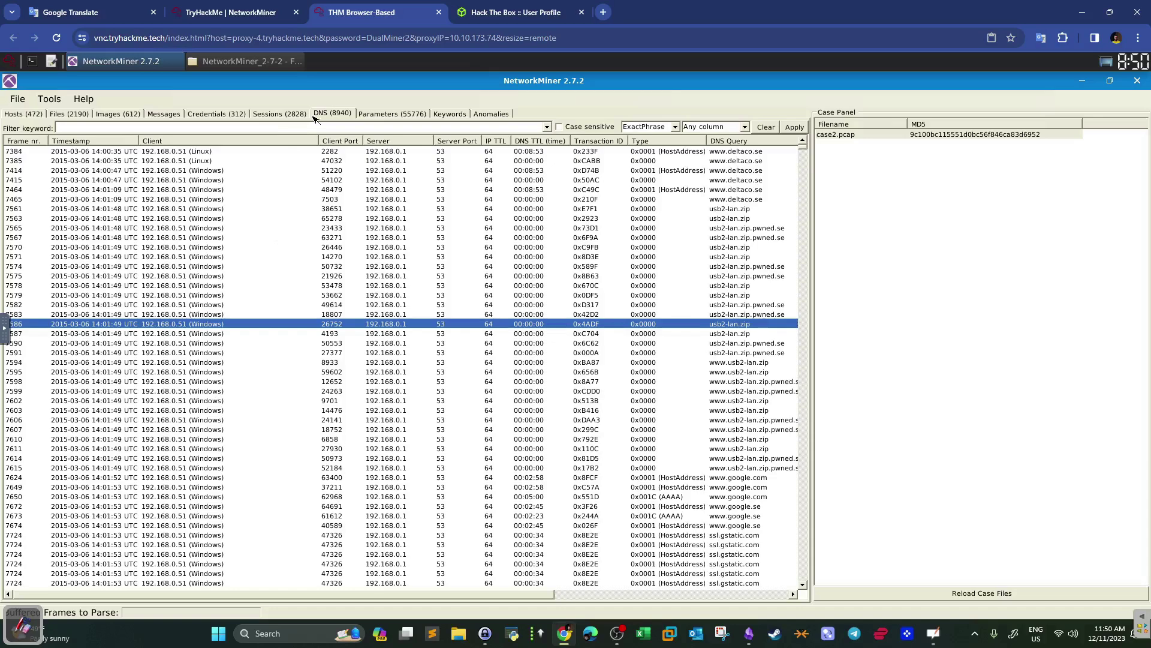
click(425, 114)
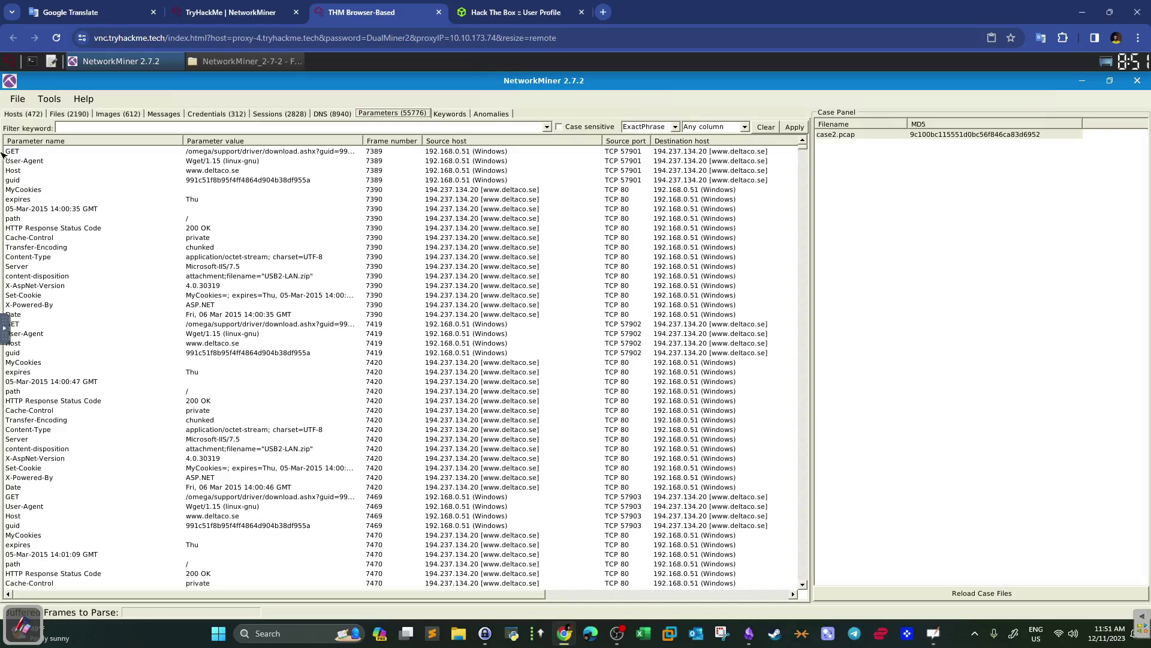
click(26, 153)
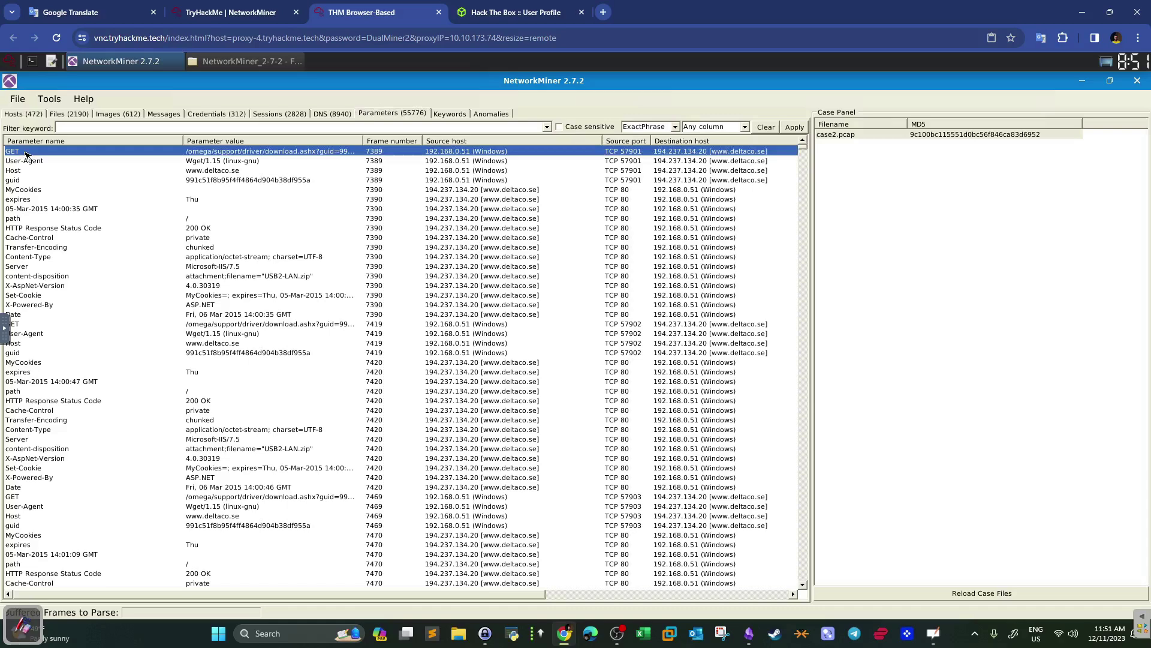
key(Down)
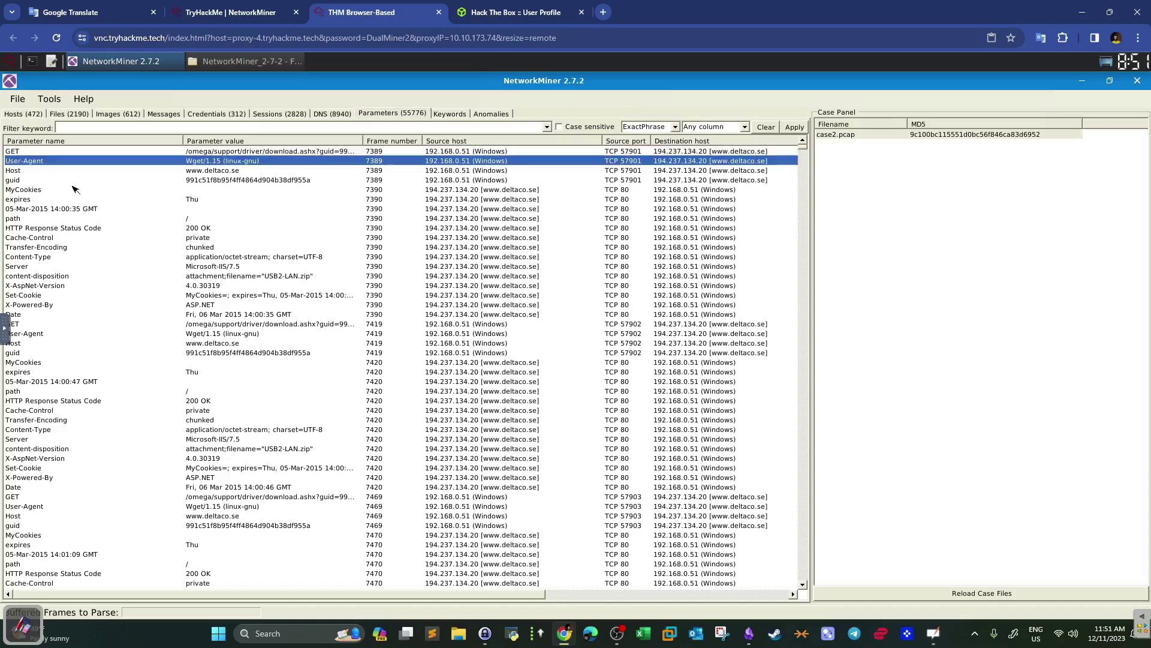
click(60, 180)
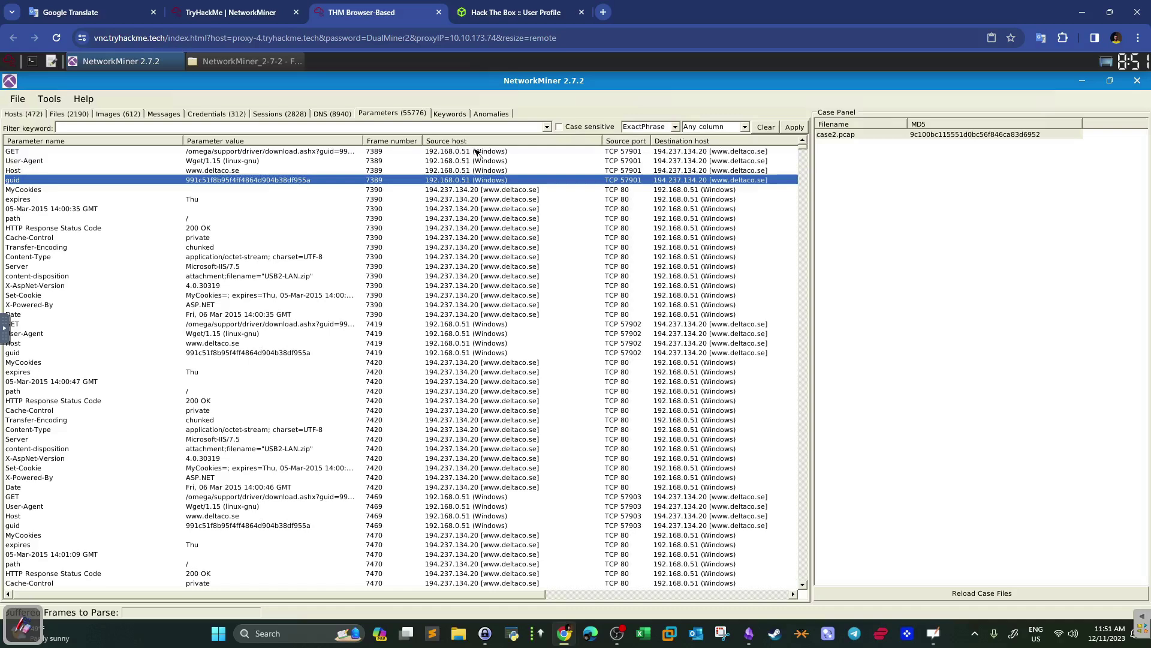
Add usb to the list of search keywords and dismiss the notice about reloading the case files
click(465, 116)
click(178, 158)
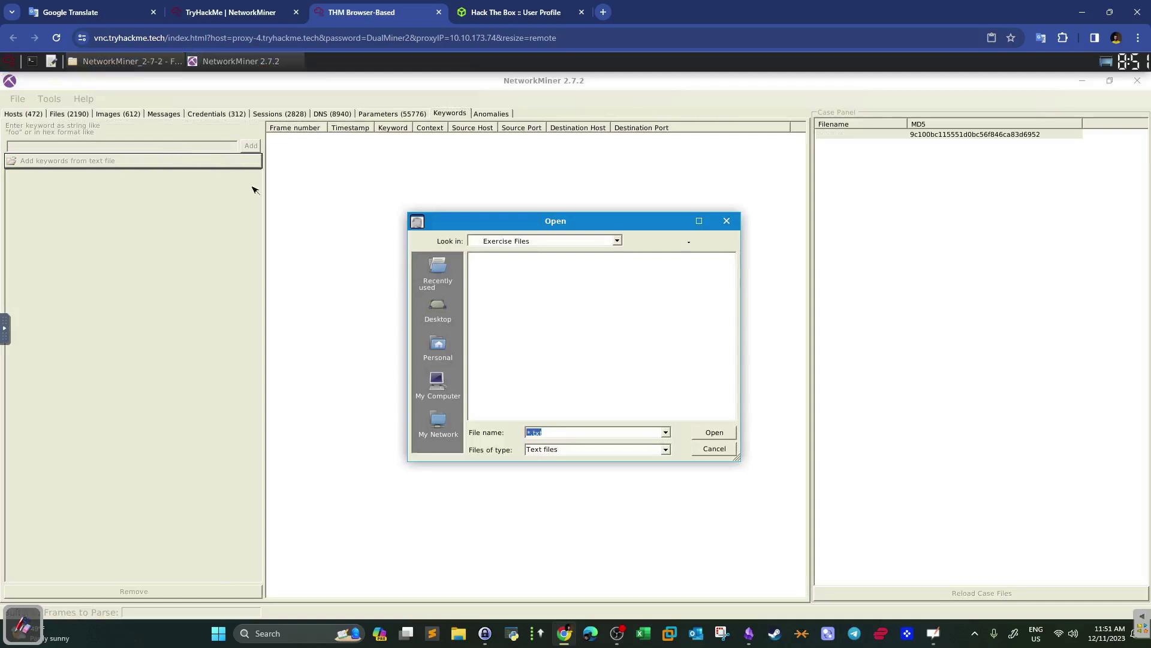
click(722, 451)
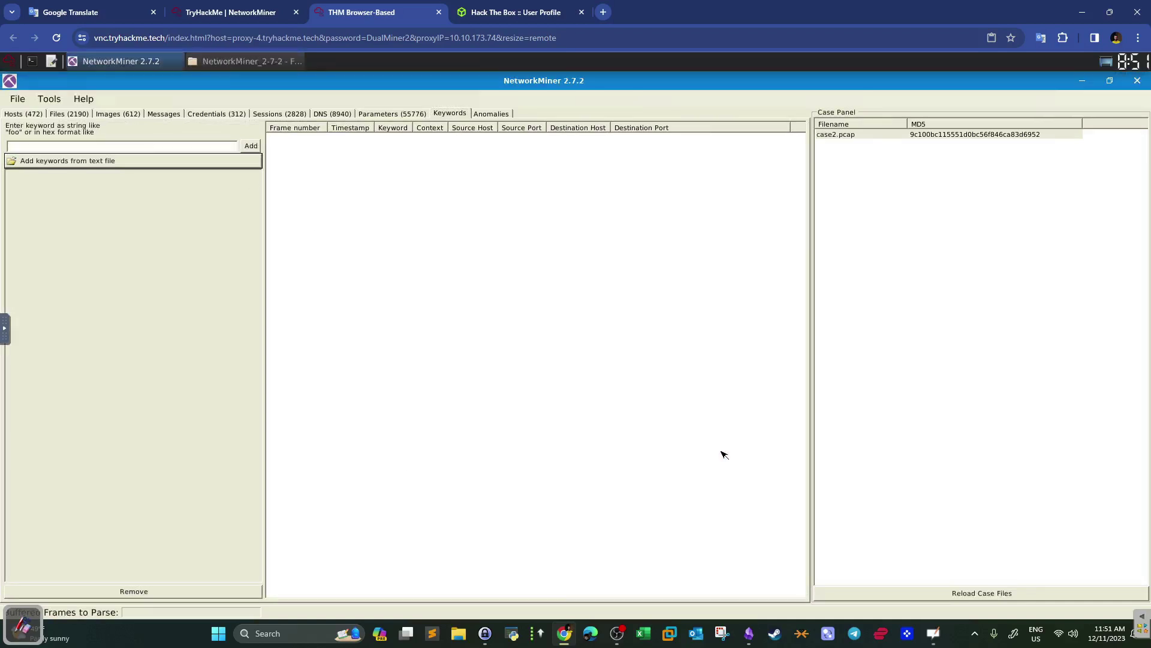
click(198, 148)
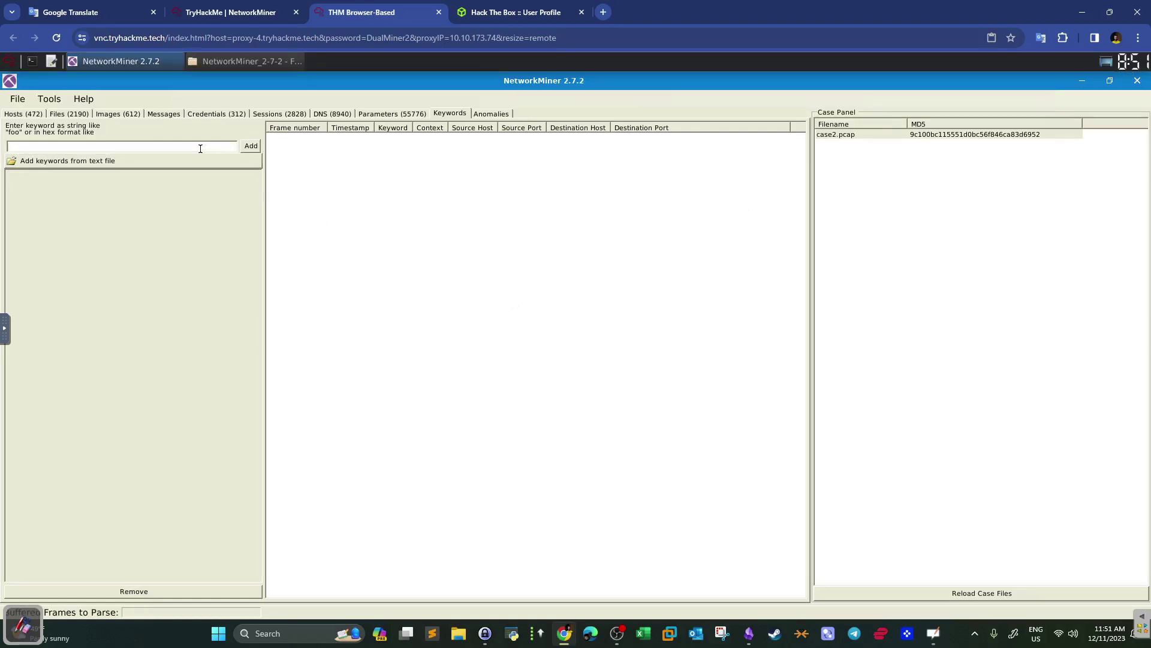
text(usb)
click(251, 146)
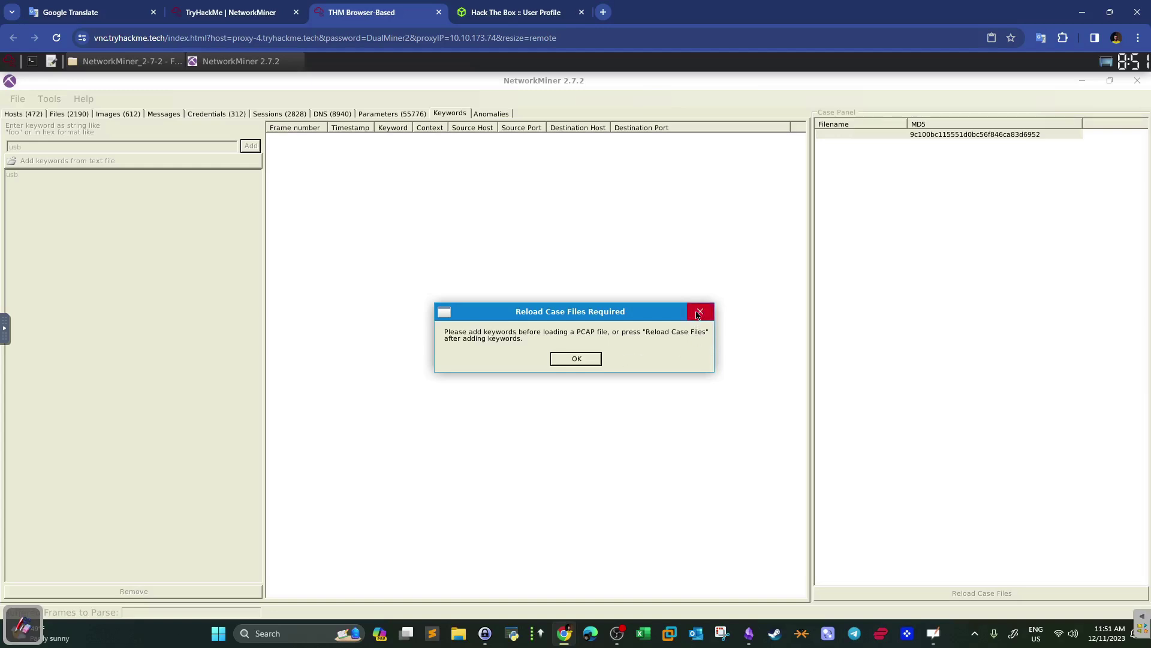
click(700, 311)
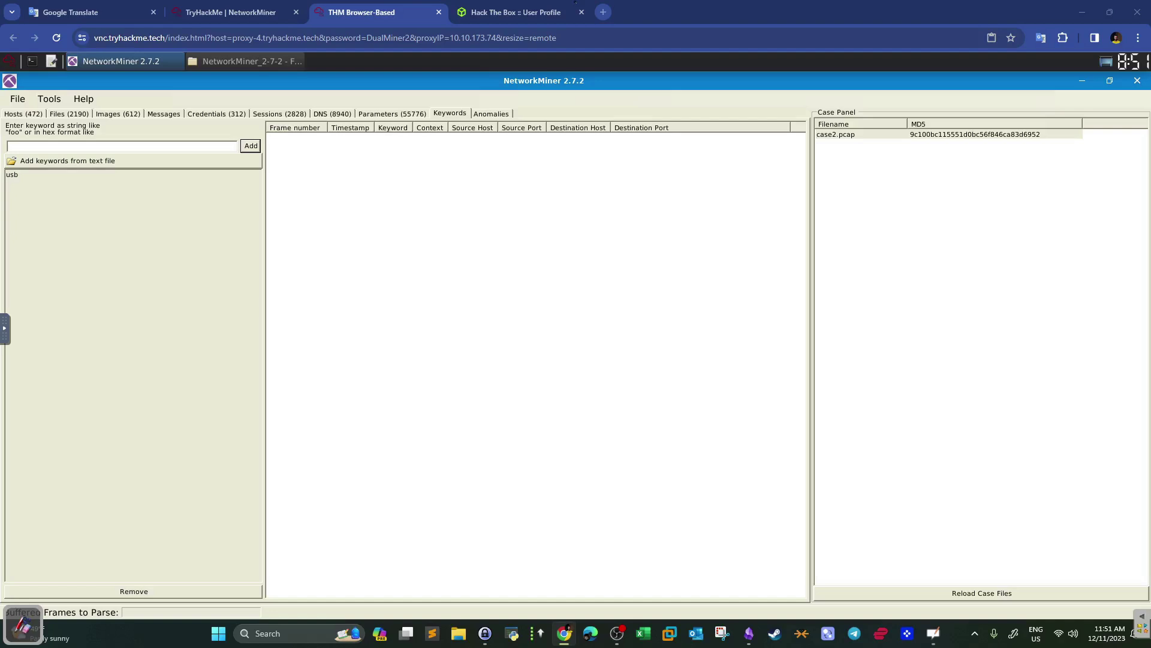
Examine the anomalies logged for case2.pcap, then return to the hosts list
click(488, 114)
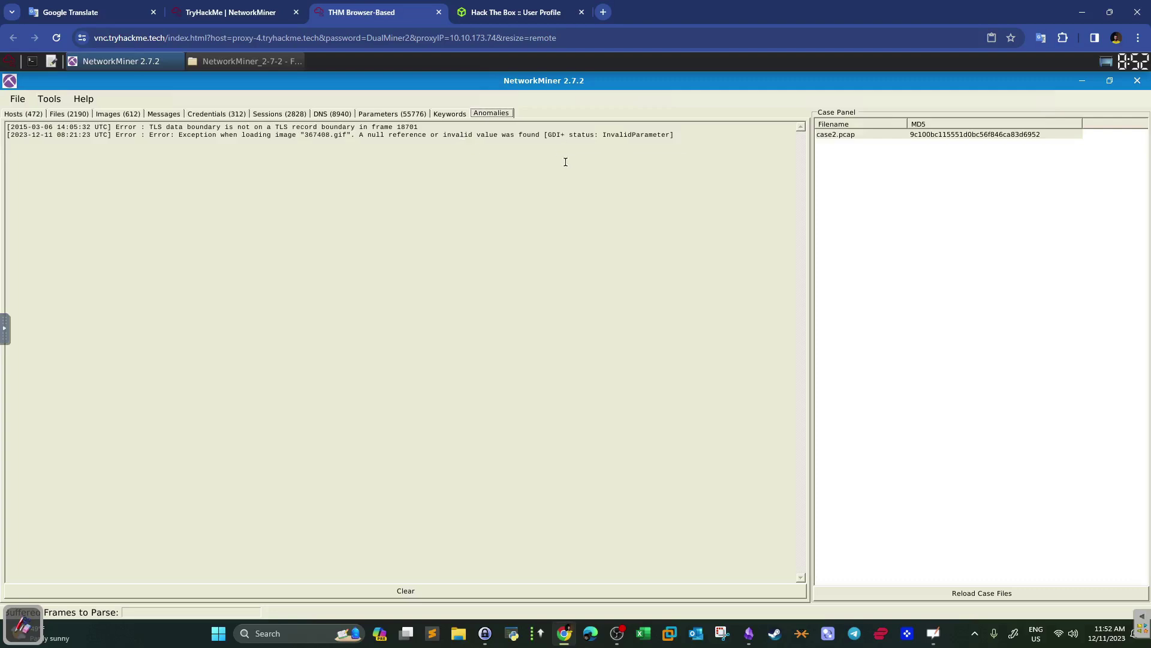
click(531, 146)
click(33, 114)
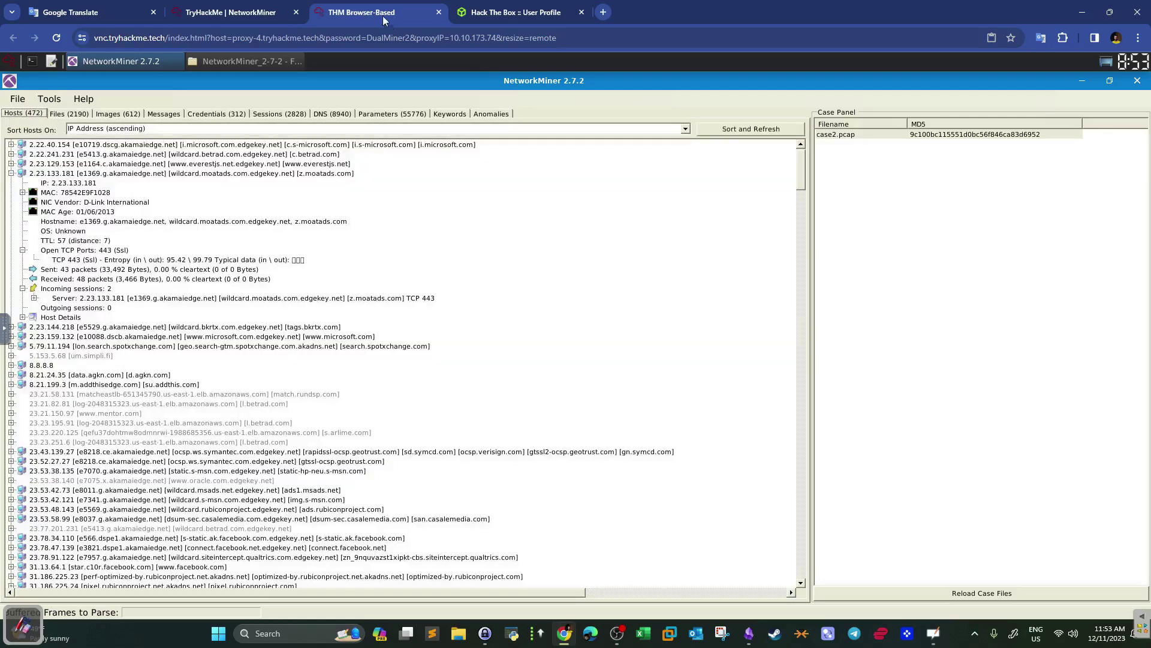
Switch to the TryHackMe room and review the Task 7 exercise questions for case2.pcap
click(252, 12)
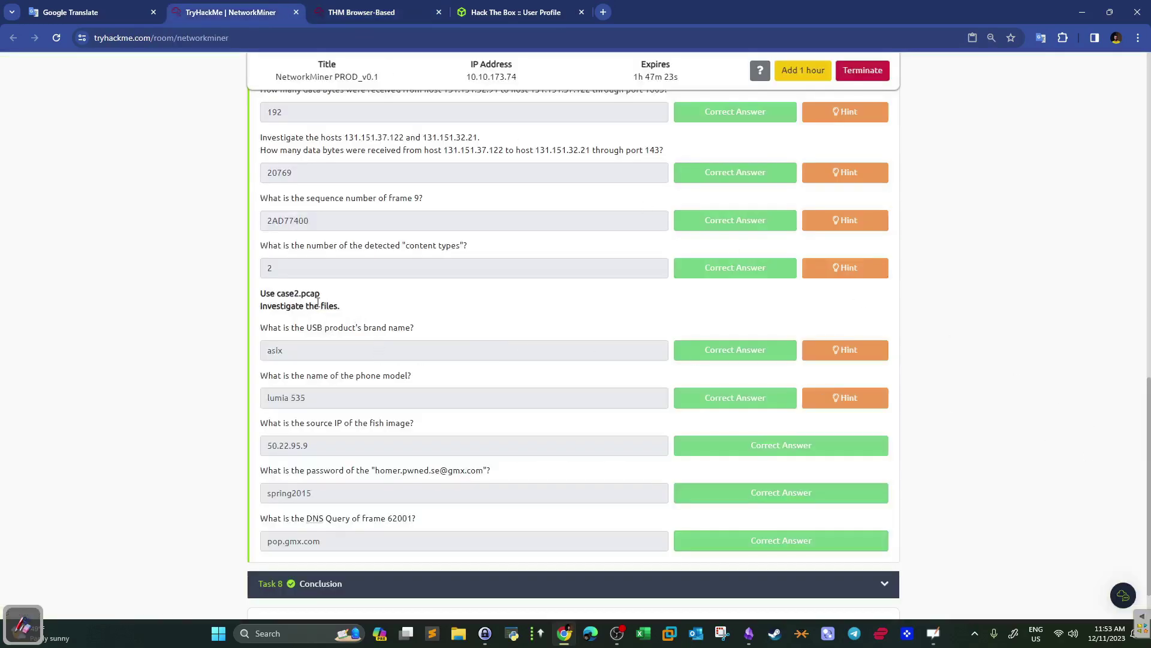
scroll(296, 277, up, 15)
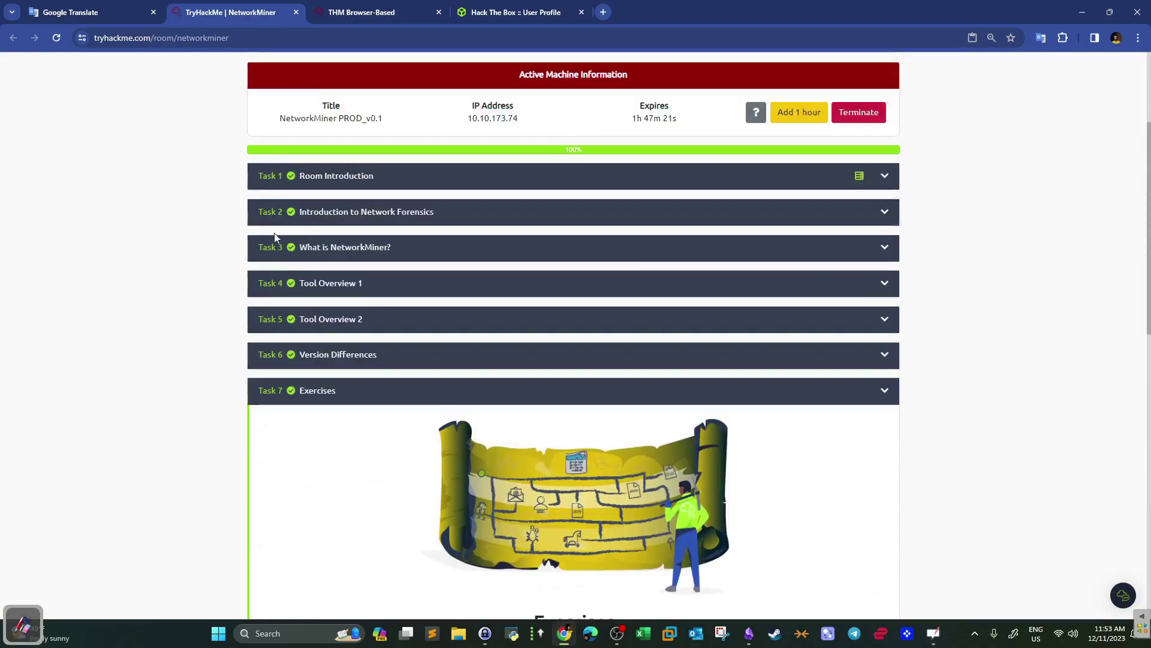
scroll(275, 237, down, 15)
drag(279, 234, 315, 234)
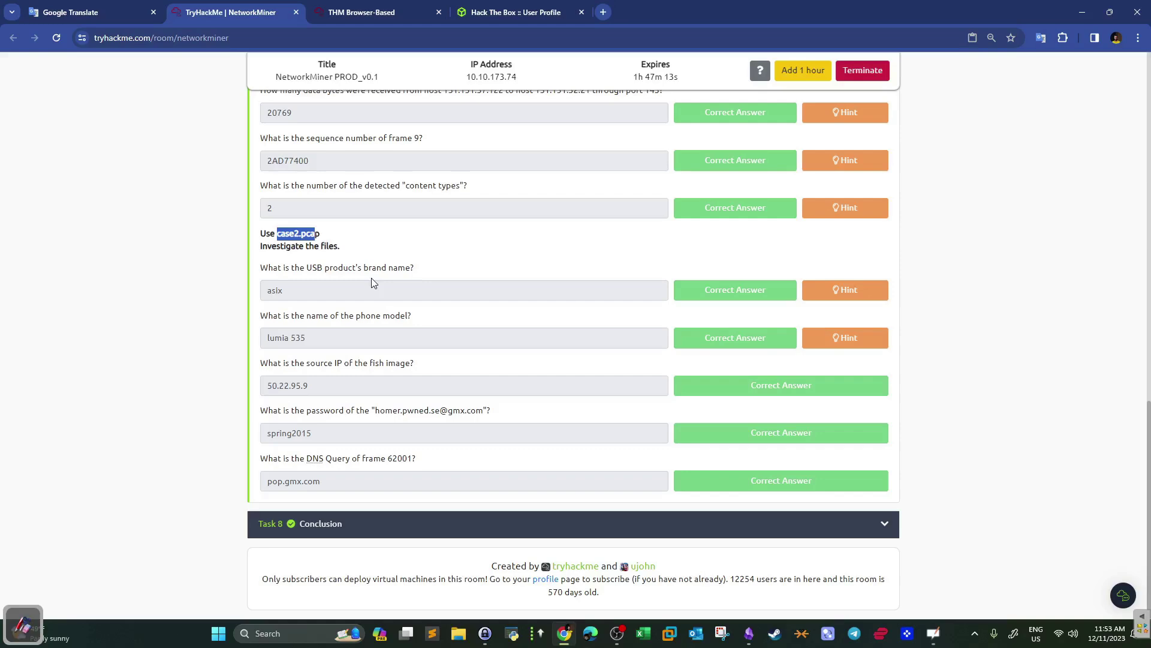
Switch back to NetworkMiner and examine the USB2-LAN.zip entries in the extracted files list
click(387, 12)
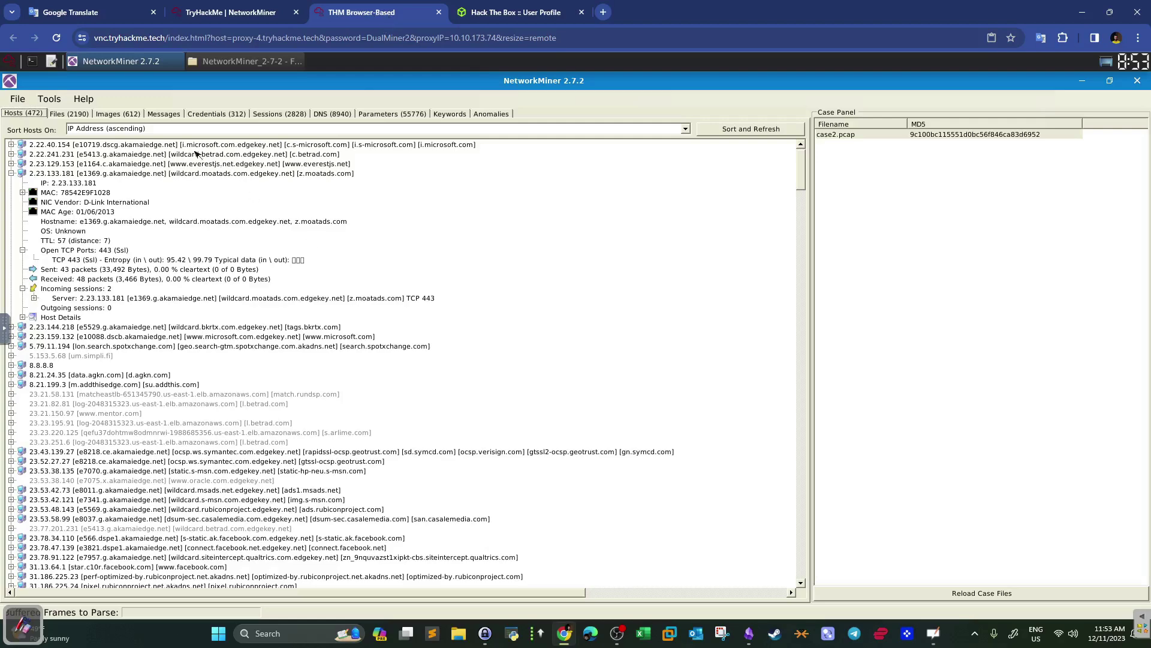
click(80, 114)
click(27, 115)
click(84, 116)
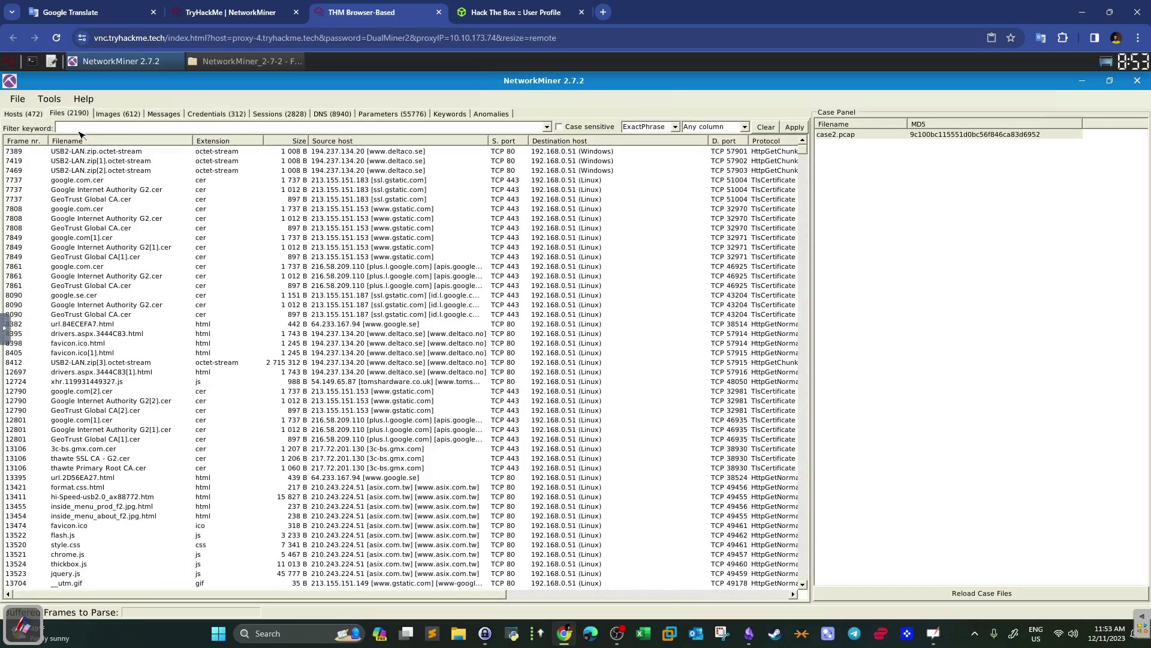
click(67, 158)
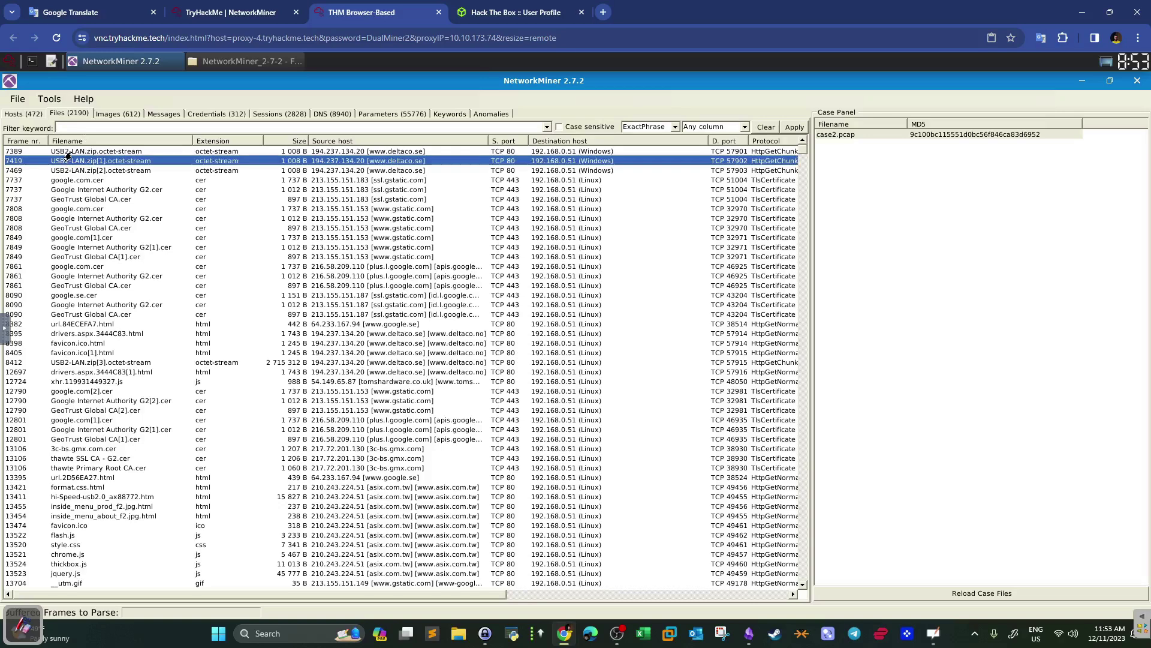
click(63, 153)
click(84, 170)
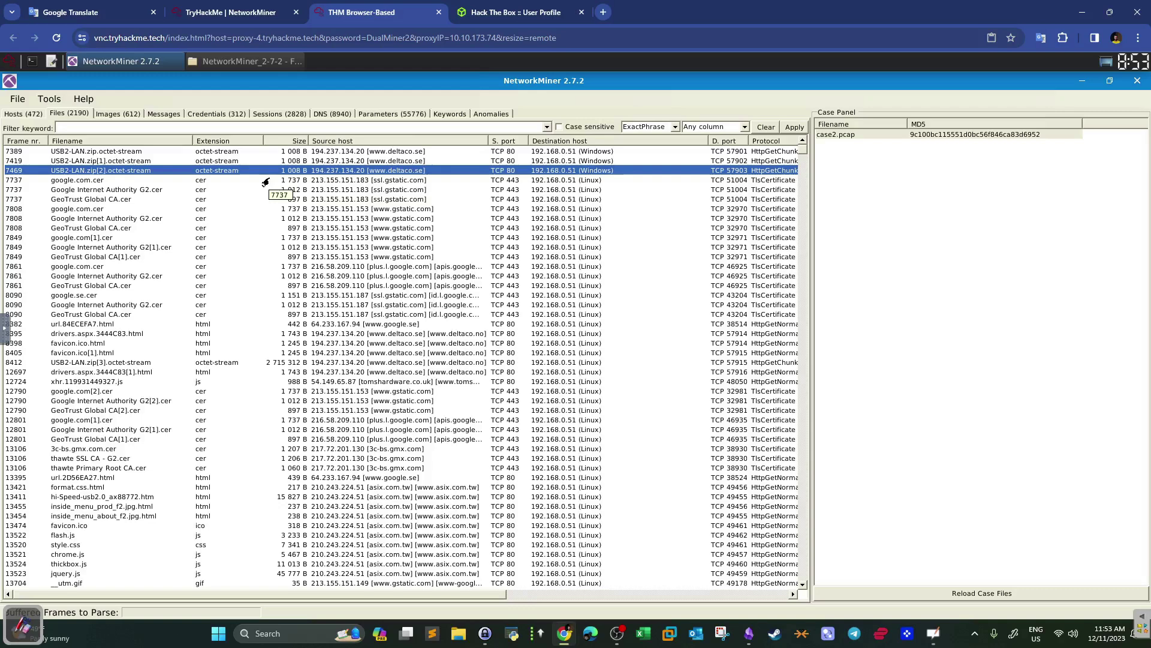
Filter the extracted files by the keyword usb and select hi-Speed-usb2.0_ax88772.htm
click(248, 128)
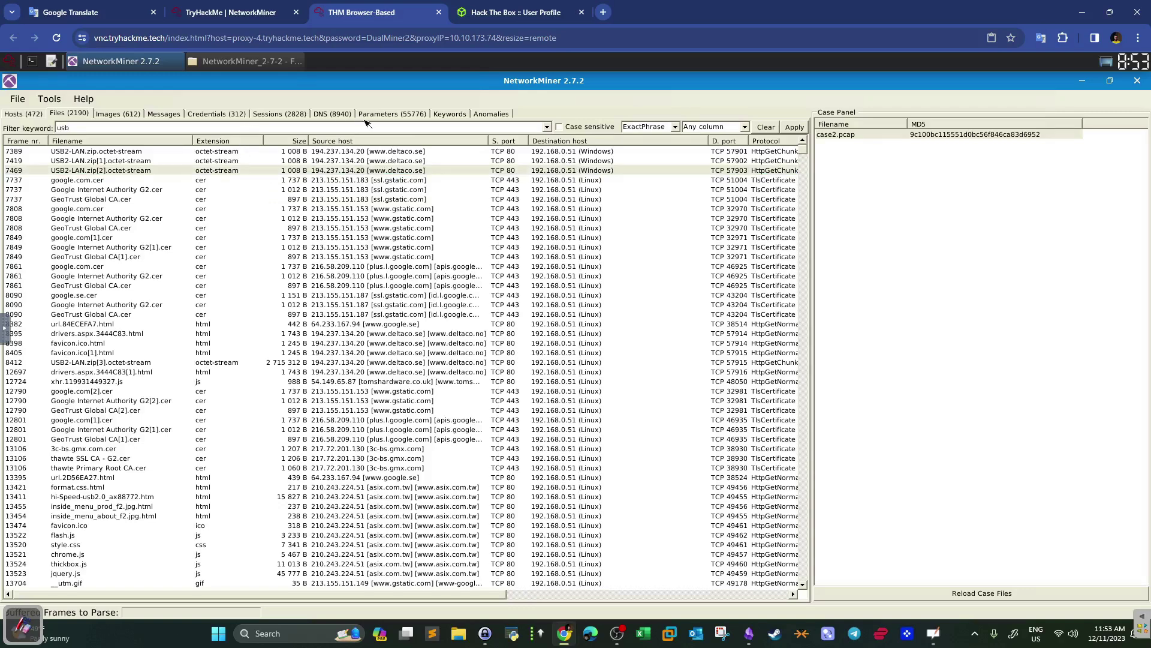
click(794, 127)
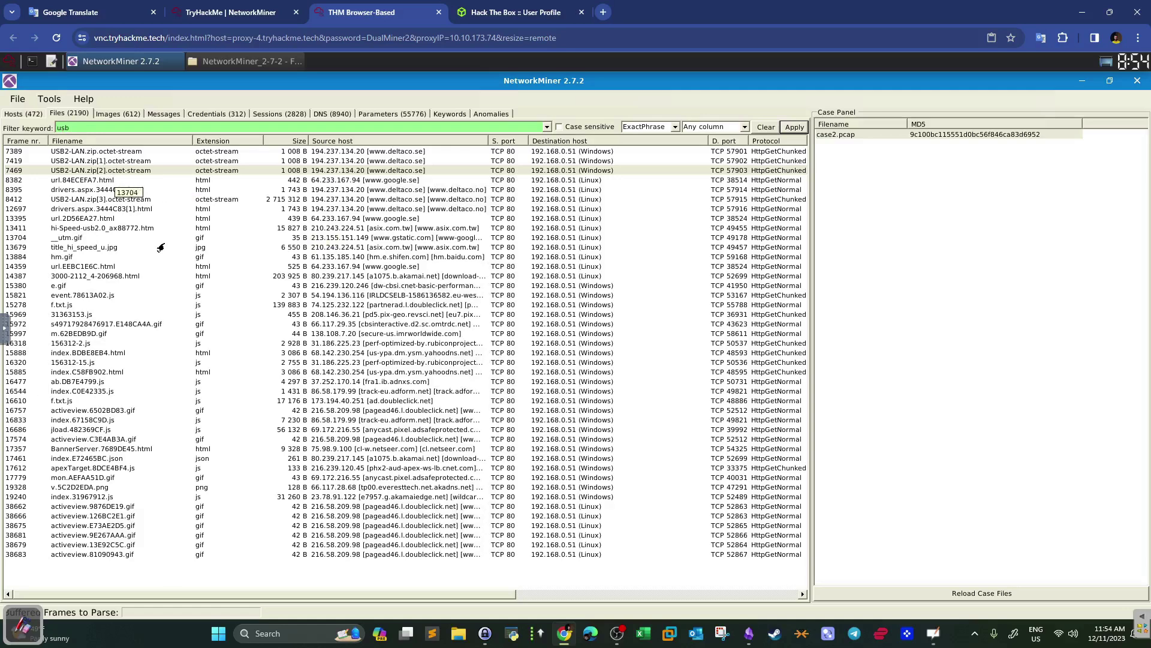
click(61, 231)
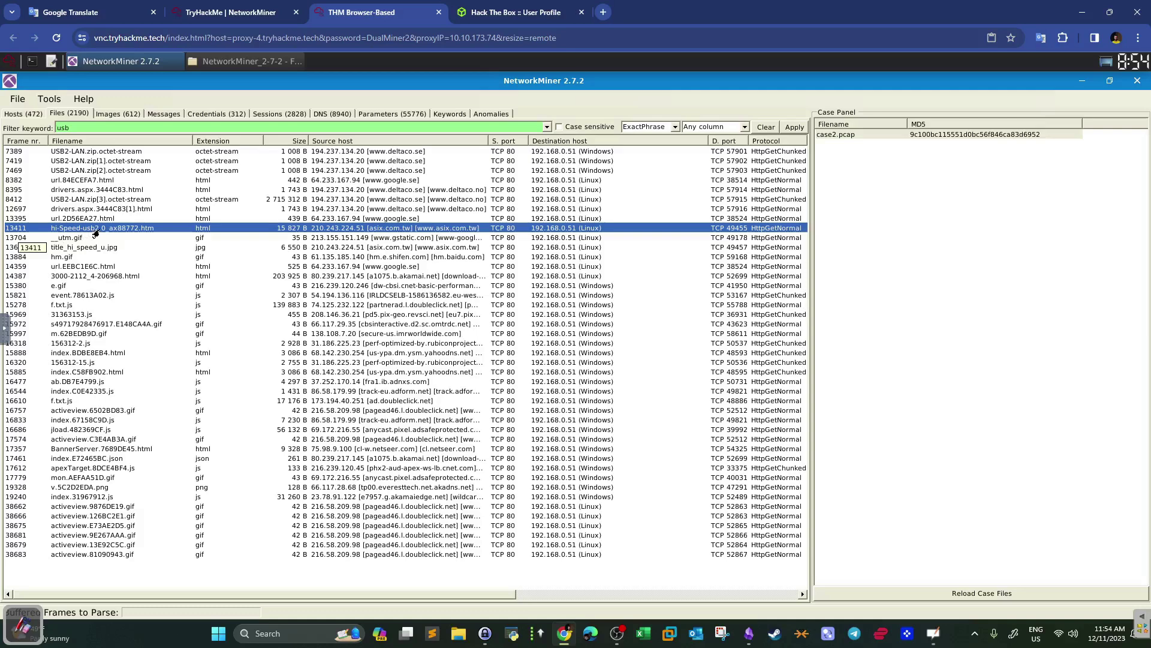
Recheck the USB brand name question in TryHackMe and examine the file details of hi-Speed-usb2.0_ax88772.htm in NetworkMiner
click(198, 9)
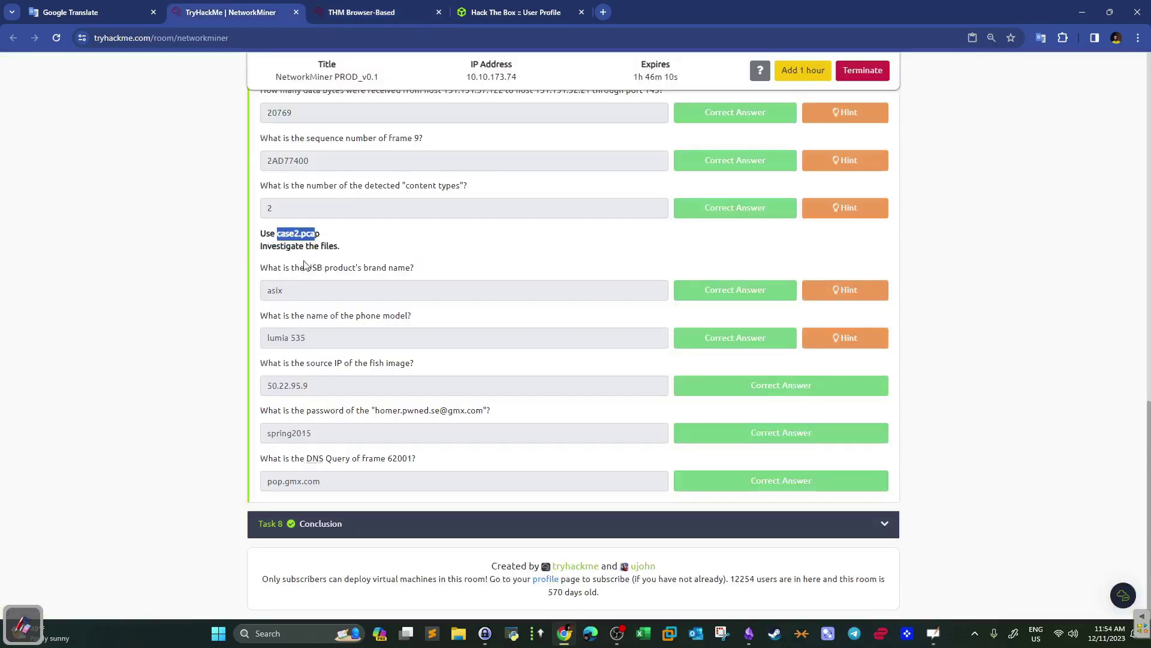
click(348, 8)
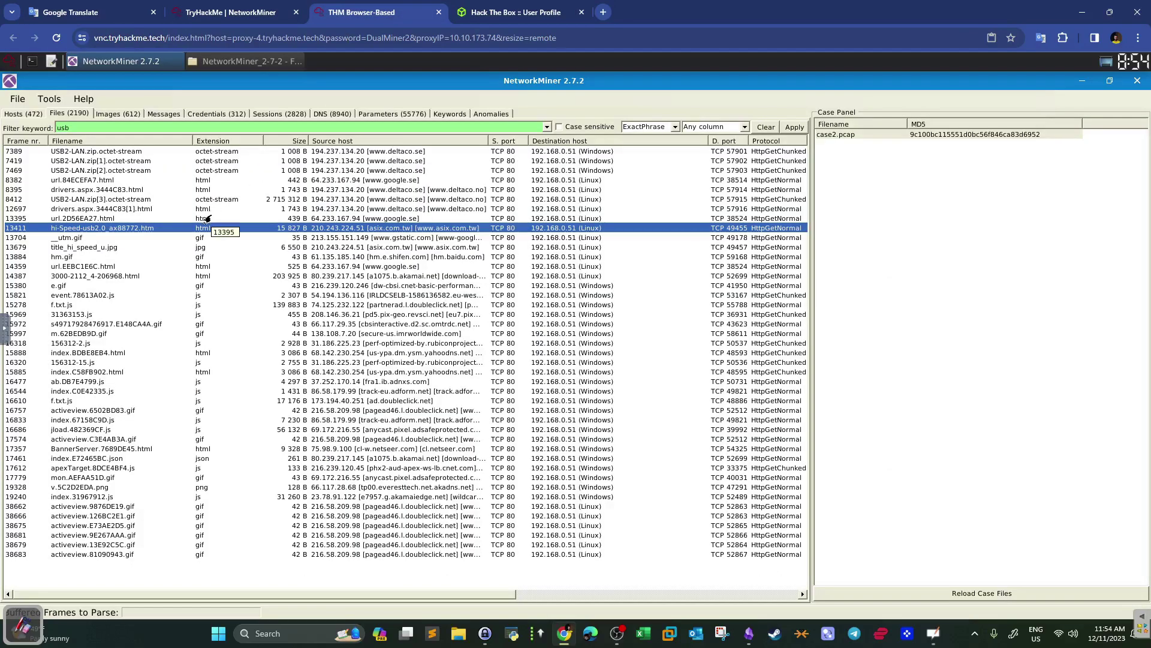
right_click(142, 228)
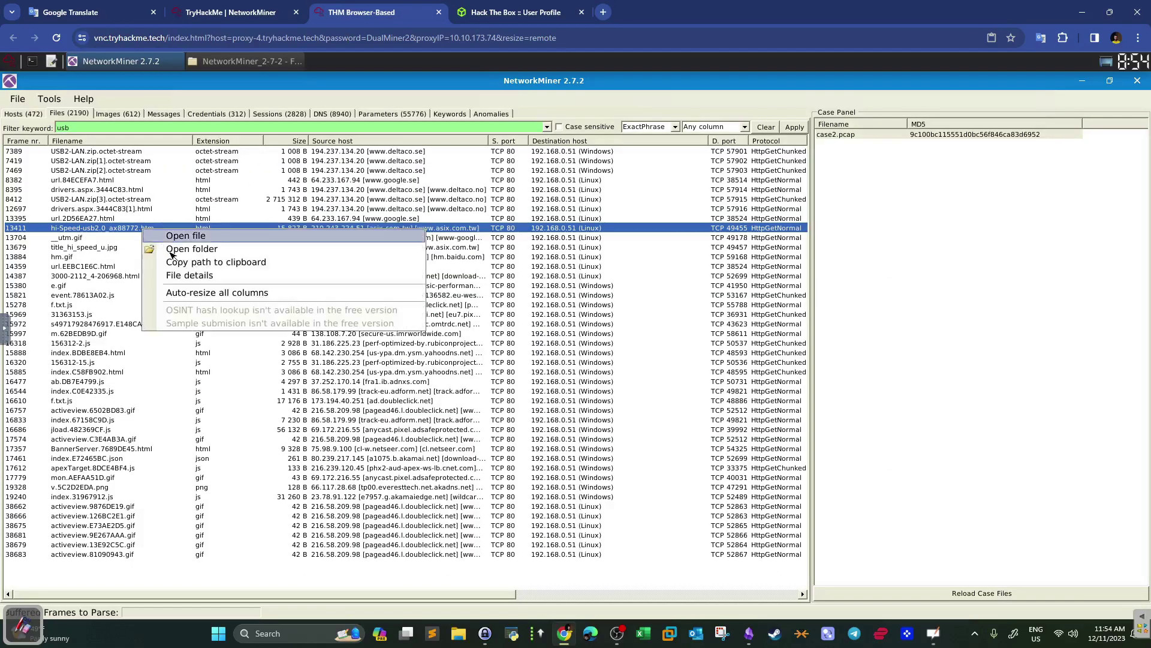
click(180, 276)
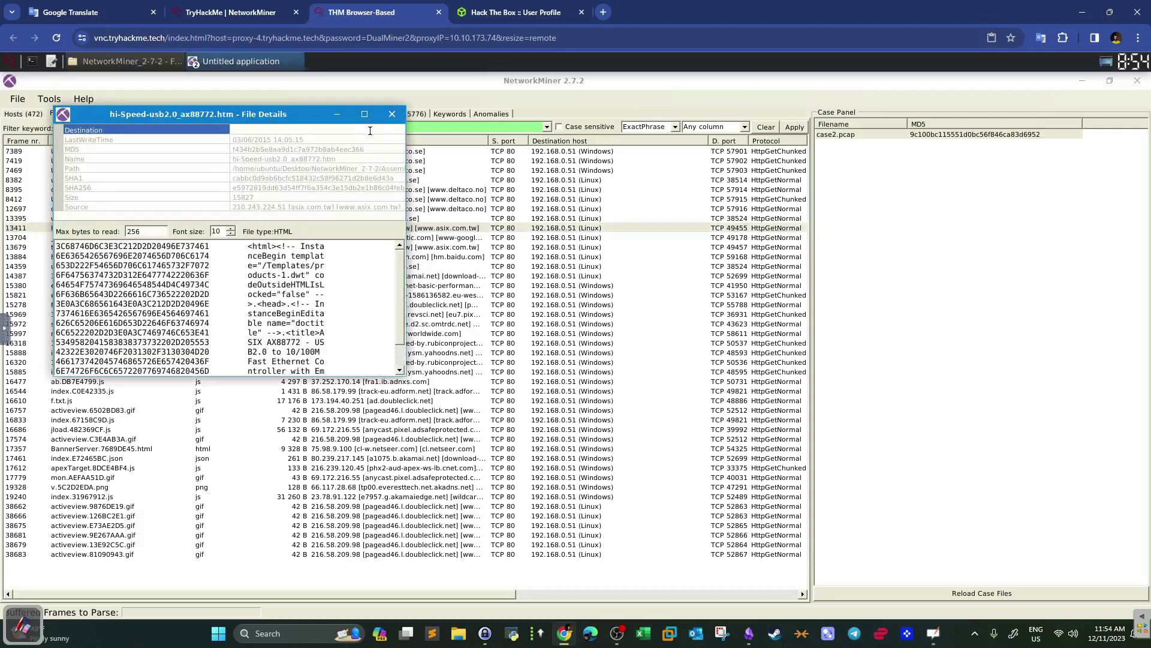
click(393, 115)
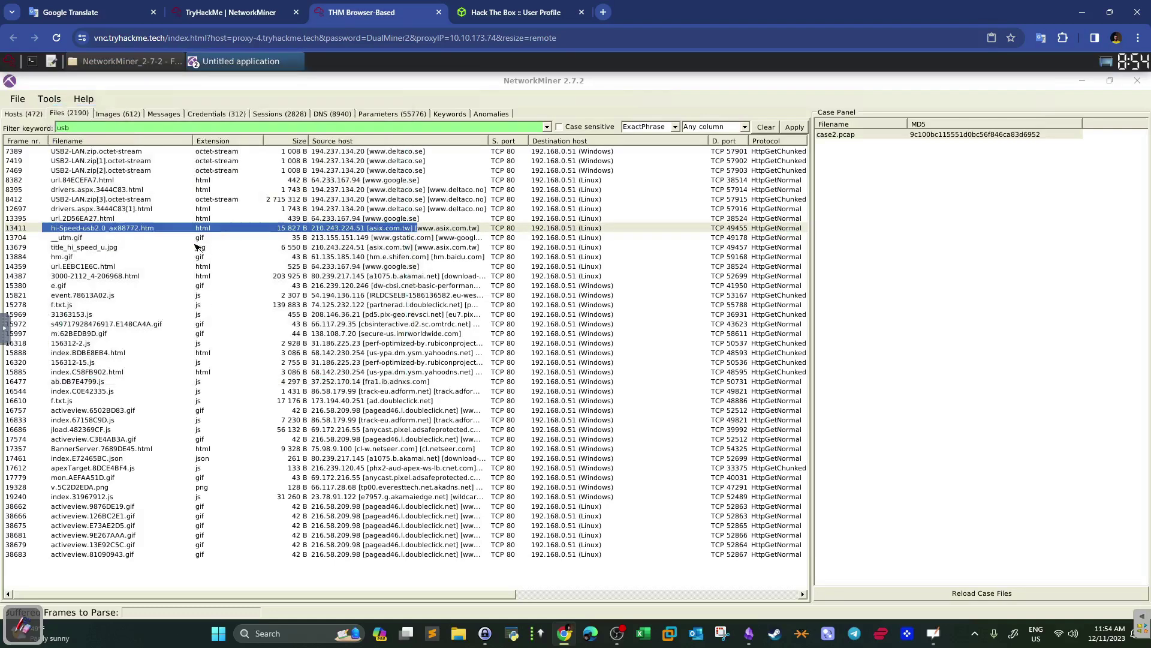
Open the folder containing hi-Speed-usb2.0_ax88772.htm and select that file in it
right_click(137, 233)
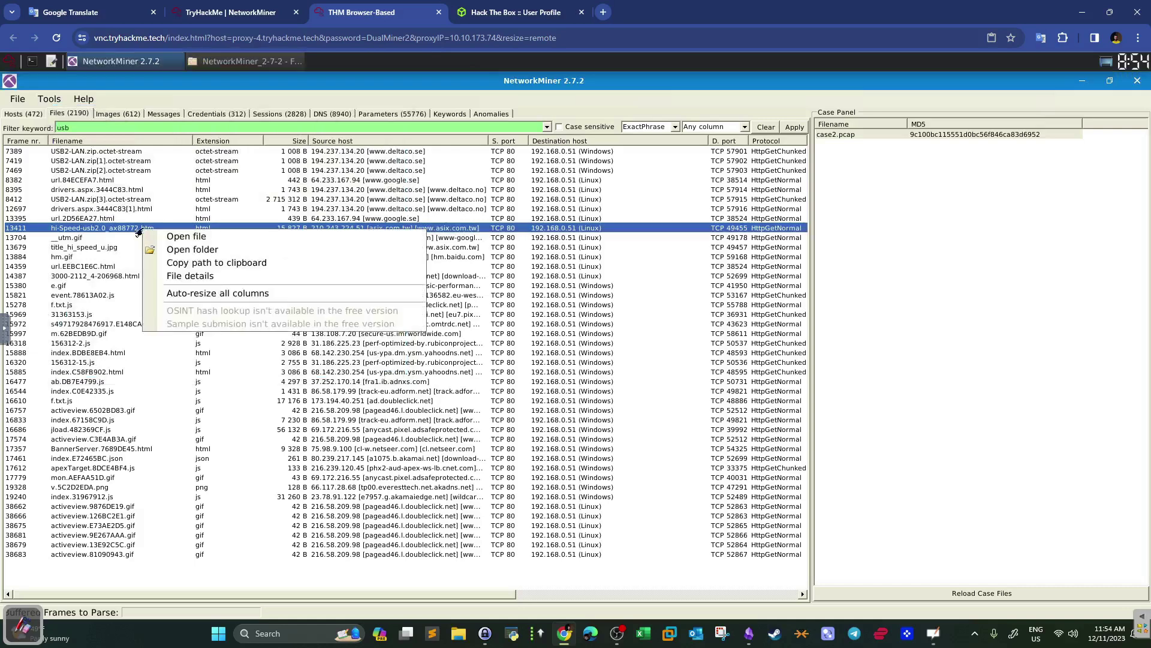
click(180, 249)
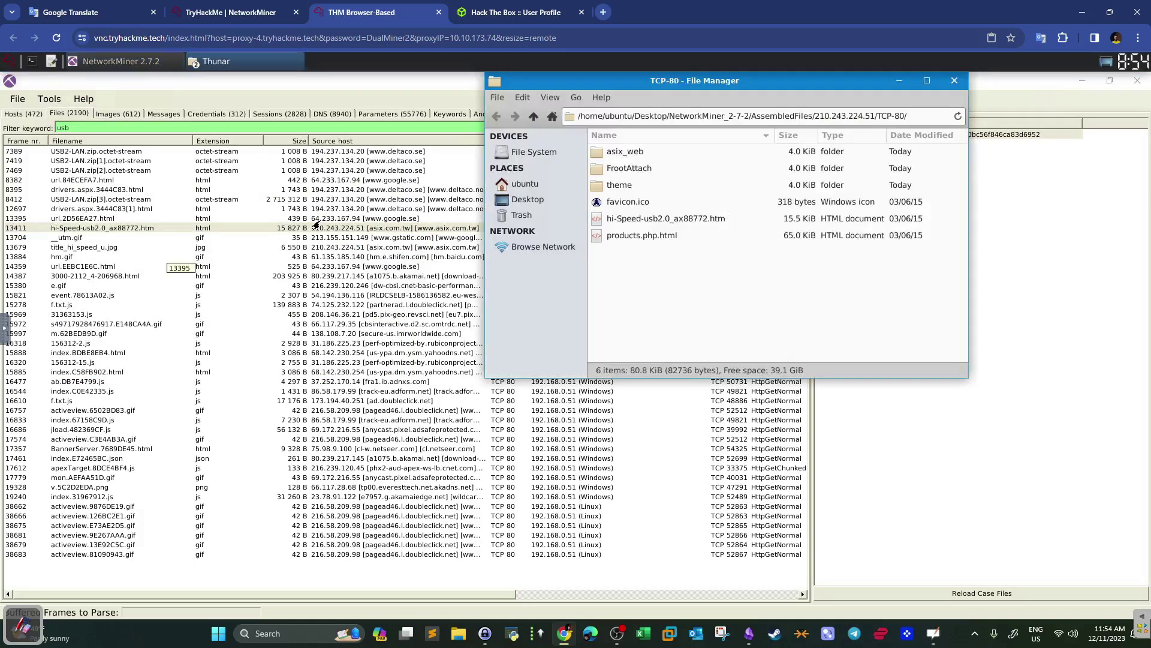
drag(304, 124, 308, 126)
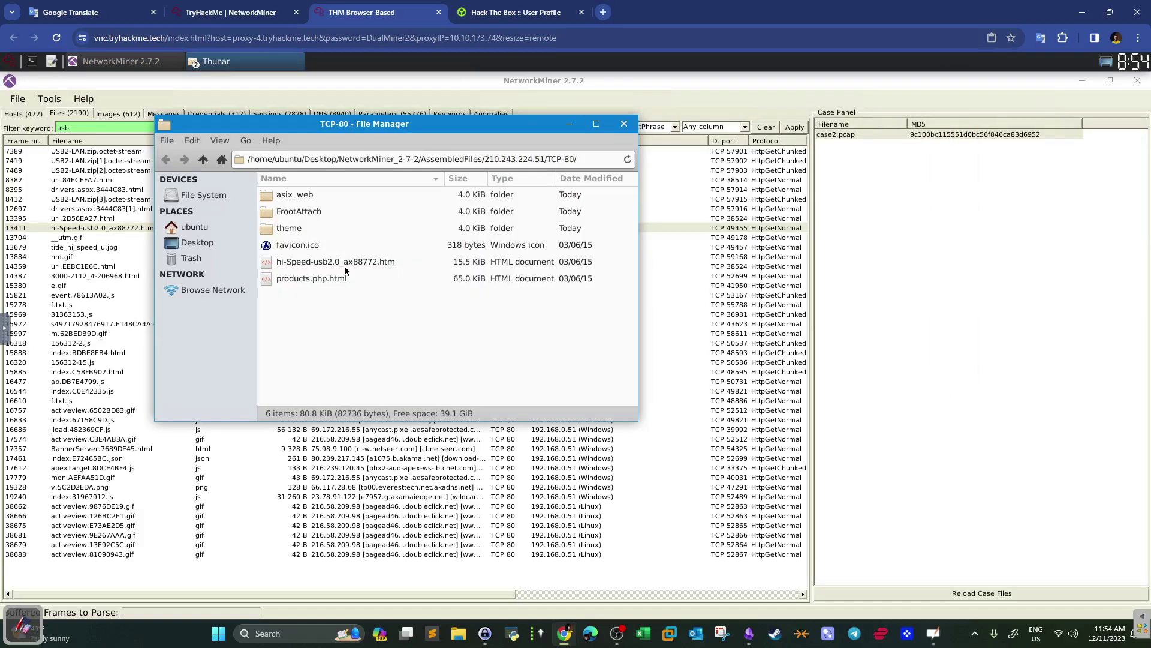
click(327, 262)
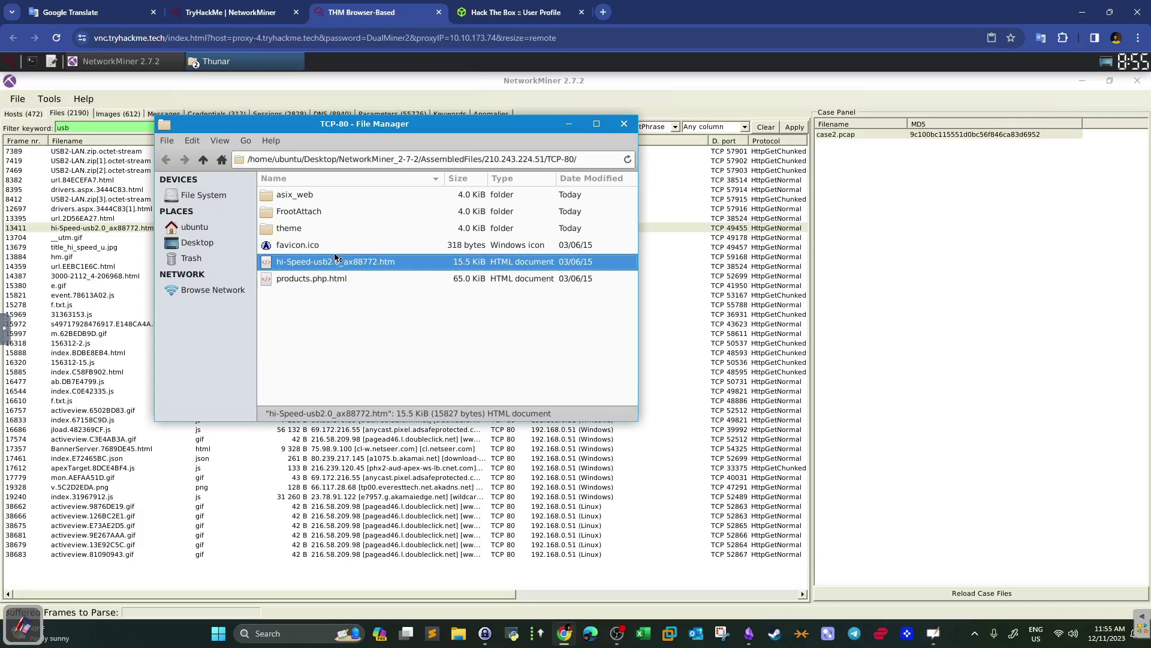
click(240, 62)
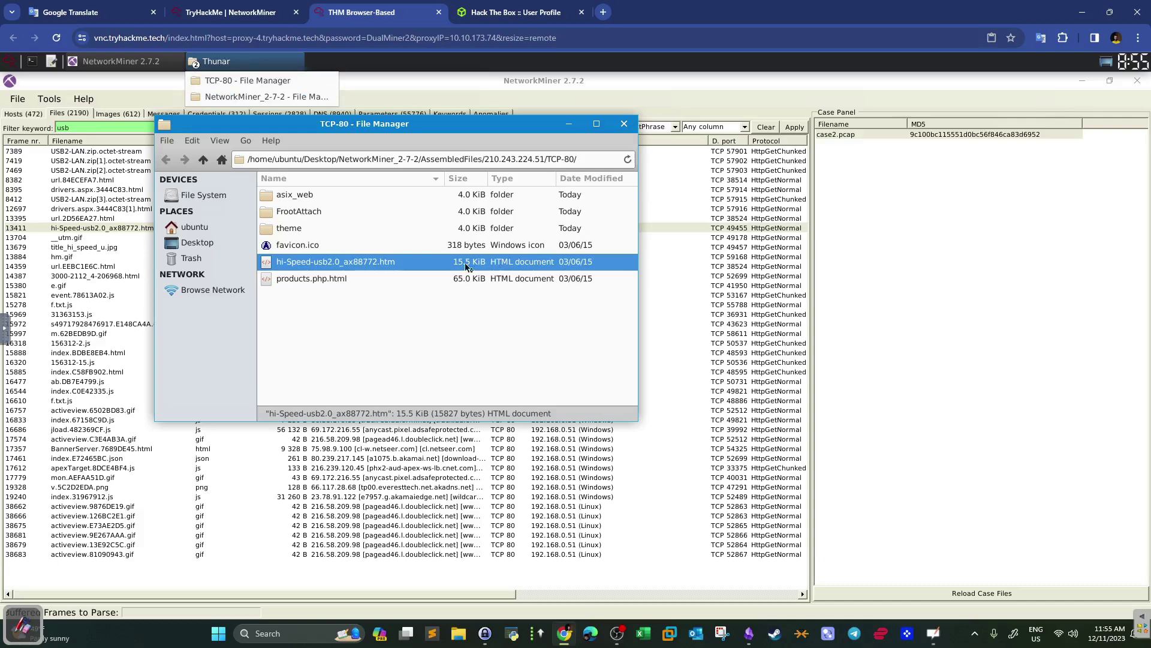
Check the USB product's brand name answer in the TryHackMe room and return to the virtual machine
click(235, 7)
drag(316, 294, 262, 294)
click(366, 12)
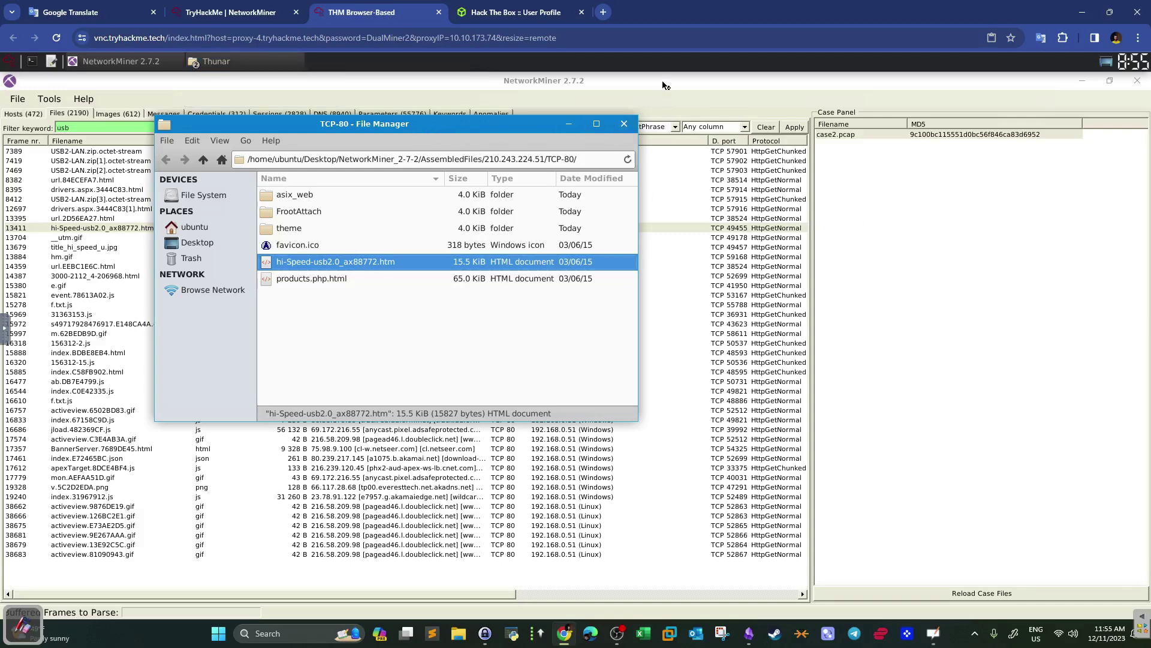
Close the TCP-80 folder, dismiss Chrome's update notice and inspect the path of the extracted products.php page in its address
click(625, 122)
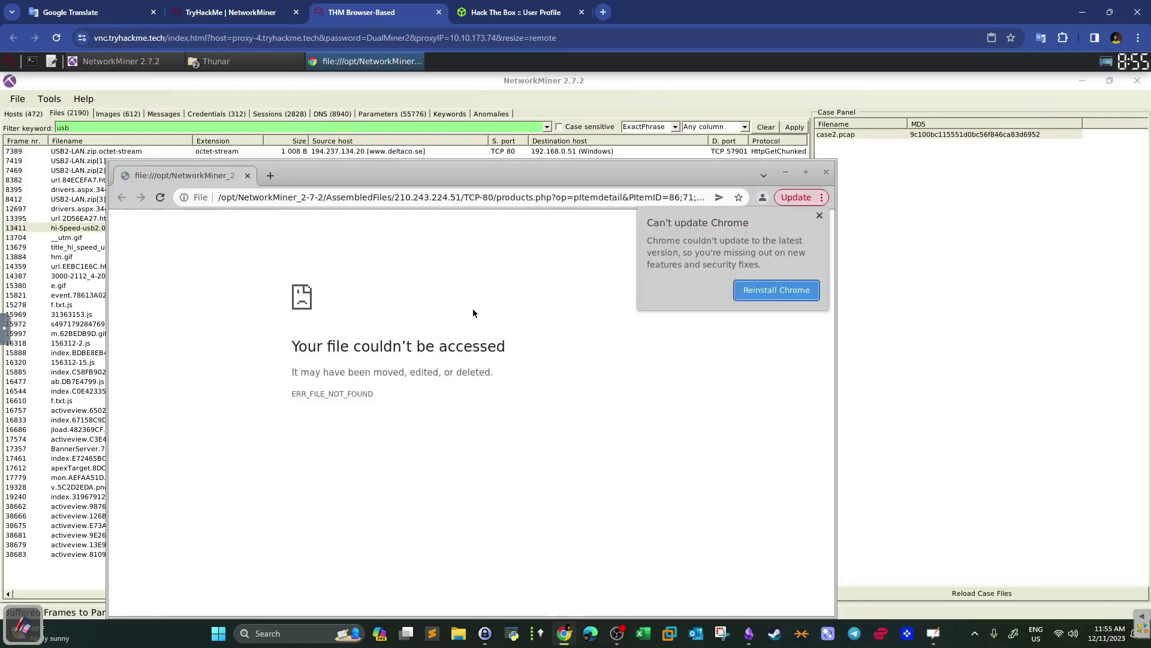
click(819, 215)
drag(491, 197, 90, 209)
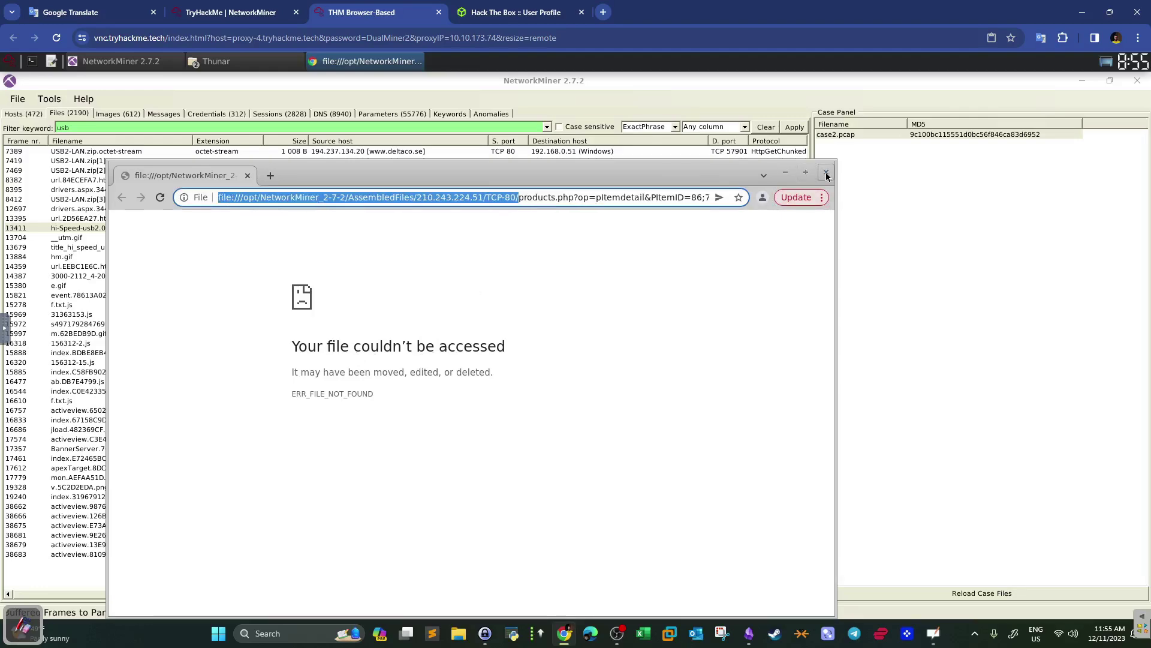
Close the extracted products.php page and visit asix.com.tw in a new browser tab to check the USB product's manufacturer
key(ctrl+w)
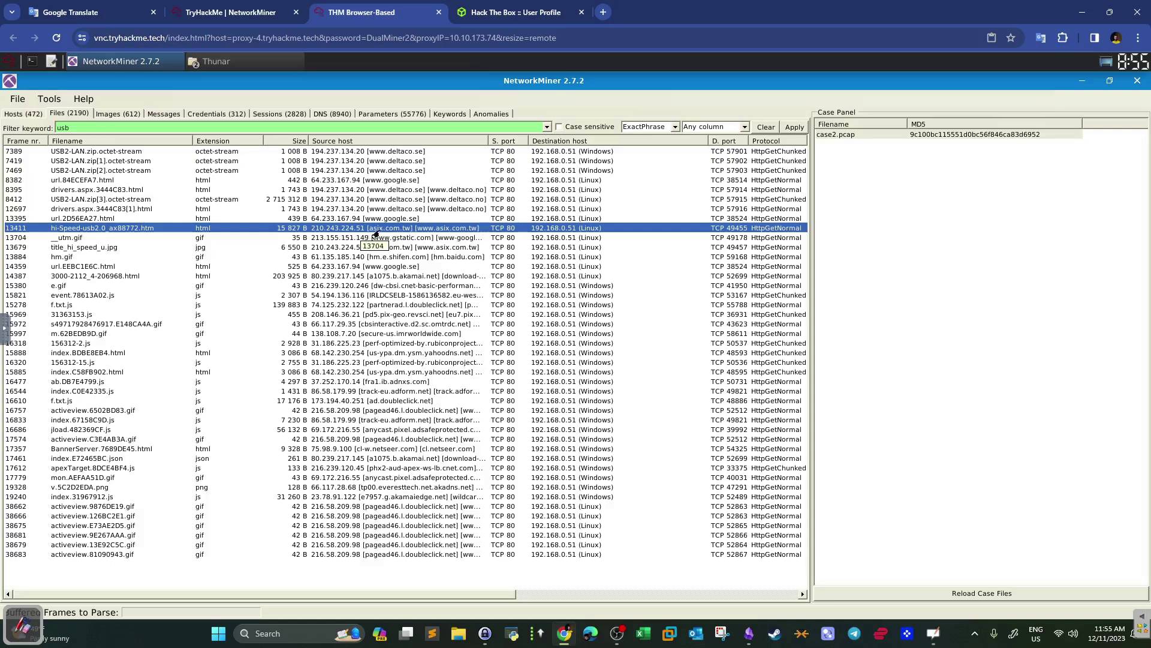
click(603, 12)
text(asi)
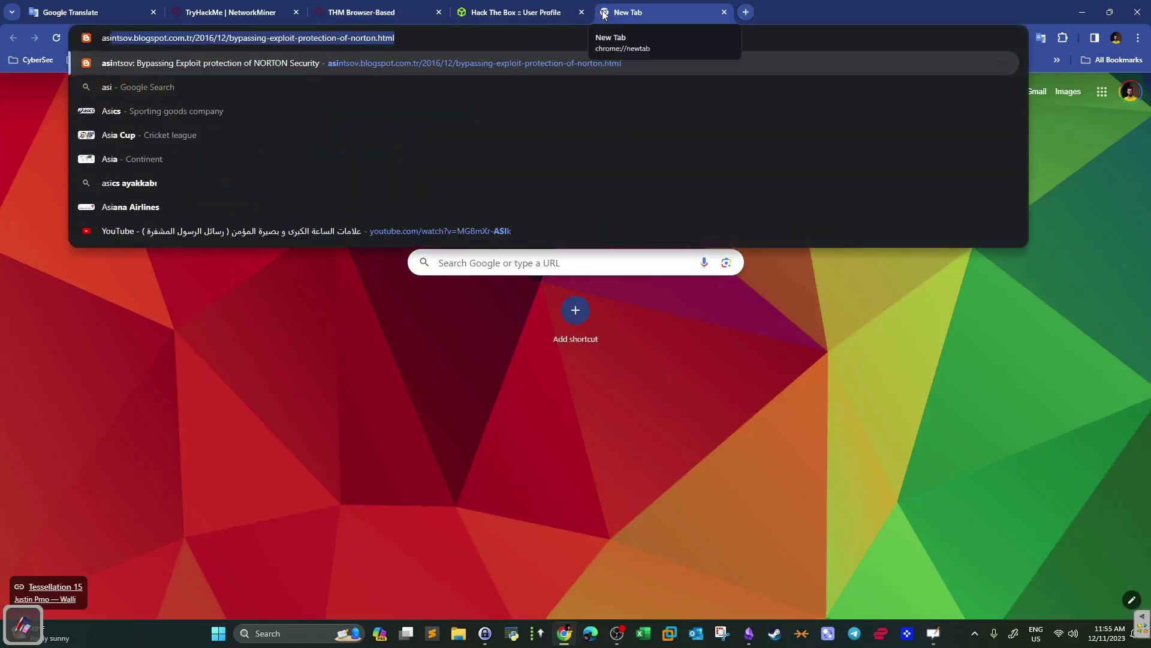
text(x/c)
key(BackSpace)
key(BackSpace)
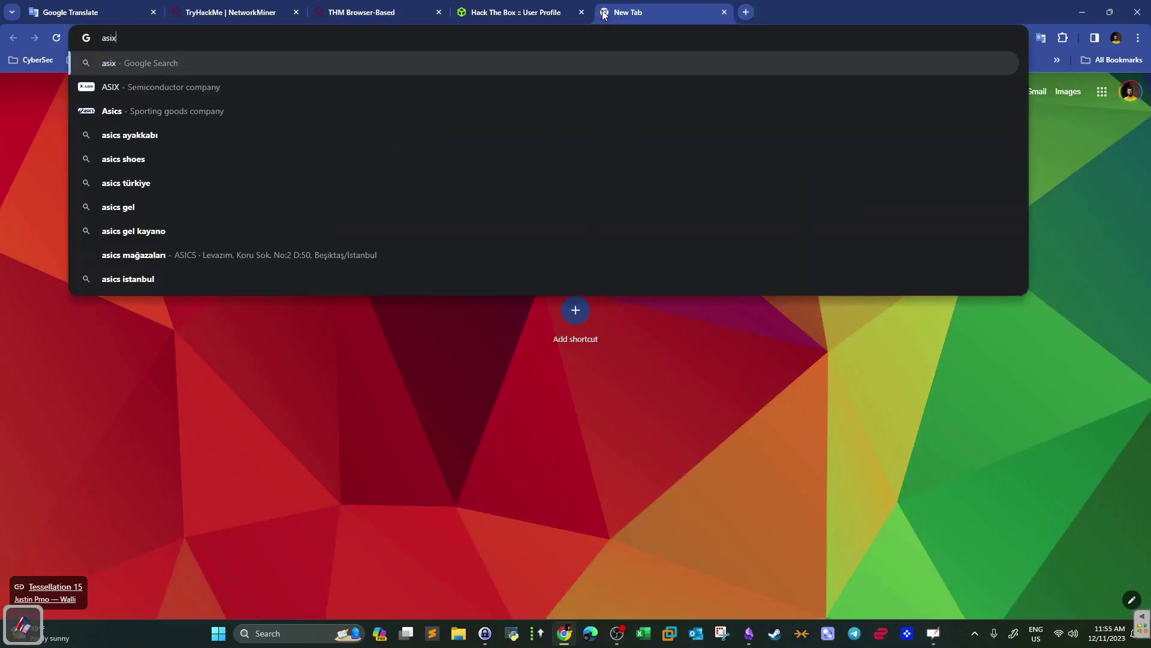
text(.com.tw)
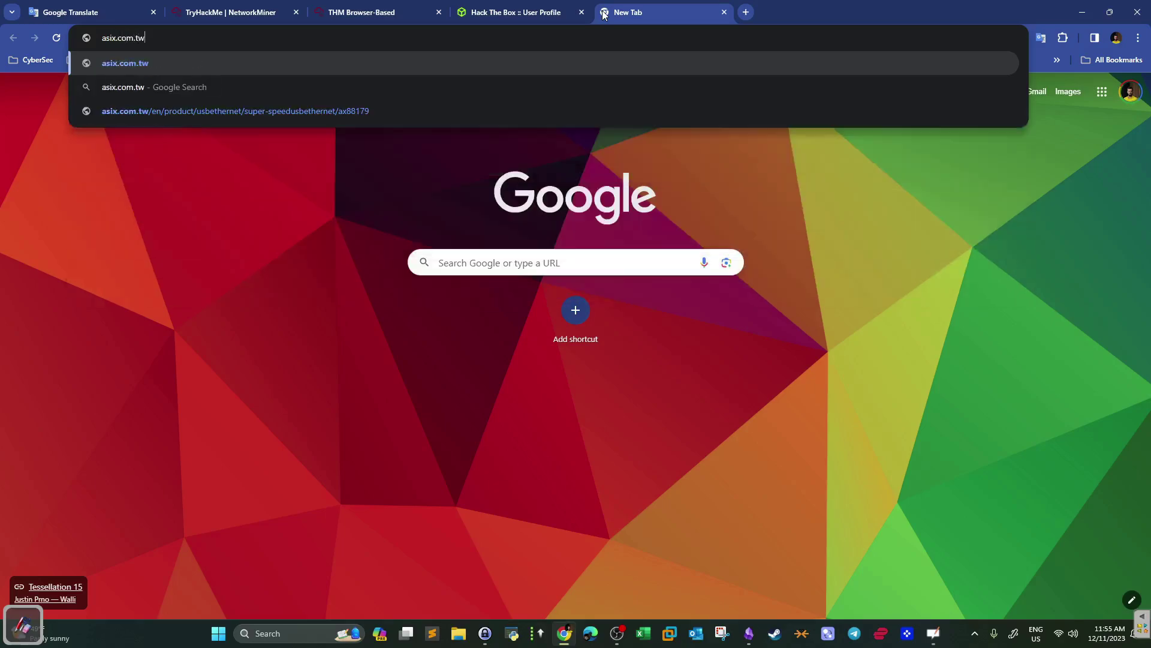
key(Return)
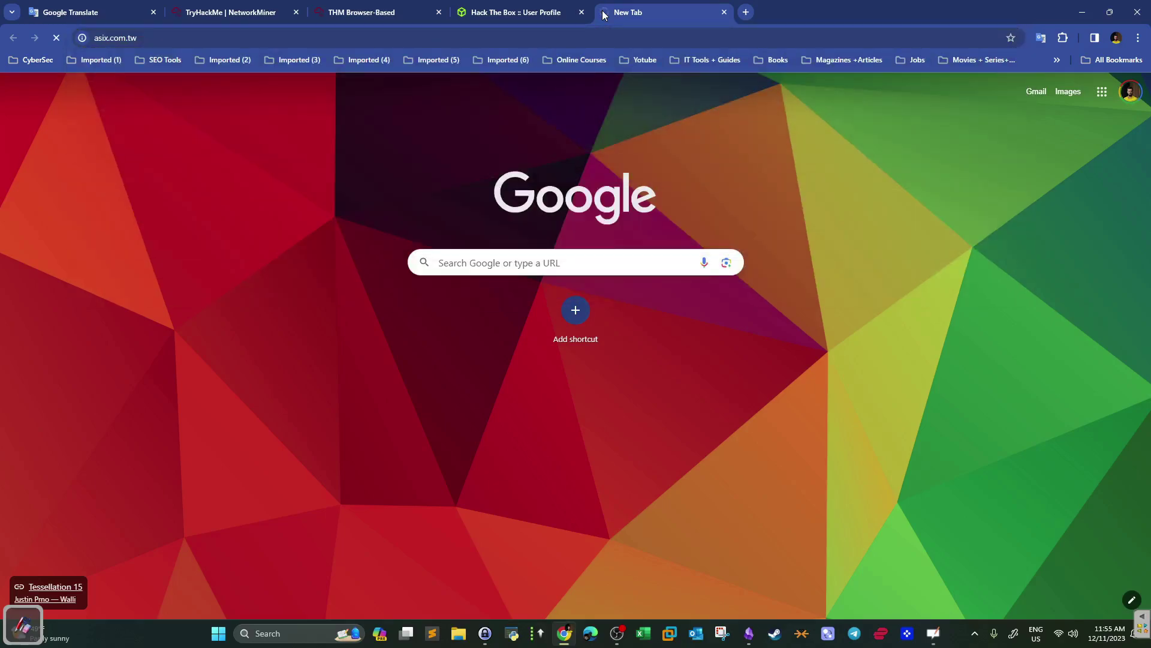
click(367, 6)
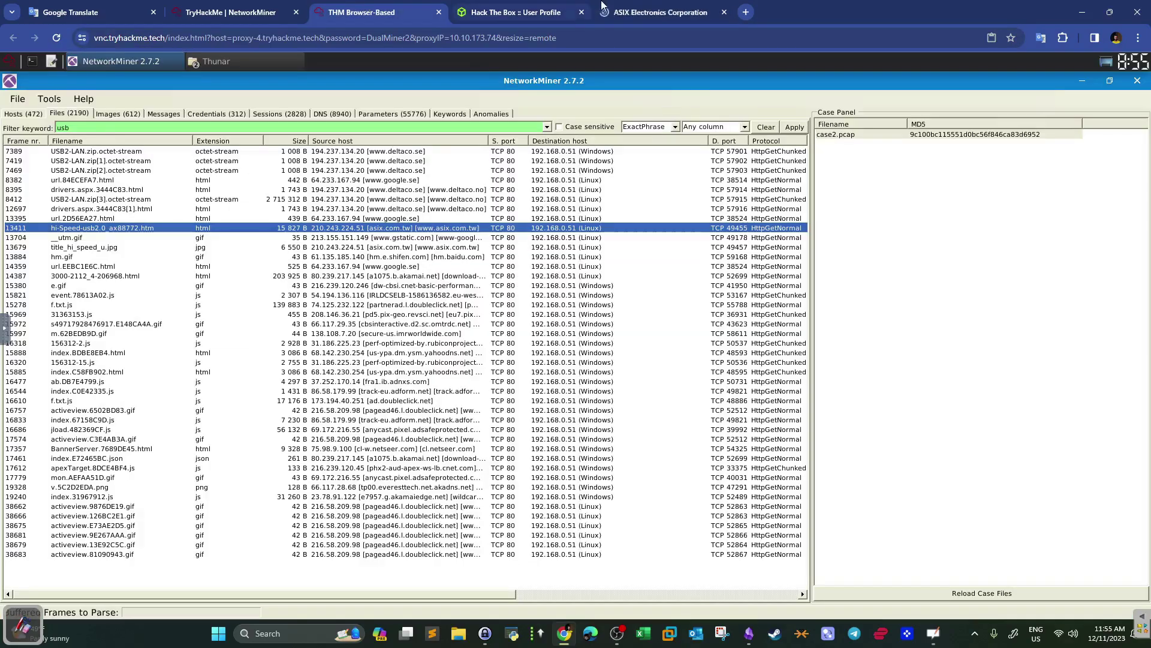
click(603, 11)
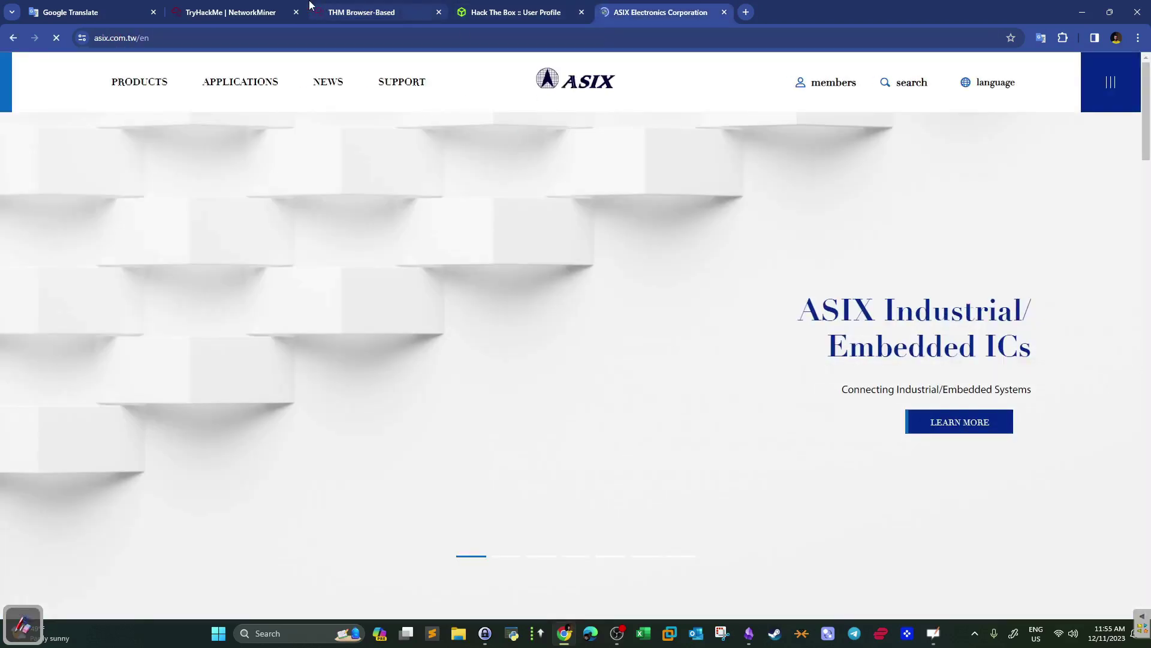
Close the ASIX website, read the phone model question in the TryHackMe room and return to the virtual machine
click(264, 7)
click(724, 12)
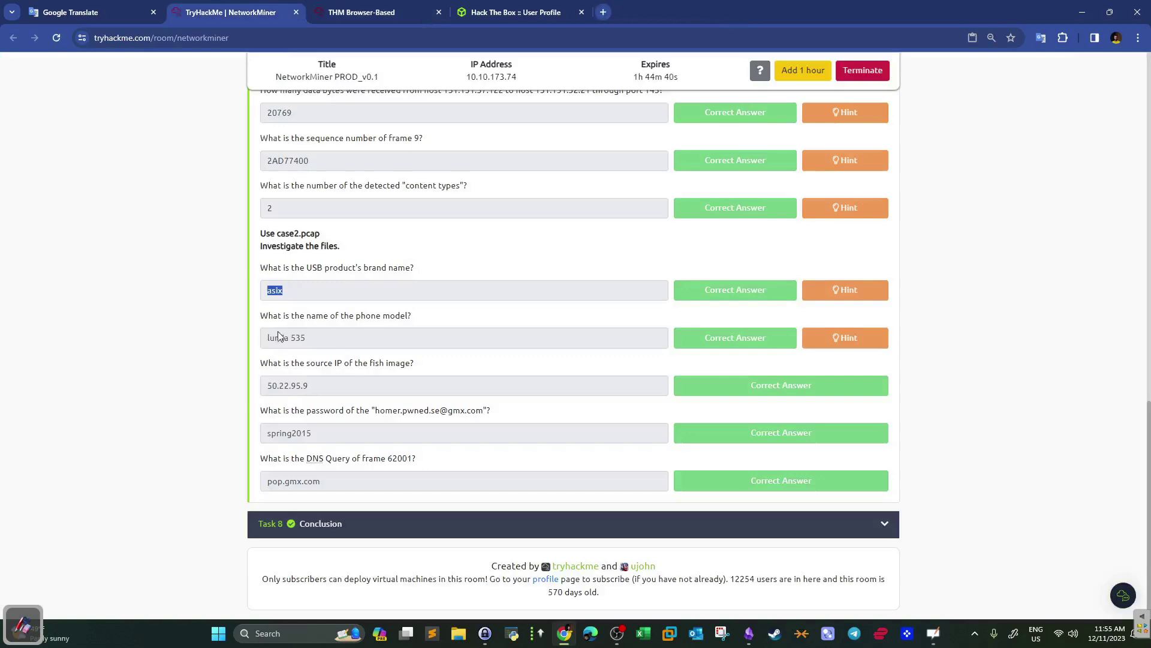
click(360, 12)
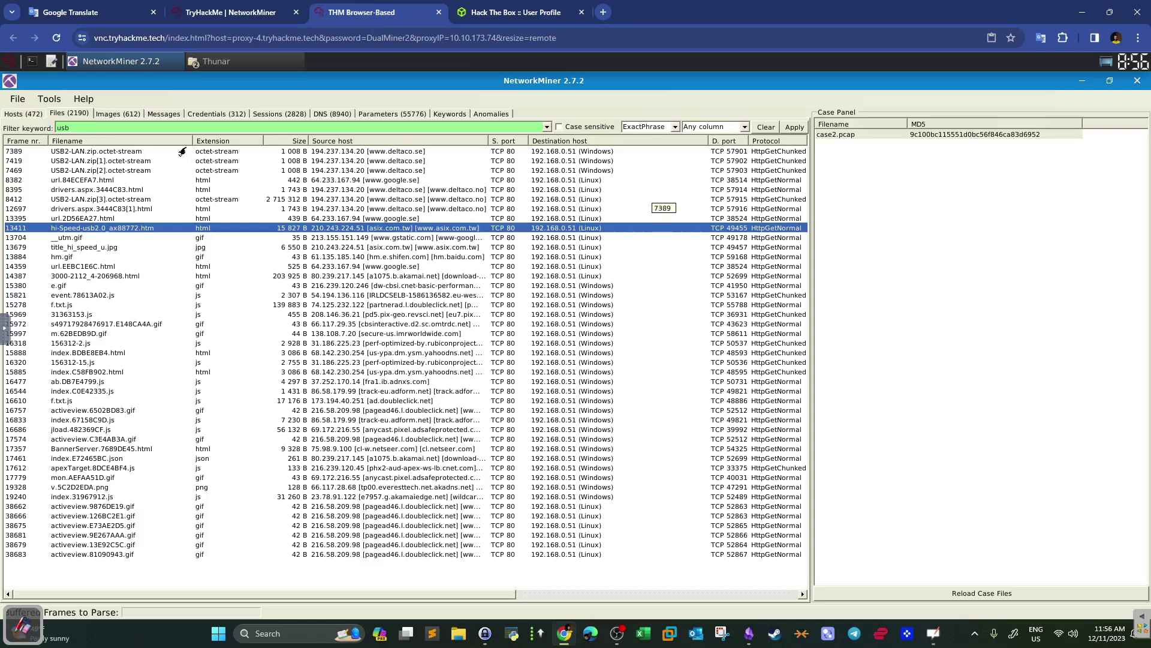
Replace the usb filter on the extracted files with the keyword phone, check windowsphone_symbol.png and clear the filter
click(102, 127)
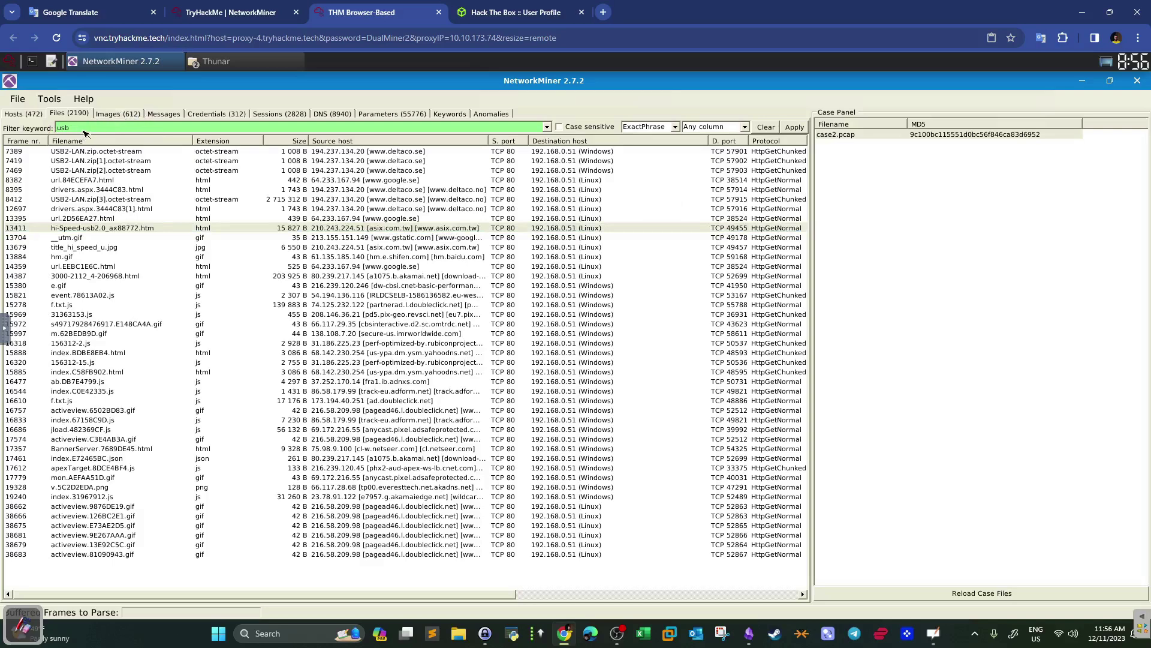
click(766, 126)
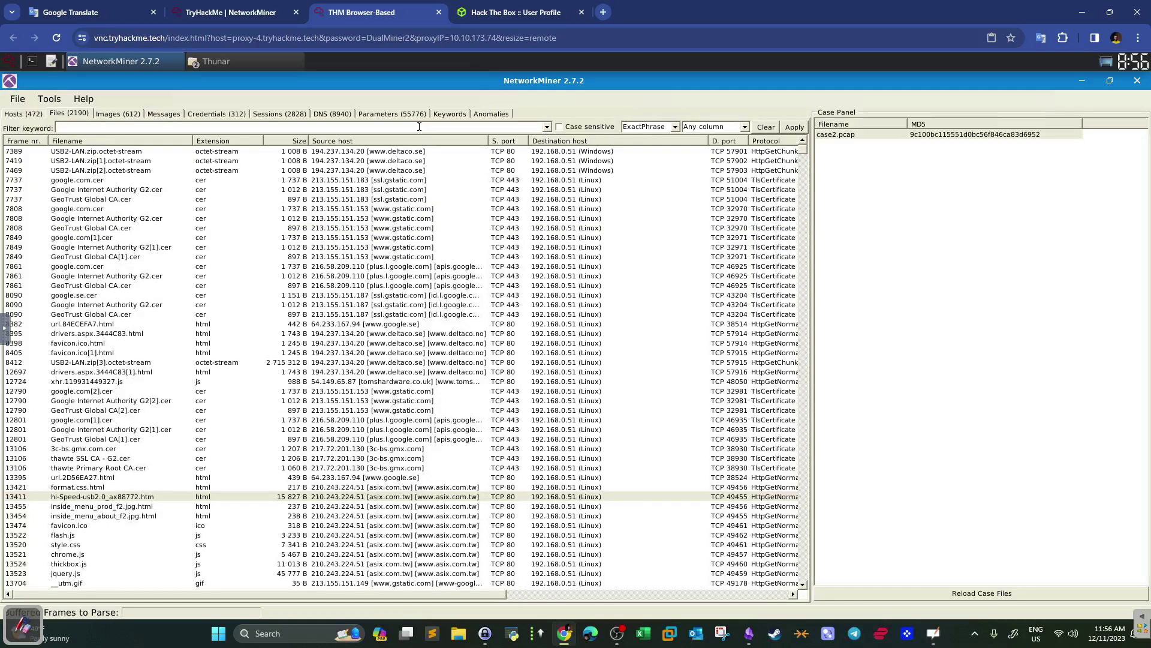
click(795, 127)
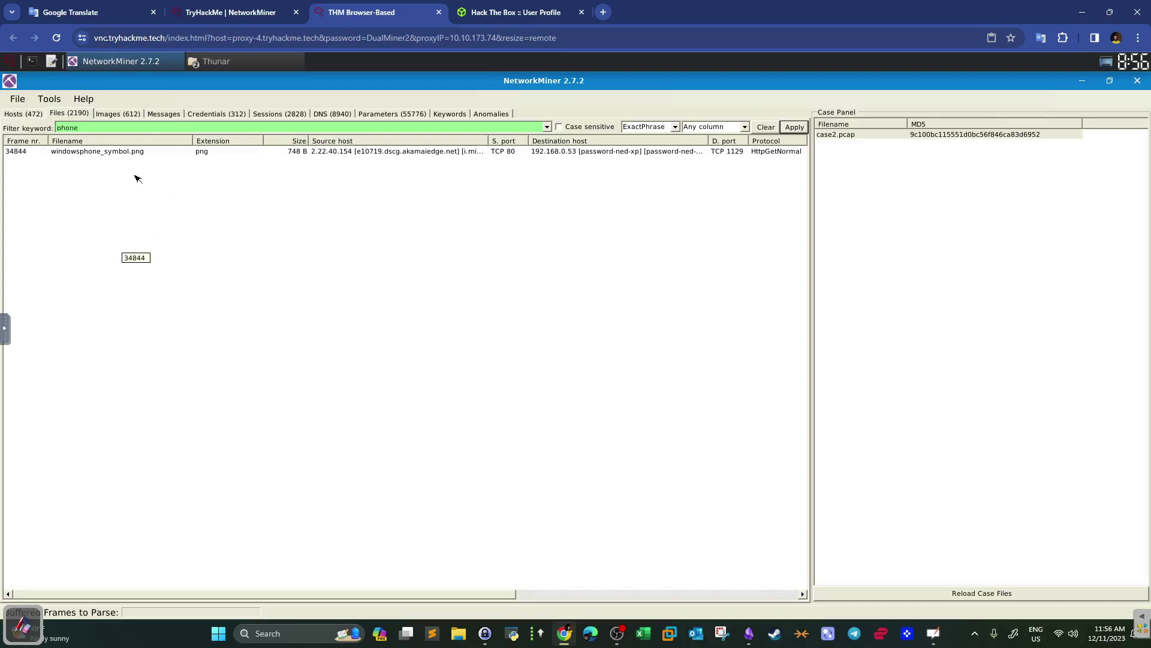
click(90, 153)
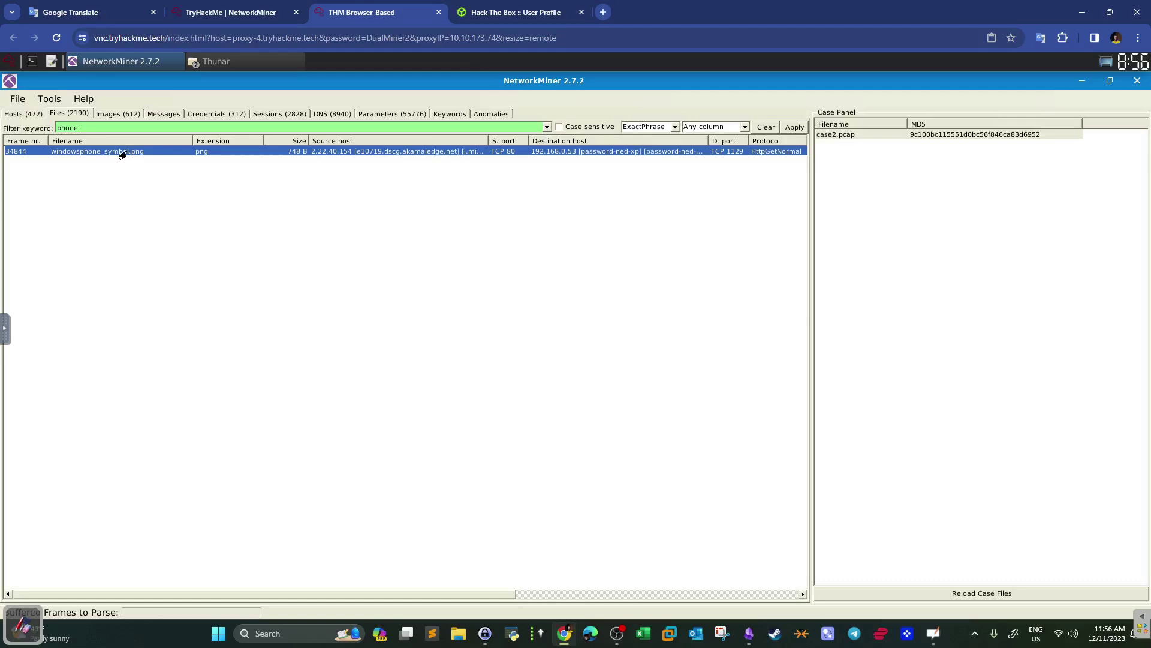
click(772, 129)
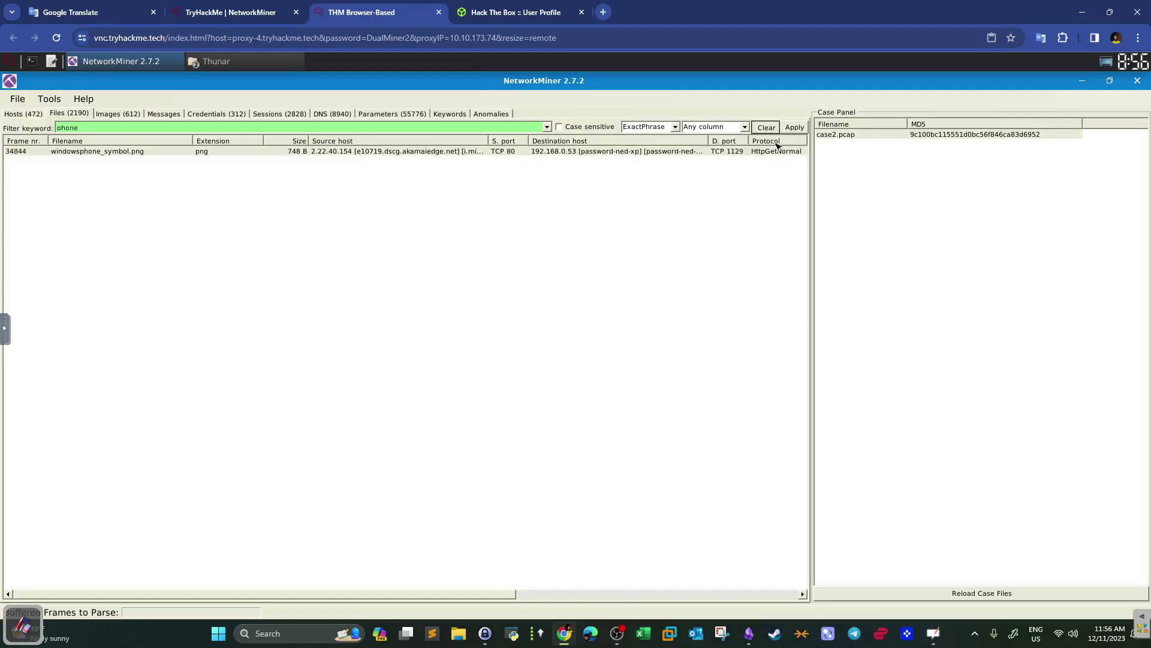
Browse the thumbnails of the images extracted from case2.pcap for pictures of a phone
click(120, 114)
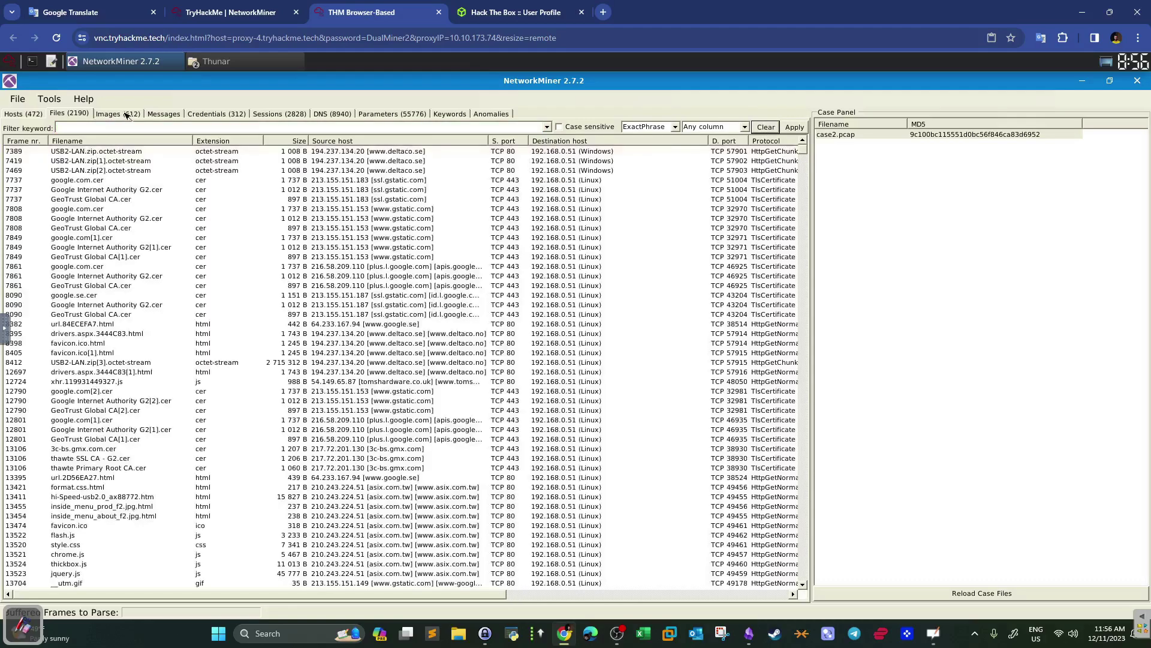
mouse_move(705, 233)
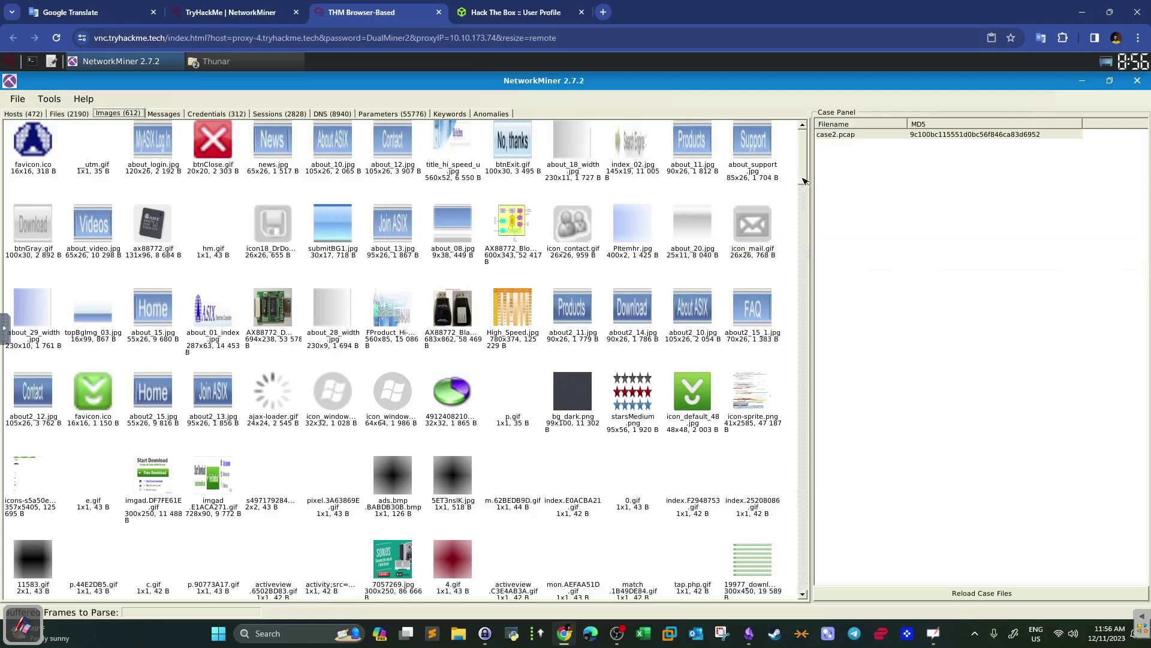
scroll(772, 219, down, 5)
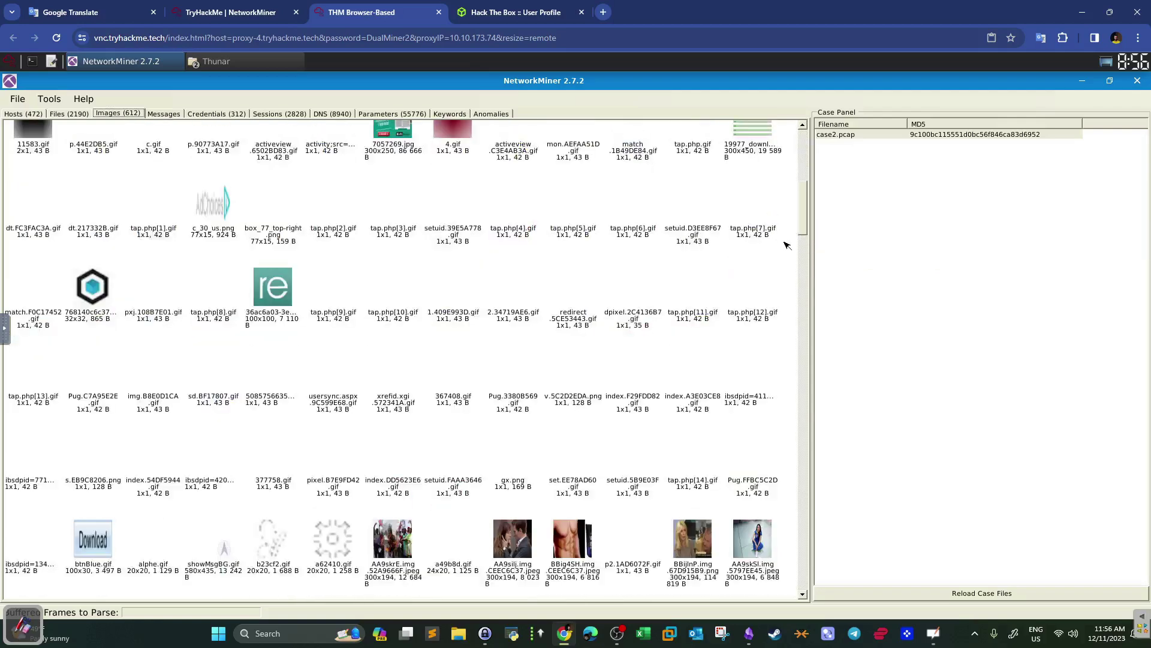
scroll(811, 271, down, 6)
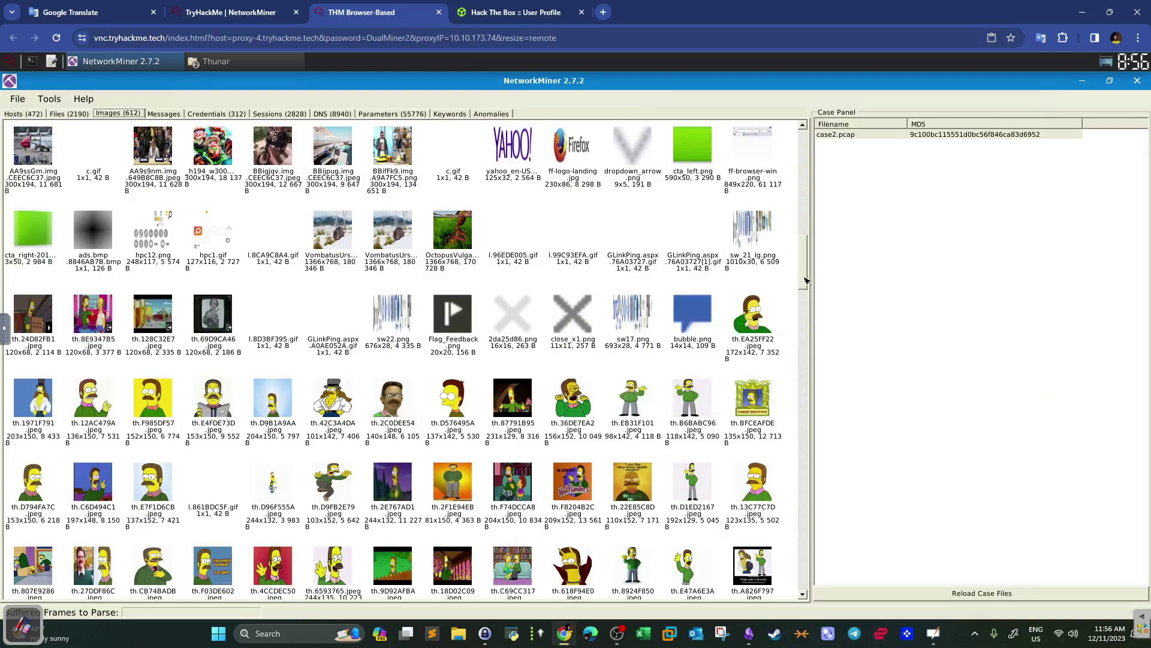
scroll(809, 327, down, 1)
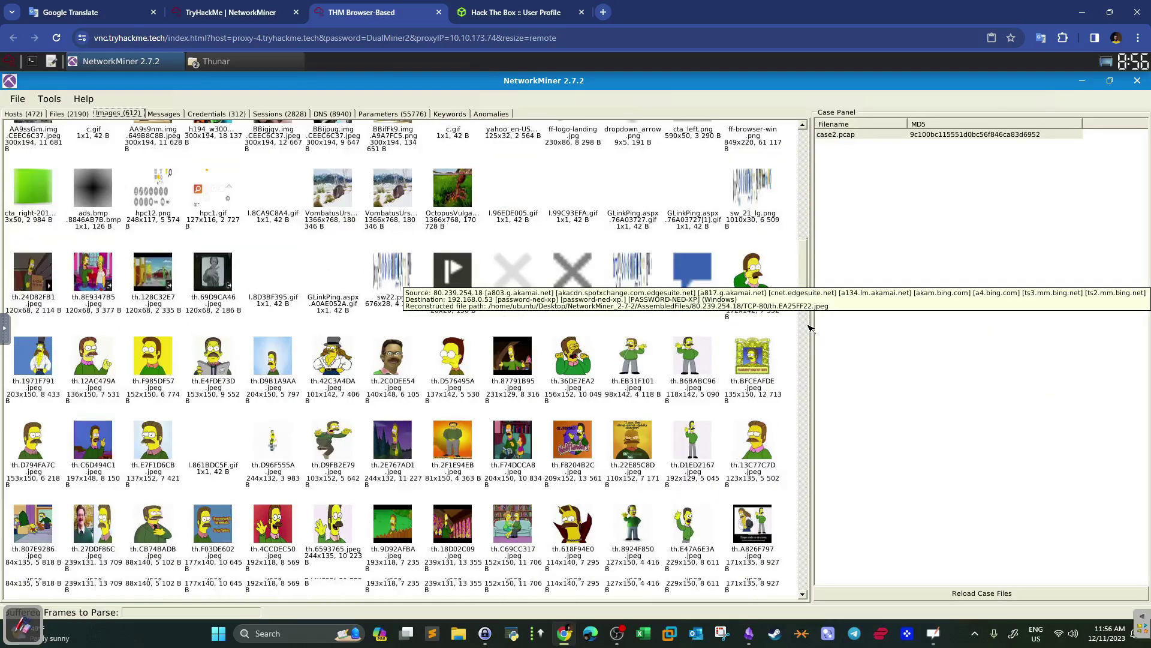
scroll(809, 327, down, 5)
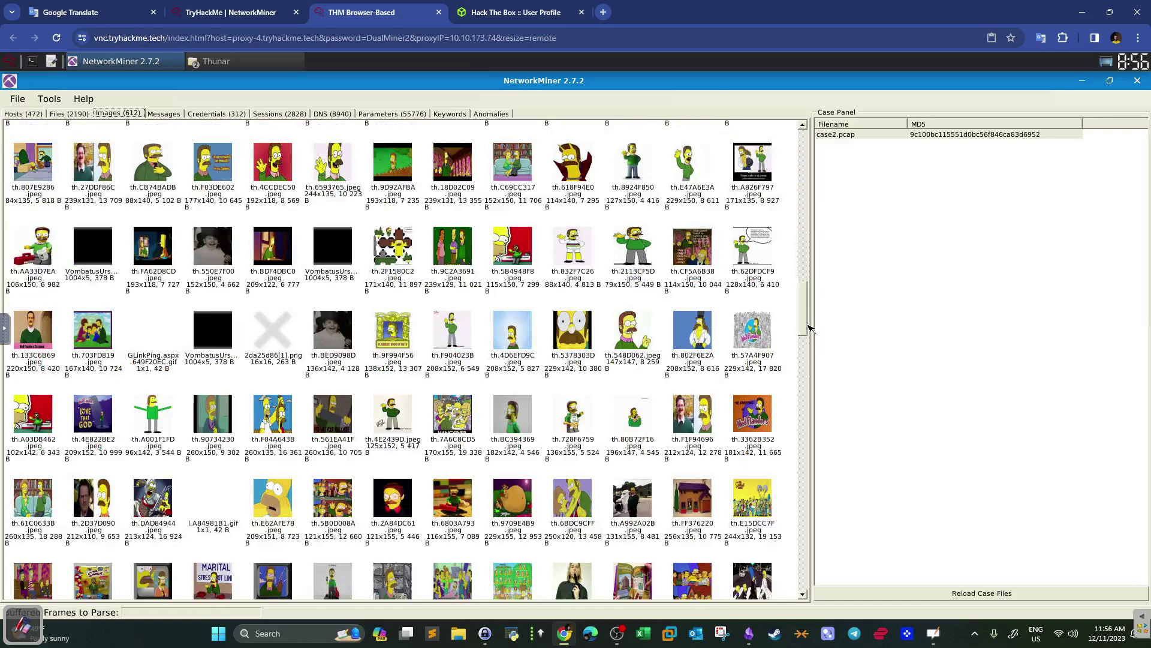
click(806, 356)
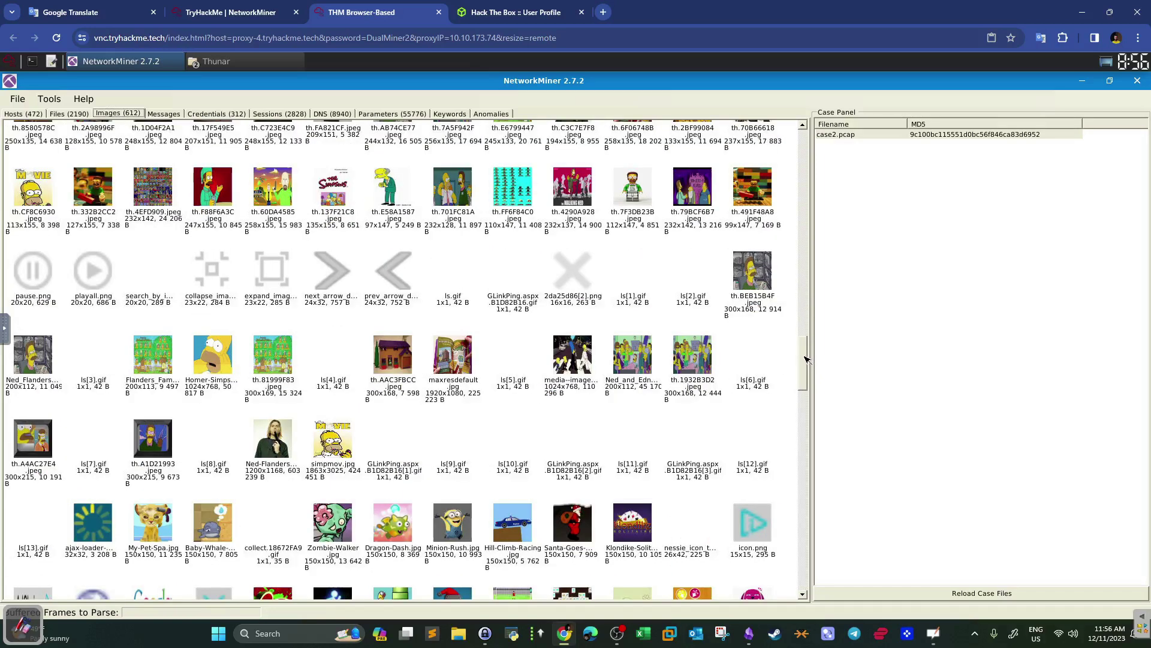
click(809, 417)
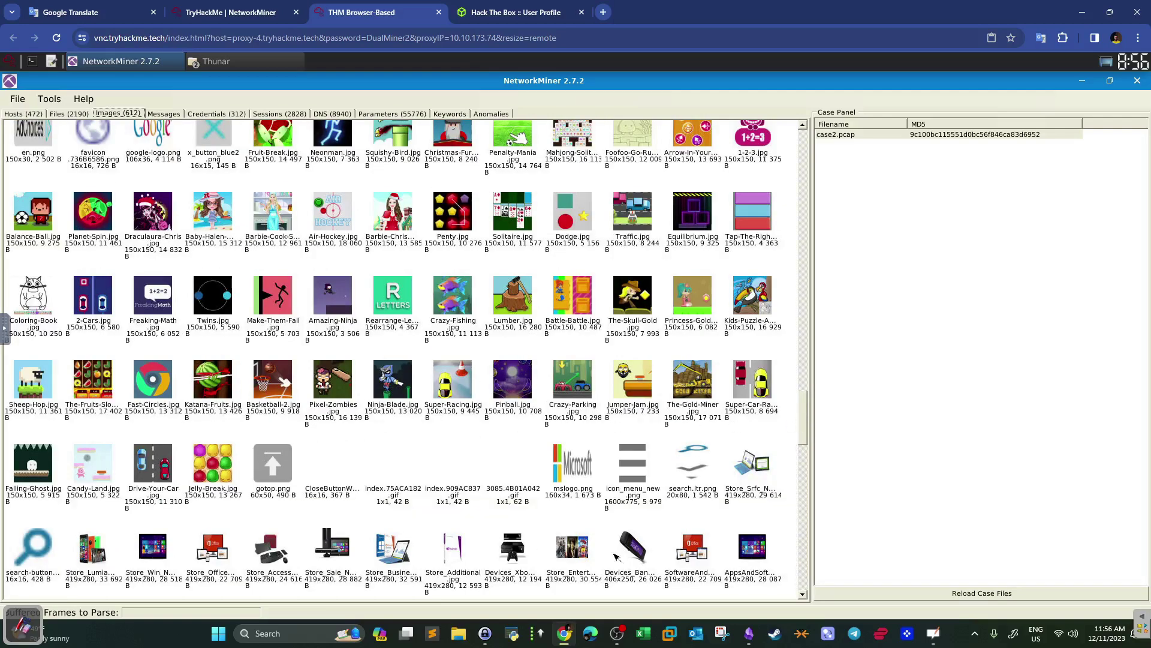
click(807, 487)
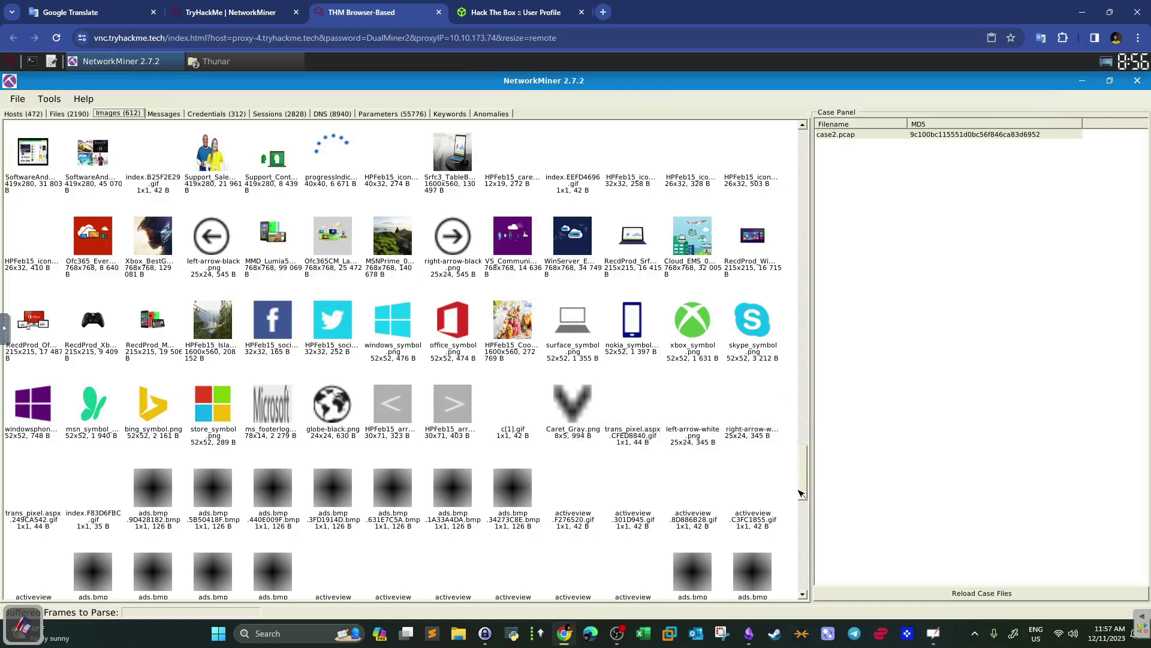
scroll(808, 412, down, 10)
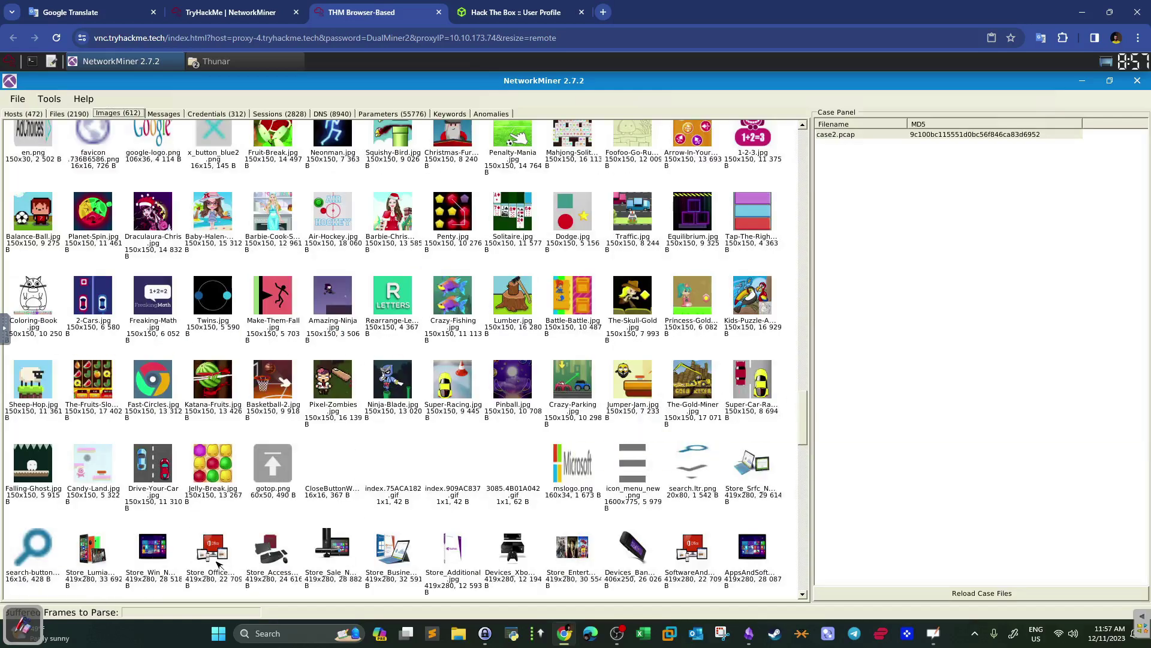
mouse_move(89, 571)
click(806, 475)
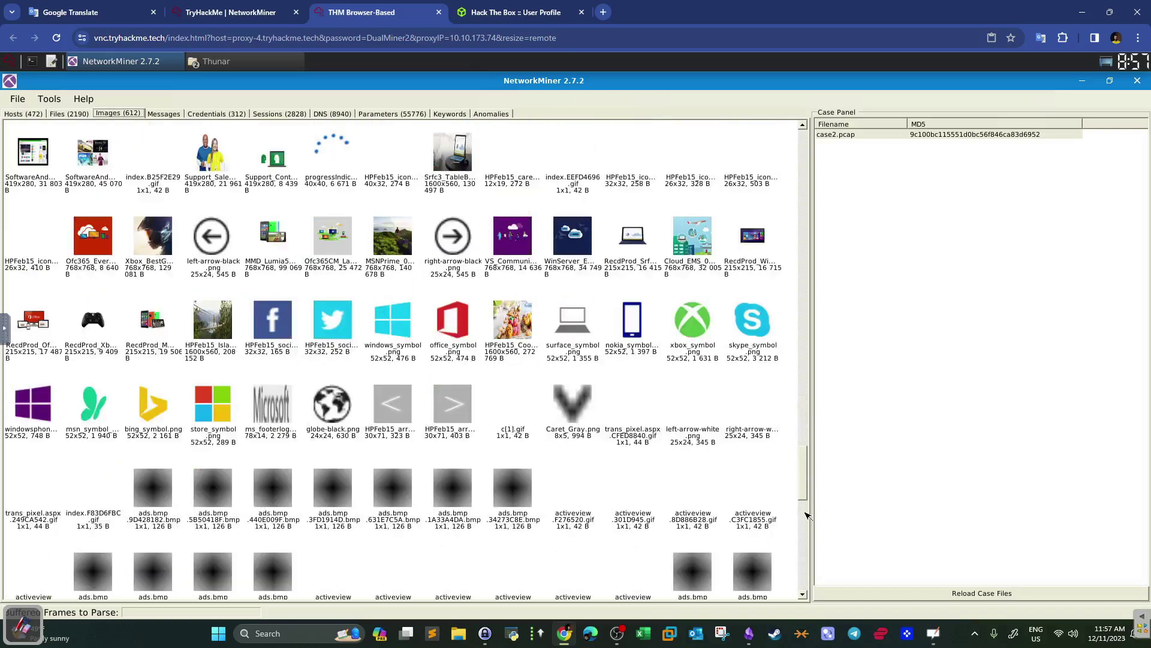
Open the RecdProd_MMD_0303_215x215.jpg phone image, inspect its file path and close it
click(153, 346)
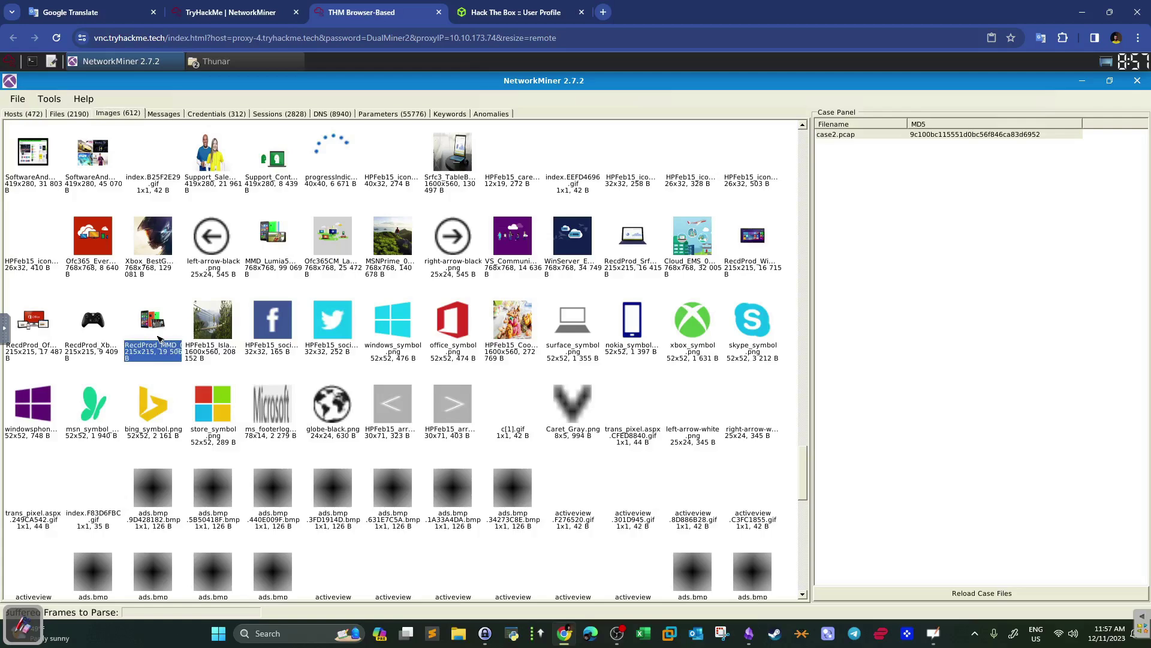
right_click(160, 339)
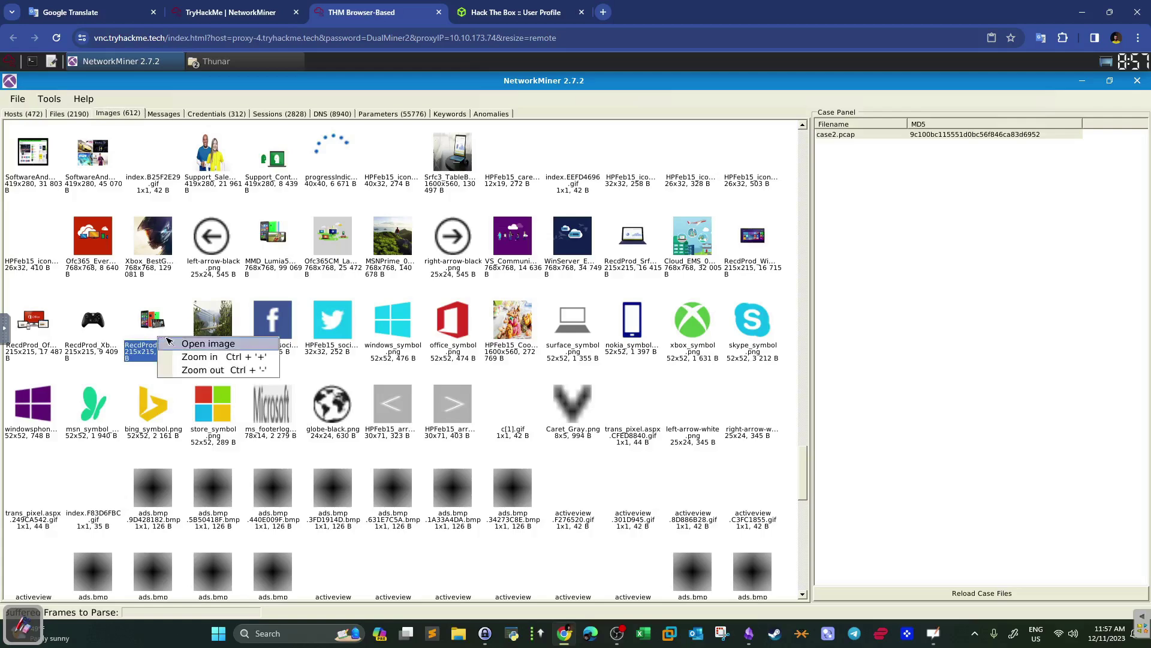
click(185, 345)
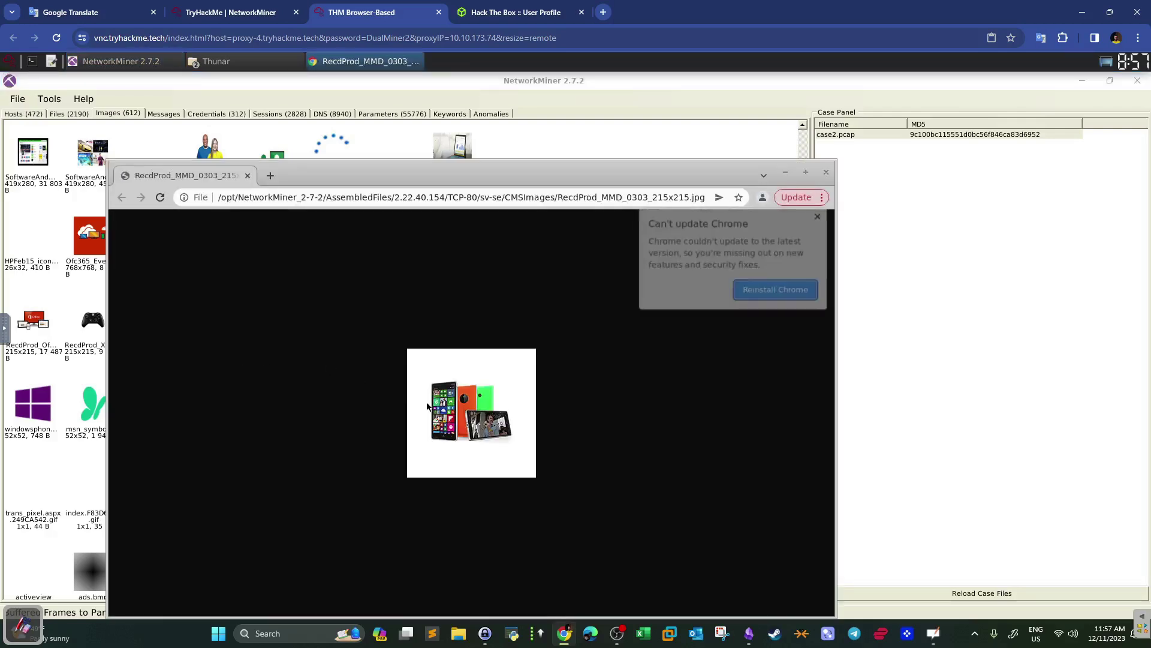
click(820, 216)
click(570, 198)
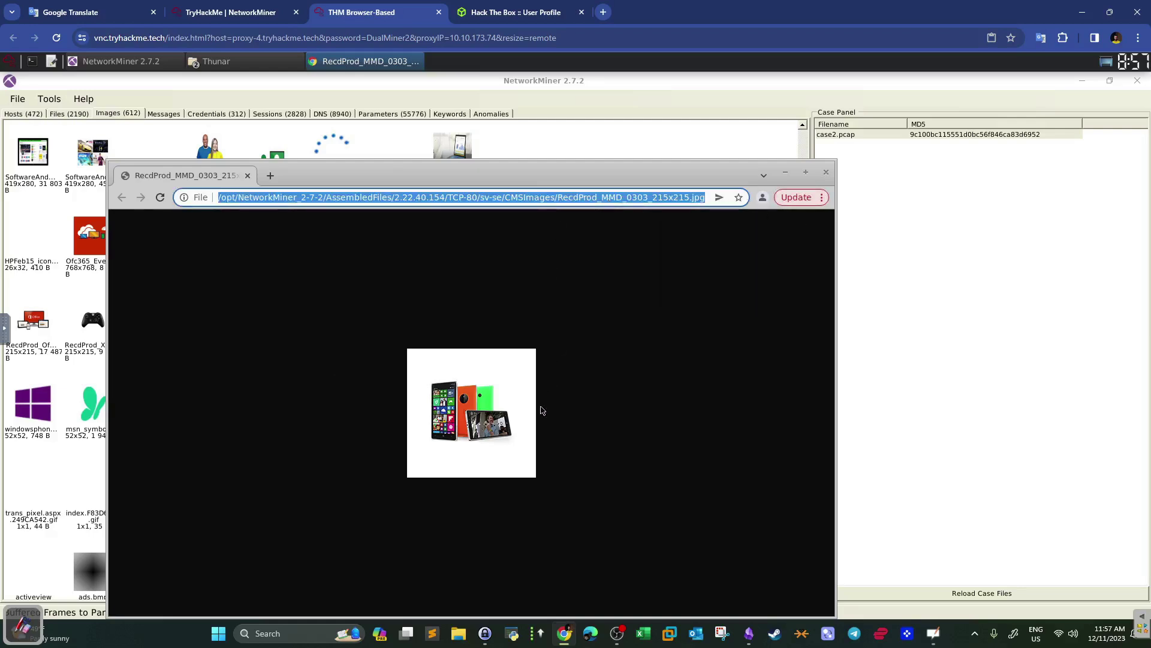
click(358, 198)
click(827, 174)
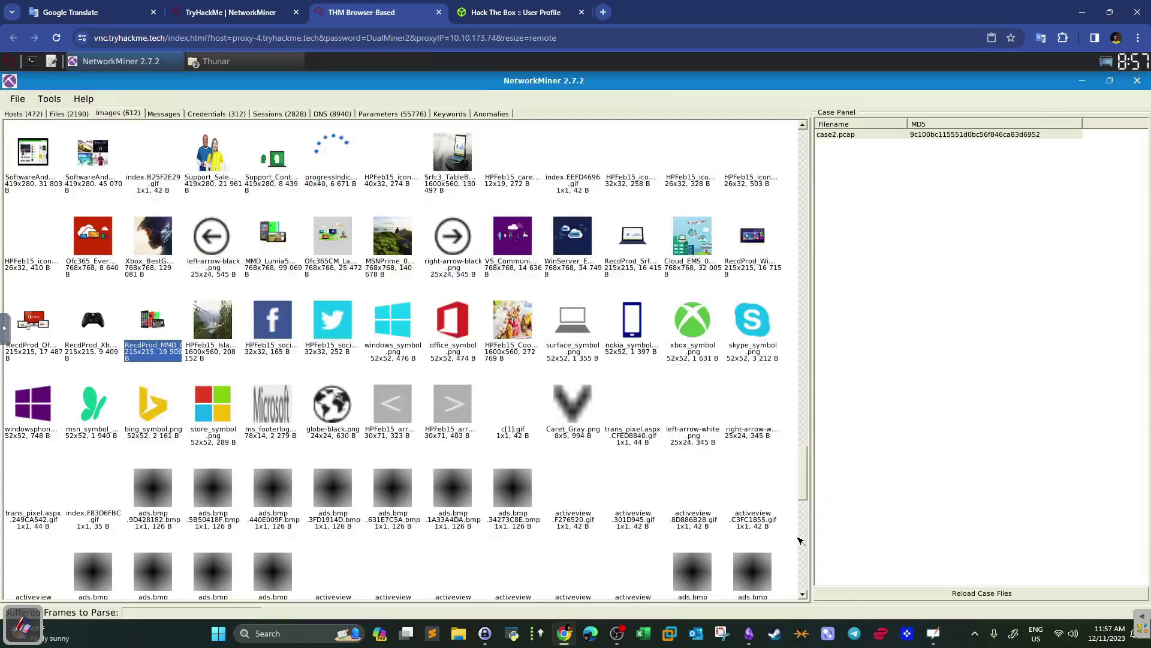
Find and open the MMD_Lumia535_Sin.jpg image and highlight the Lumia535 model name in its file path
click(801, 541)
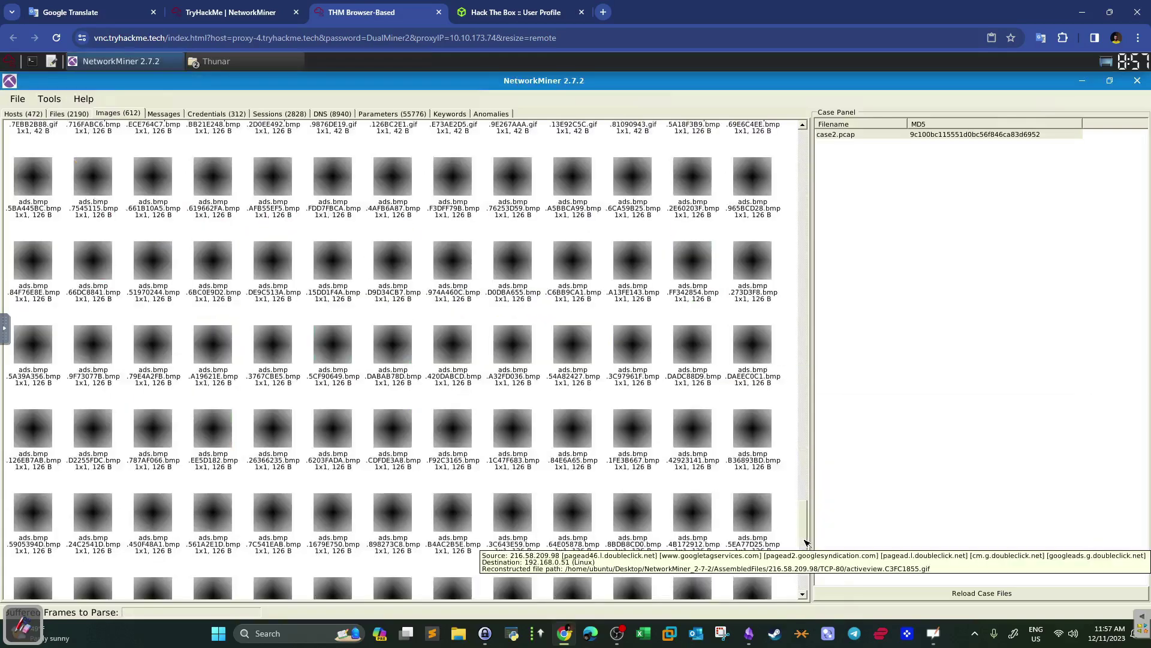
click(805, 584)
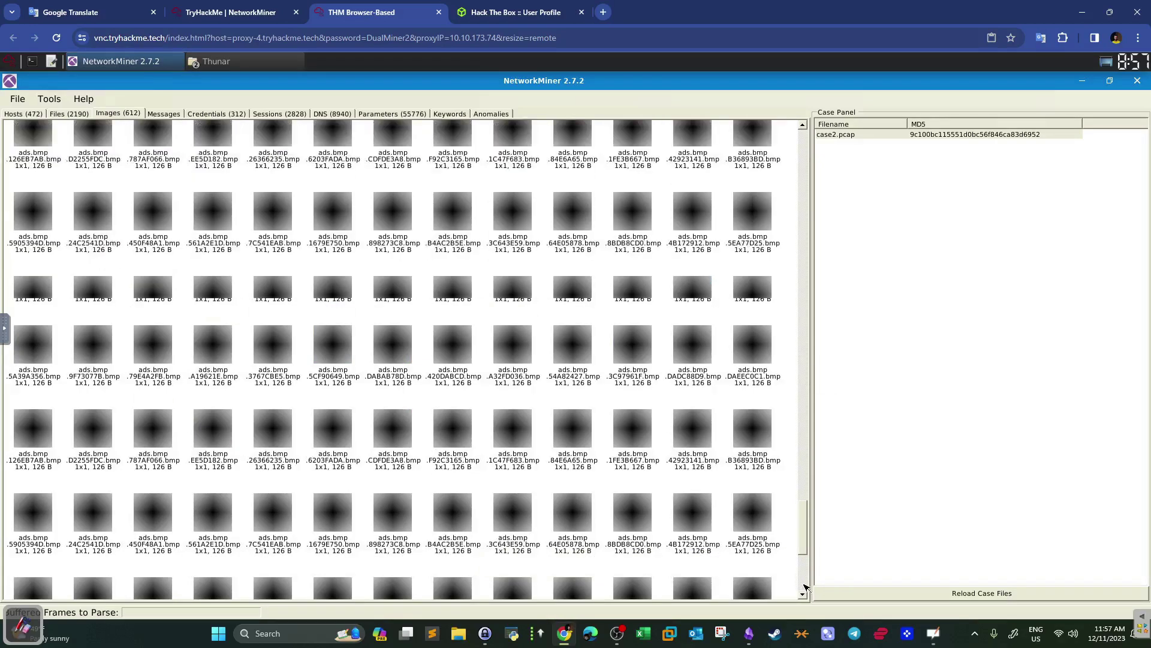
click(803, 451)
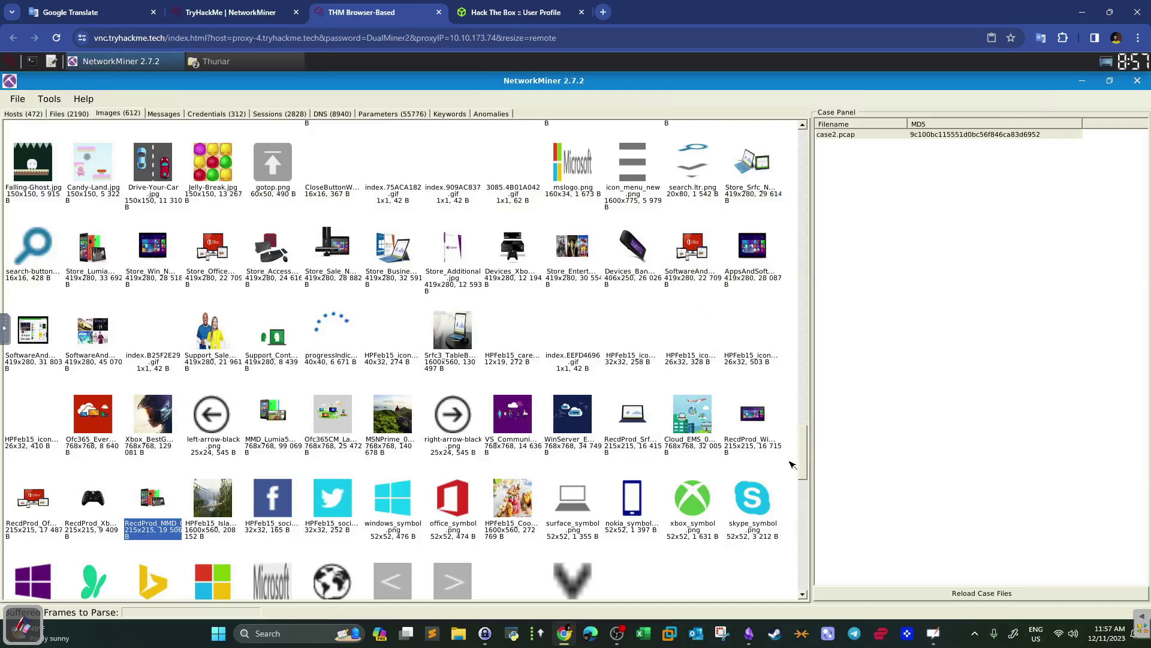
click(272, 430)
right_click(273, 430)
click(381, 306)
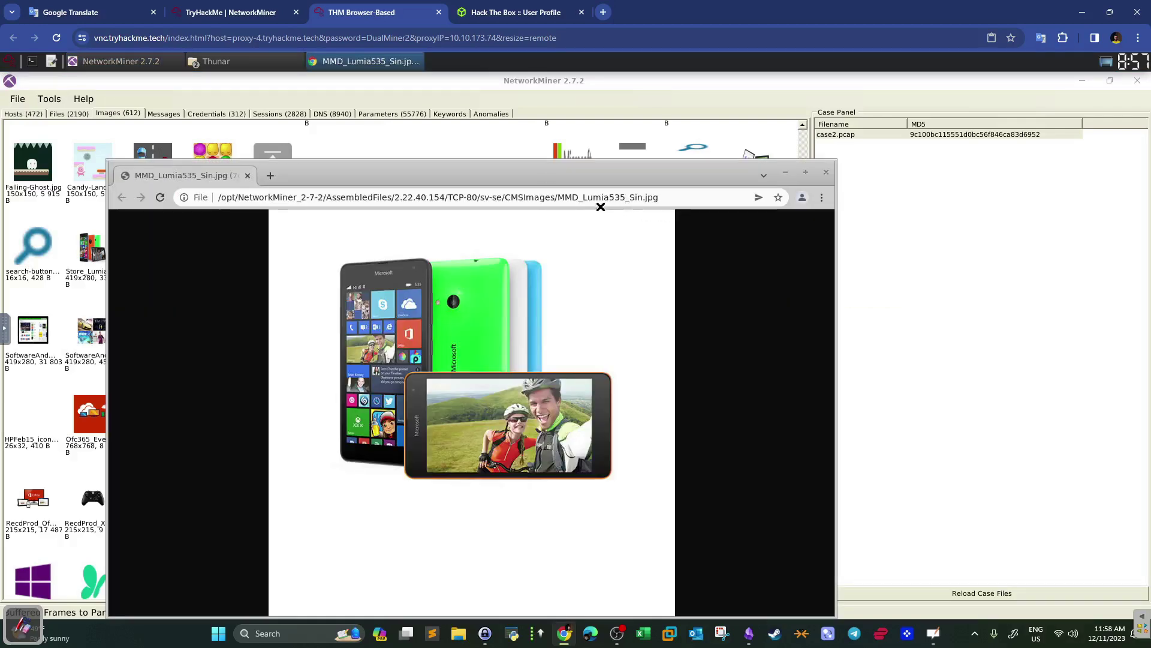
drag(580, 197, 628, 198)
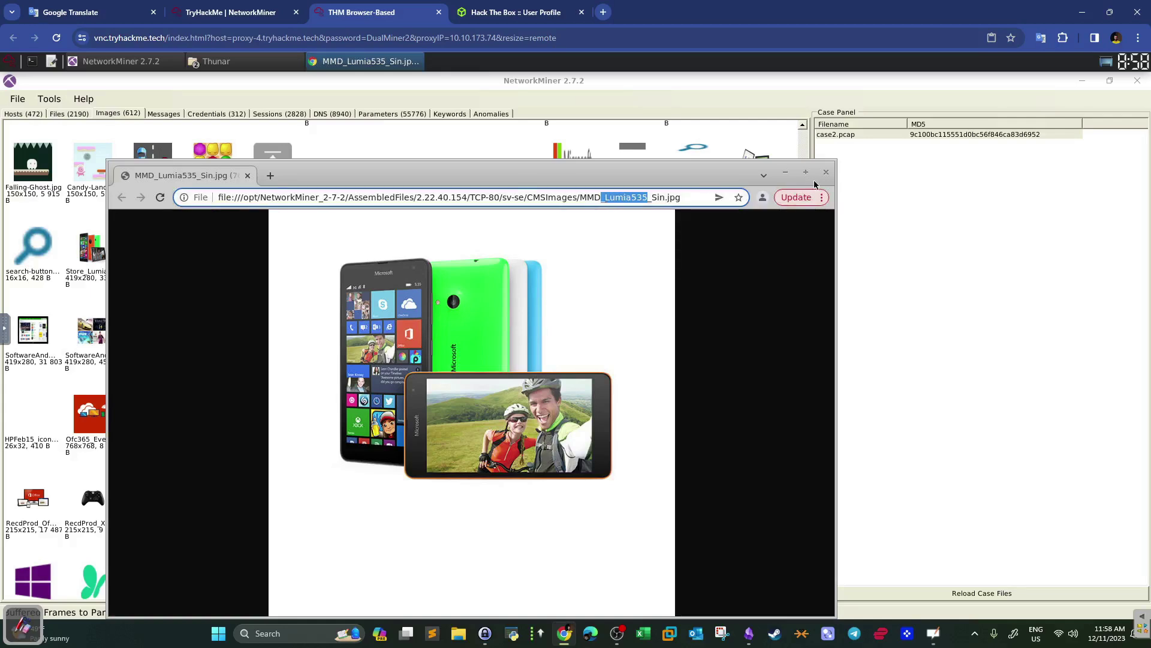
Close the phone image, filter the extracted files by the keyword lumia and select each matching file
key(ctrl+w)
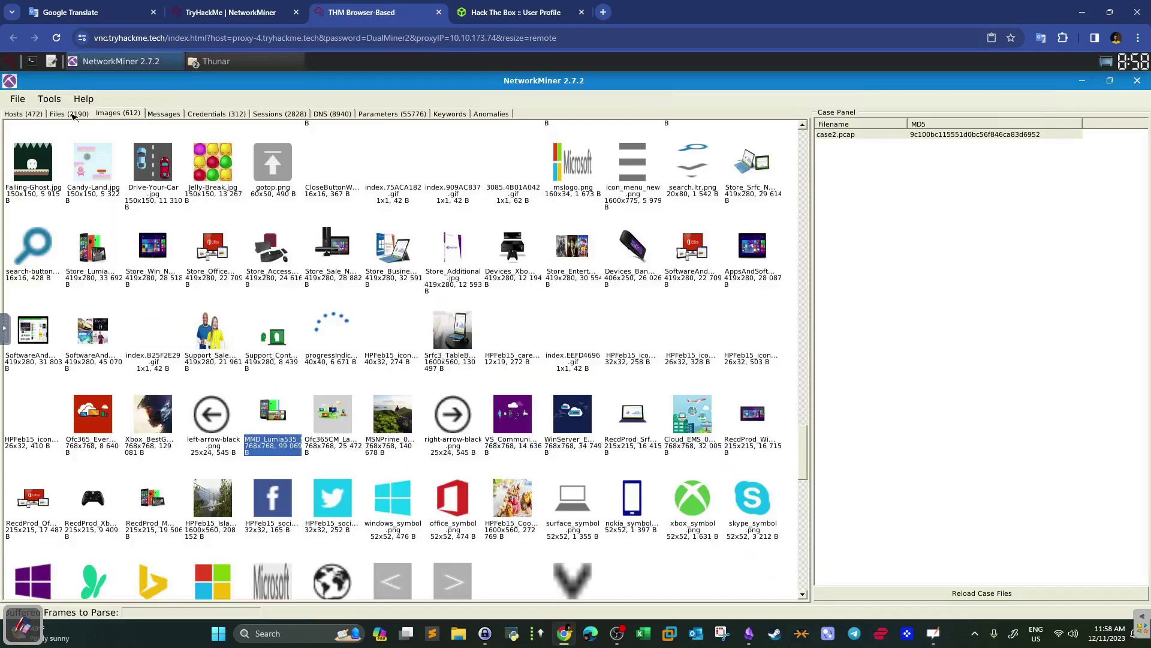
click(70, 113)
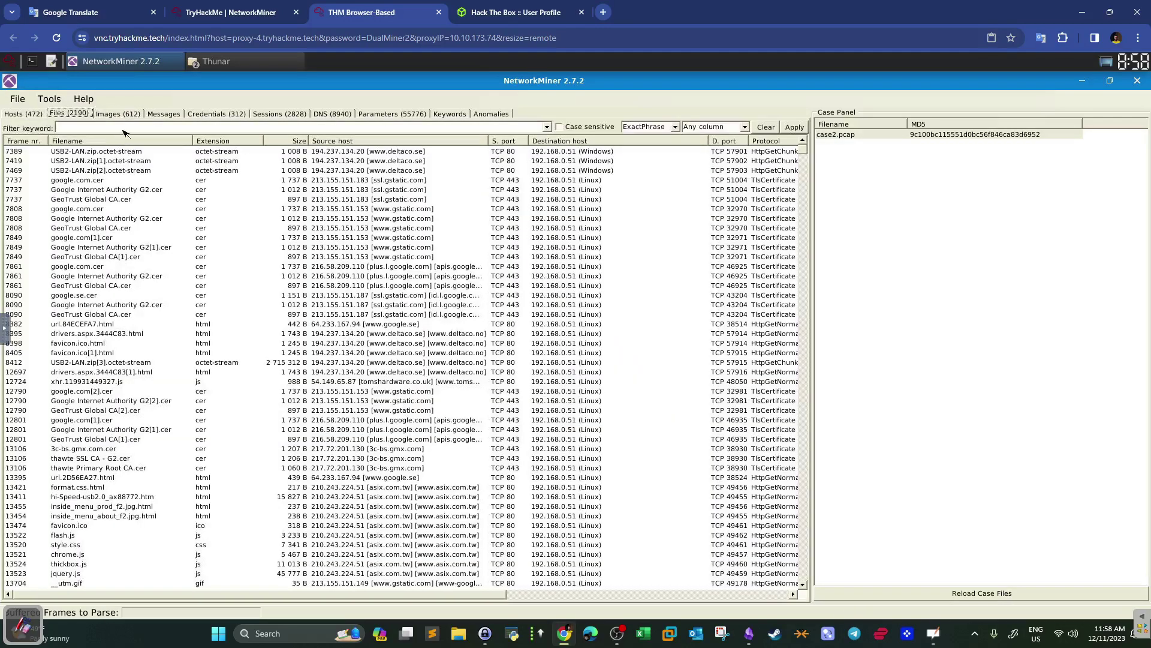
click(123, 128)
click(790, 127)
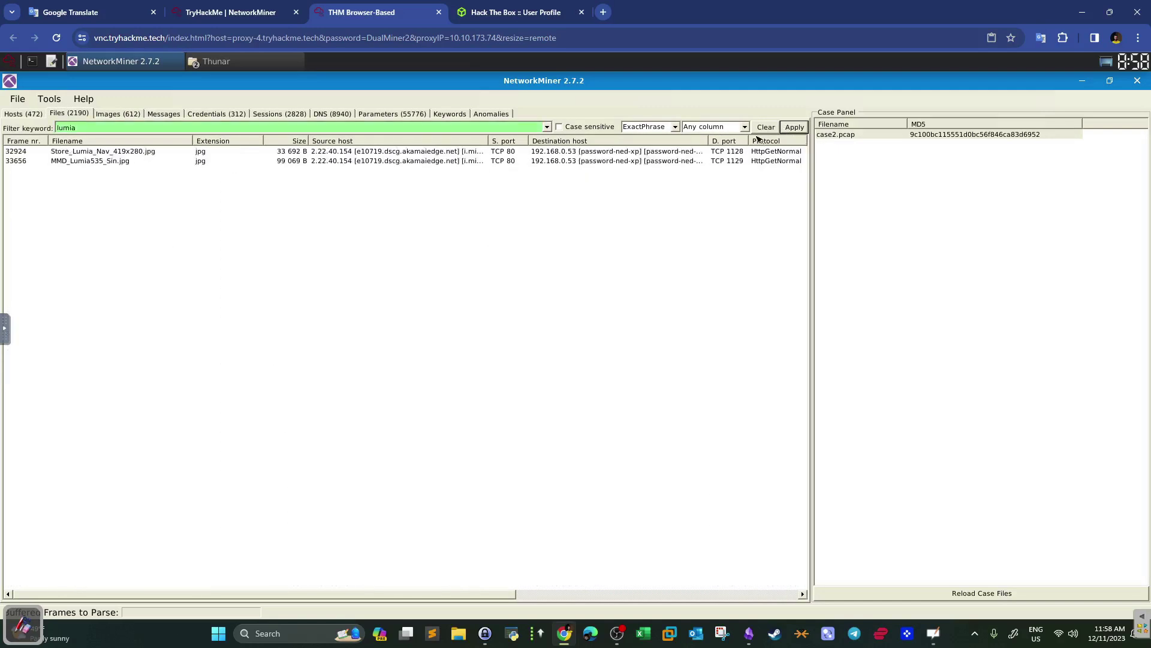
click(88, 161)
click(101, 153)
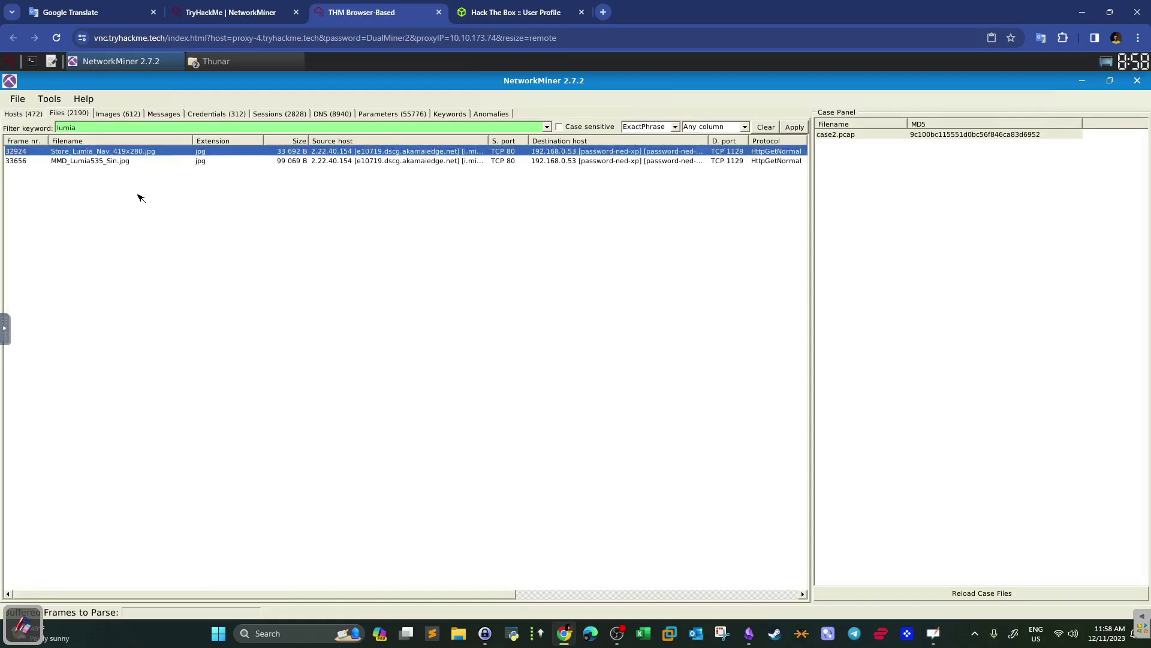
click(120, 162)
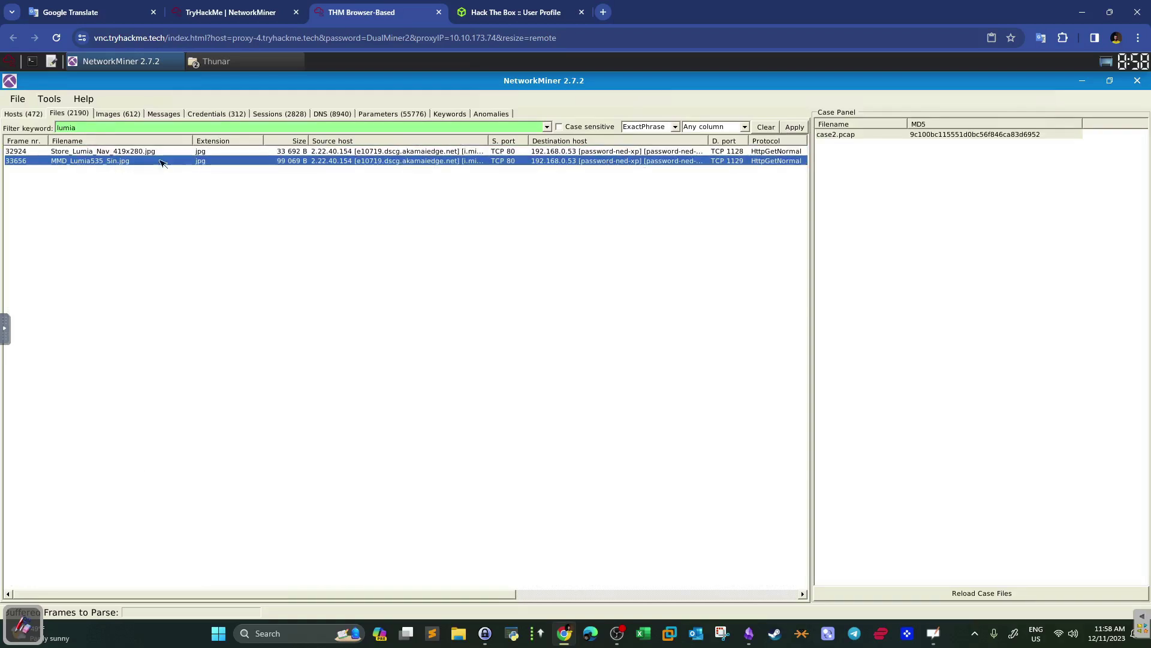
Open the Store_Lumia_Nav_419x280.jpg file, highlight Lumia in its file path and close the image
right_click(126, 154)
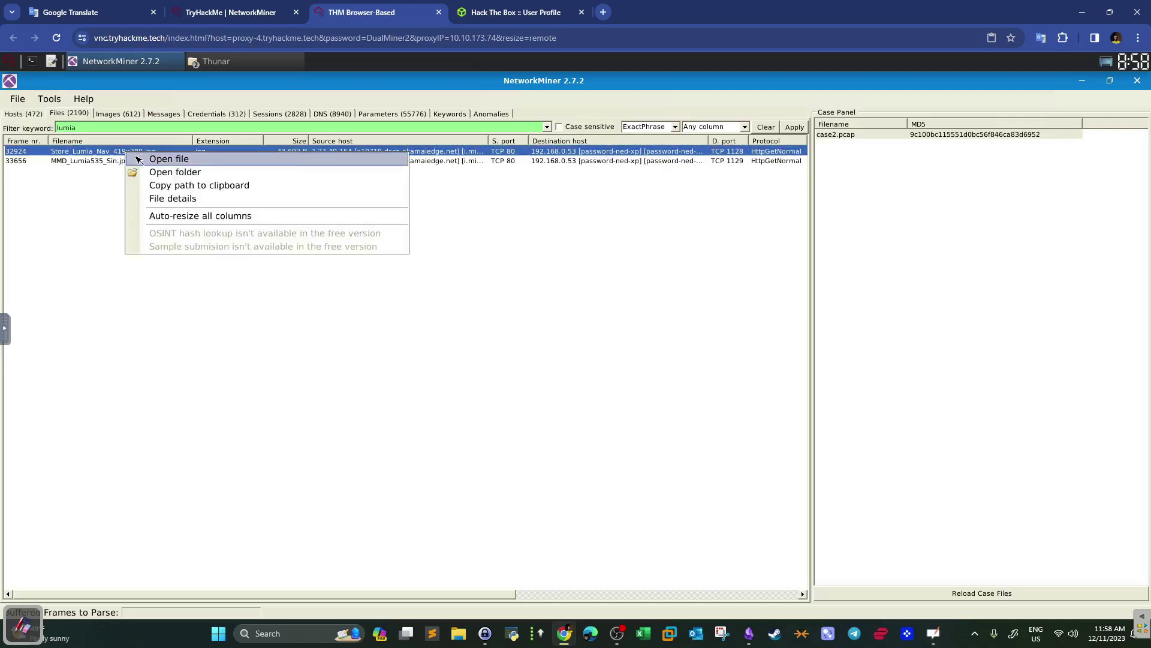
click(142, 162)
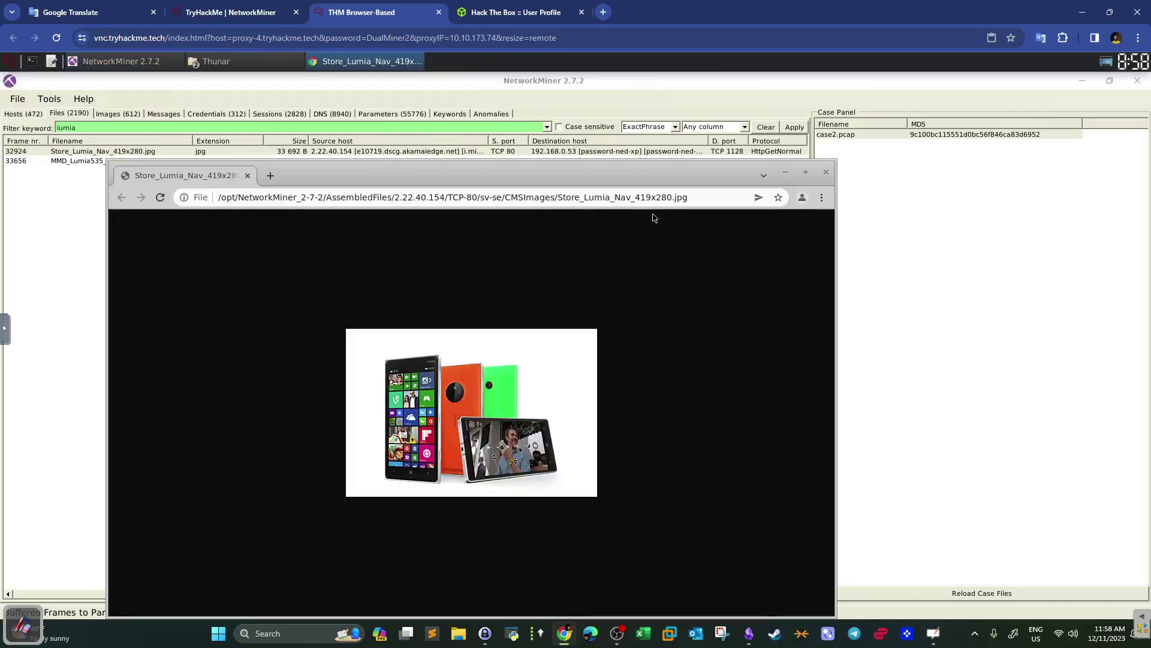
drag(586, 200, 609, 198)
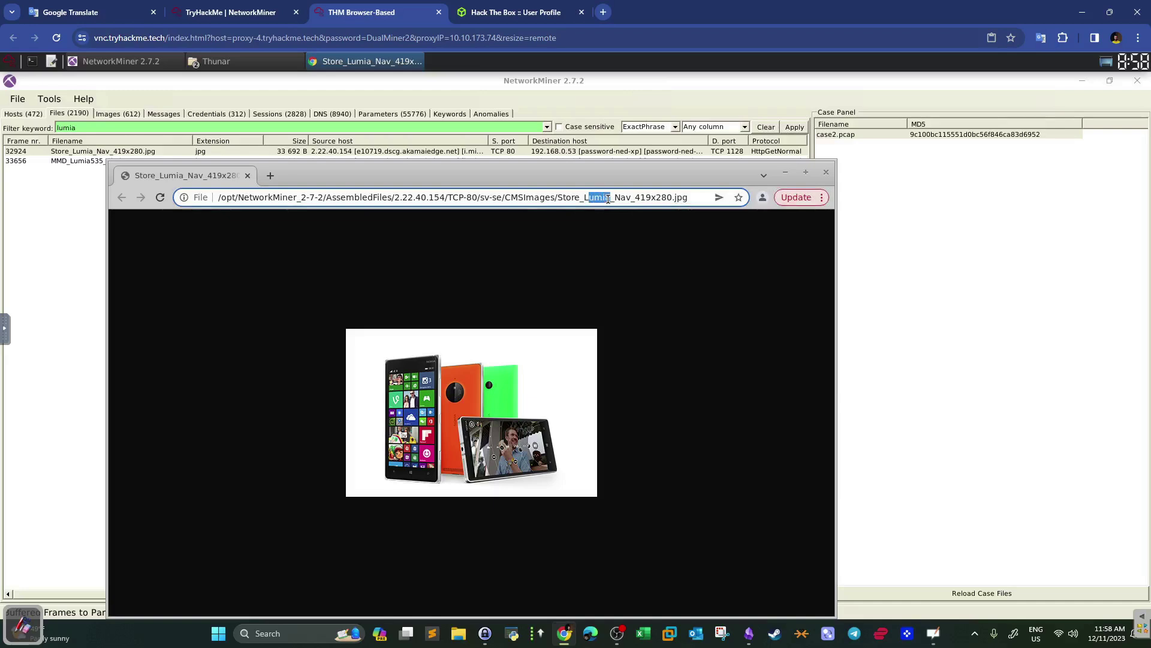
click(825, 172)
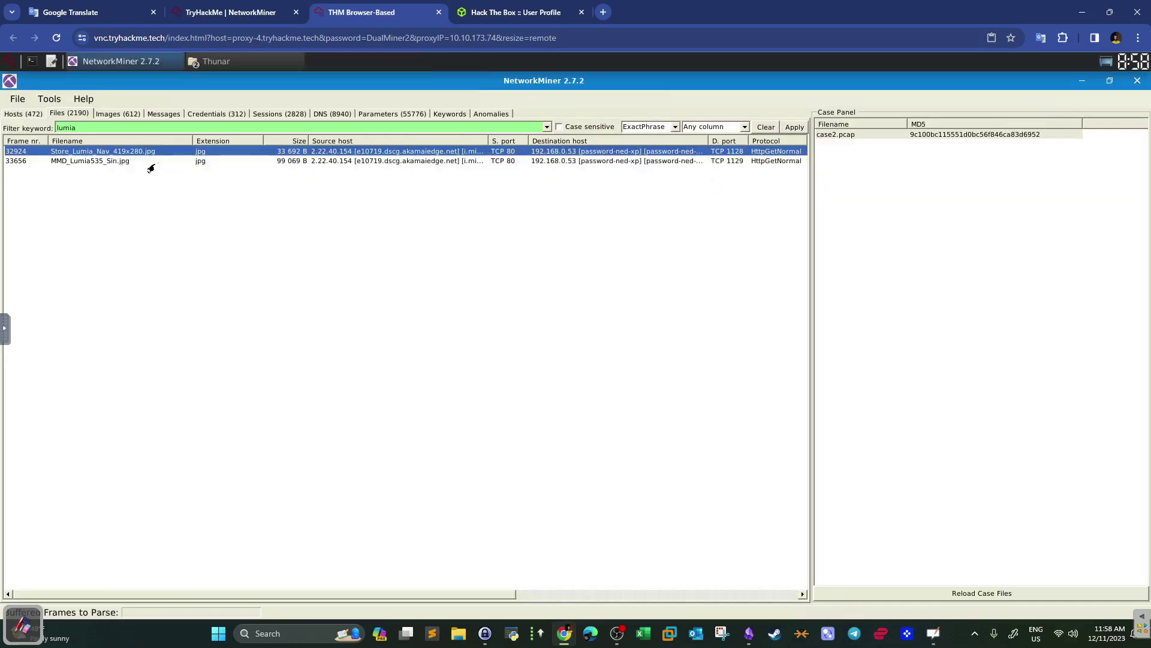
Open MMD_Lumia535_Sin.jpg from the filtered files to view the phone picture, then close it
right_click(92, 164)
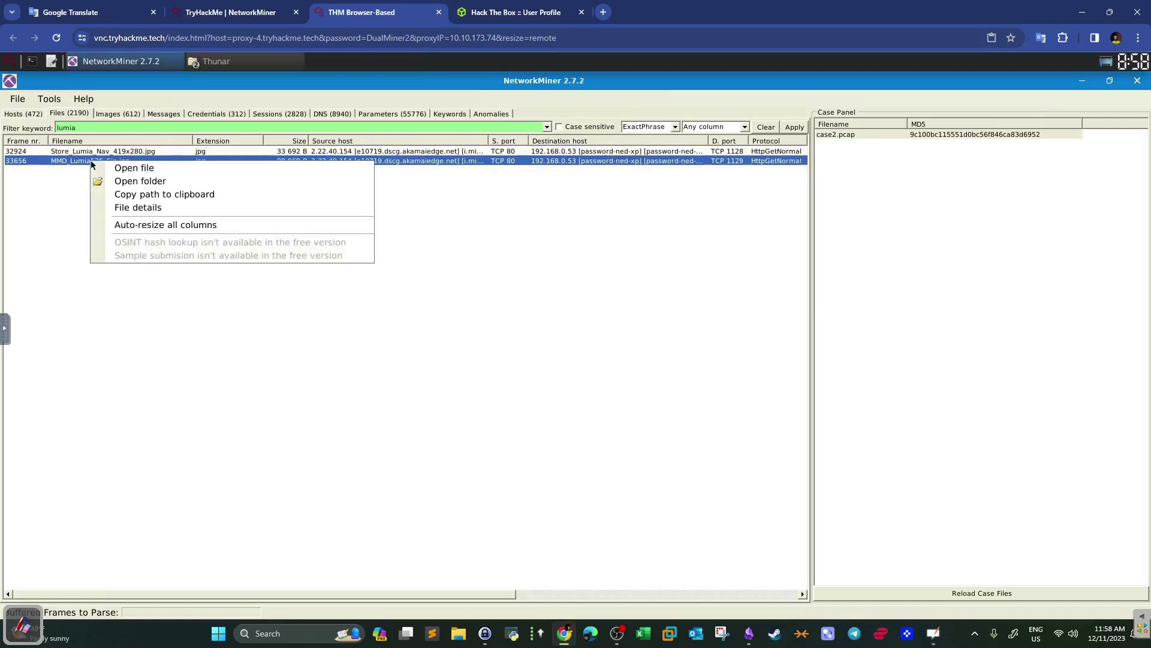
click(108, 170)
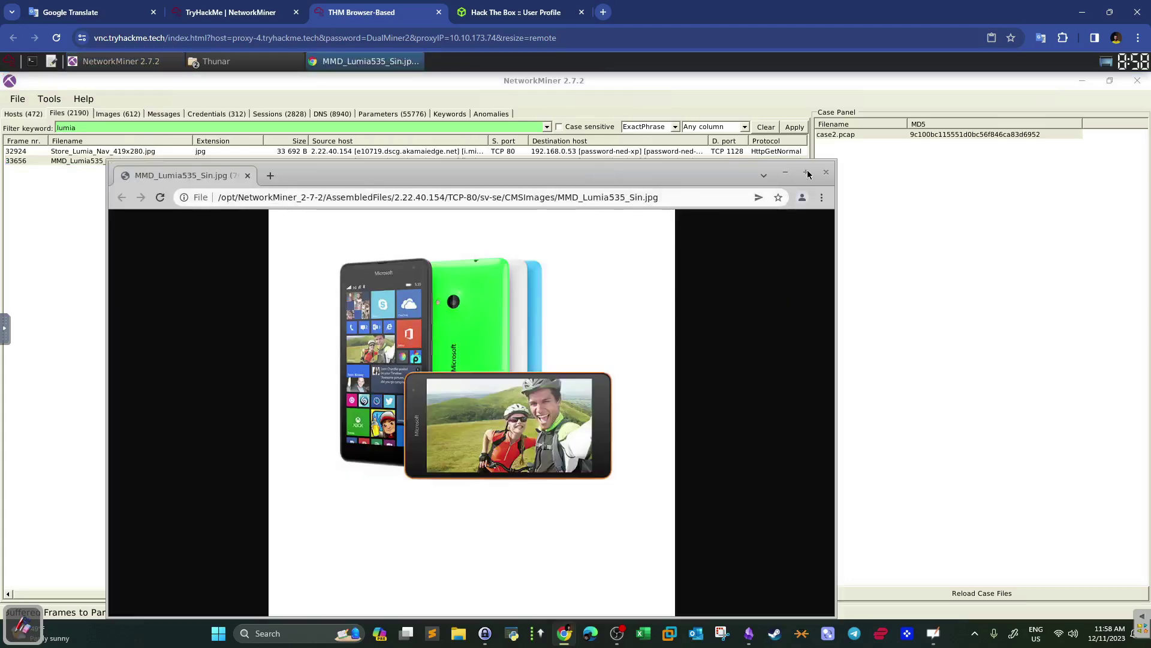
click(825, 172)
Search Google for lumia 535 in a new browser tab and close the tab after checking the results
click(603, 12)
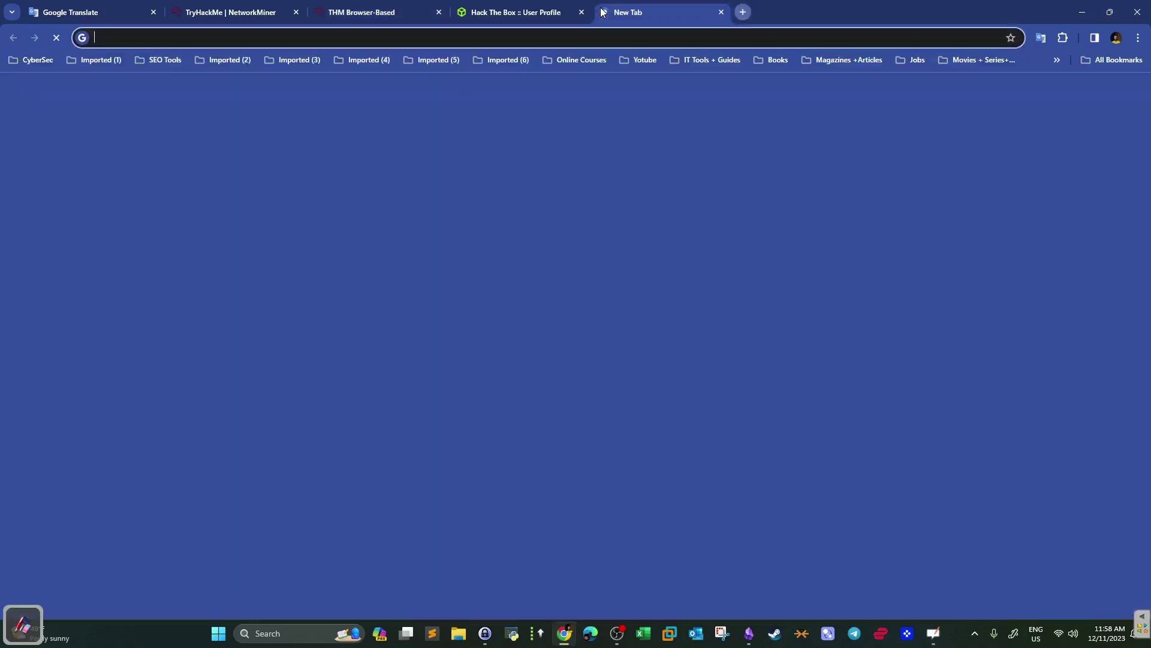
text(lum)
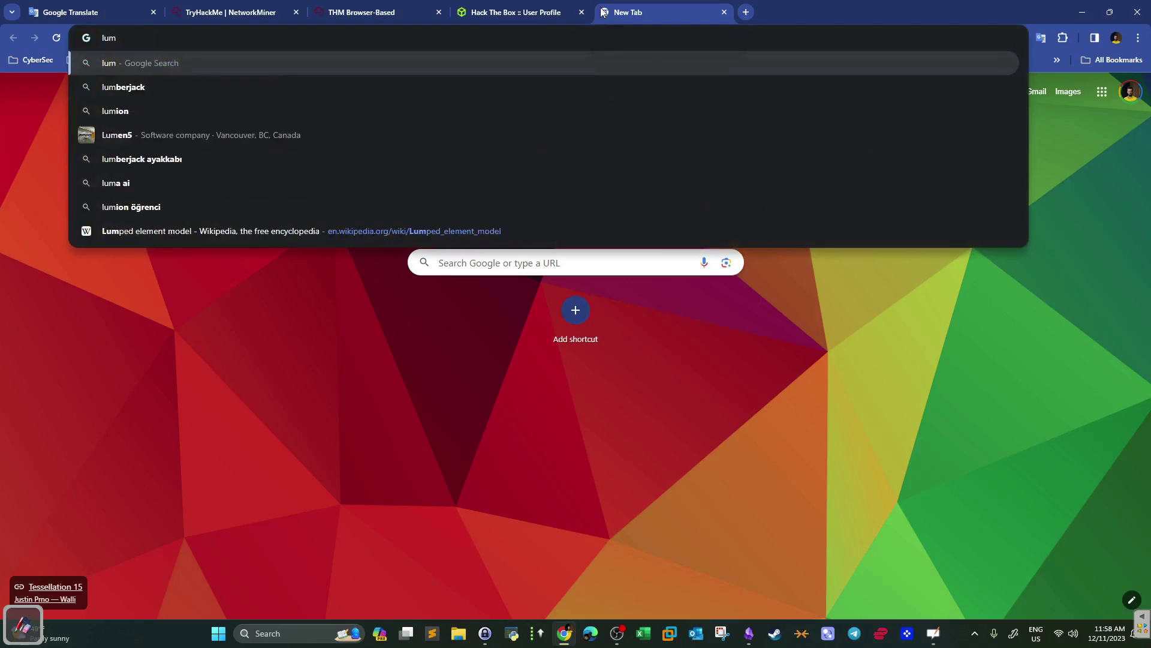
text(ia 535)
key(Return)
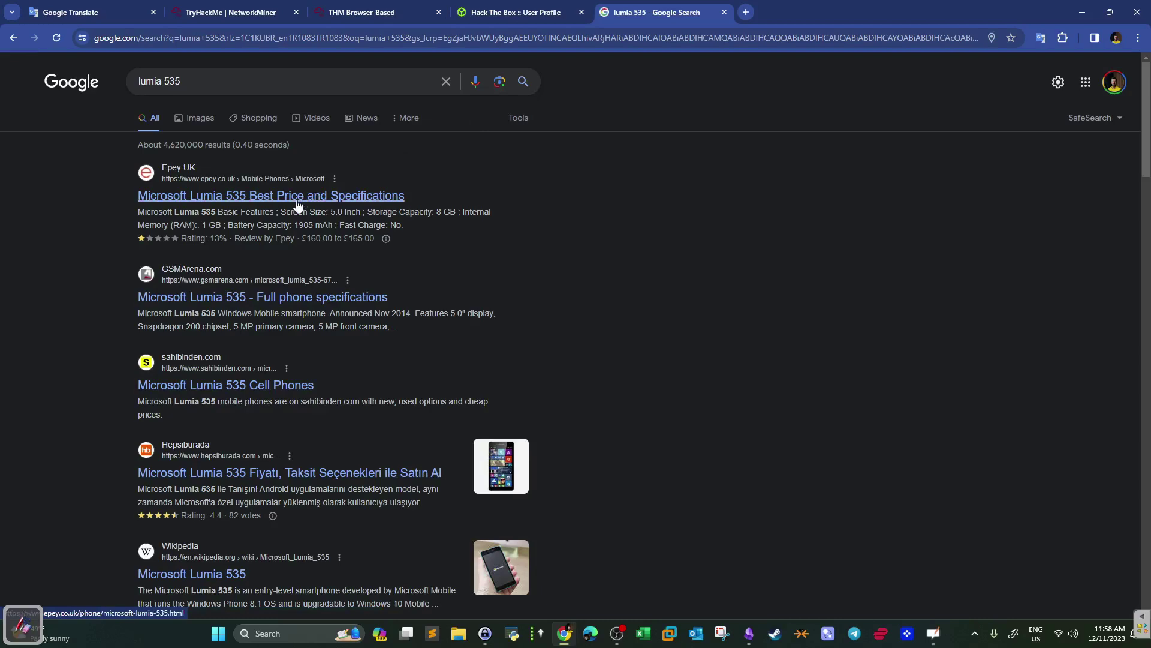
click(724, 12)
Highlight the fish image source IP question in the TryHackMe room, then clear the lumia filter in NetworkMiner
click(241, 7)
click(268, 363)
drag(268, 362, 414, 364)
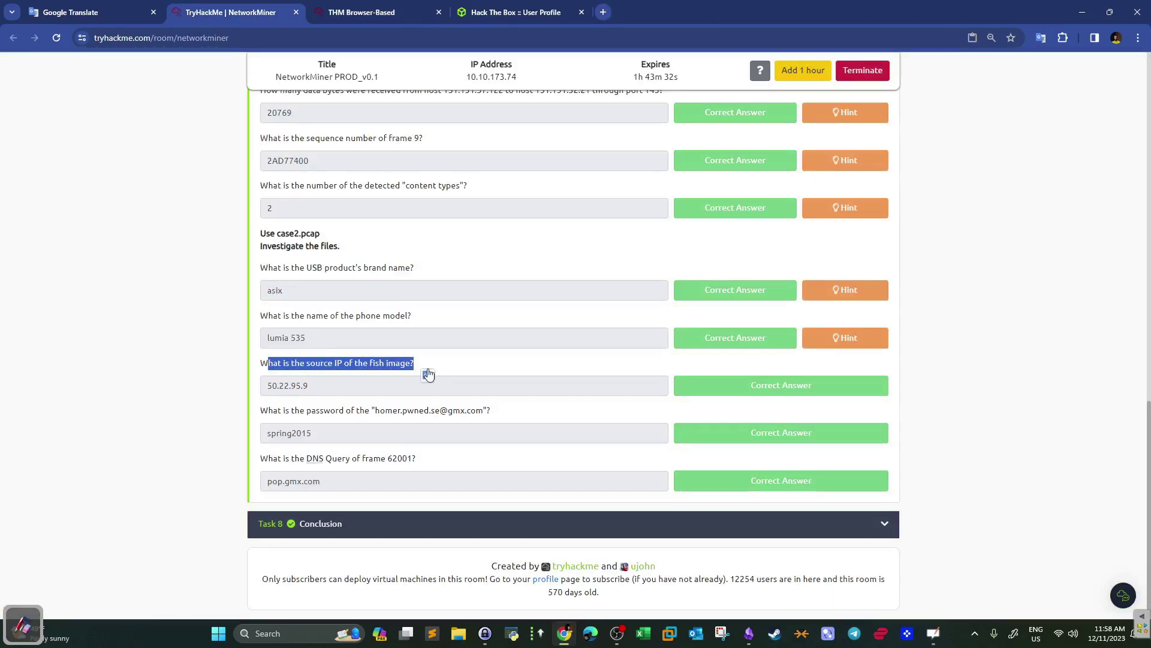
click(412, 9)
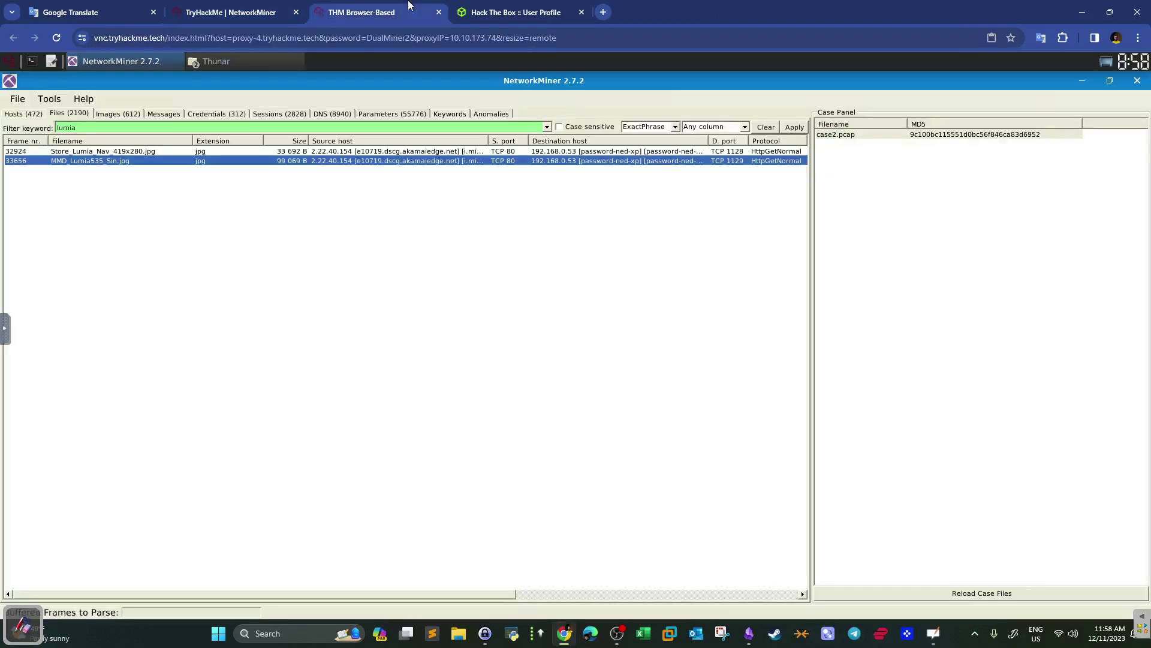
click(773, 129)
Filter the extracted files by the keyword fish and select Crazy-Fishing.jpg to check its source host
click(123, 114)
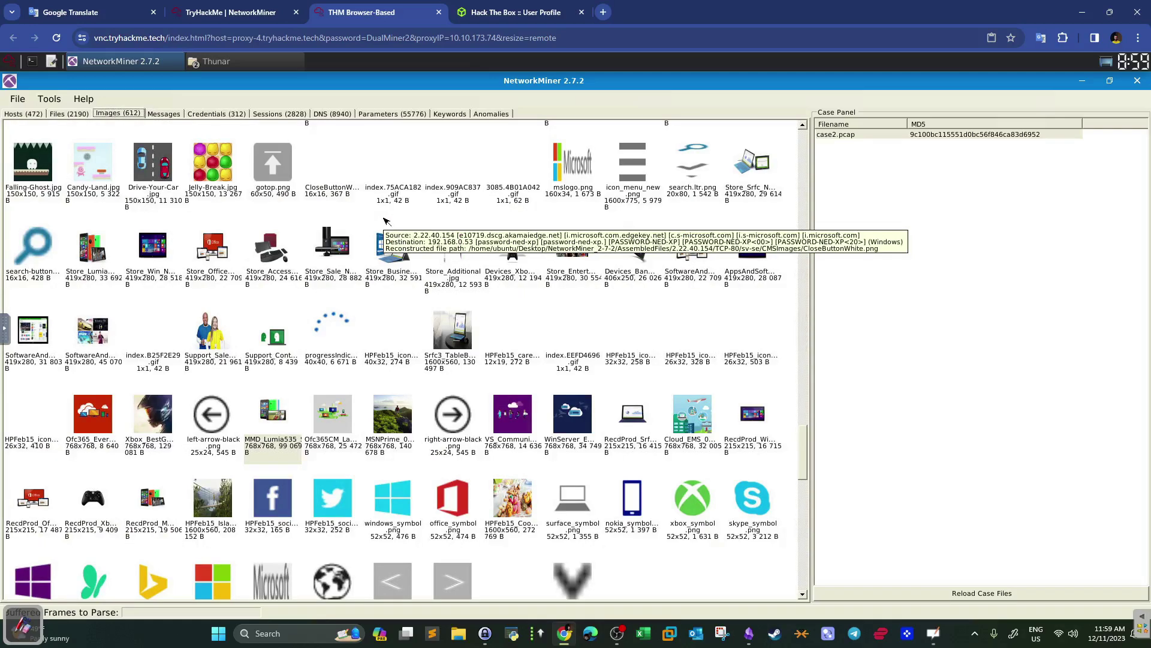
click(69, 114)
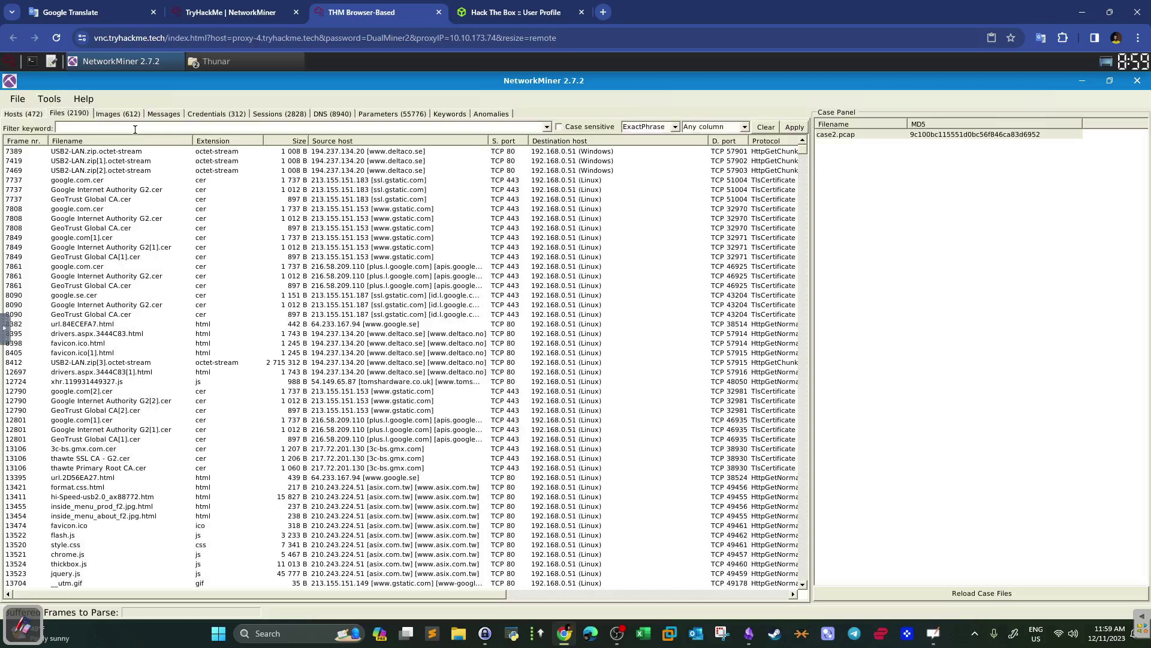
key(Return)
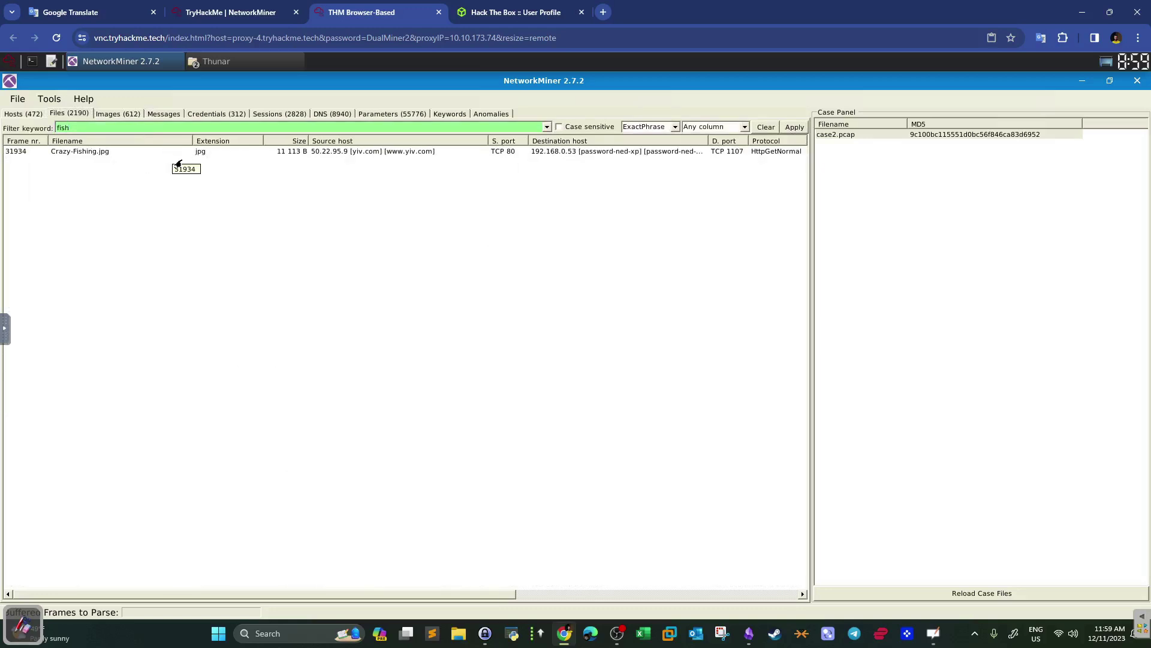
click(70, 153)
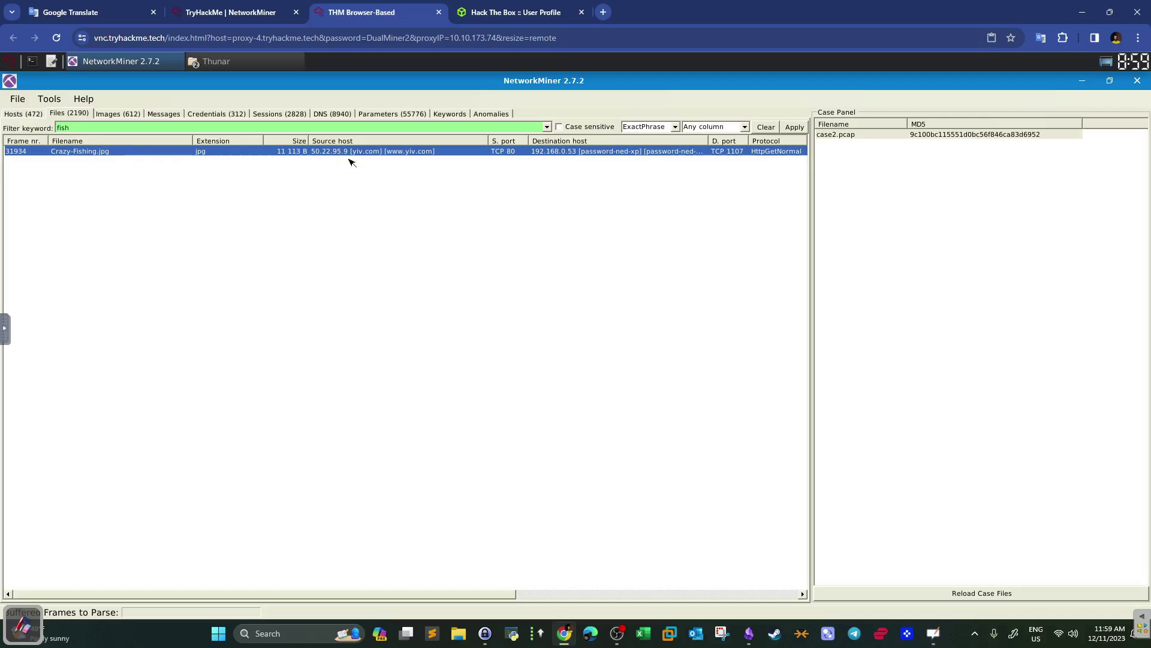
Switch to the TryHackMe room, check the fish image source IP answer and highlight the e-mail account password question
click(240, 11)
click(321, 393)
double_click(319, 393)
drag(274, 410, 488, 411)
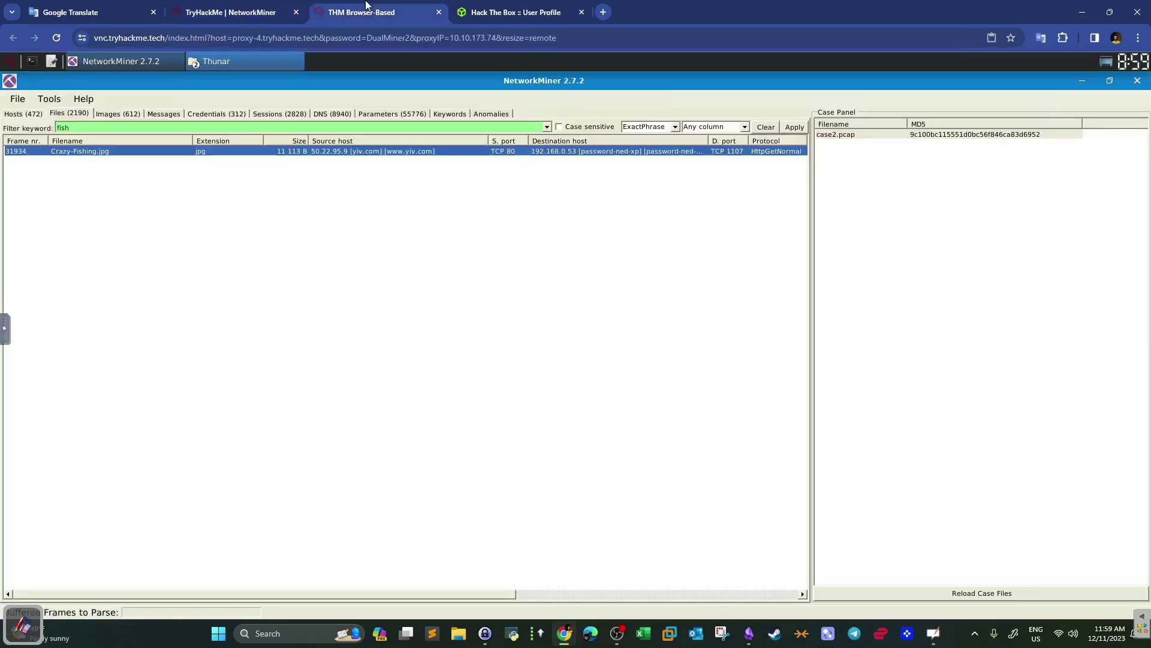
Clear the fish filter in NetworkMiner and select the Pop3 entry for pop.gmx.com among the captured credentials
click(365, 10)
click(766, 126)
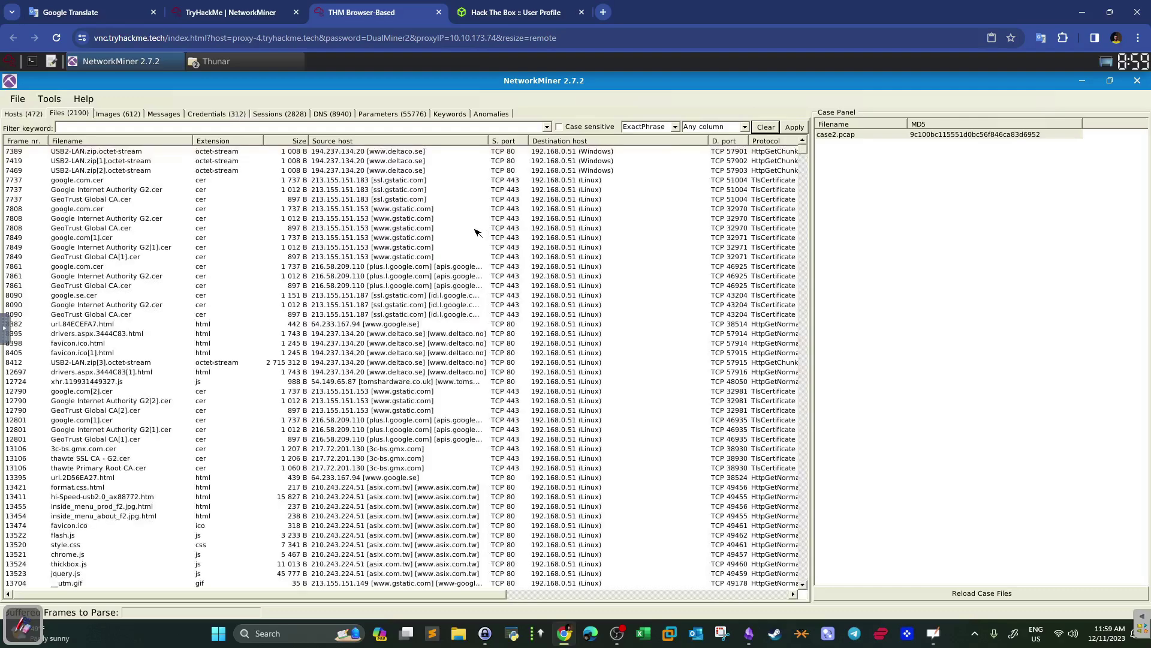
click(216, 114)
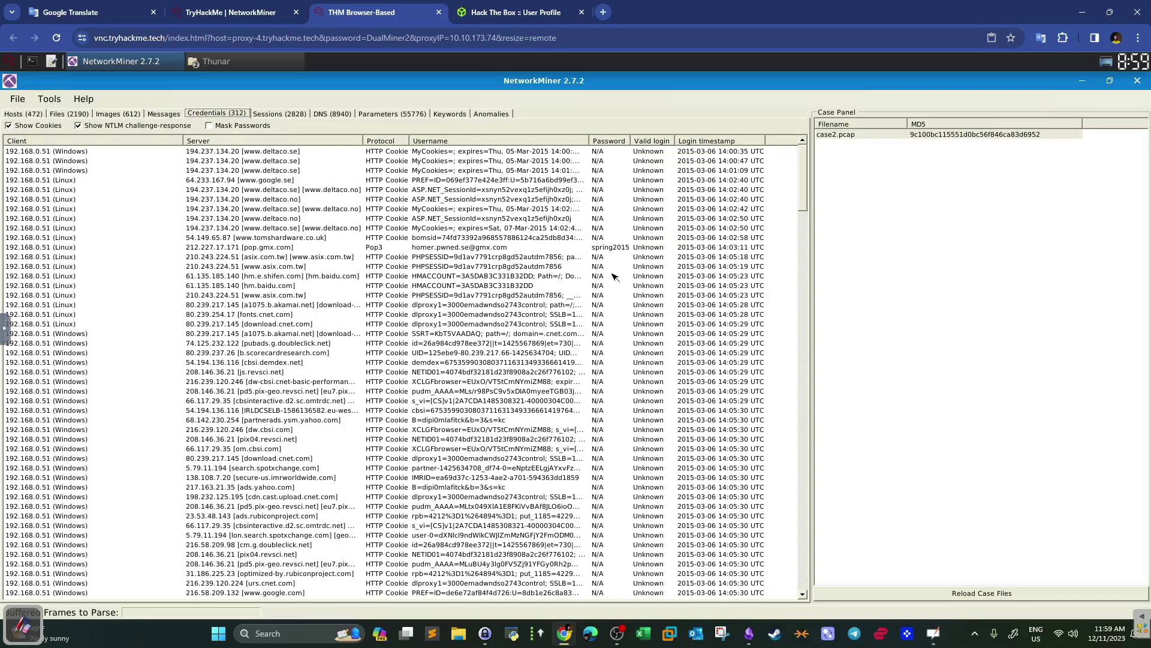
click(616, 248)
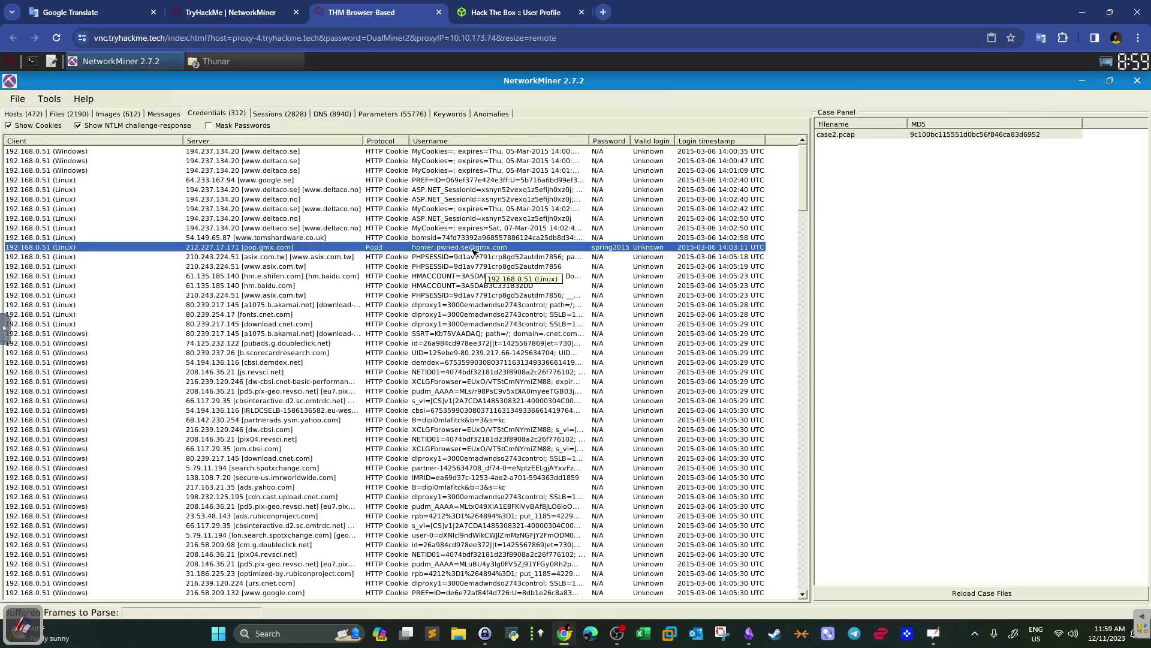
Highlight the DNS query question in the TryHackMe room and copy its frame number 62001
click(240, 13)
drag(262, 460, 438, 470)
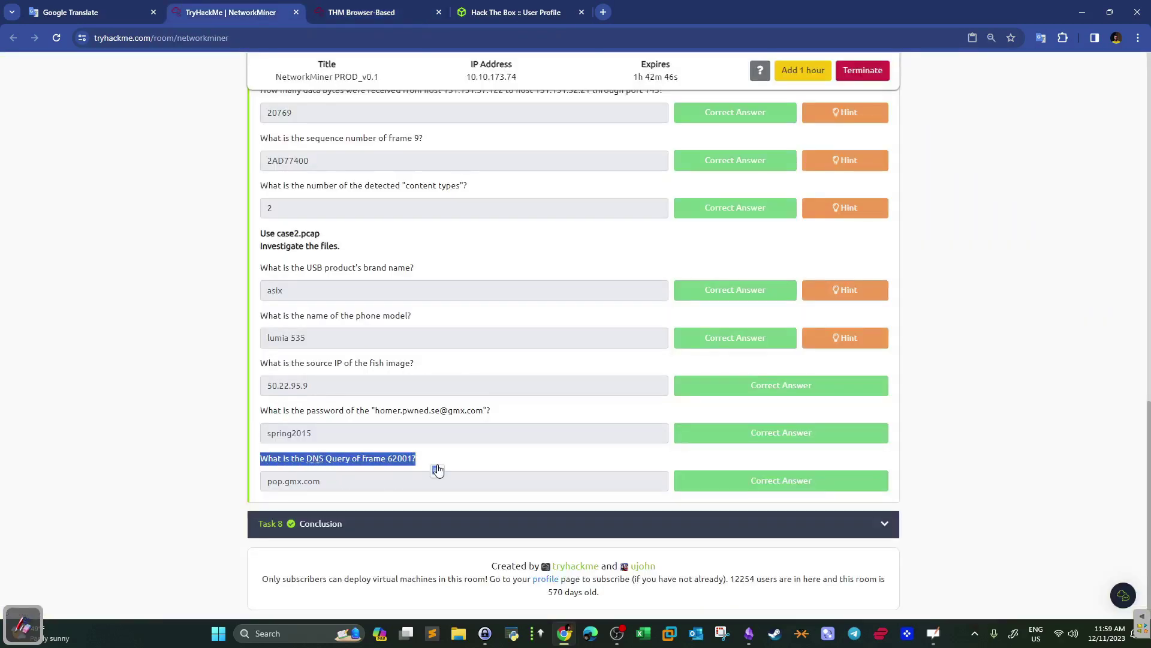
click(360, 12)
click(338, 115)
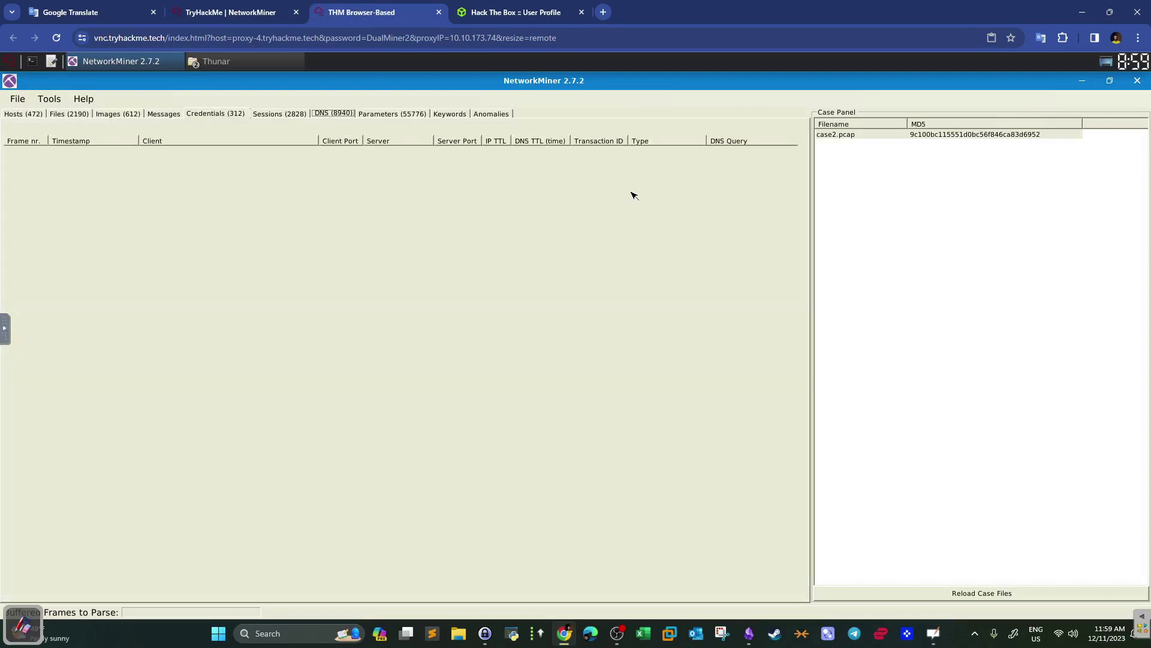
click(198, 7)
click(388, 459)
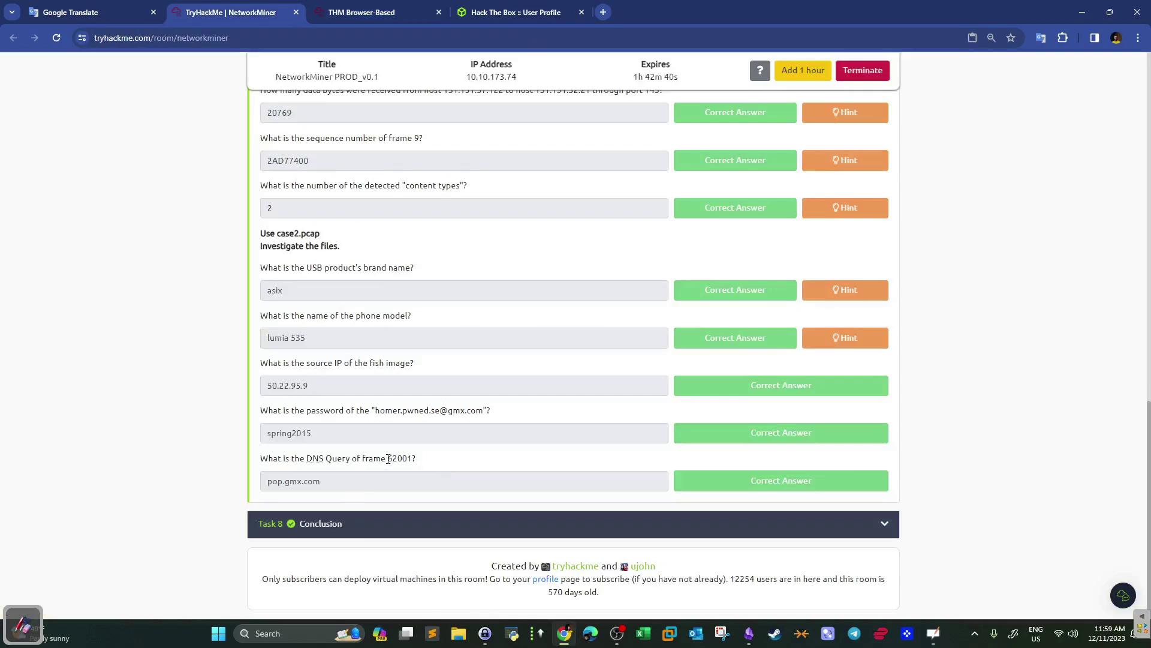
drag(390, 458, 414, 458)
key(ctrl+c)
Filter NetworkMiner's DNS records by the copied frame number 62001
click(391, 8)
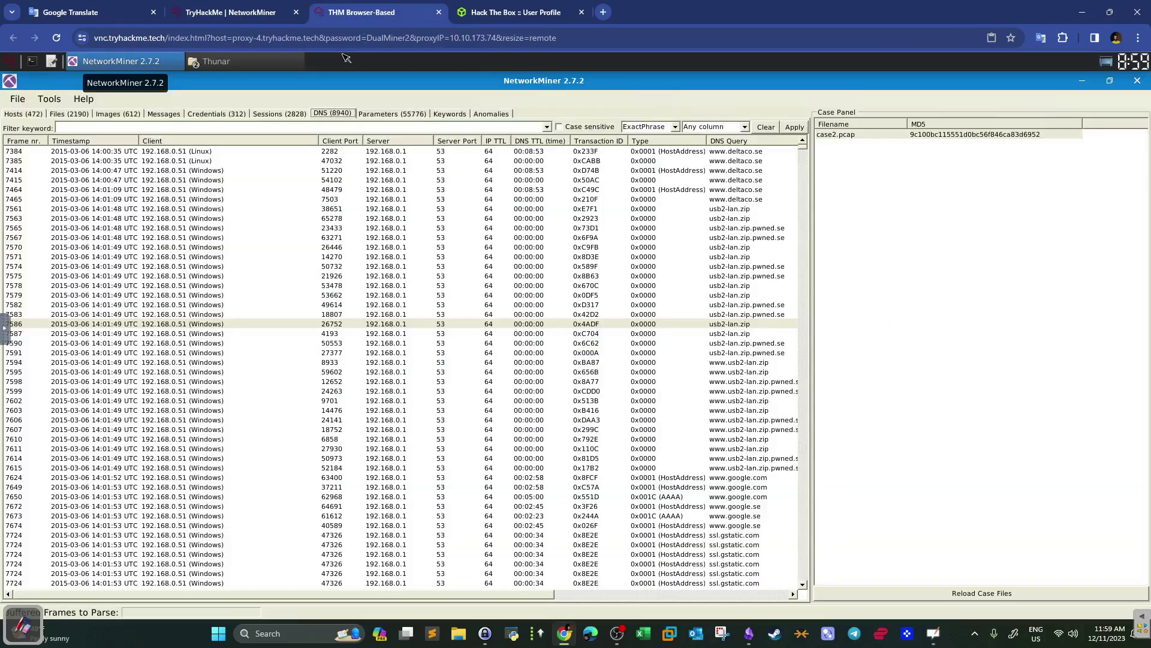
click(181, 131)
key(ctrl+v)
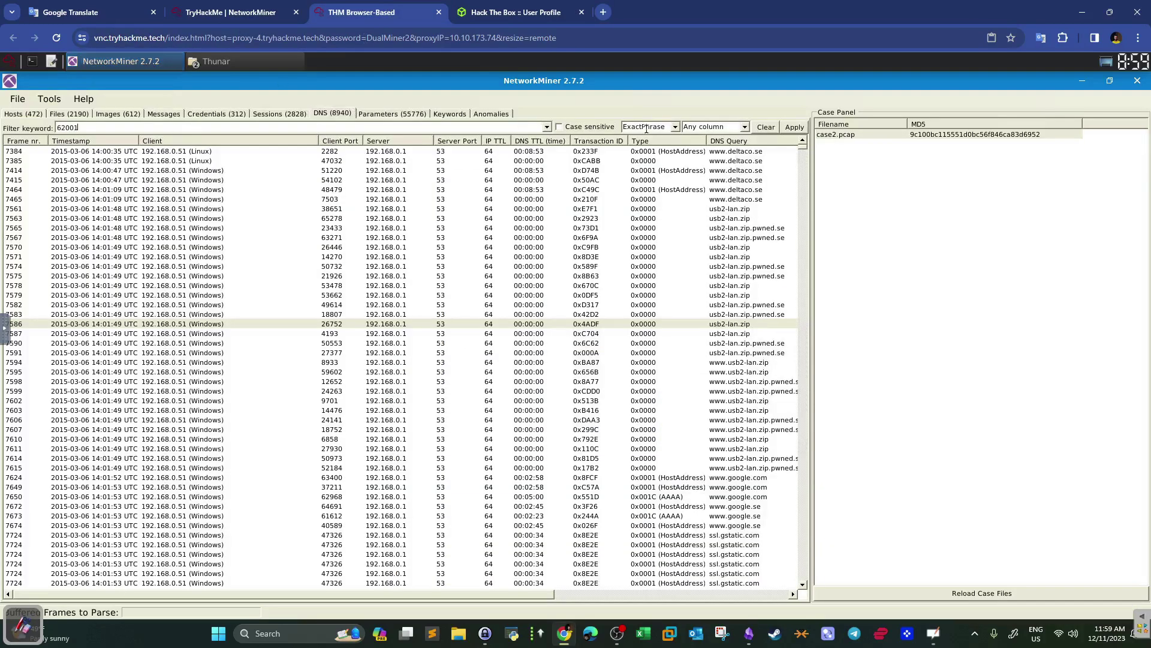
click(794, 127)
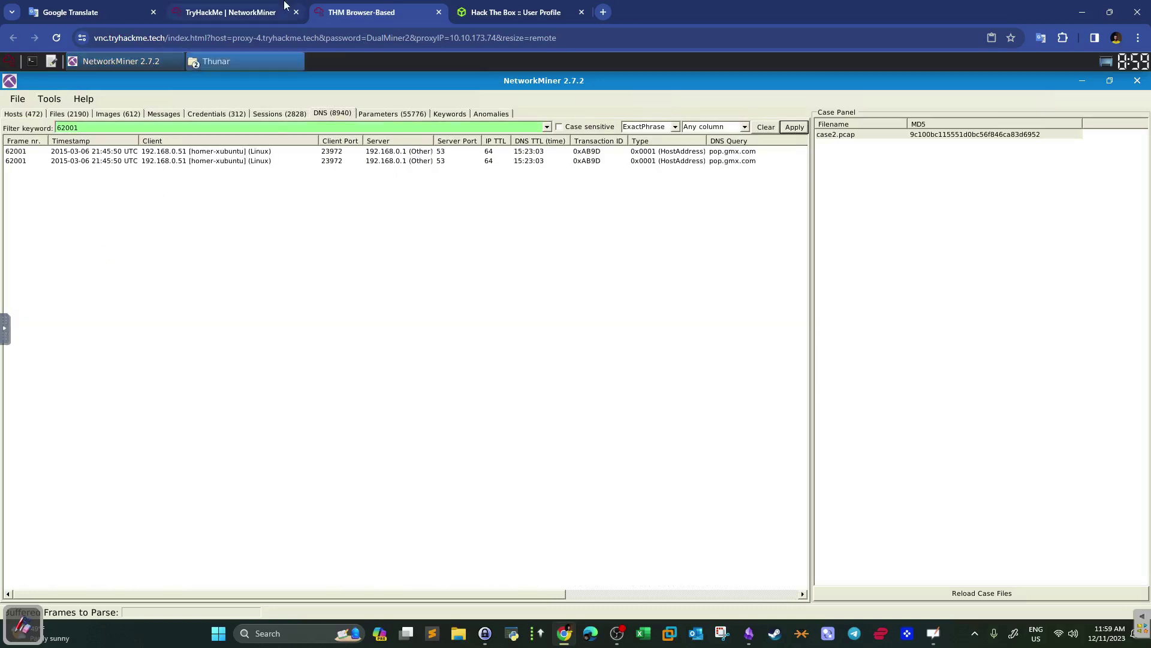
Select the first DNS record of frame 62001 and compare its query with the answer in the TryHackMe room
click(231, 12)
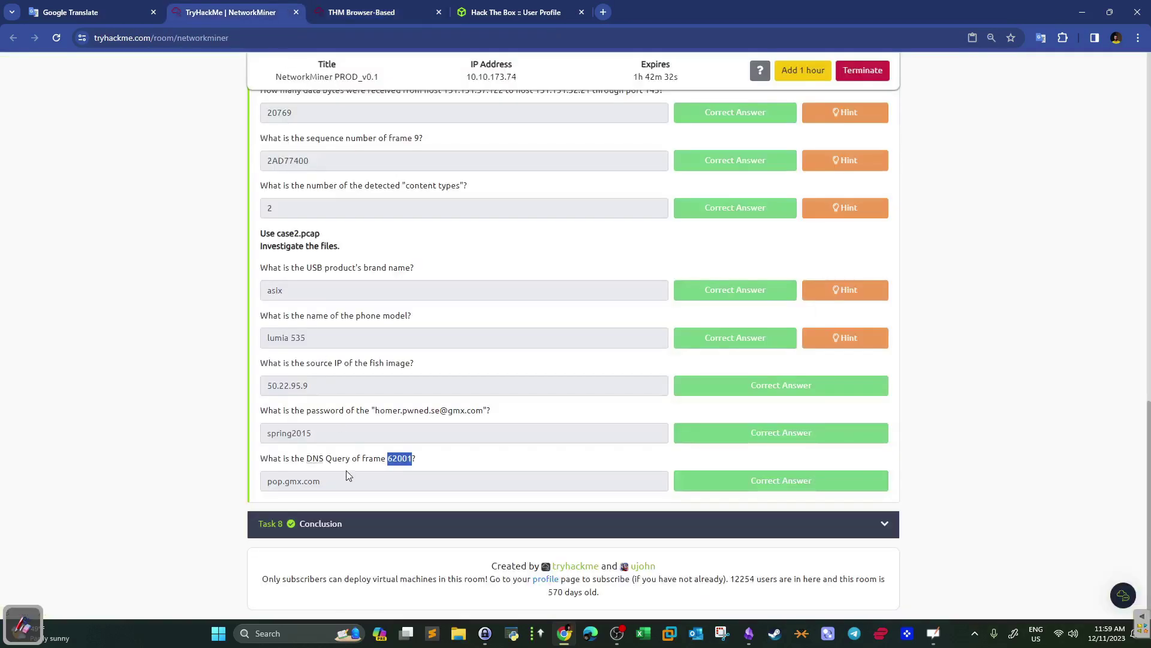
click(354, 7)
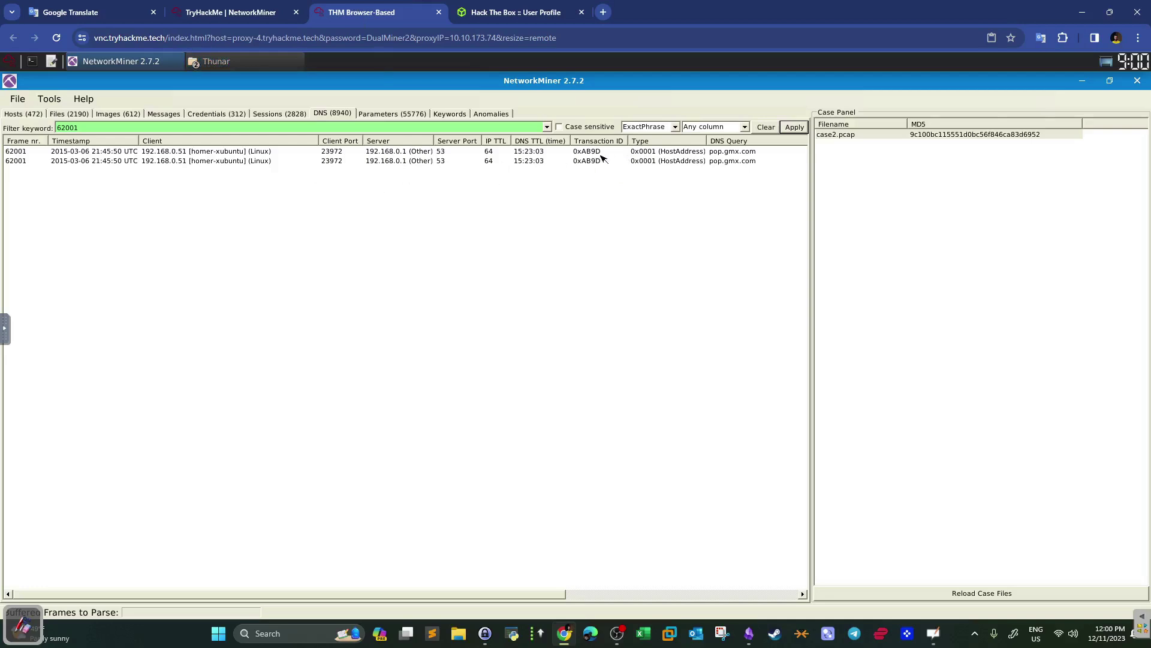
click(742, 155)
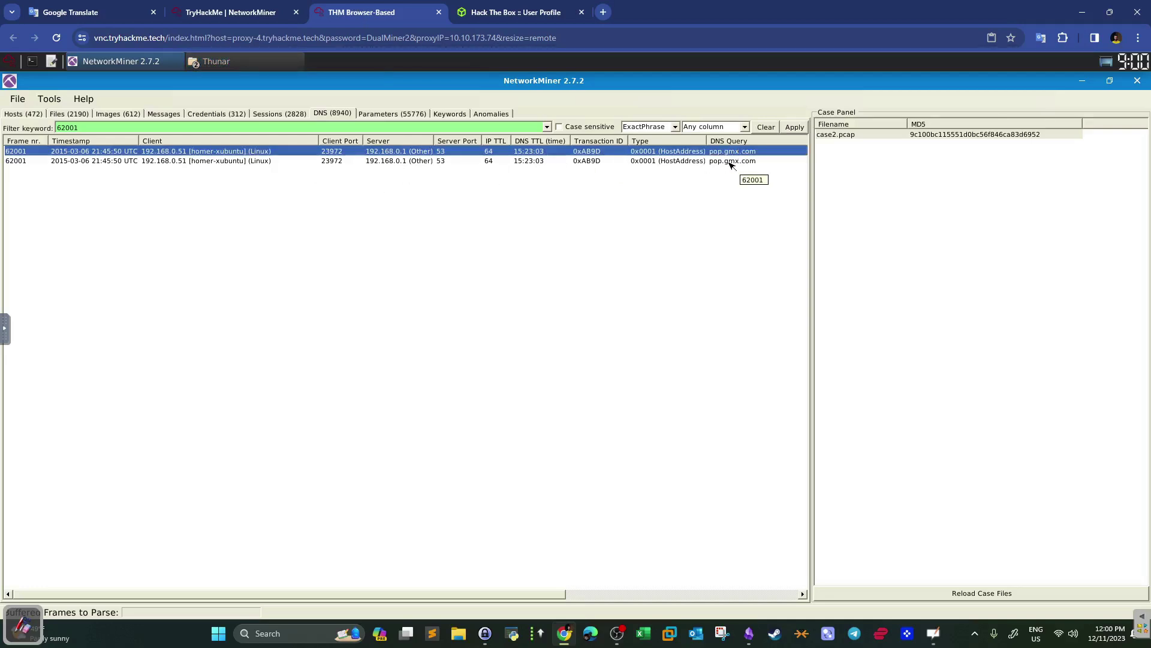
click(231, 12)
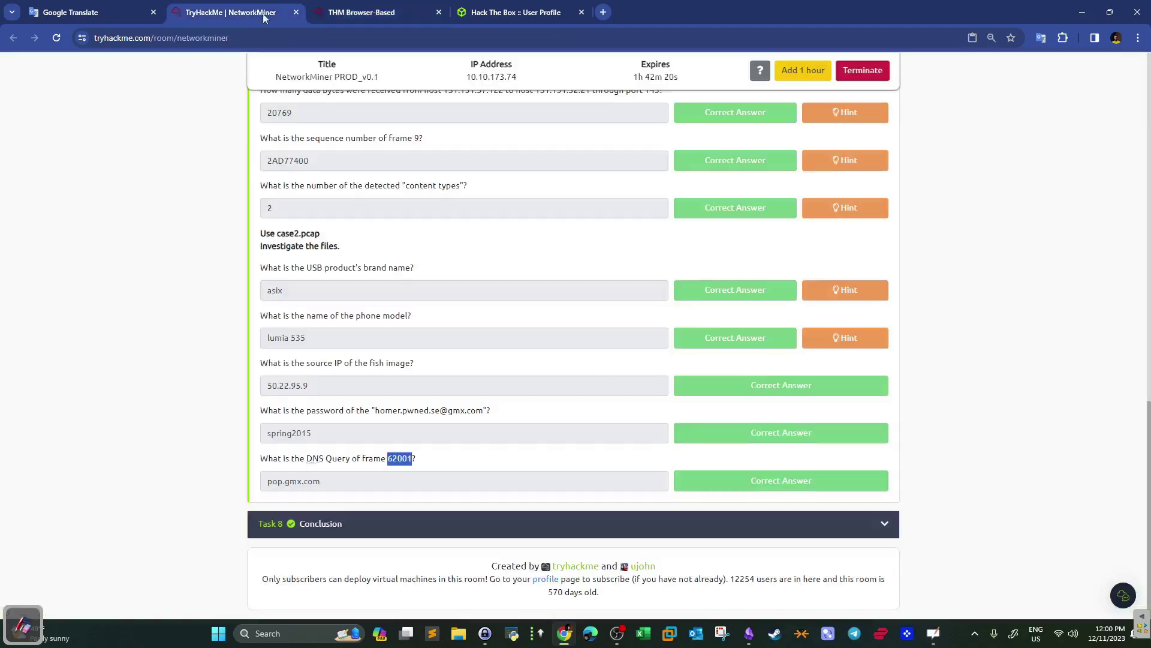
scroll(405, 375, up, 2)
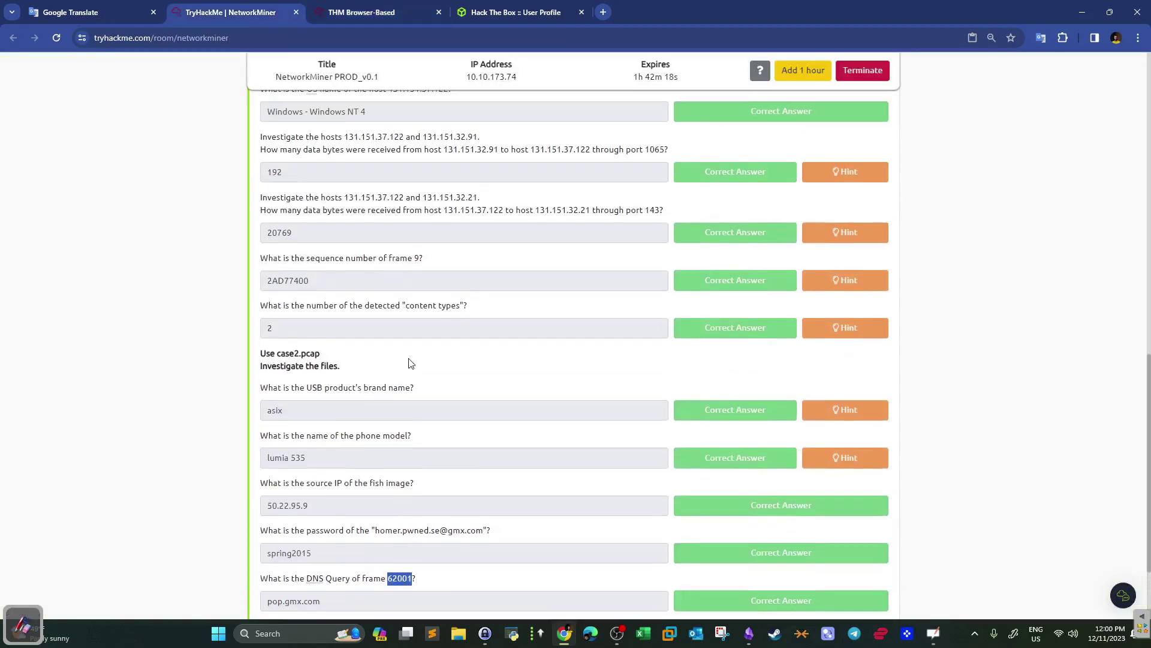
Check the exercise questions in the TryHackMe room, then clear the loaded case2.pcap data from NetworkMiner
scroll(419, 359, down, 2)
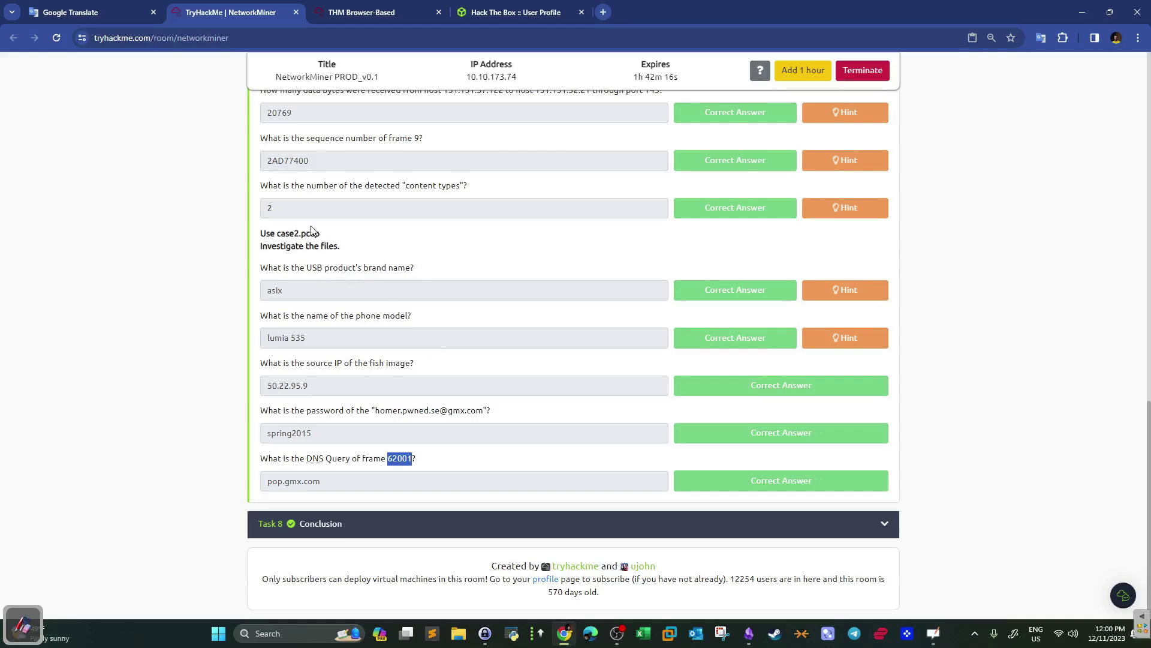
scroll(439, 237, up, 4)
click(361, 12)
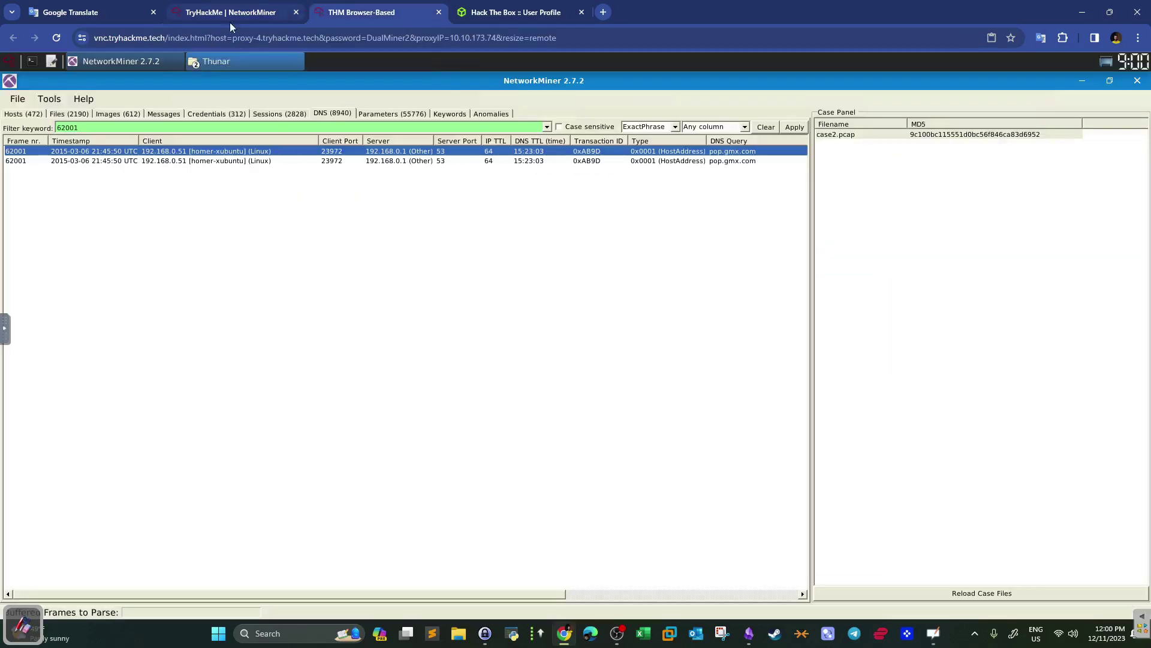
click(229, 13)
scroll(296, 300, up, 2)
click(372, 12)
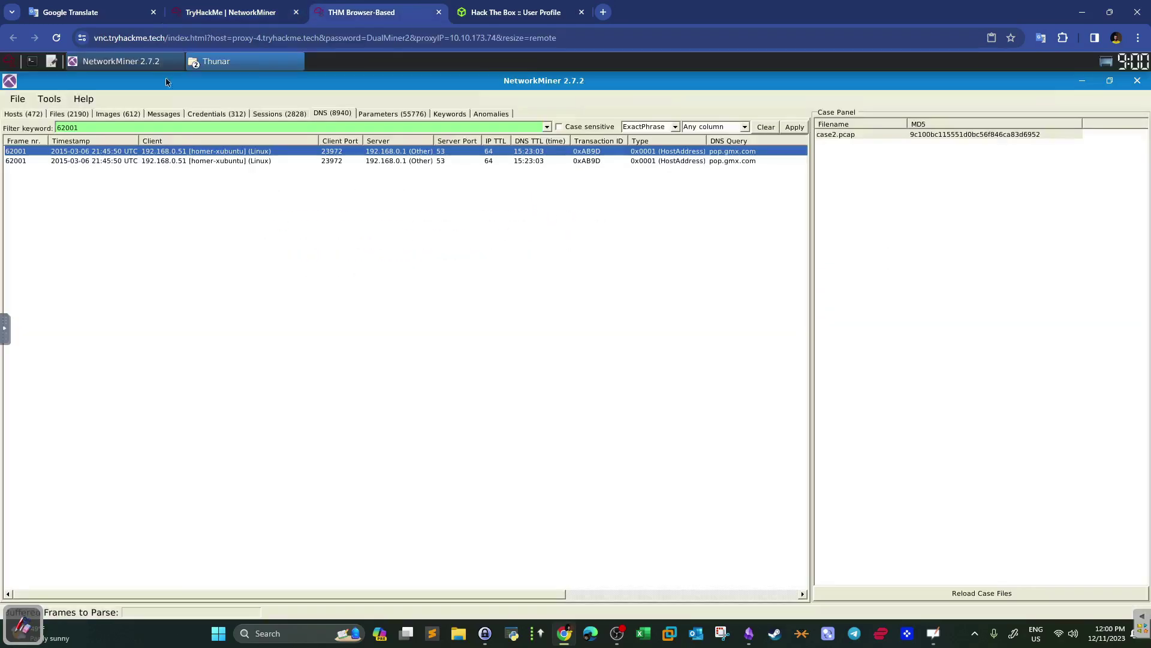
click(49, 100)
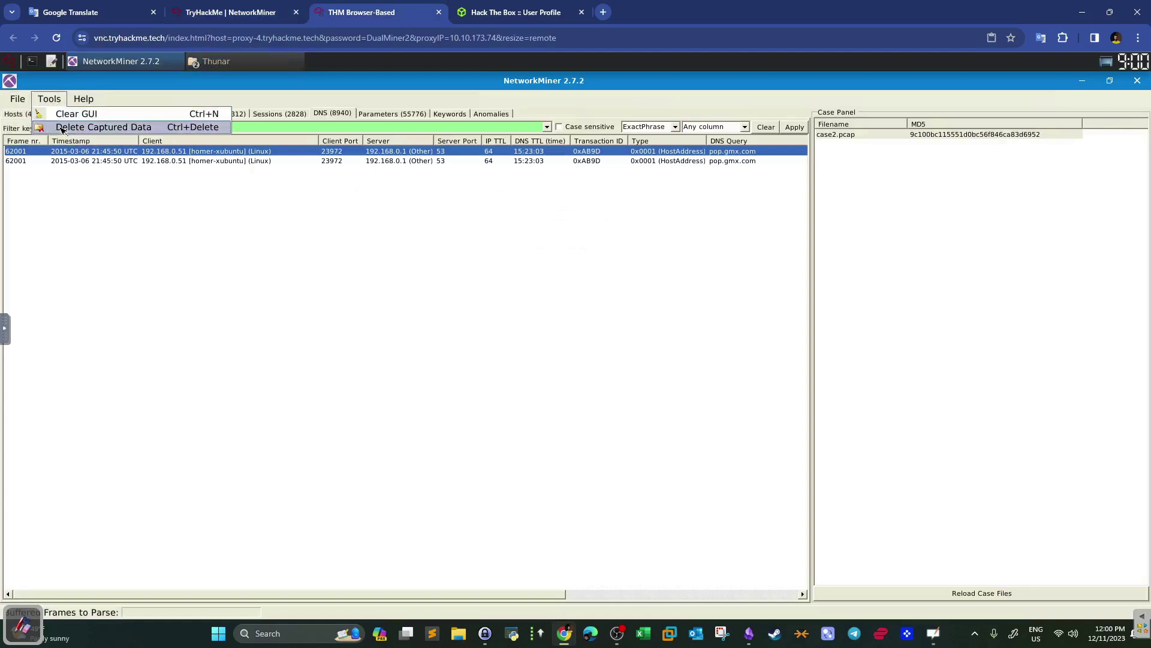
click(271, 224)
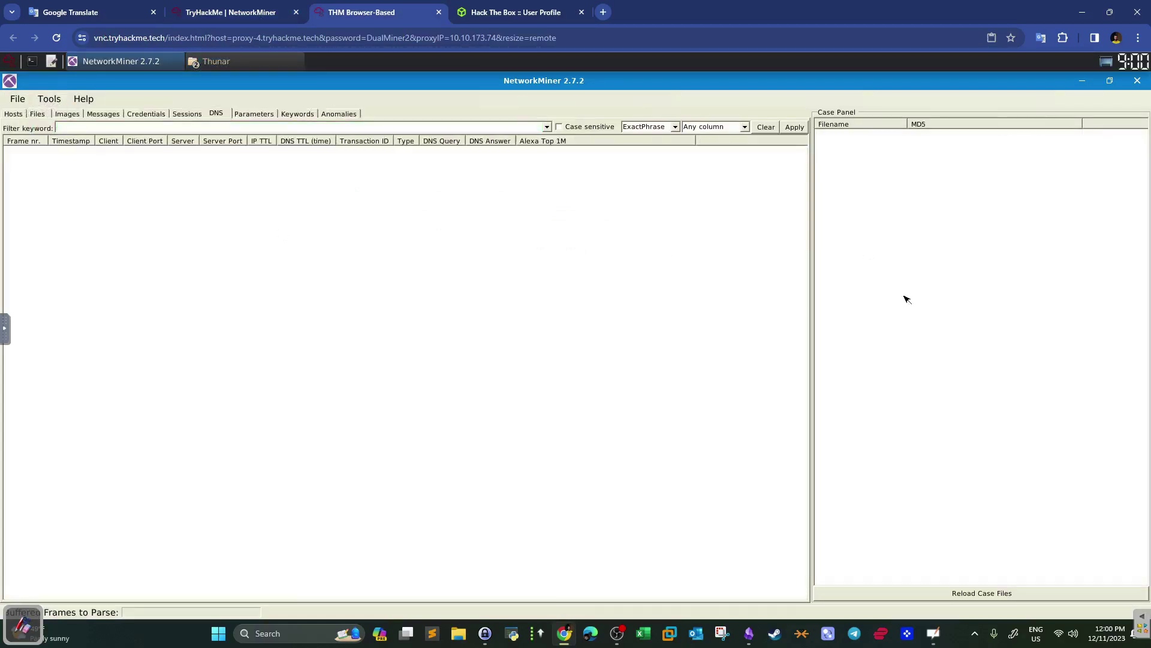
Load case1.pcap from the Exercise Files folder into NetworkMiner and show its hosts list
click(18, 99)
click(38, 113)
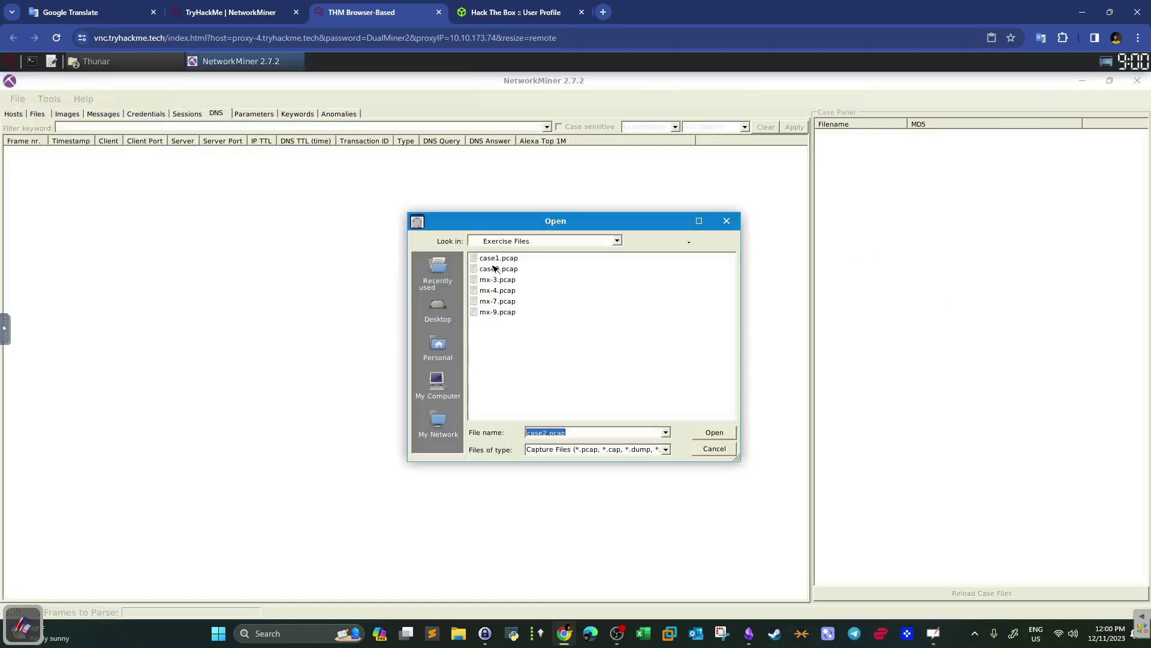
click(494, 259)
double_click(494, 260)
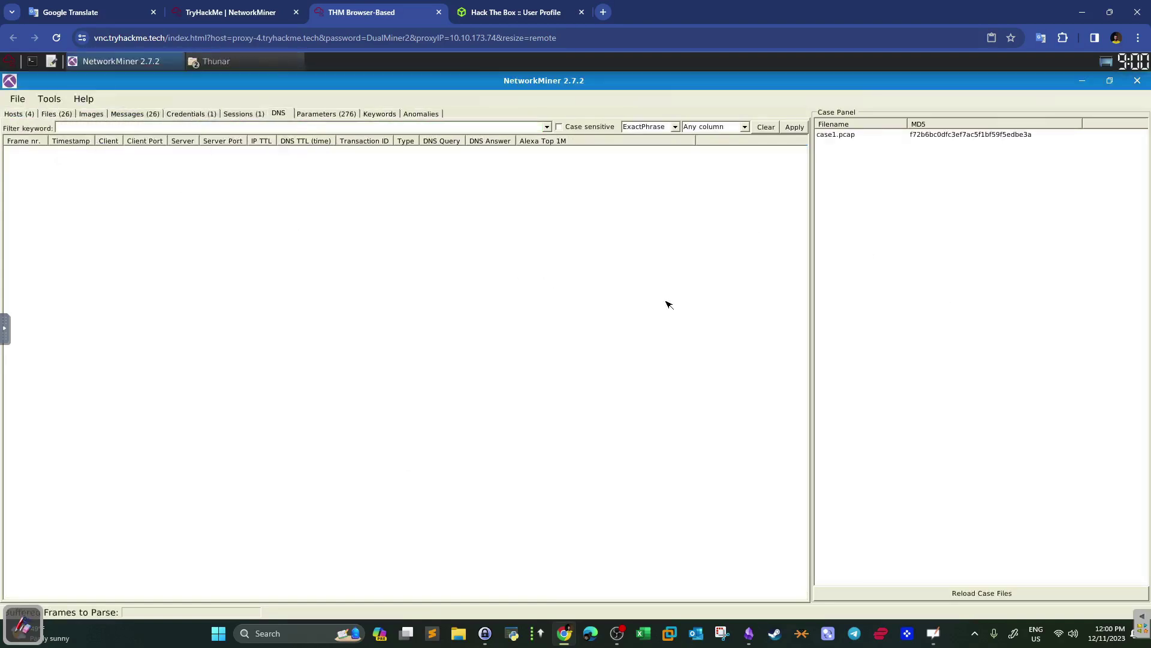
click(28, 114)
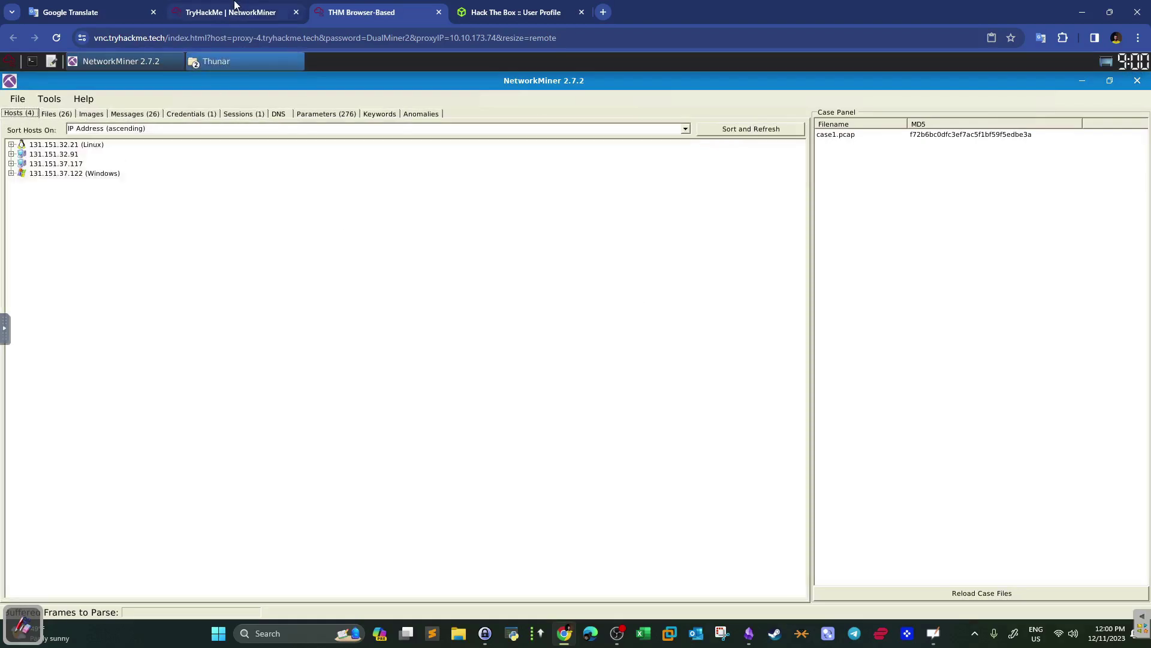
Highlight the case1.pcap question about the OS name of host 131.151.37.122 in the TryHackMe room
click(234, 11)
scroll(396, 353, down, 1)
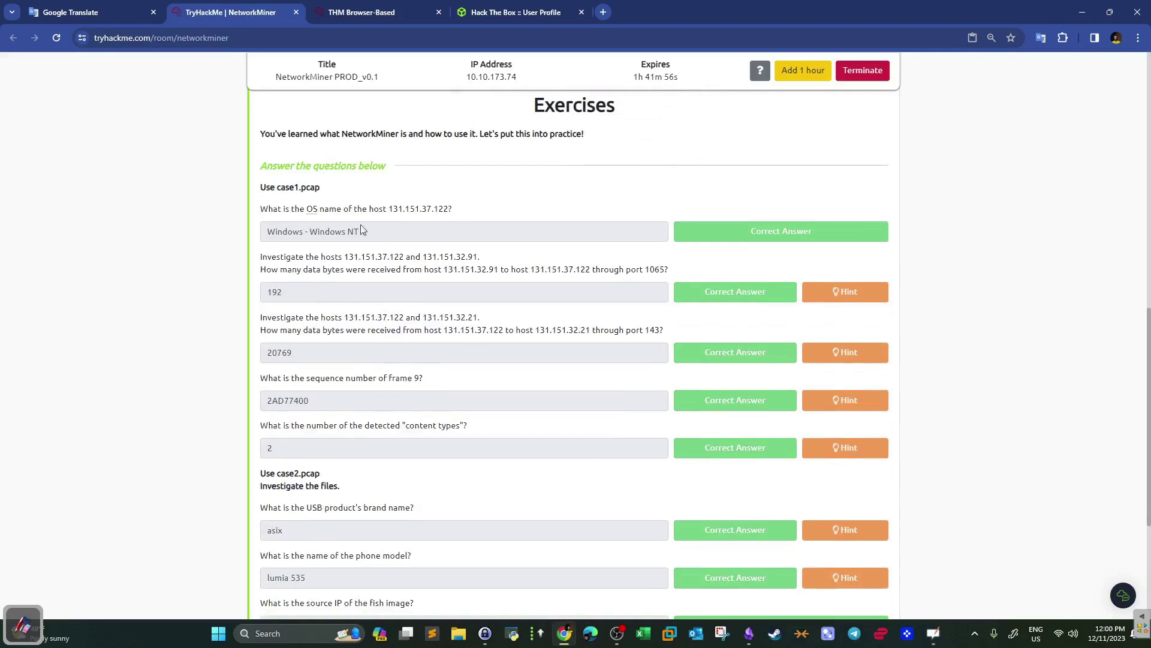
drag(269, 209, 452, 210)
Expand the OS details of host 131.151.37.122 in NetworkMiner and select the Satori TCP entry
key(ctrl+Tab)
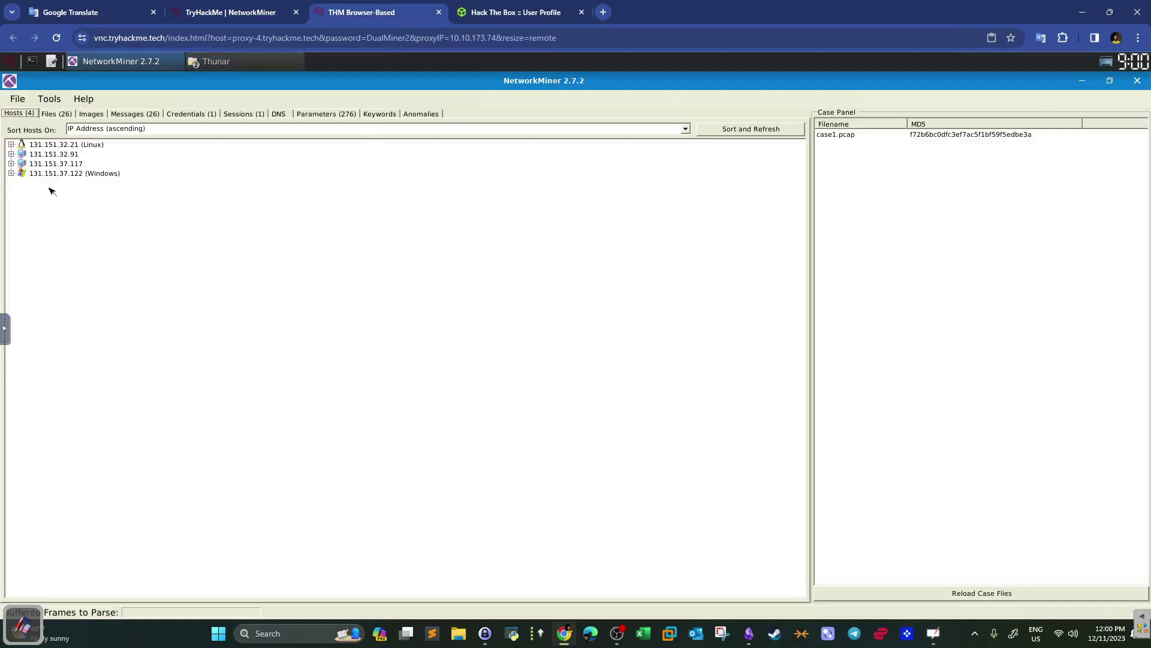
click(12, 174)
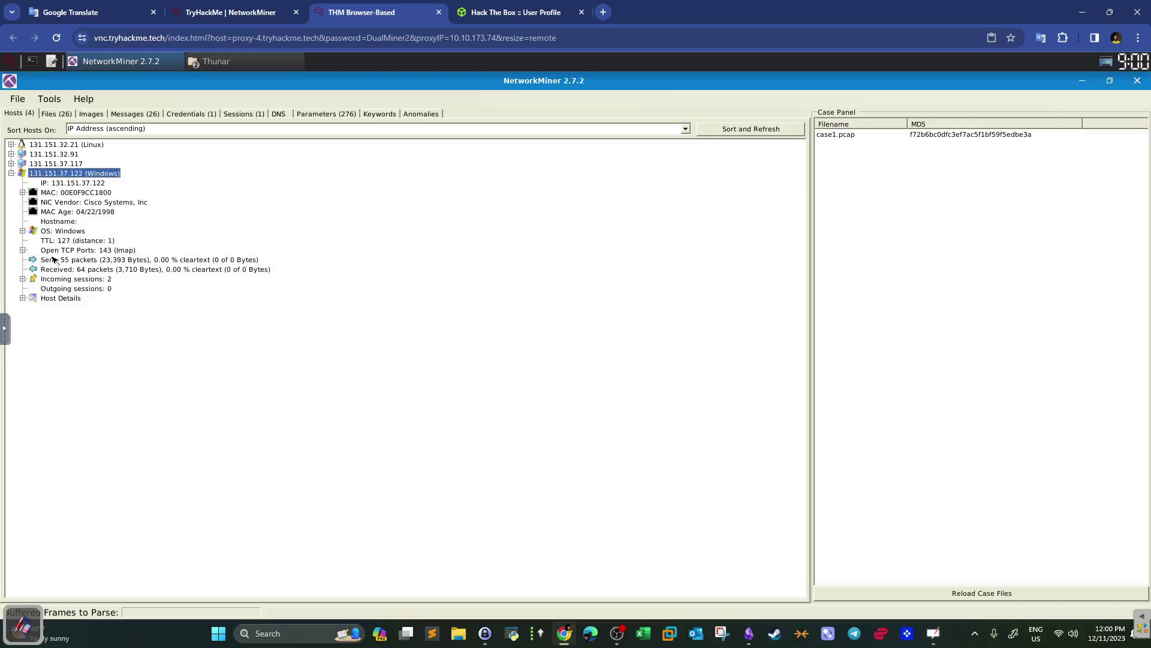
click(69, 233)
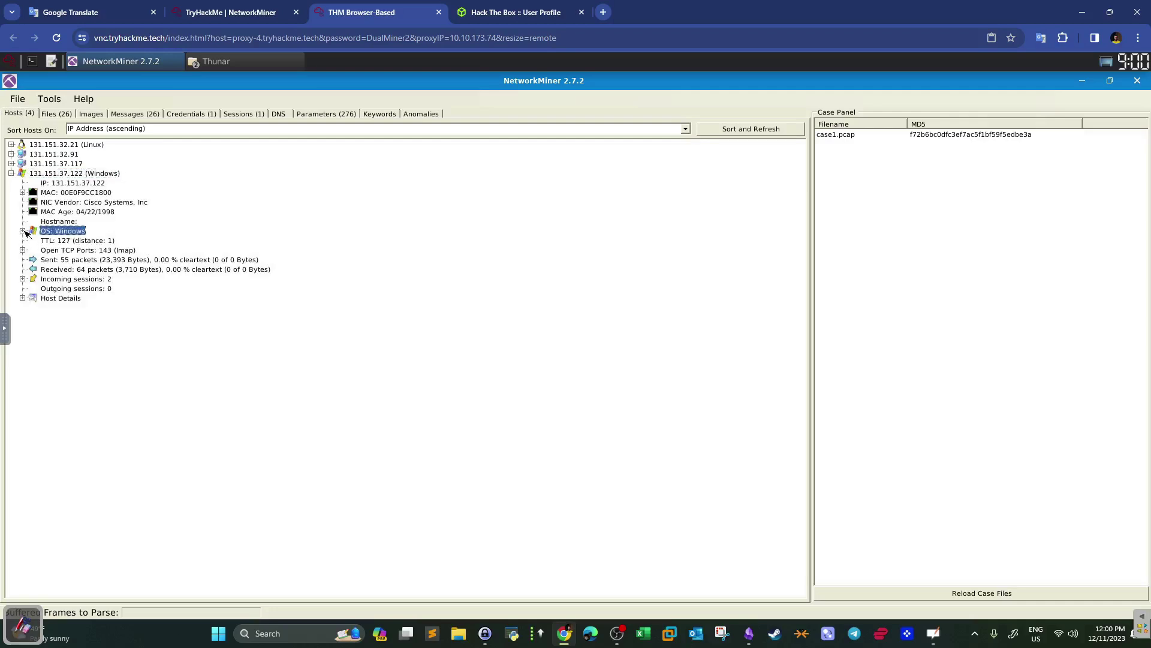
click(22, 231)
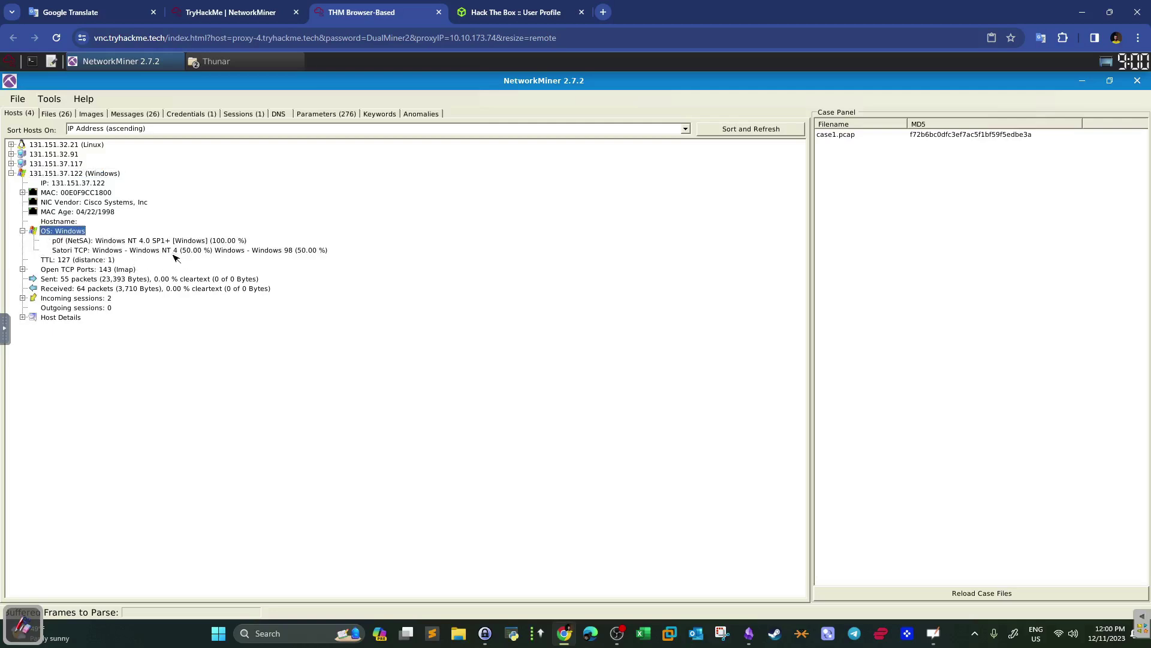
click(123, 252)
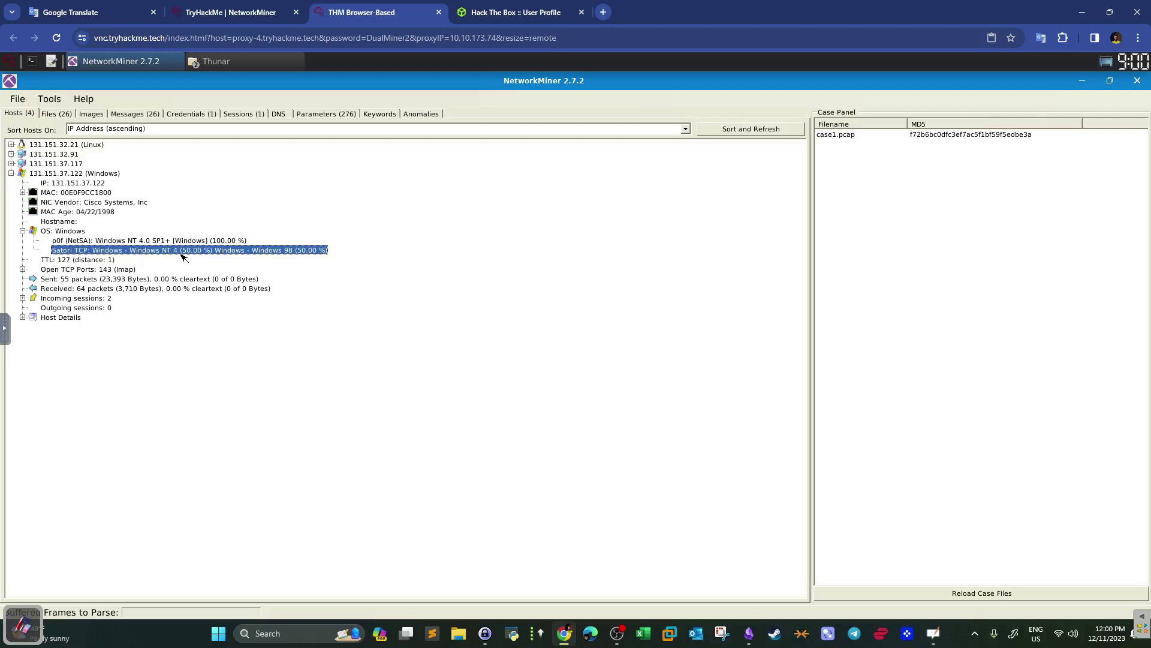
Switch to the TryHackMe room and read the question on data bytes received from 131.151.32.91 to 131.151.37.122 through port 1065
click(231, 12)
drag(405, 258, 263, 228)
drag(375, 224, 409, 257)
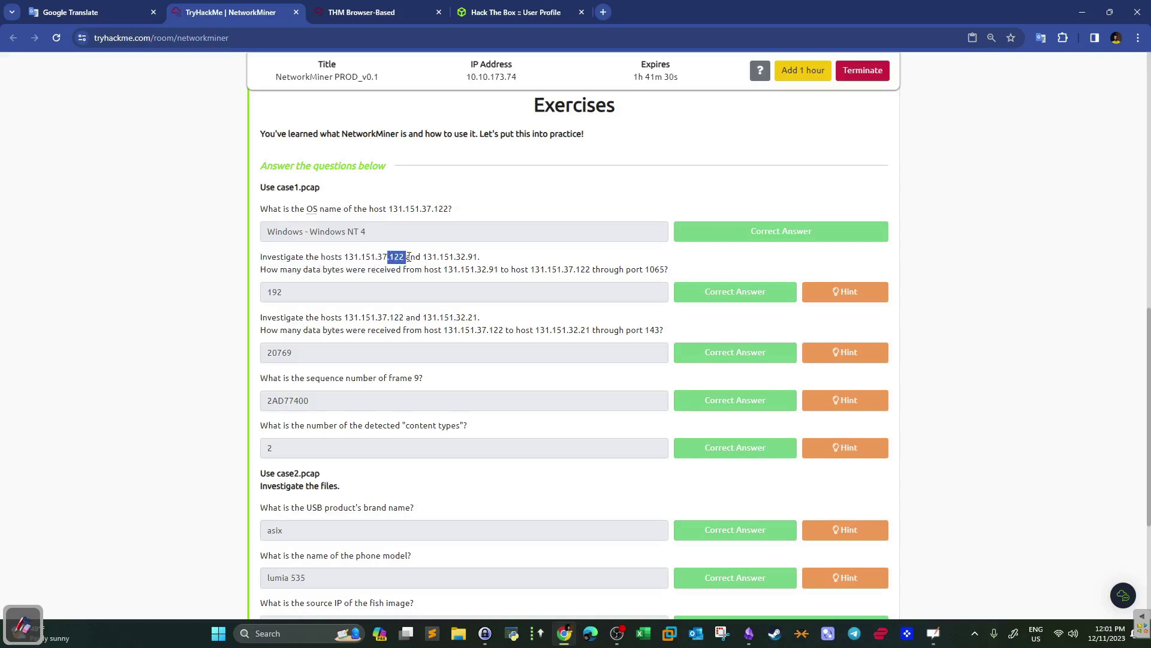
drag(479, 259, 468, 258)
drag(505, 269, 487, 269)
drag(582, 269, 572, 269)
drag(664, 270, 643, 269)
drag(499, 269, 489, 269)
Back in NetworkMiner, inspect host 131.151.37.122's incoming TCP 1065 session with client 131.151.32.91 and compare it with the TryHackMe question
click(374, 15)
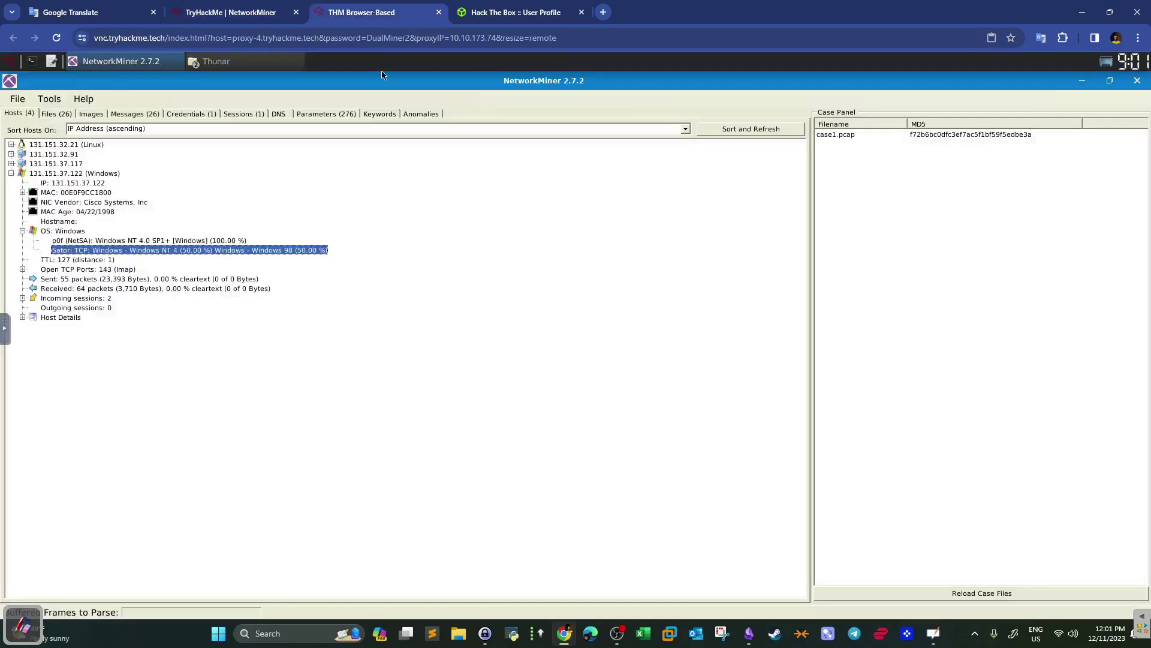
click(84, 173)
click(221, 5)
click(360, 12)
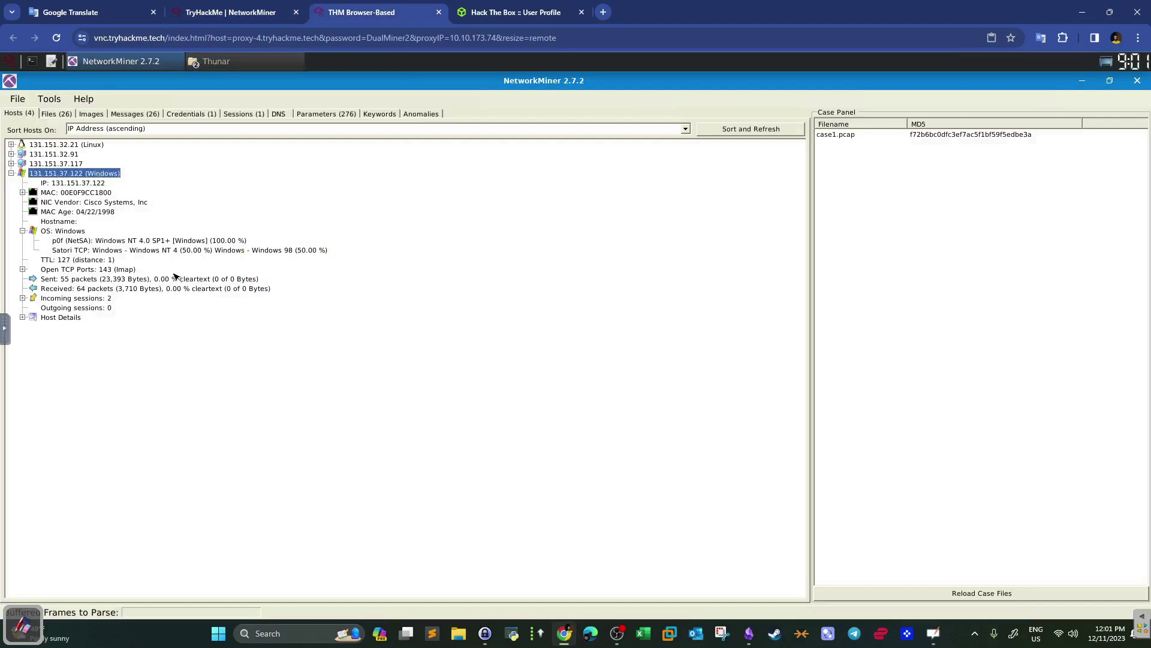
click(77, 299)
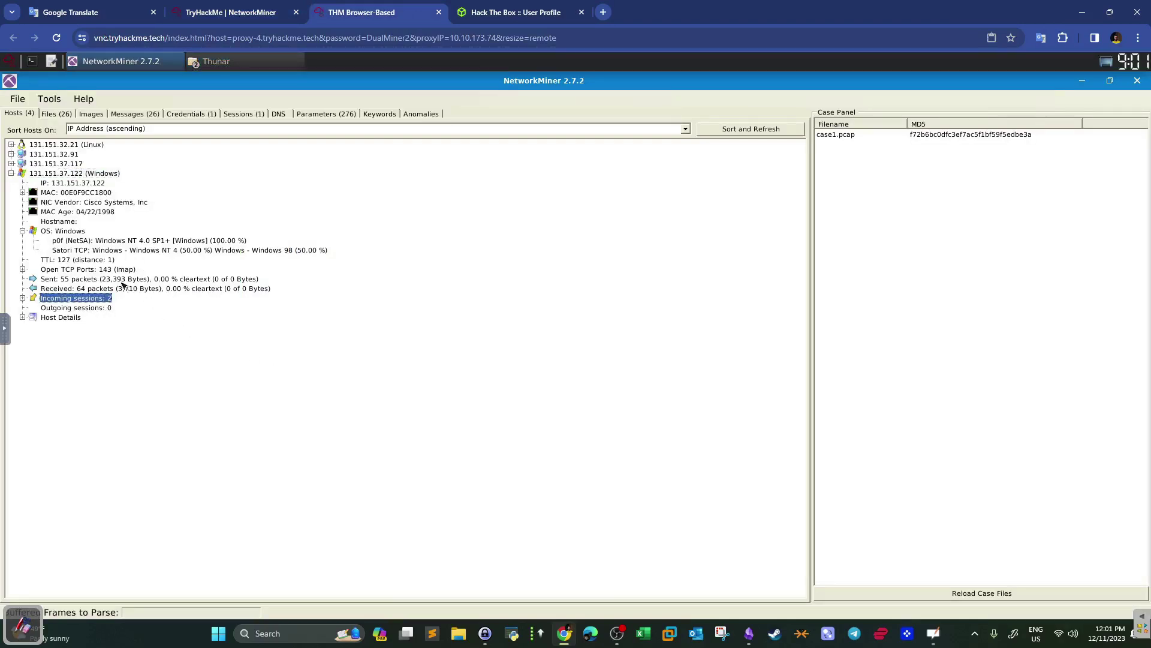
click(23, 298)
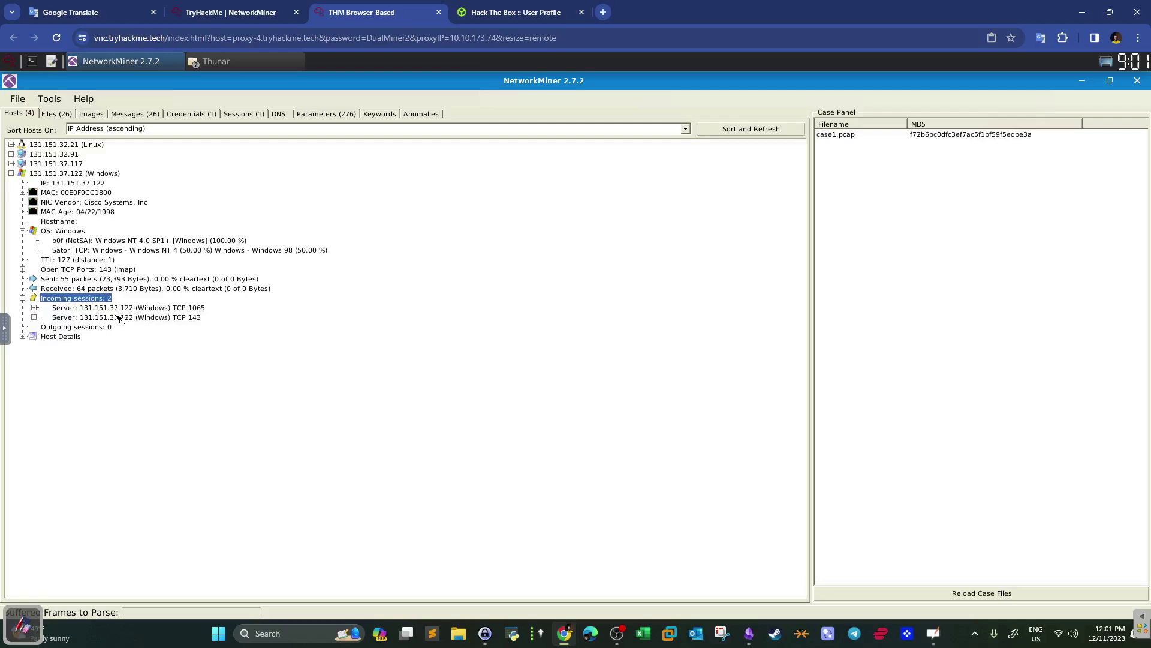
click(121, 321)
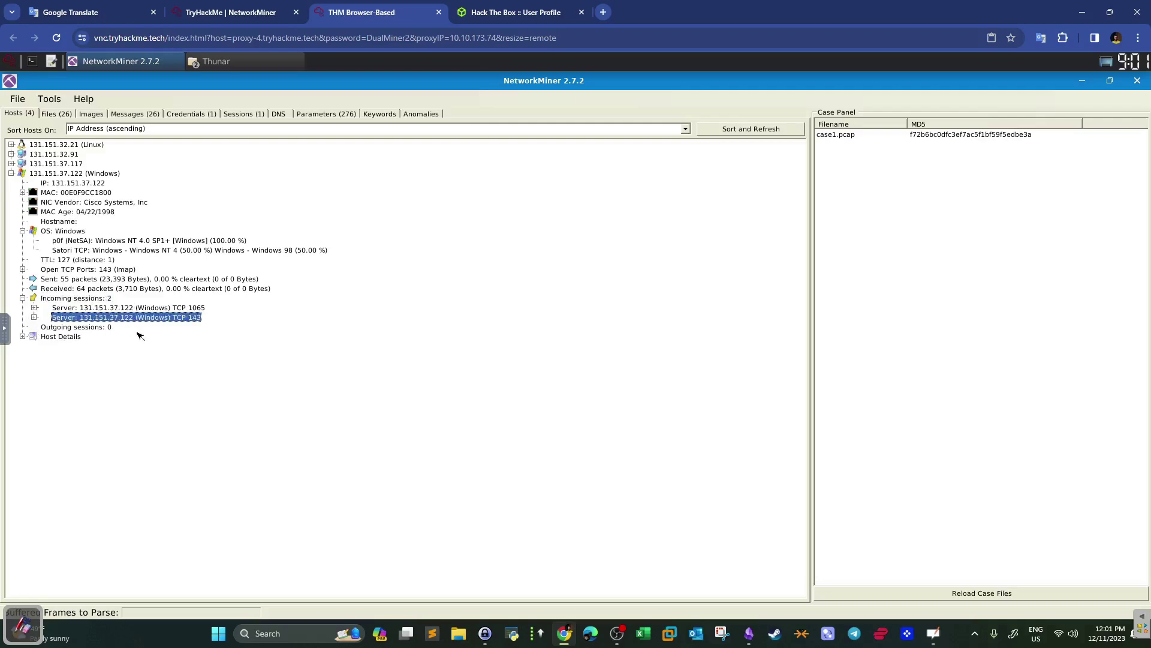
click(111, 308)
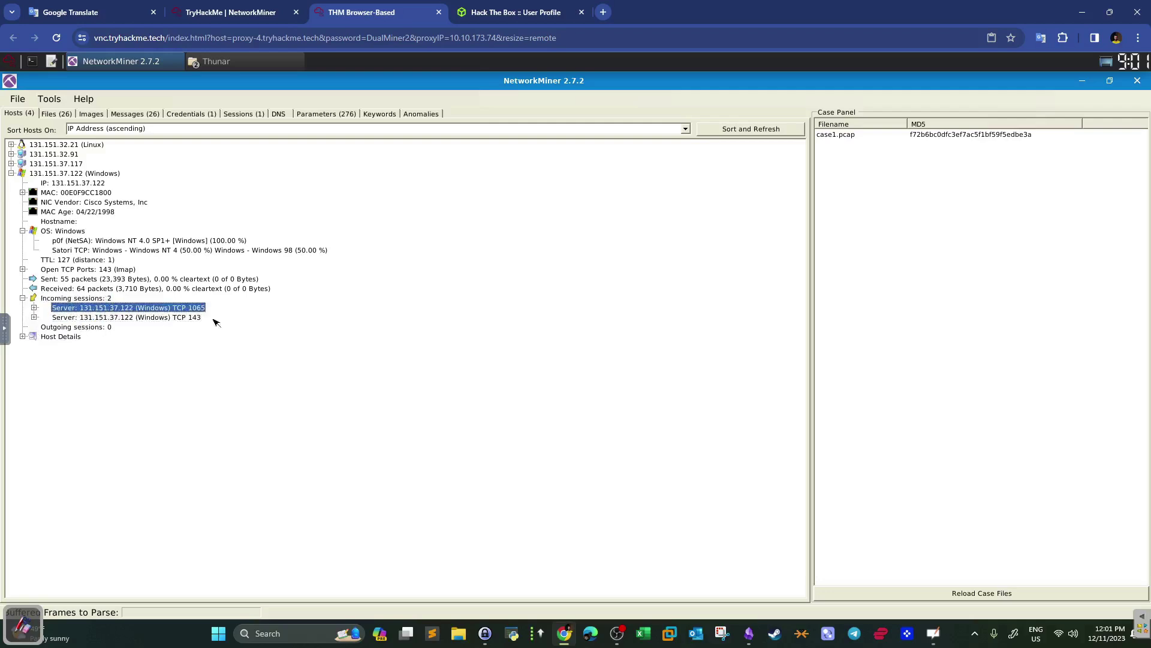
click(34, 308)
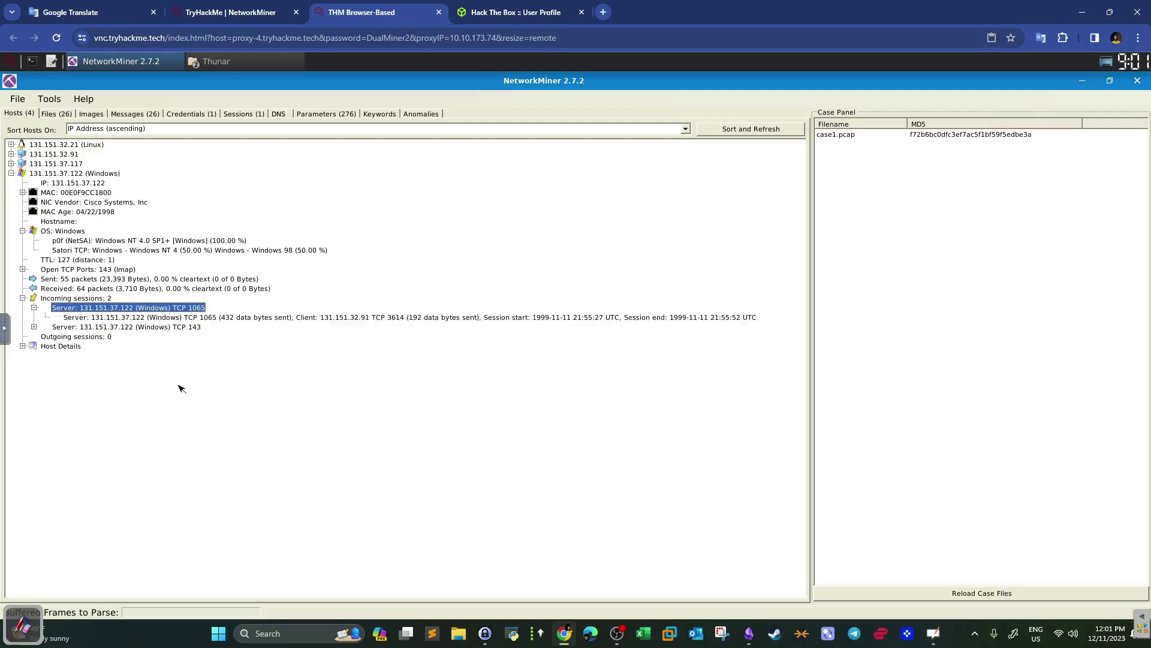
click(204, 318)
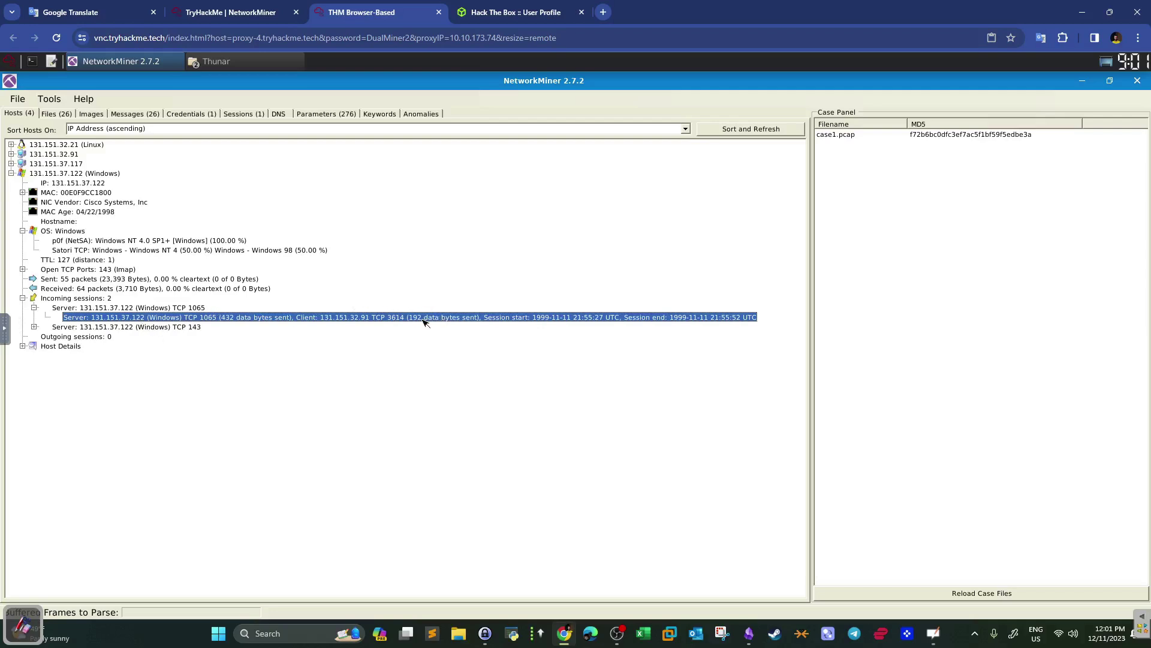
click(250, 5)
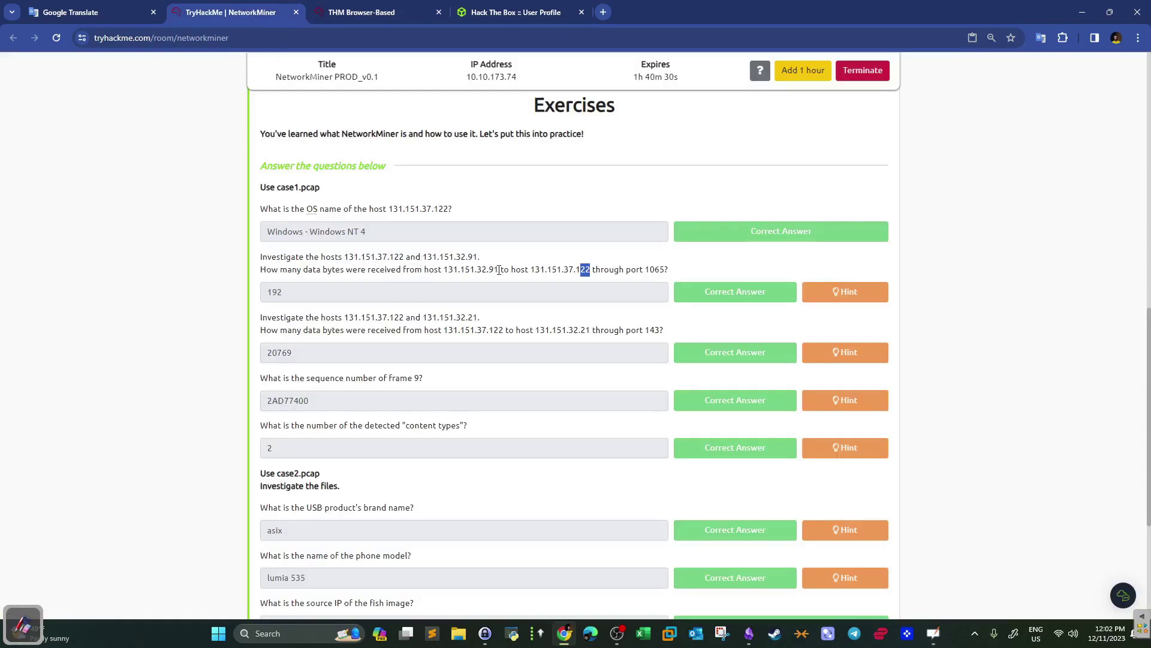
click(369, 12)
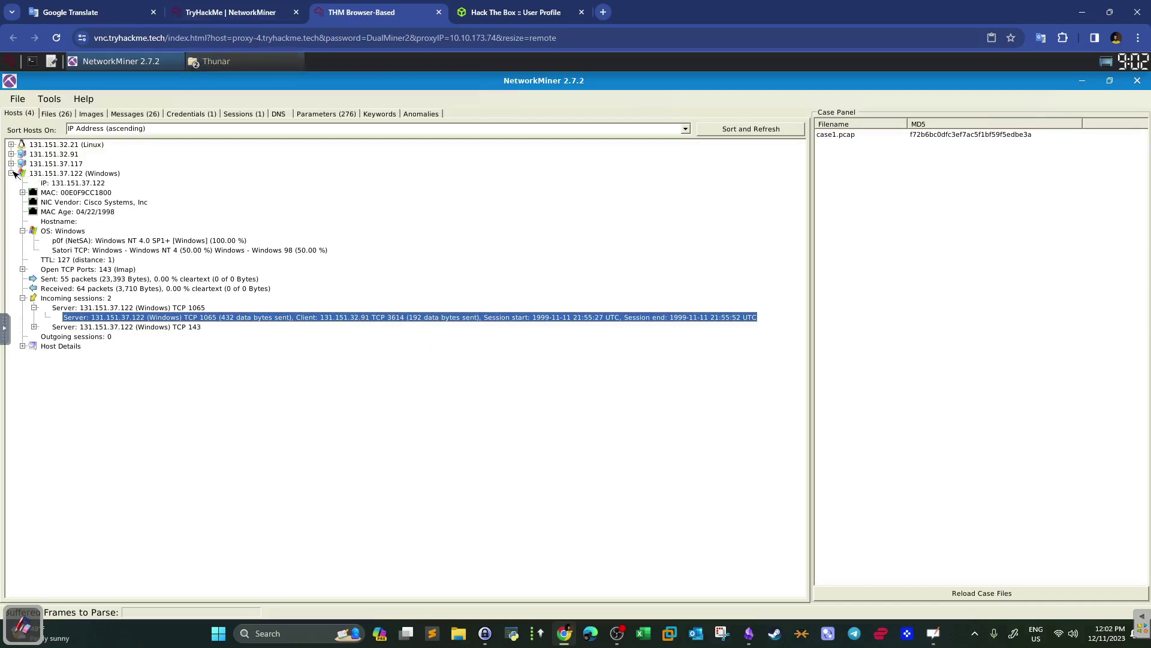
Collapse host 131.151.37.122, examine host 131.151.32.91's outgoing session to 131.151.37.117 on TCP 1065, and check it against the question
click(12, 174)
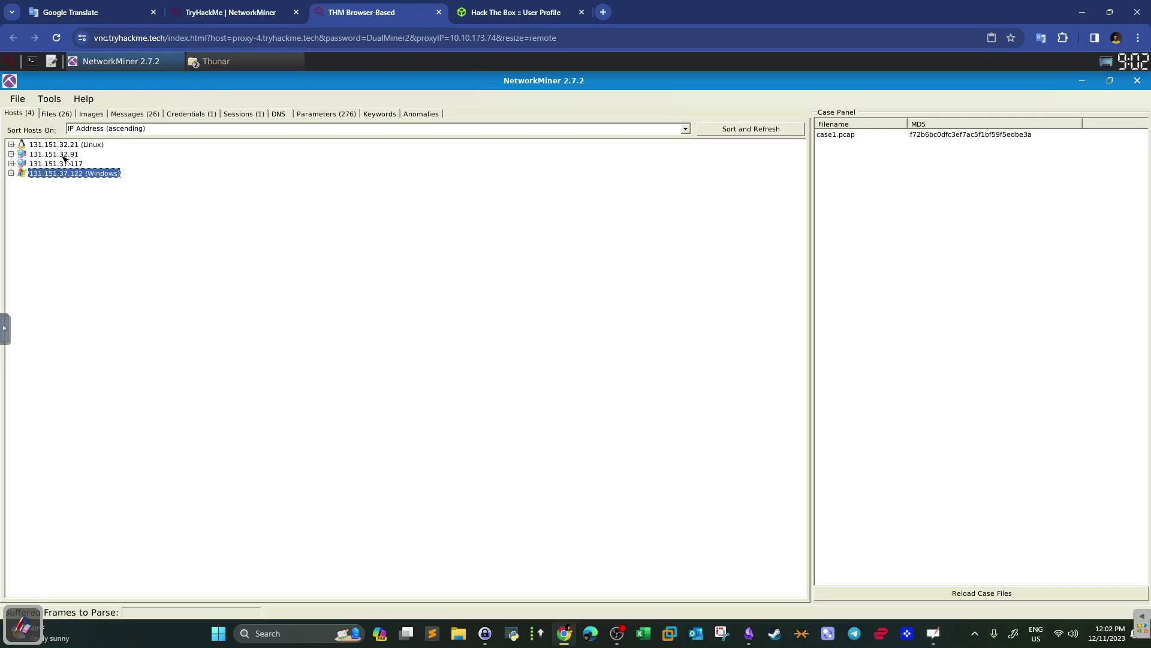
click(11, 154)
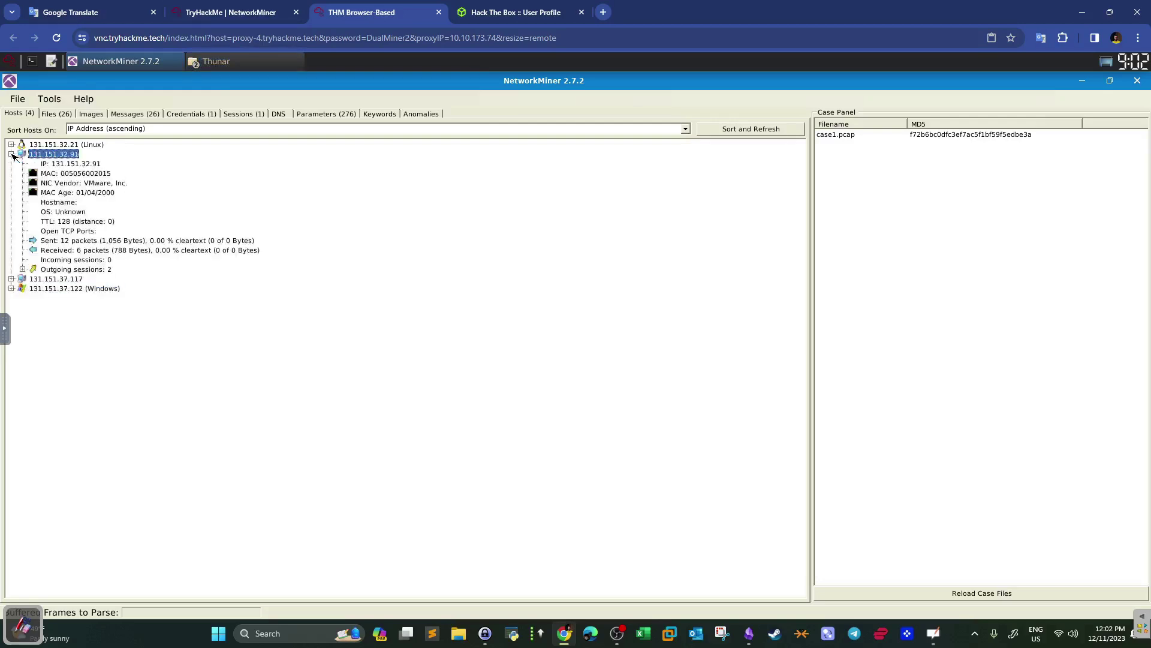
click(54, 271)
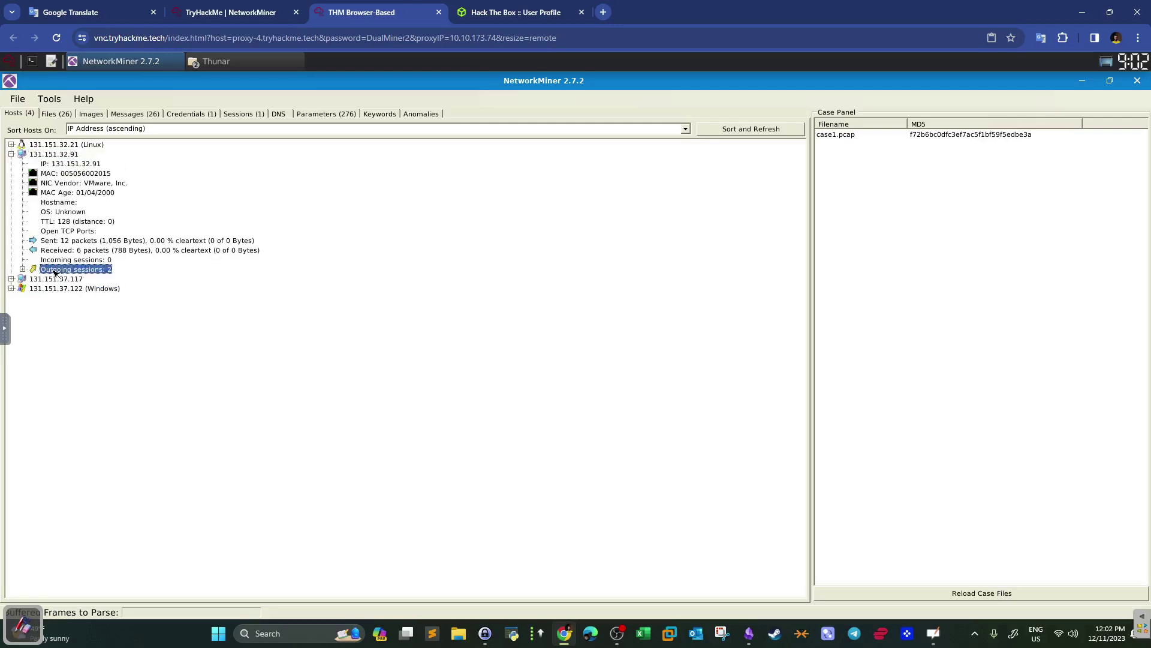
click(23, 270)
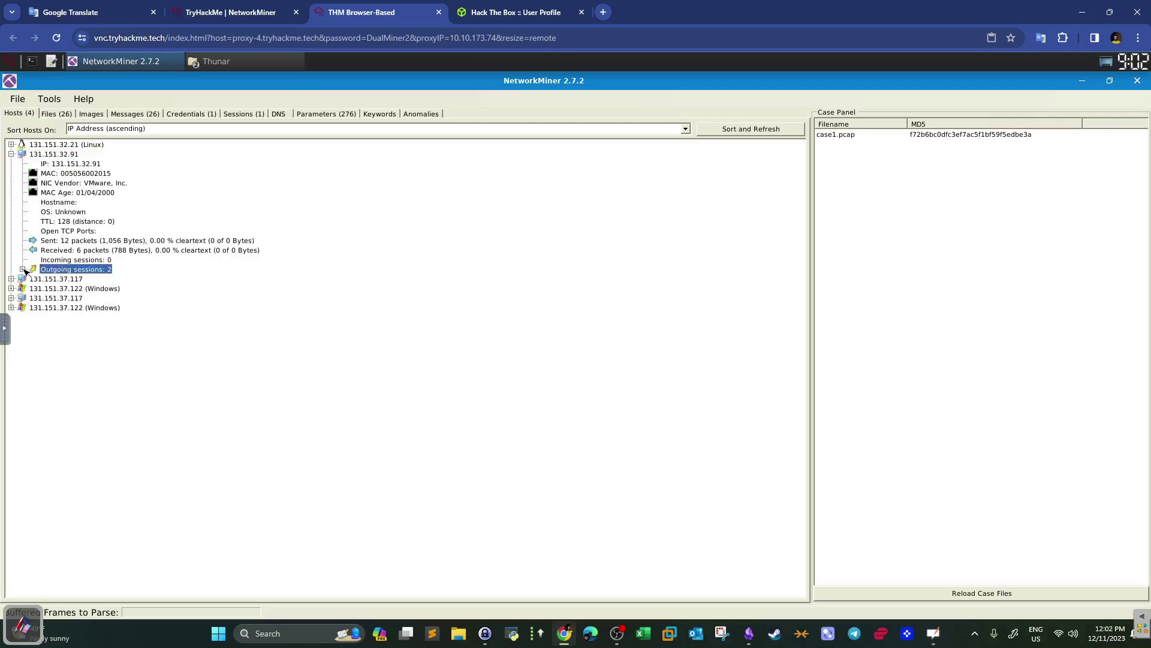
click(156, 281)
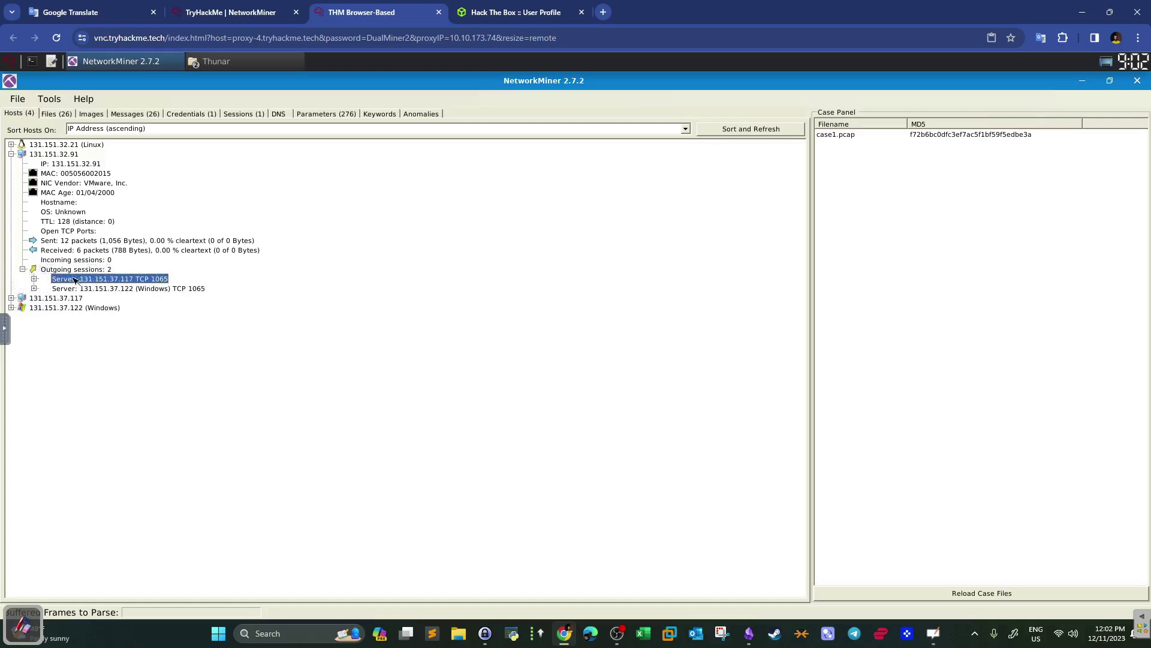
click(34, 279)
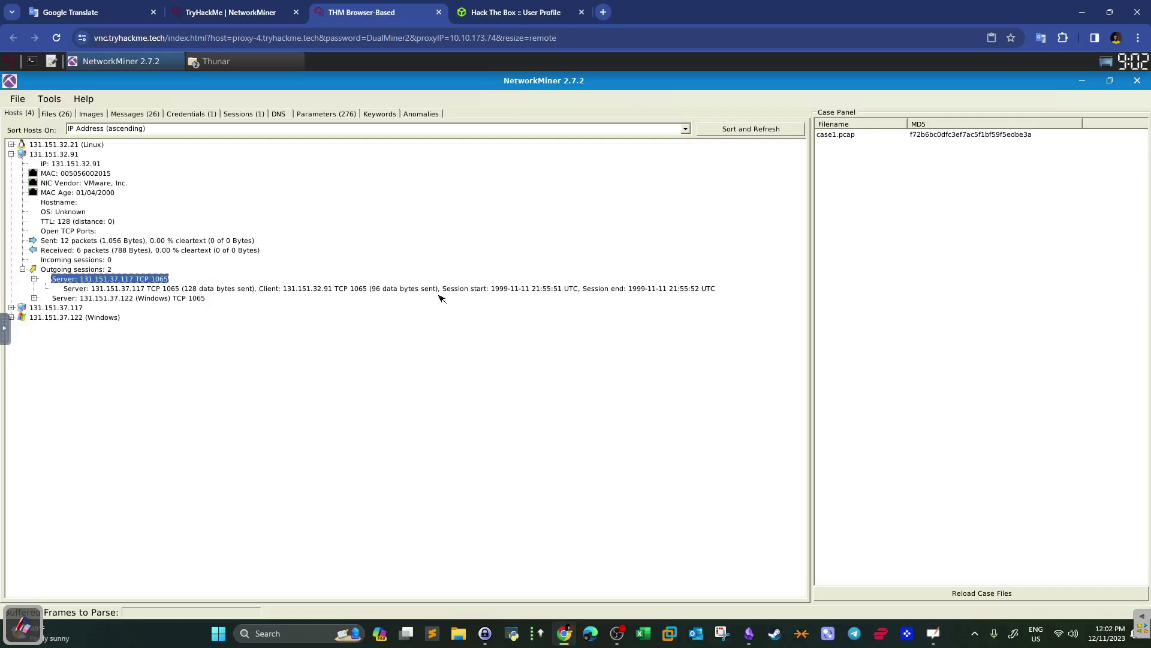
click(196, 290)
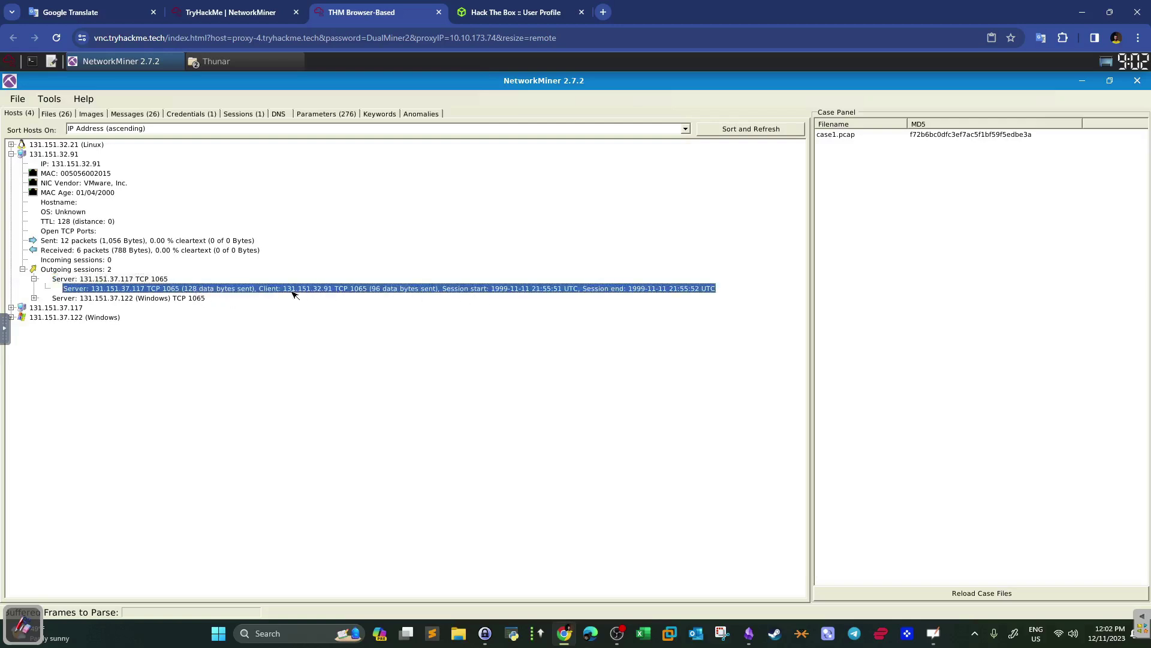
click(285, 4)
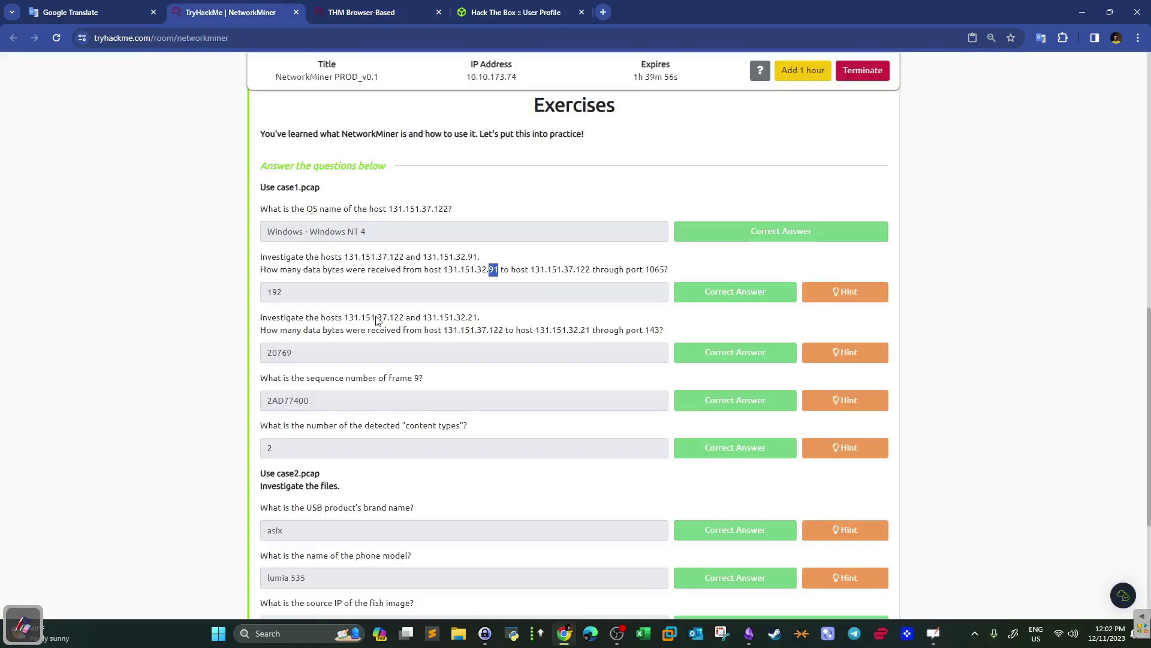
click(360, 12)
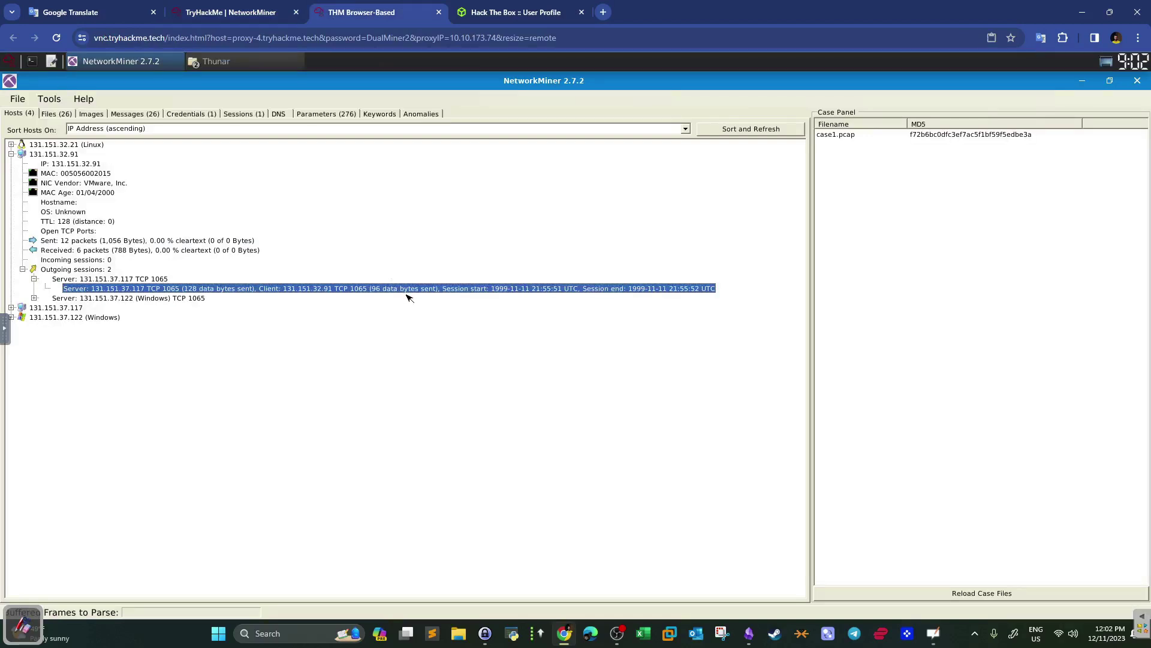
Inspect host 131.151.32.91's outgoing session to 131.151.37.122 on TCP 1065, and collapse the host
click(108, 280)
click(132, 290)
click(23, 270)
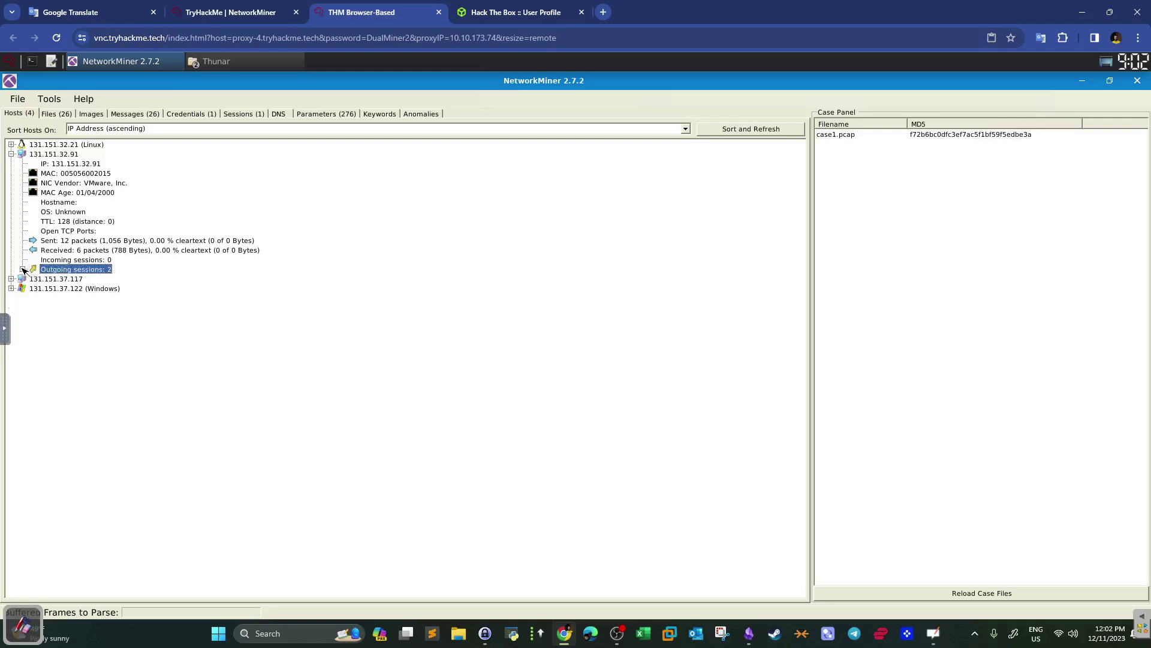
click(23, 270)
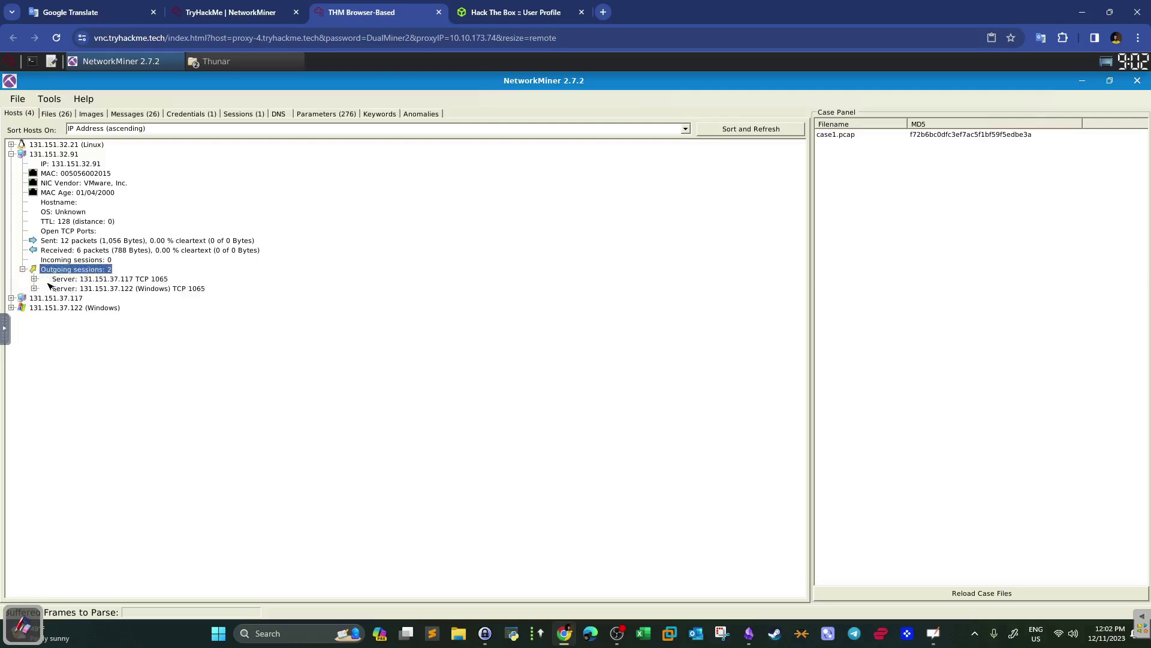
click(34, 289)
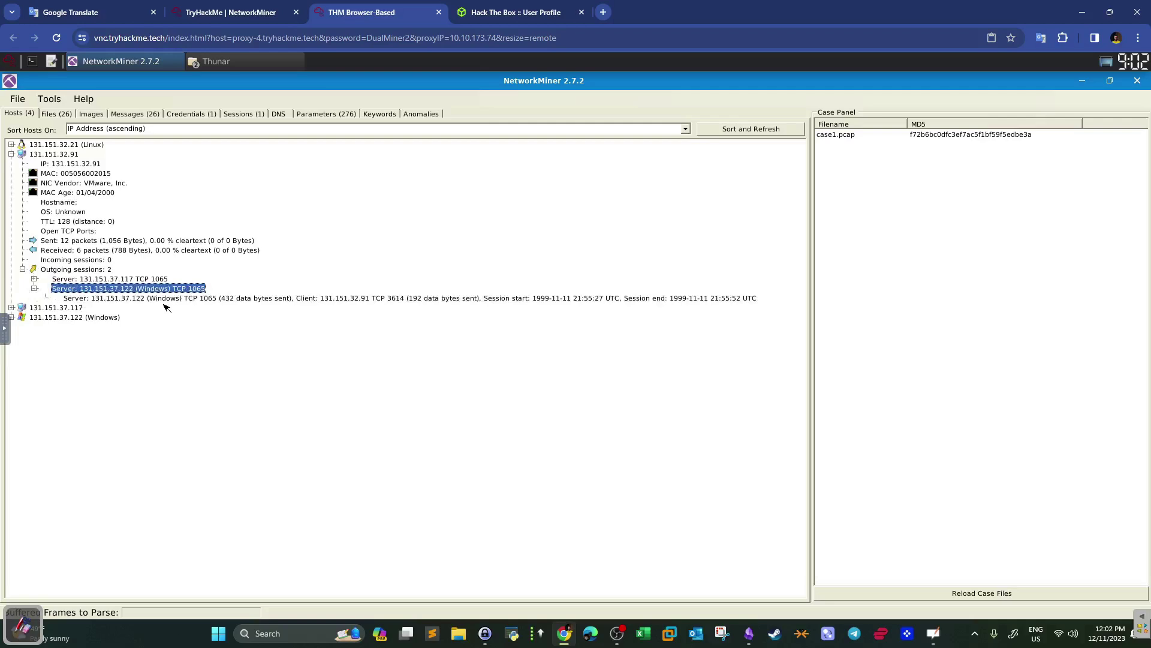
click(423, 298)
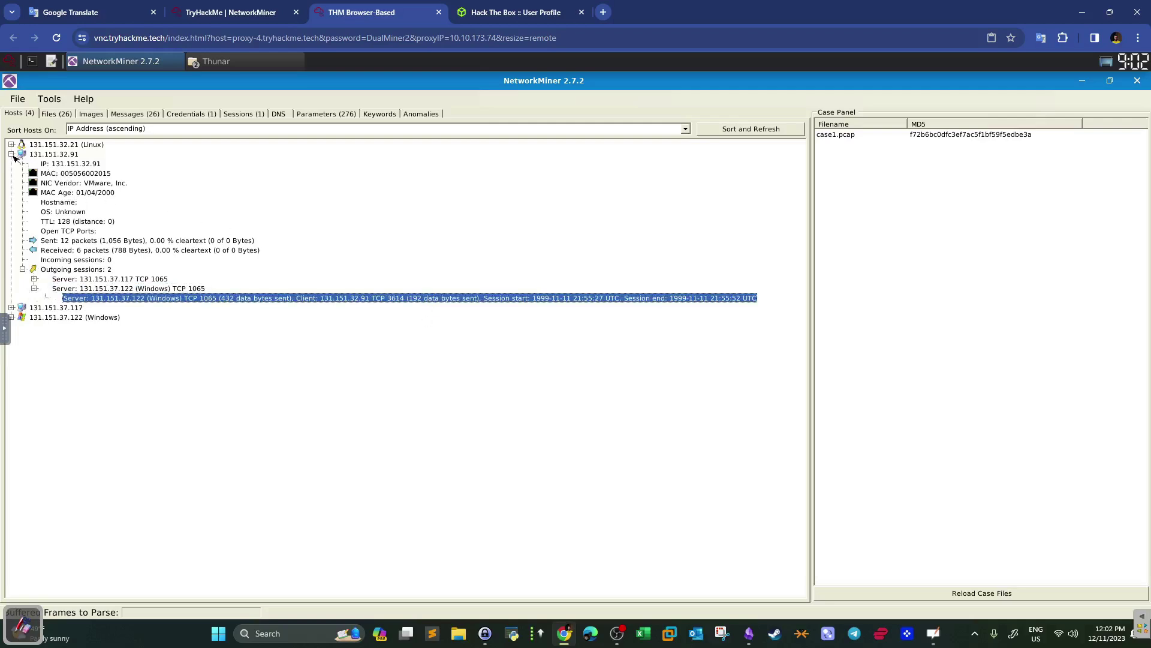
click(12, 154)
In the TryHackMe room, read the question on data bytes received from 131.151.37.122 to 131.151.32.21 through port 143
click(232, 11)
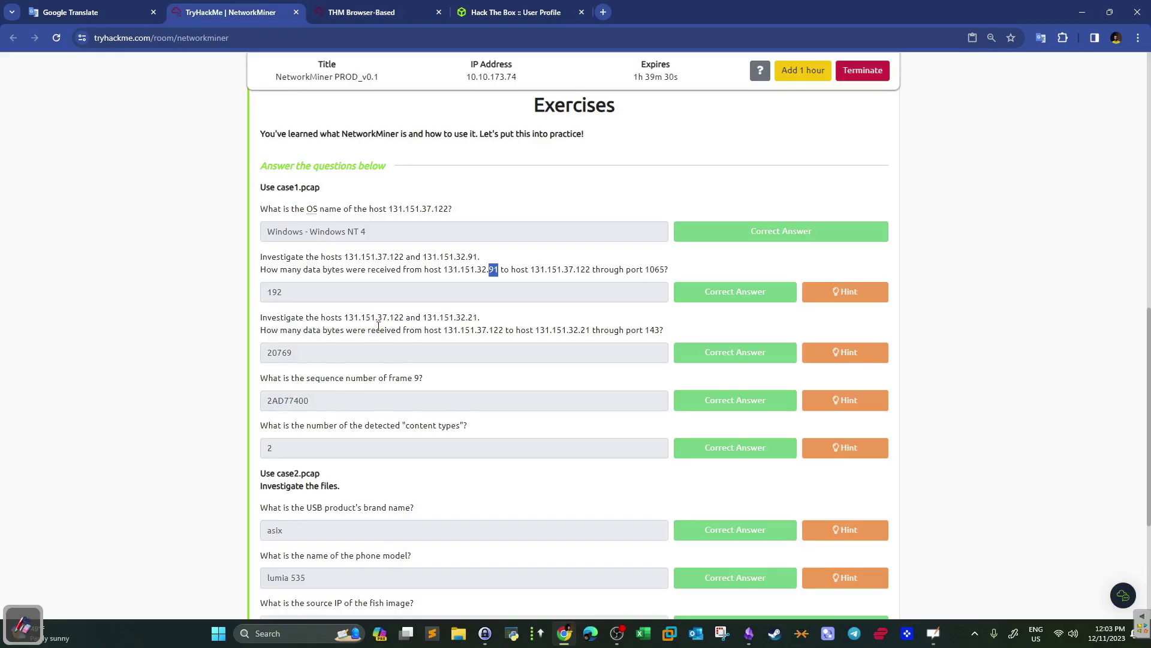
drag(400, 318, 392, 316)
drag(481, 317, 466, 318)
drag(287, 331, 498, 328)
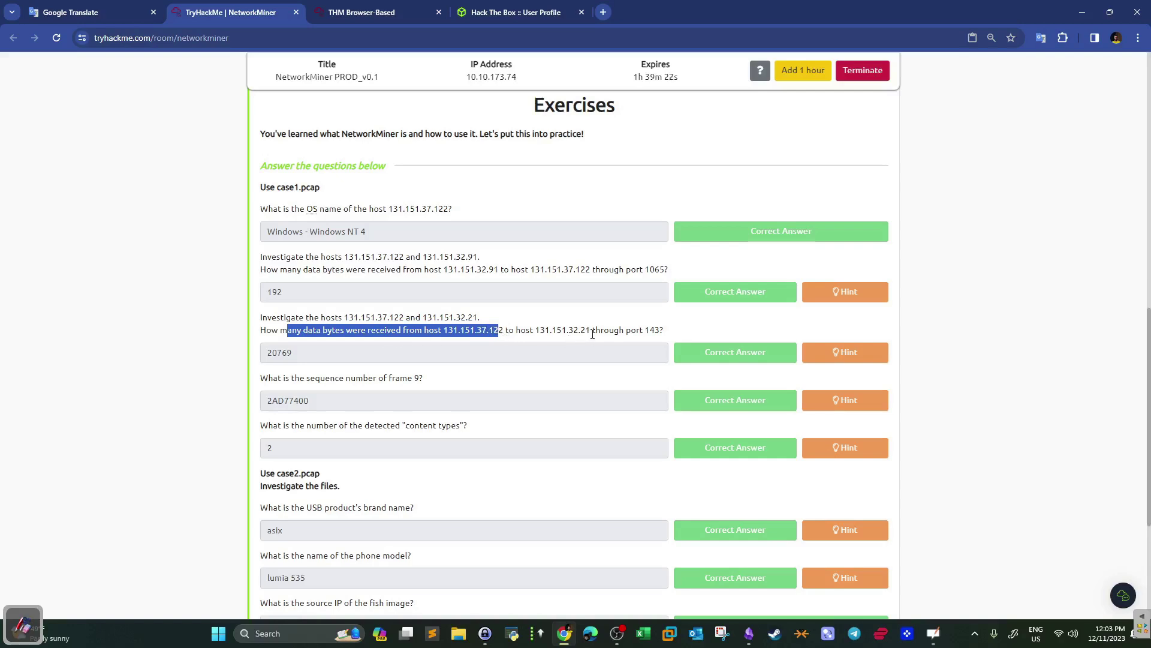
drag(660, 329, 646, 330)
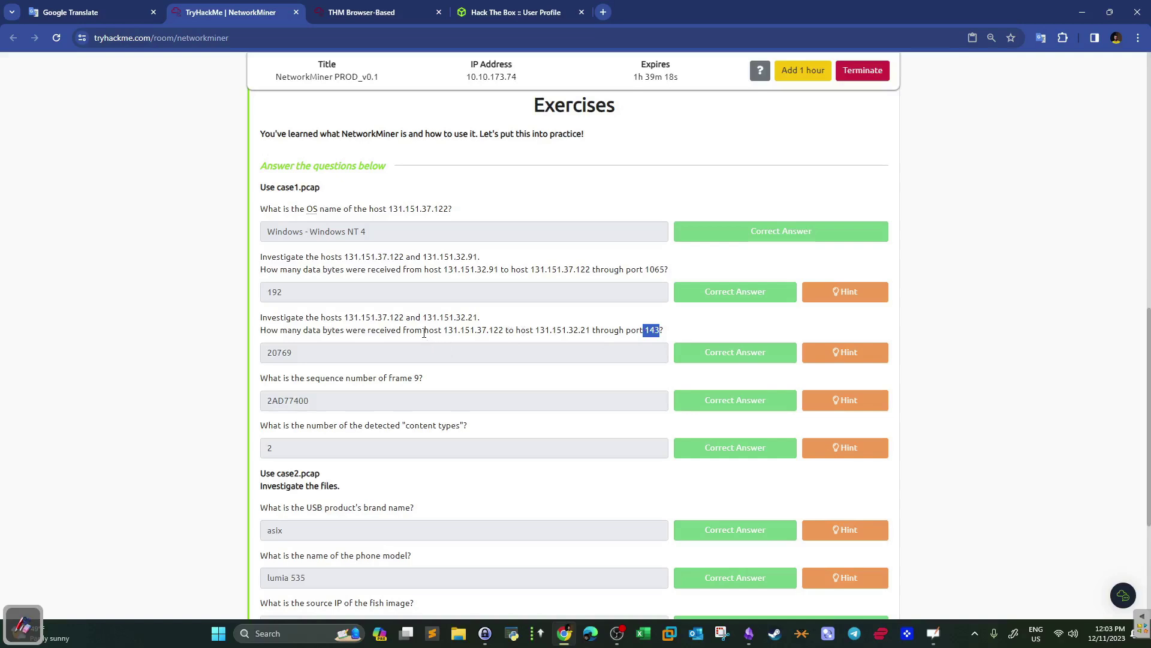
drag(490, 331, 504, 330)
Check host 131.151.37.122's outgoing sessions in NetworkMiner, and recheck the destination host in the port 143 question
key(ctrl+Tab)
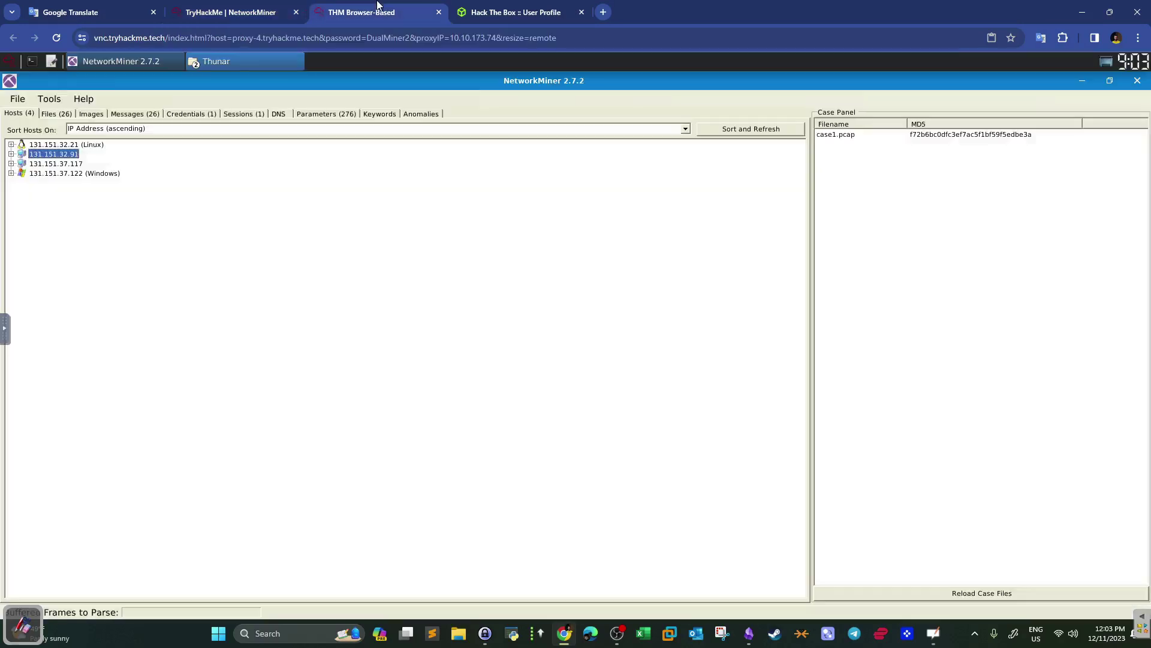
click(94, 174)
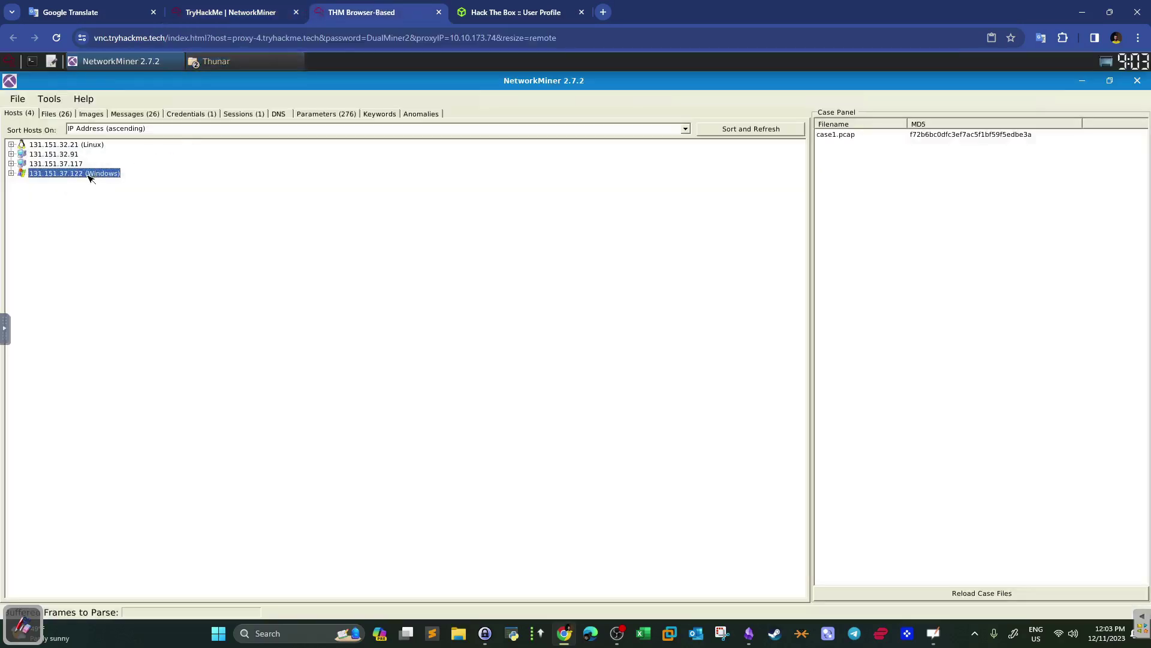
click(11, 173)
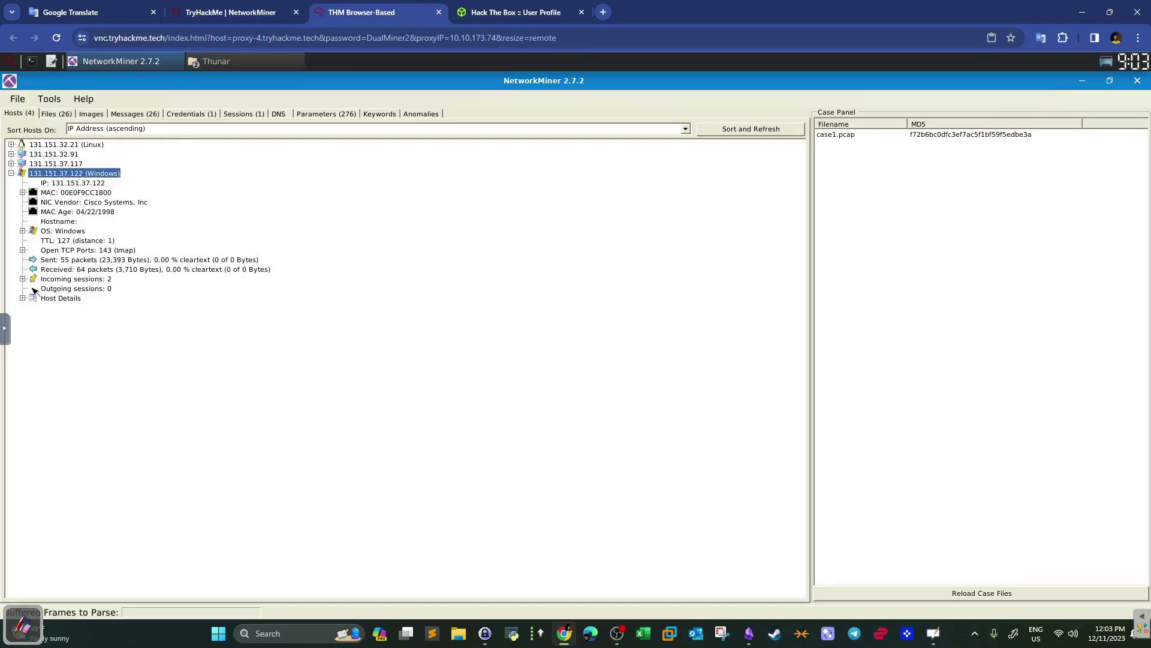
click(55, 290)
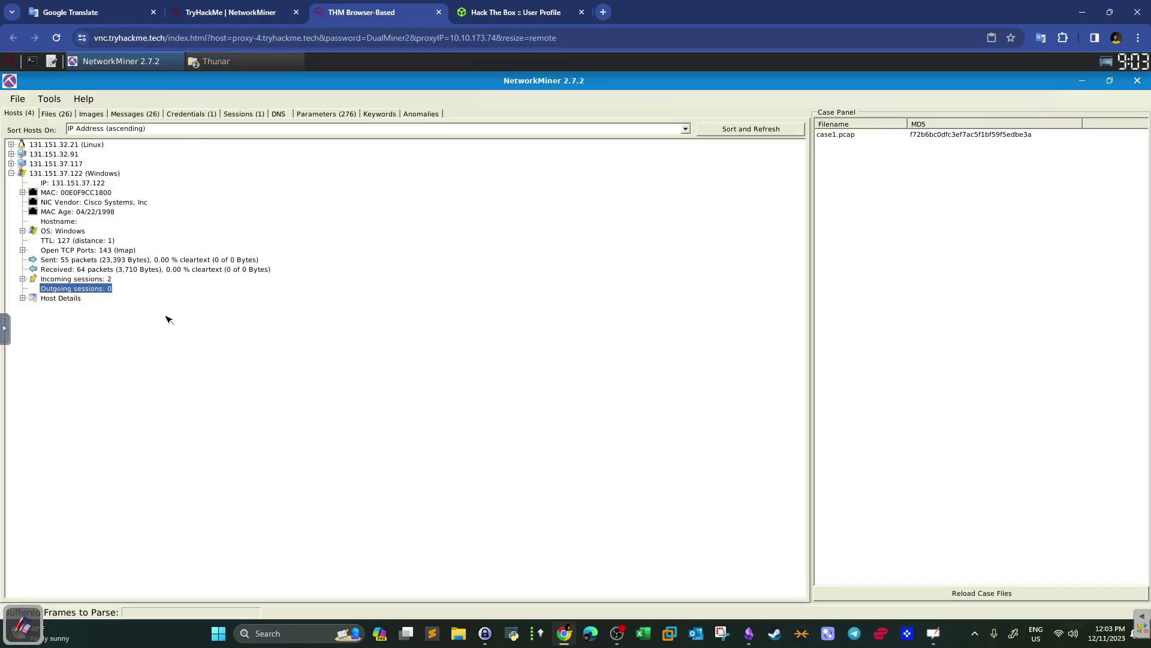
click(231, 12)
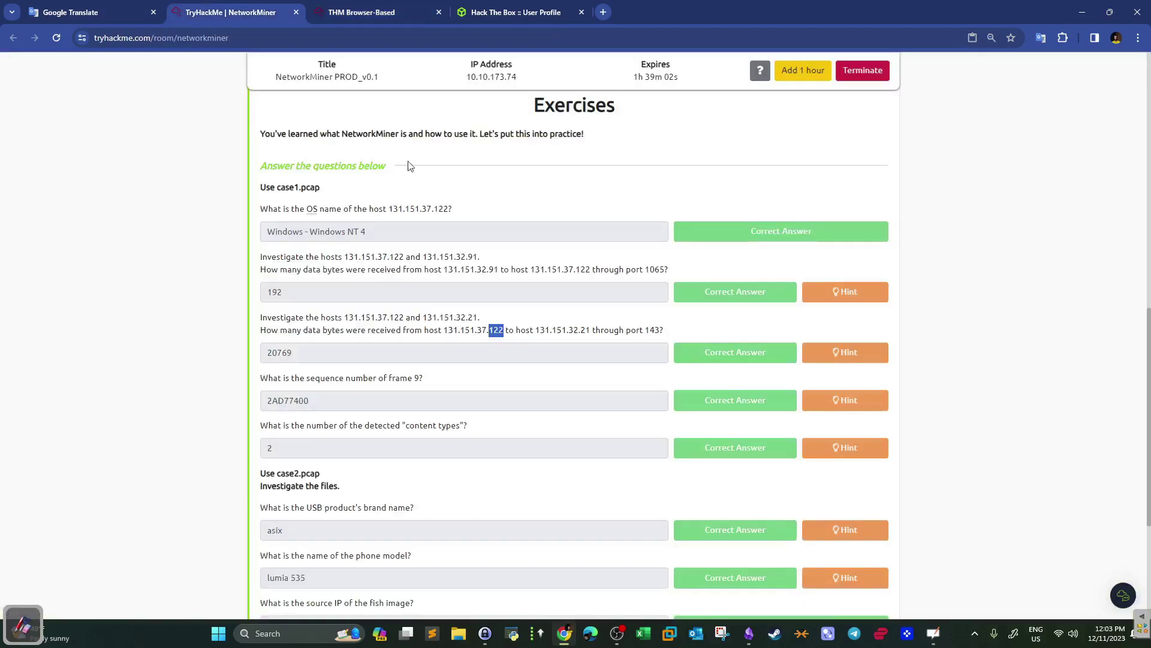
drag(586, 330, 581, 329)
In NetworkMiner, collapse host 131.151.37.122 and expand host 131.151.32.21 to view its details
click(369, 12)
click(11, 174)
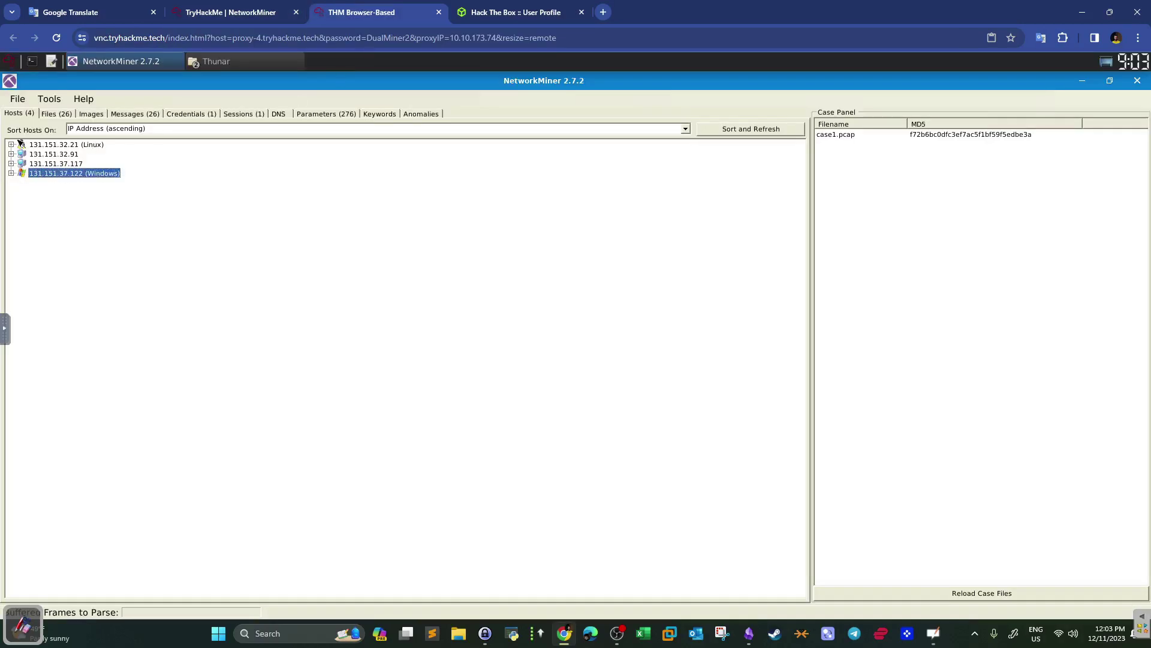
click(24, 147)
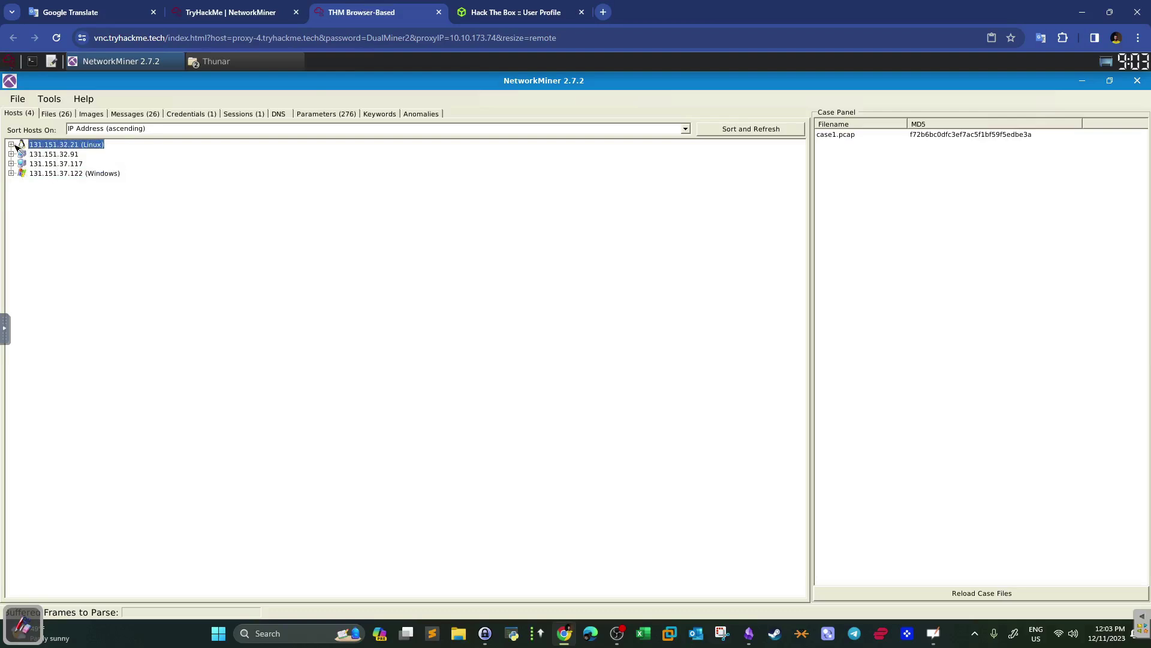
click(11, 144)
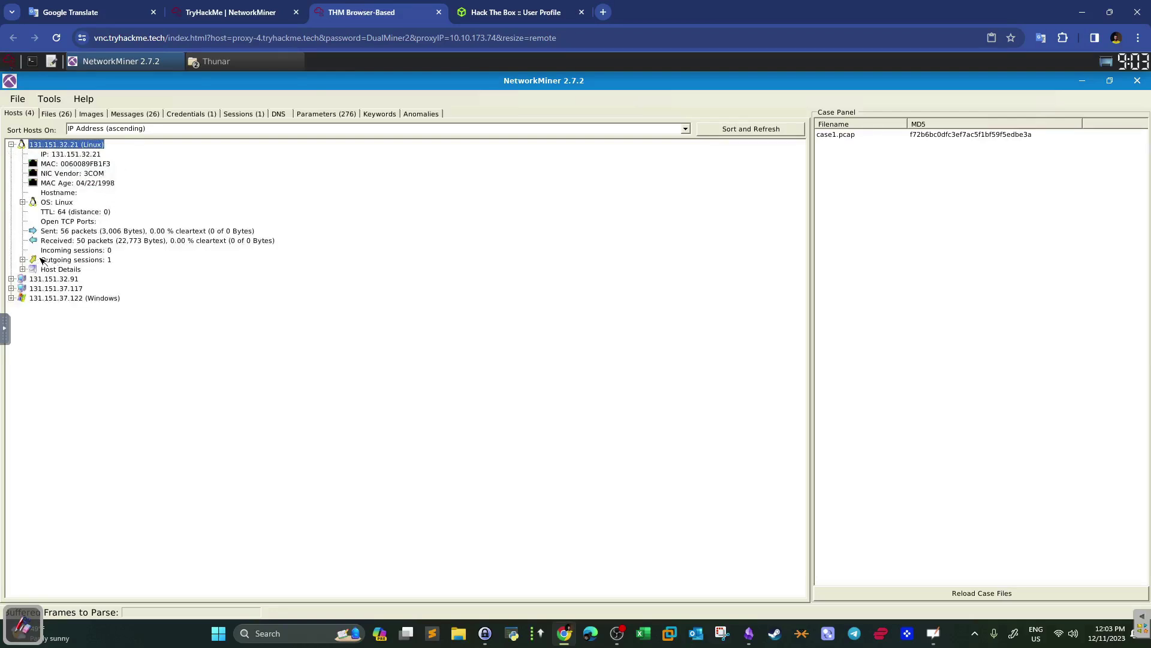
Recheck the hosts in the TryHackMe port 143 question, and expand host 131.151.32.21's outgoing session to 131.151.37.122 on TCP 143
key(ctrl+shift+Tab)
click(498, 327)
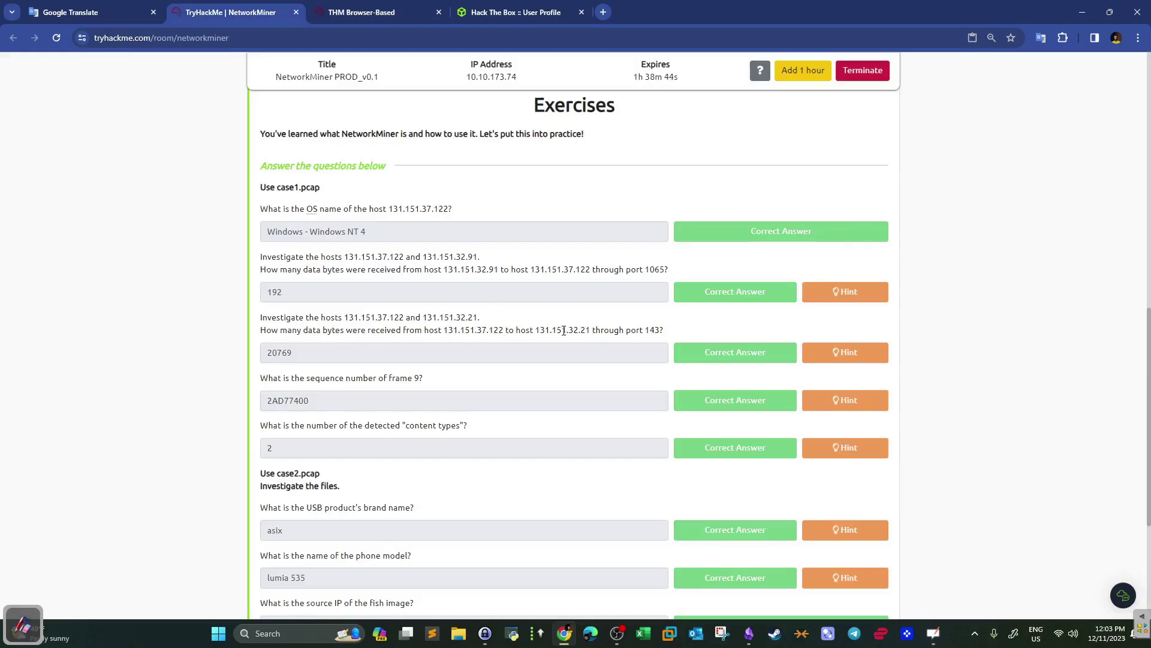
click(403, 9)
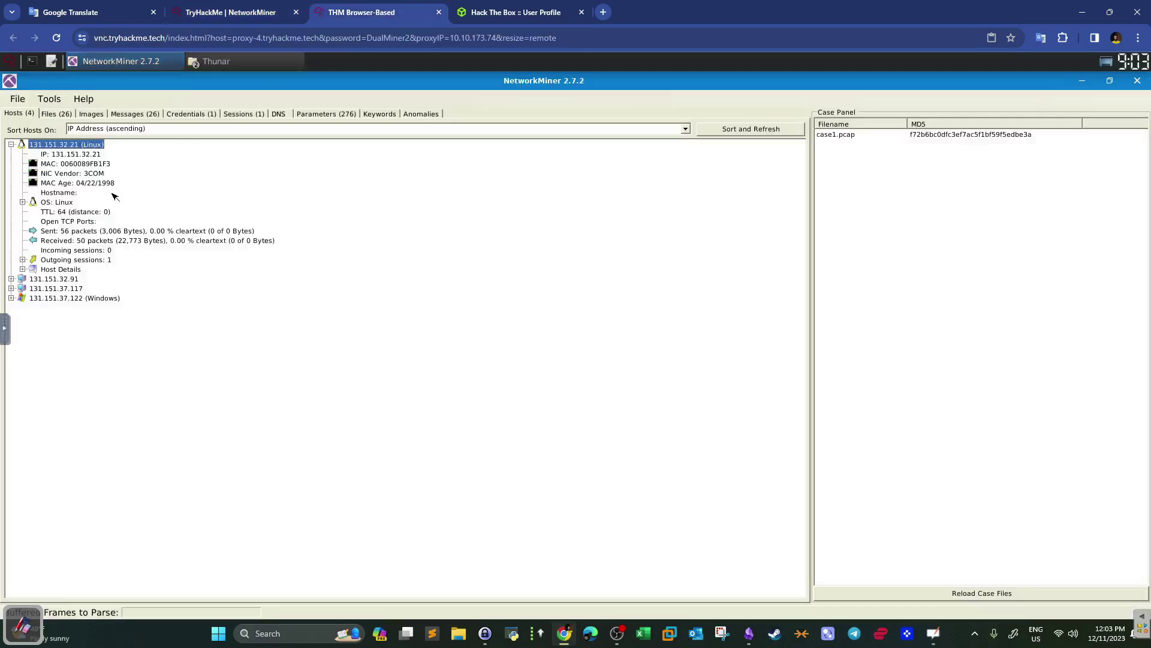
click(23, 259)
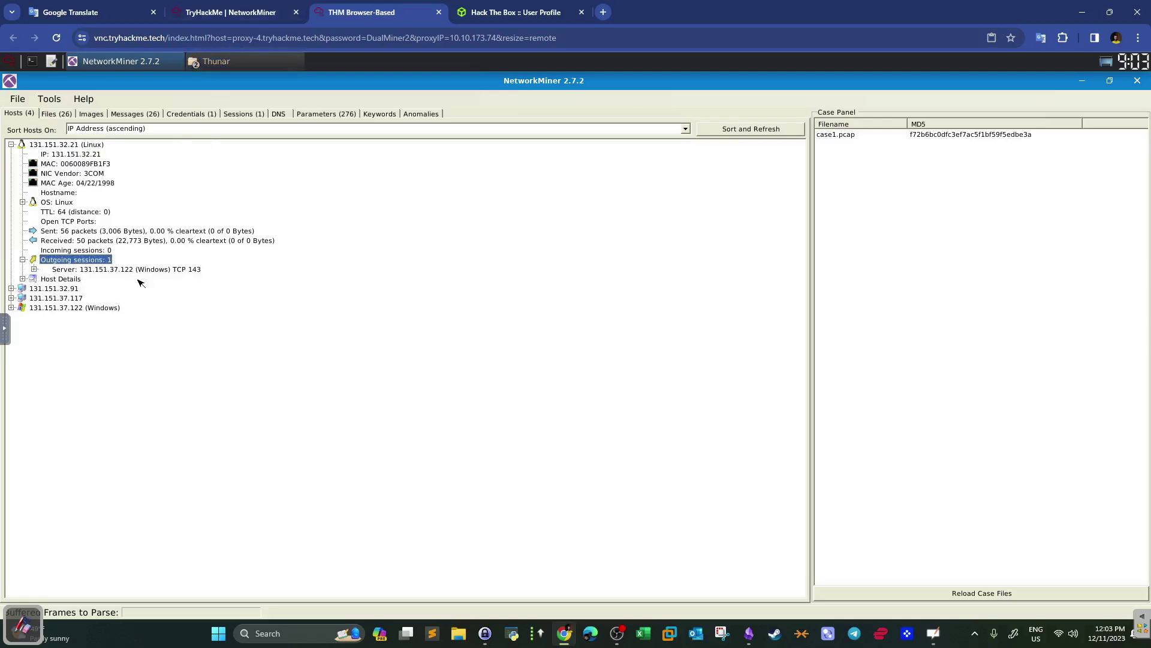
click(127, 270)
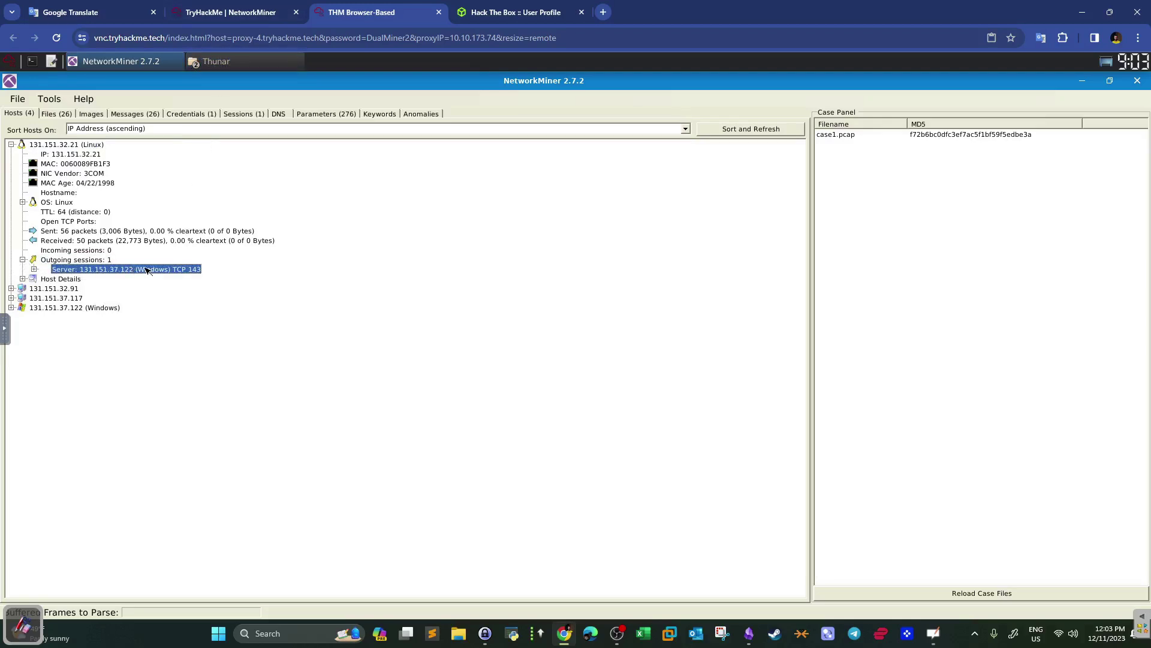
click(231, 12)
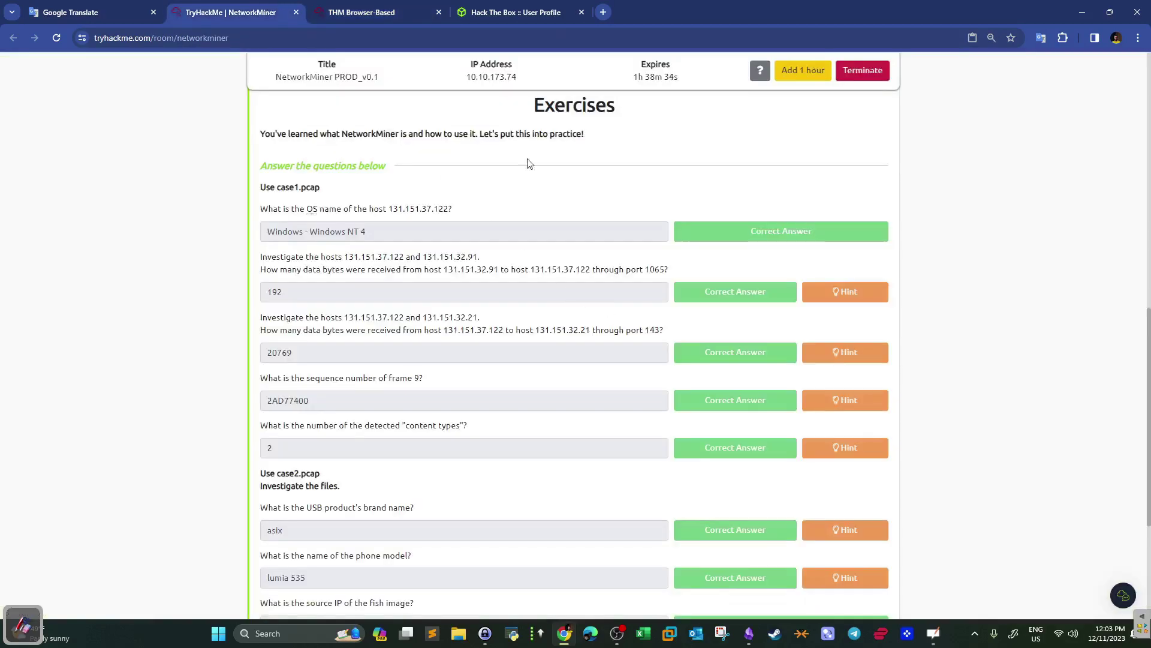
click(361, 12)
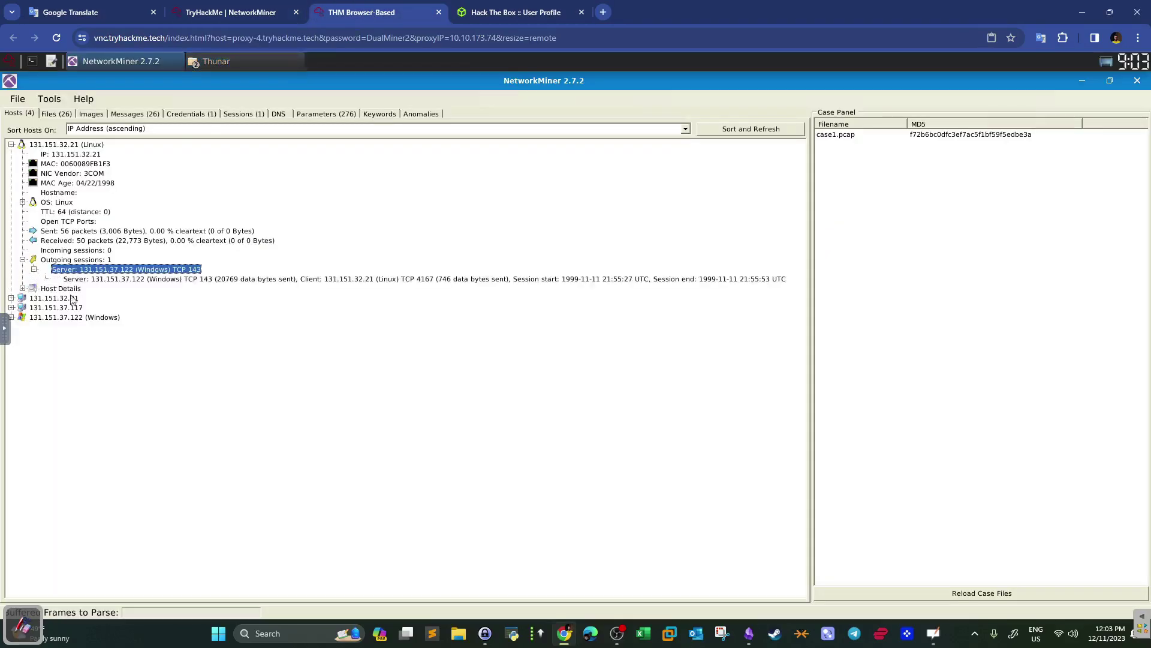
Compare the TCP 143 session's server data bytes with the TryHackMe question, and read the question on frame 9's sequence number
click(231, 12)
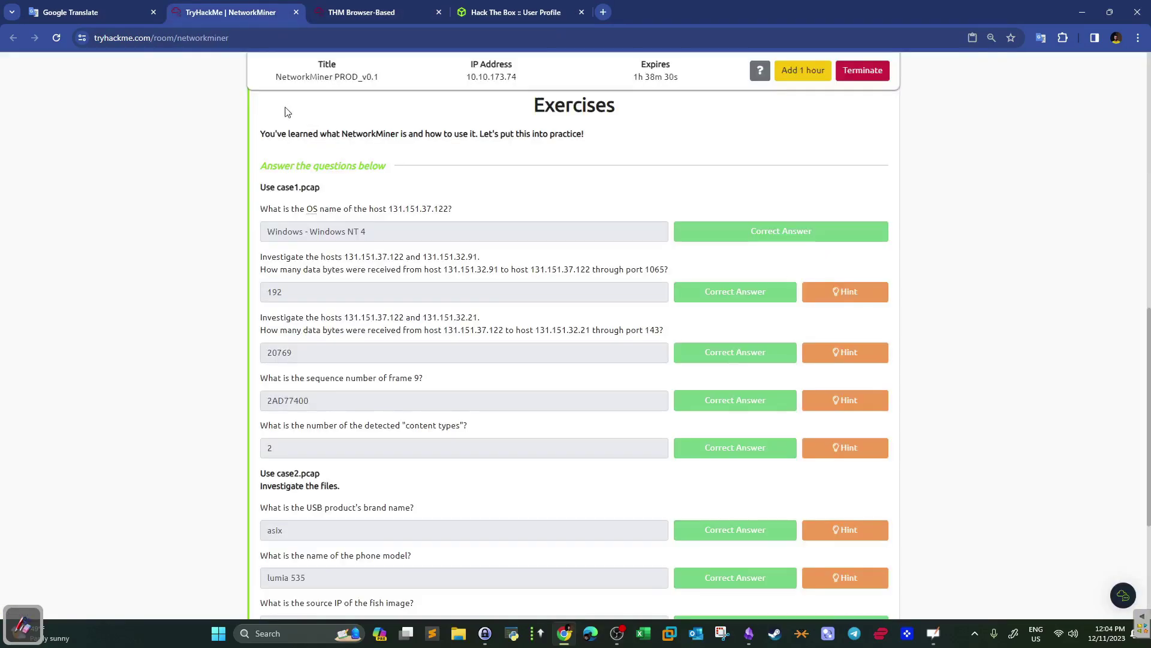
click(362, 12)
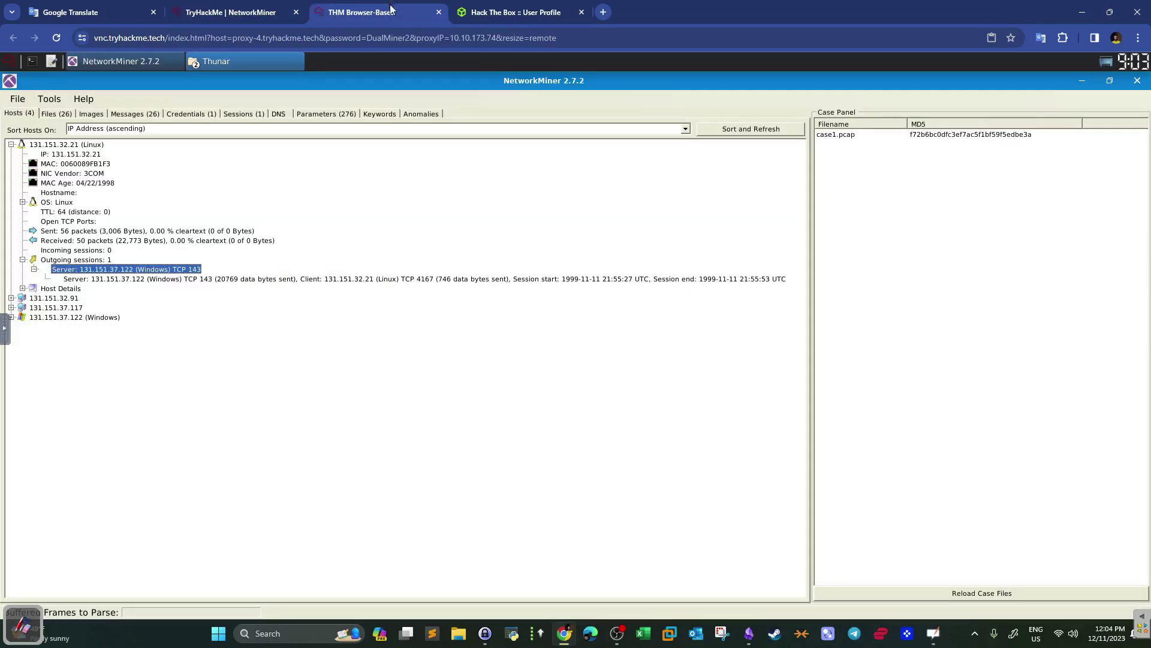
click(229, 280)
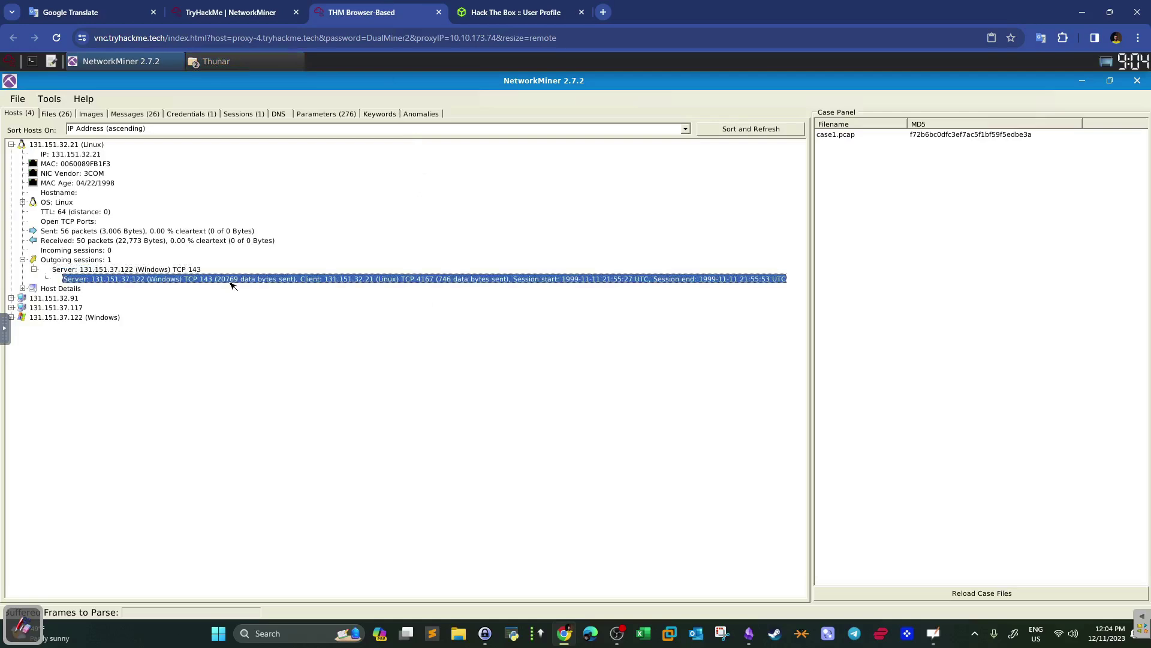
click(258, 12)
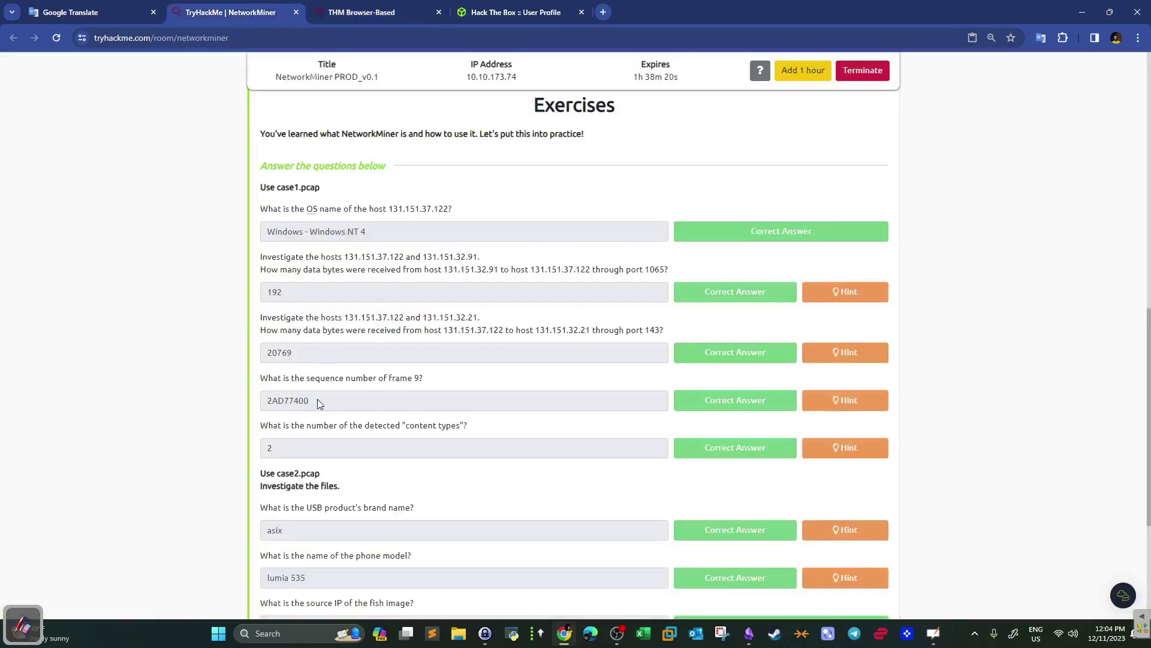
double_click(416, 378)
Return to the remote machine and minimize NetworkMiner 2.7.2 and both file manager windows to reach the desktop
click(382, 8)
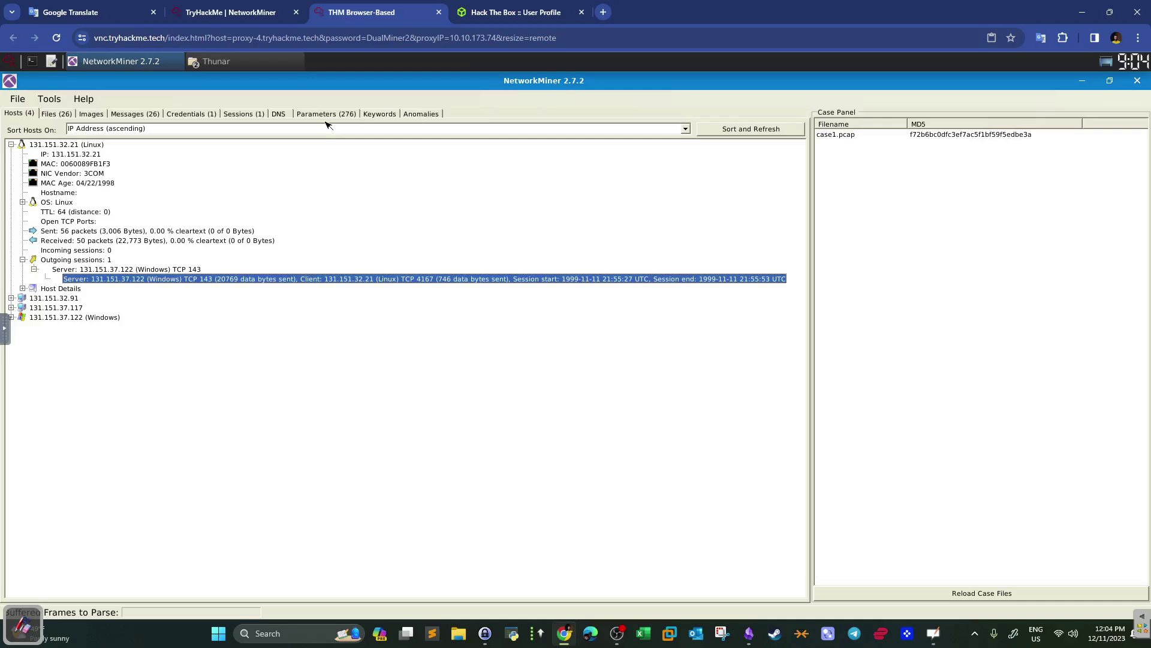
click(1082, 81)
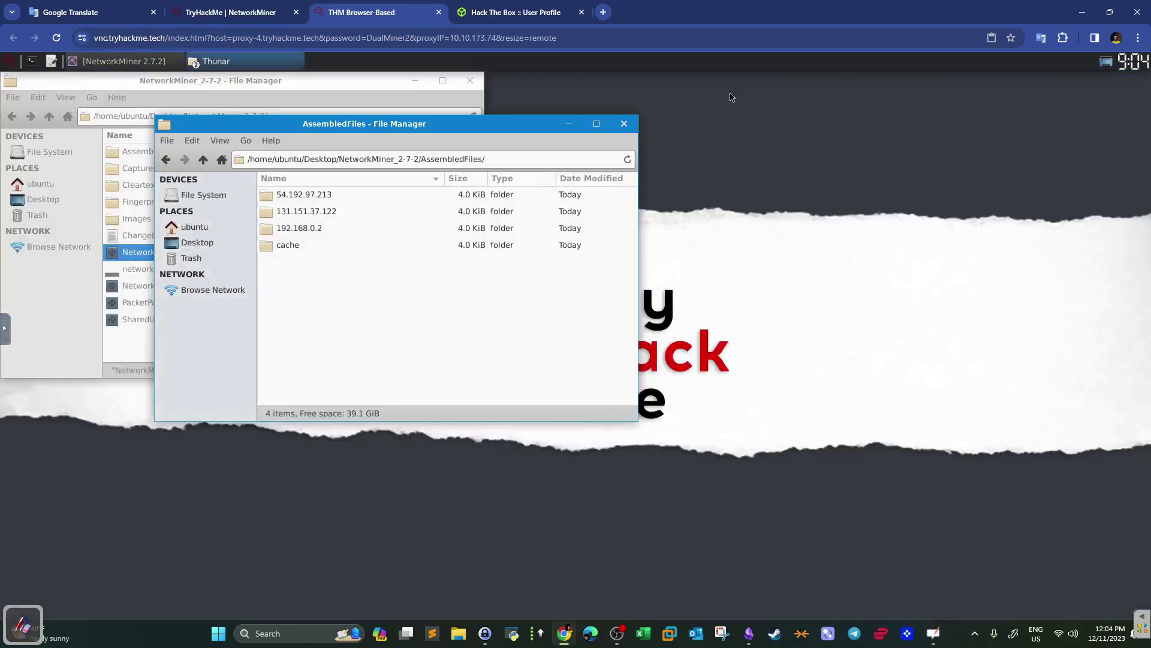
click(562, 131)
click(415, 80)
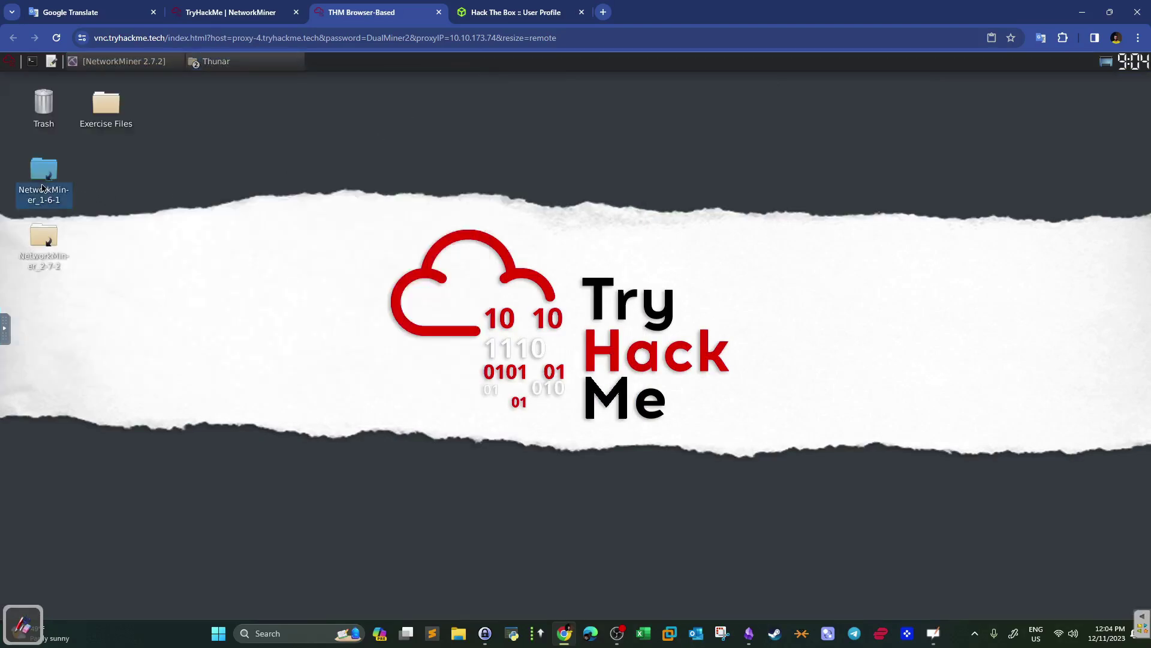
Run NetworkMiner.exe from the NetworkMiner_1-6-1 desktop folder, and close the folder window
double_click(42, 189)
click(160, 254)
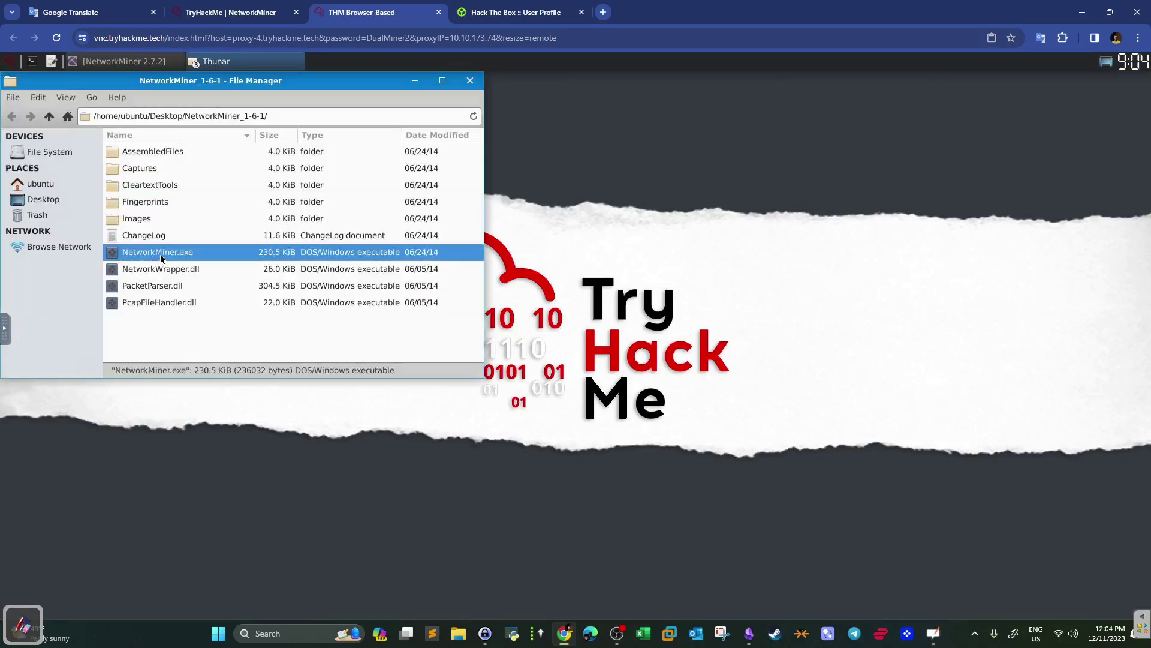
right_click(160, 254)
click(286, 279)
click(469, 81)
drag(252, 82, 453, 120)
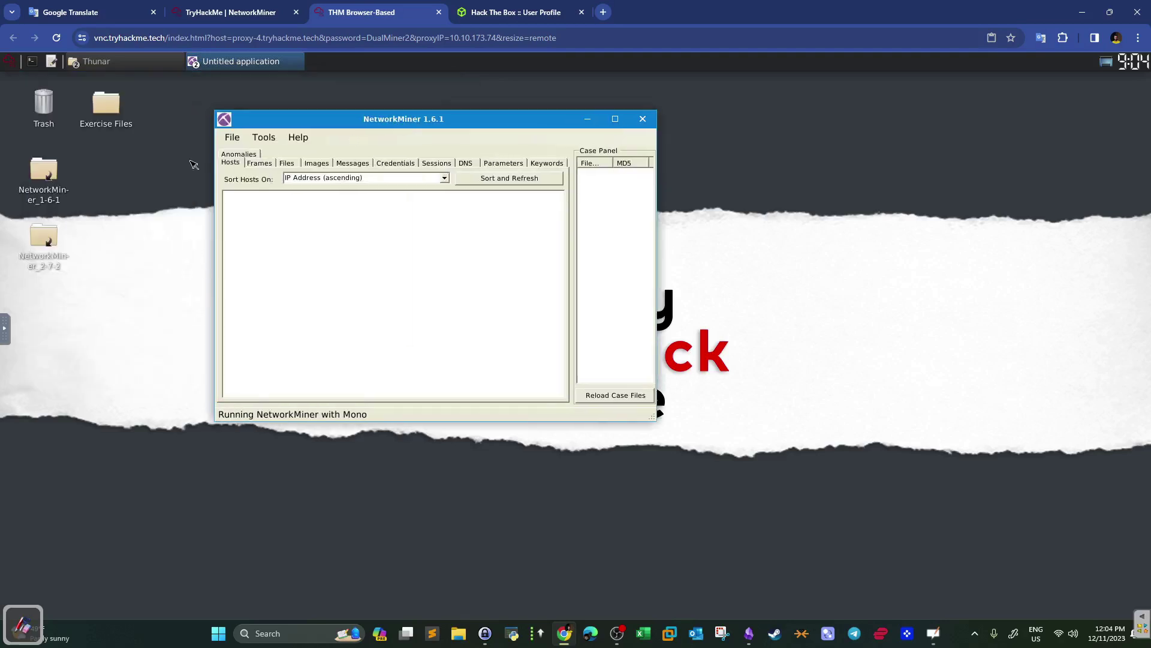
Load case1.pcap from the Exercise Files folder into NetworkMiner 1.6.1 and maximize its window
click(232, 137)
click(248, 151)
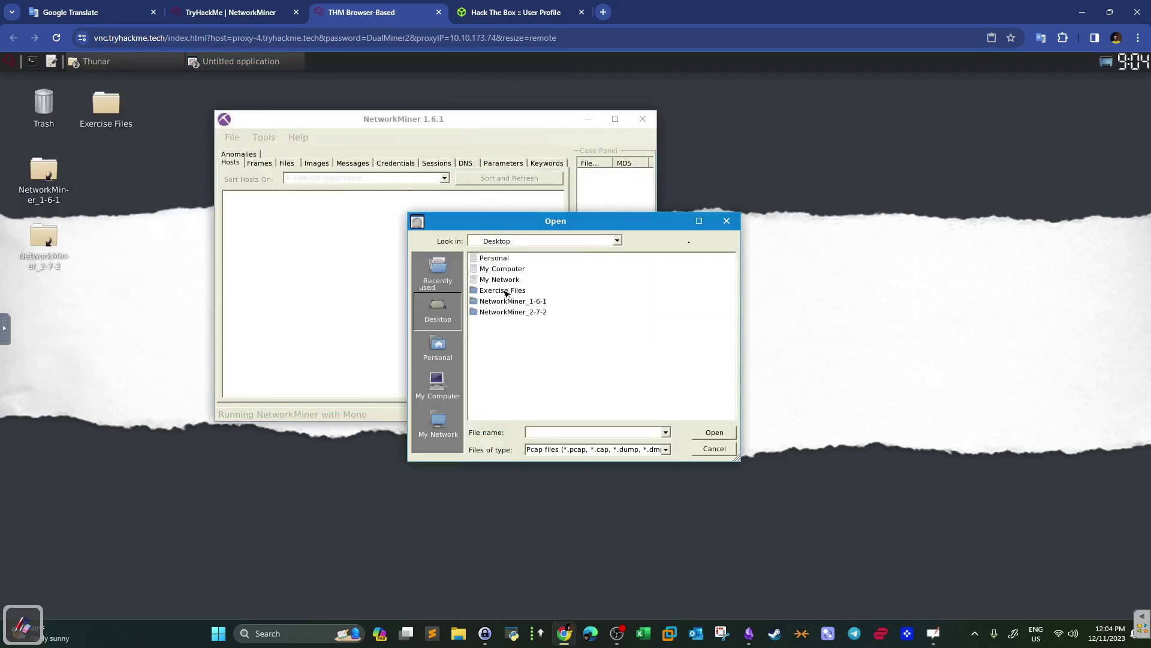
double_click(502, 292)
double_click(500, 263)
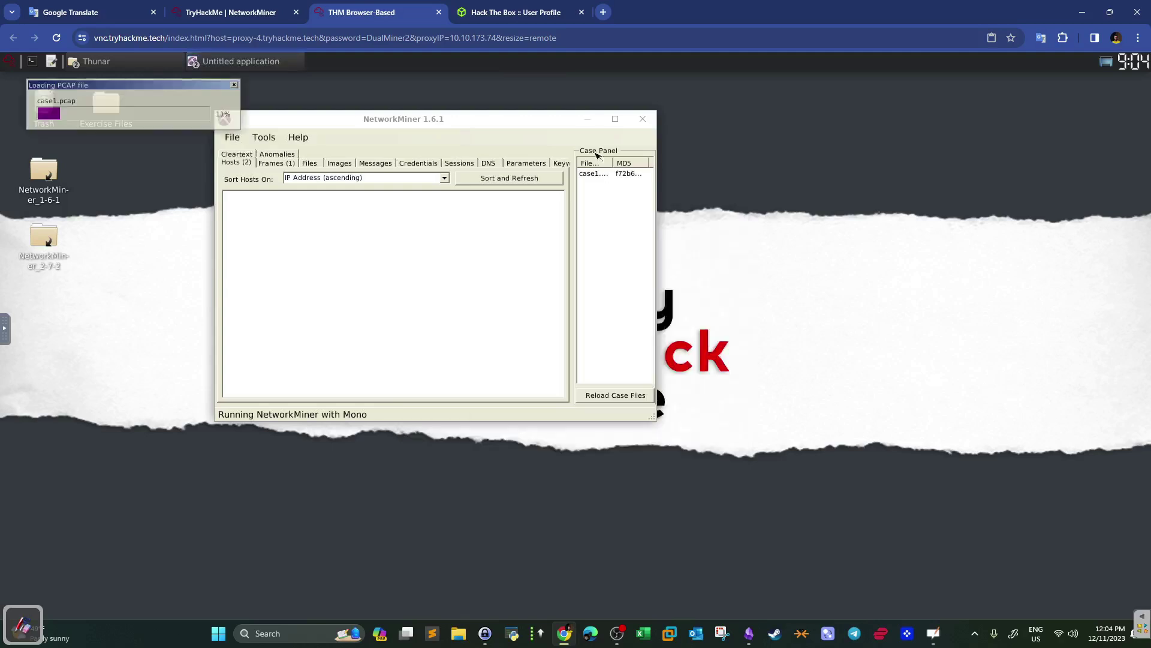
click(615, 118)
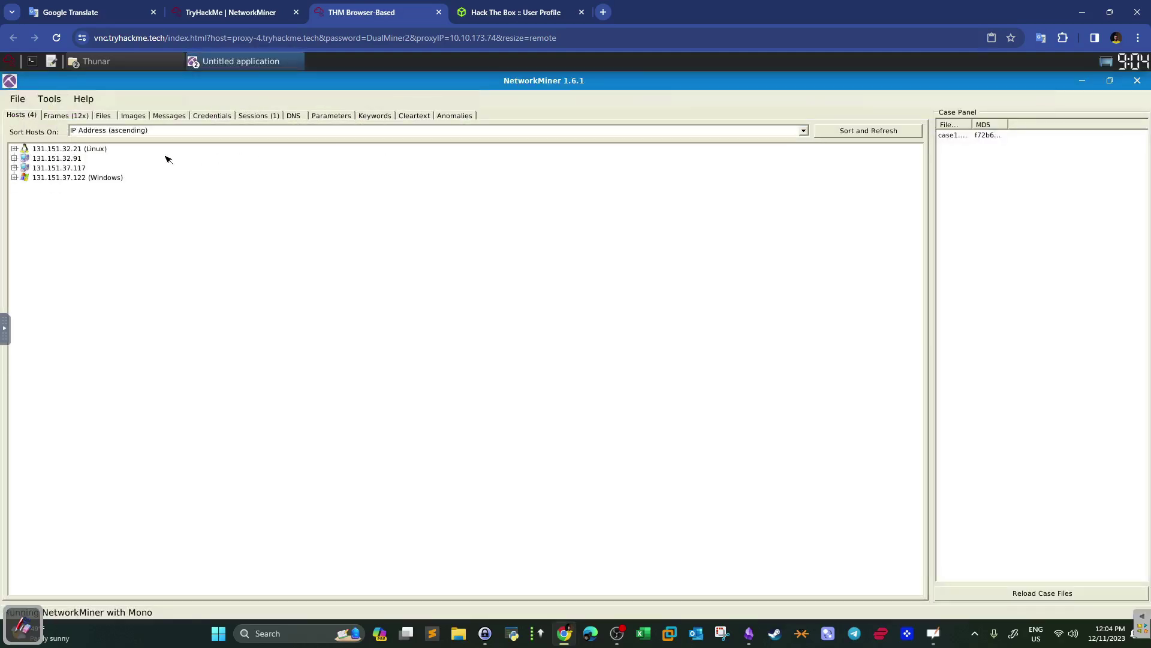
Look through the capture's frames and anomalies, and return to the frame list
click(86, 117)
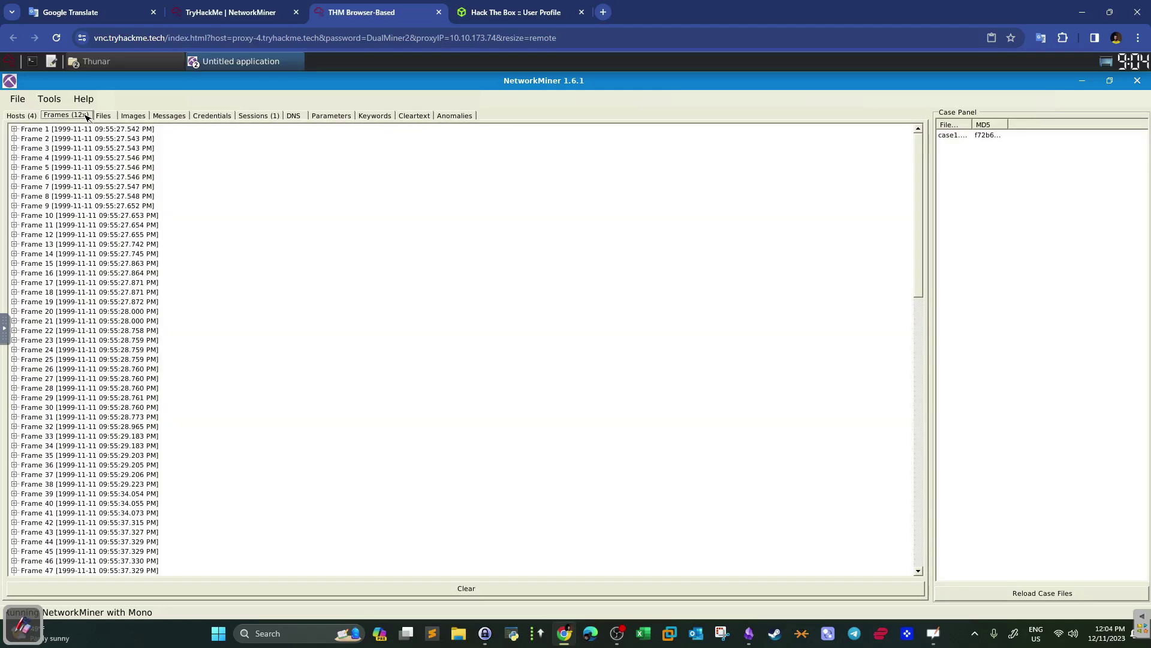
click(472, 117)
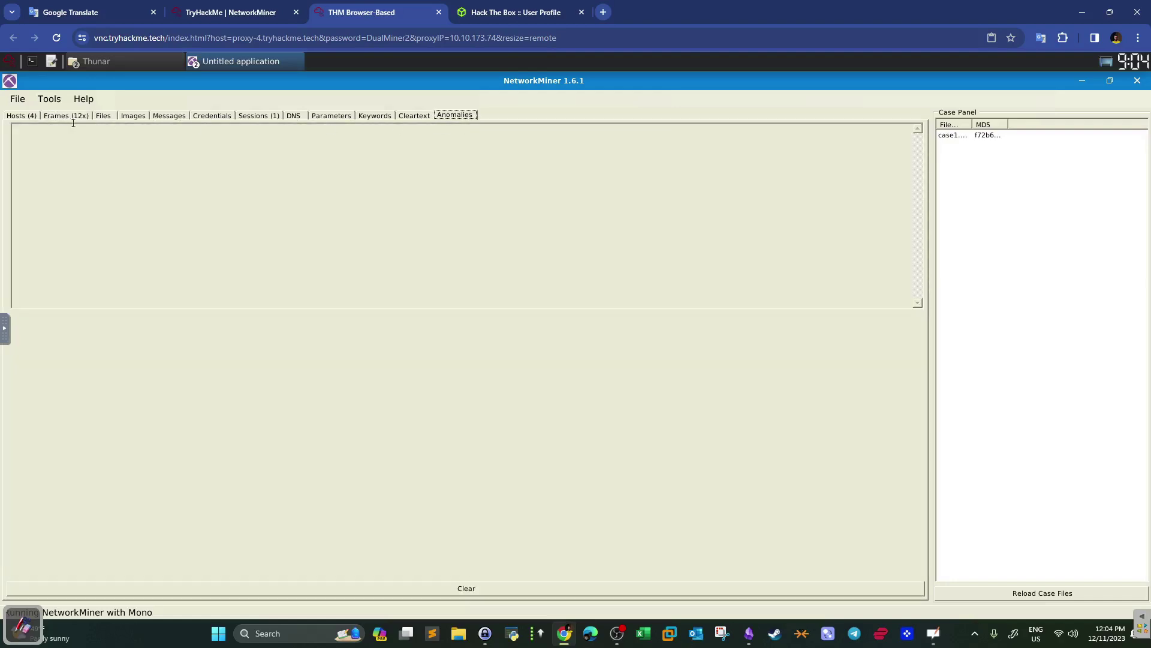
click(74, 116)
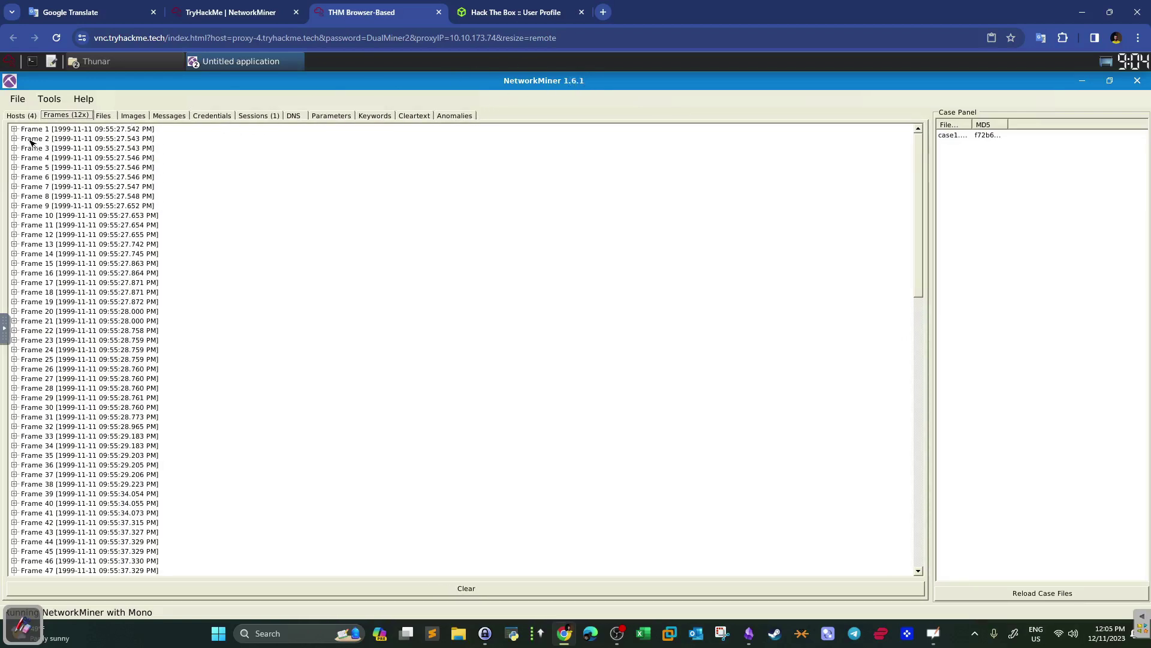
Recheck the frame 9 sequence number question in the TryHackMe room, and expand frame 9 in NetworkMiner's frame list
click(213, 7)
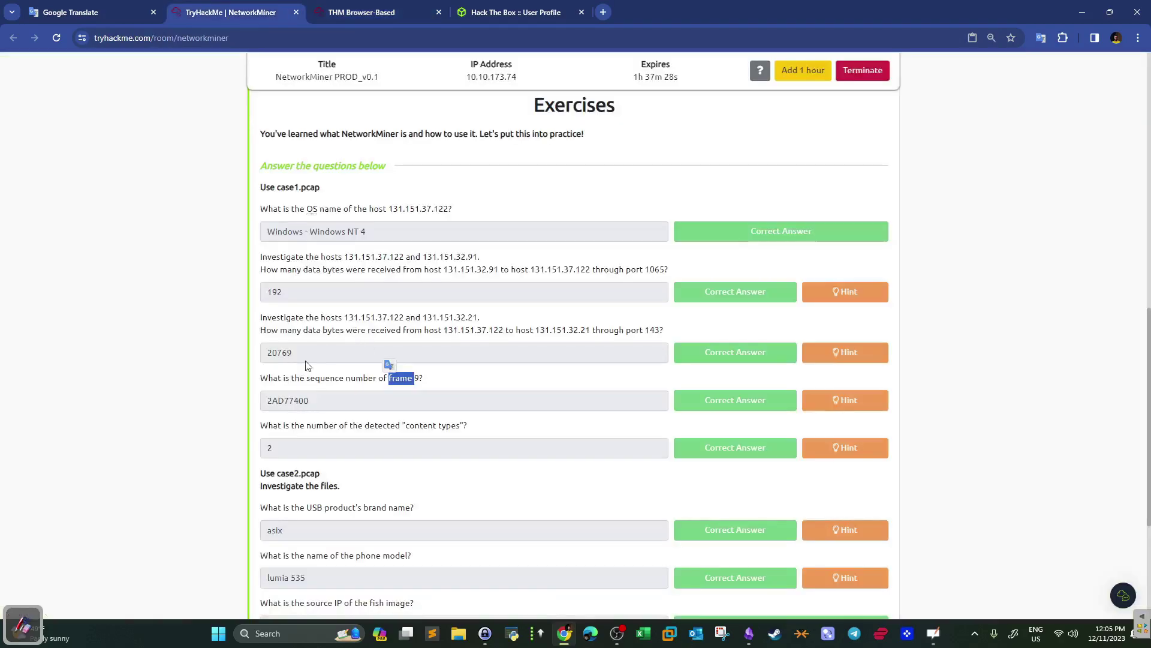
click(346, 11)
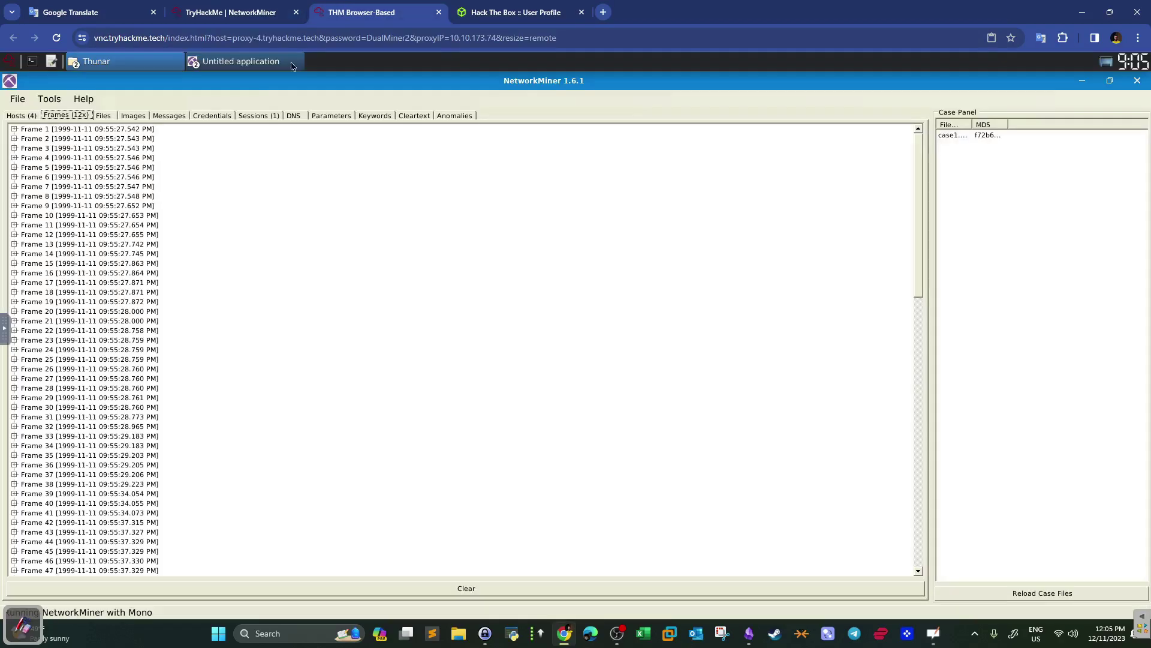
click(12, 205)
click(12, 205)
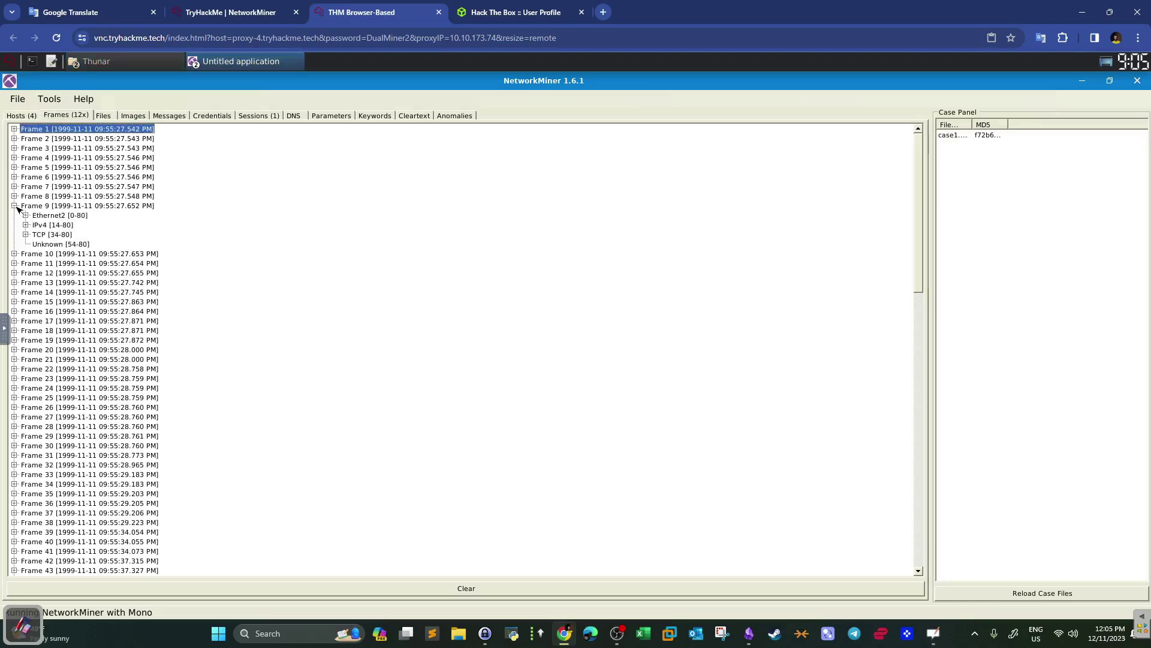
click(242, 8)
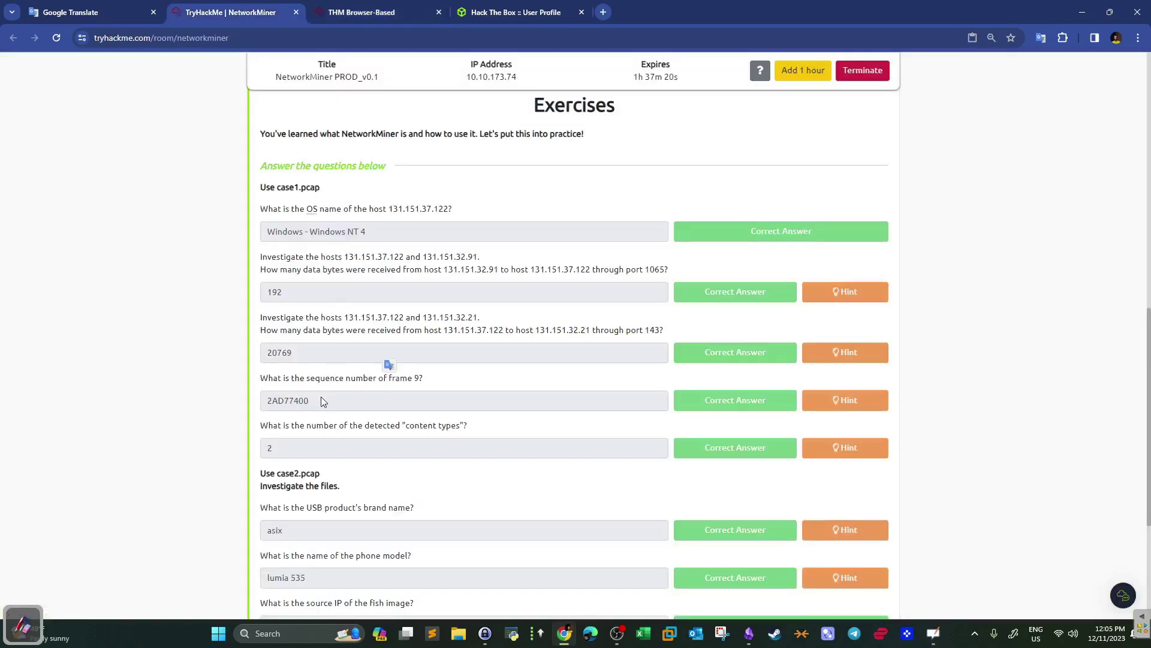
click(384, 12)
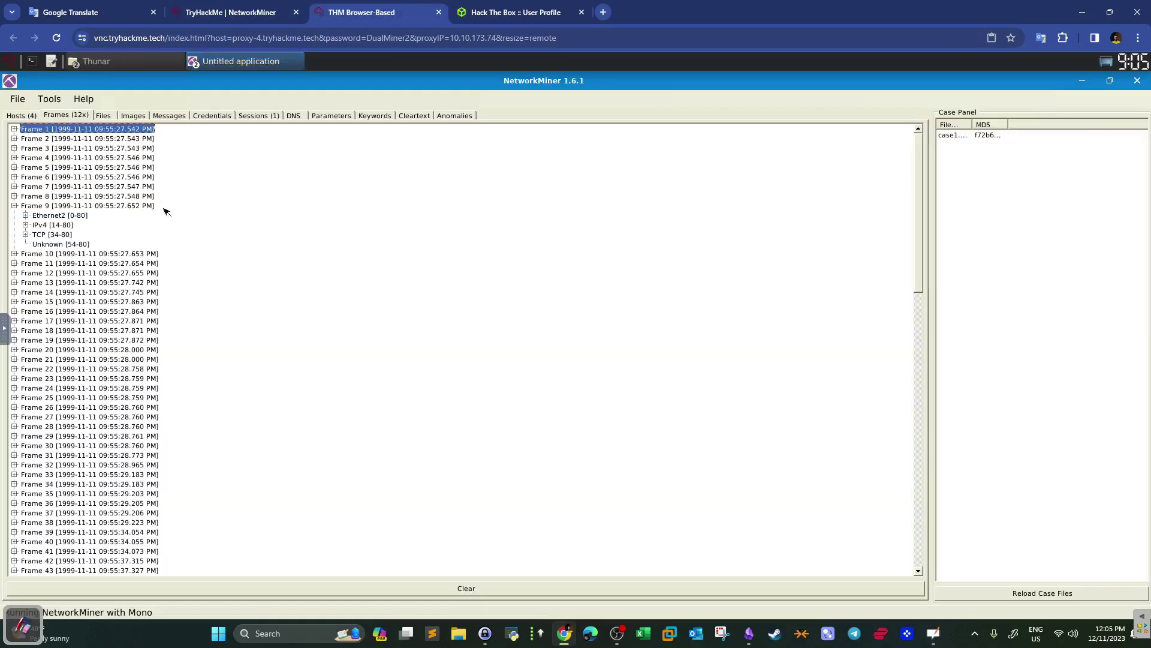
Expand frame 9's Ethernet2, IPv4 and TCP layers, and compare its TCP sequence number with the answer in the TryHackMe room
click(25, 215)
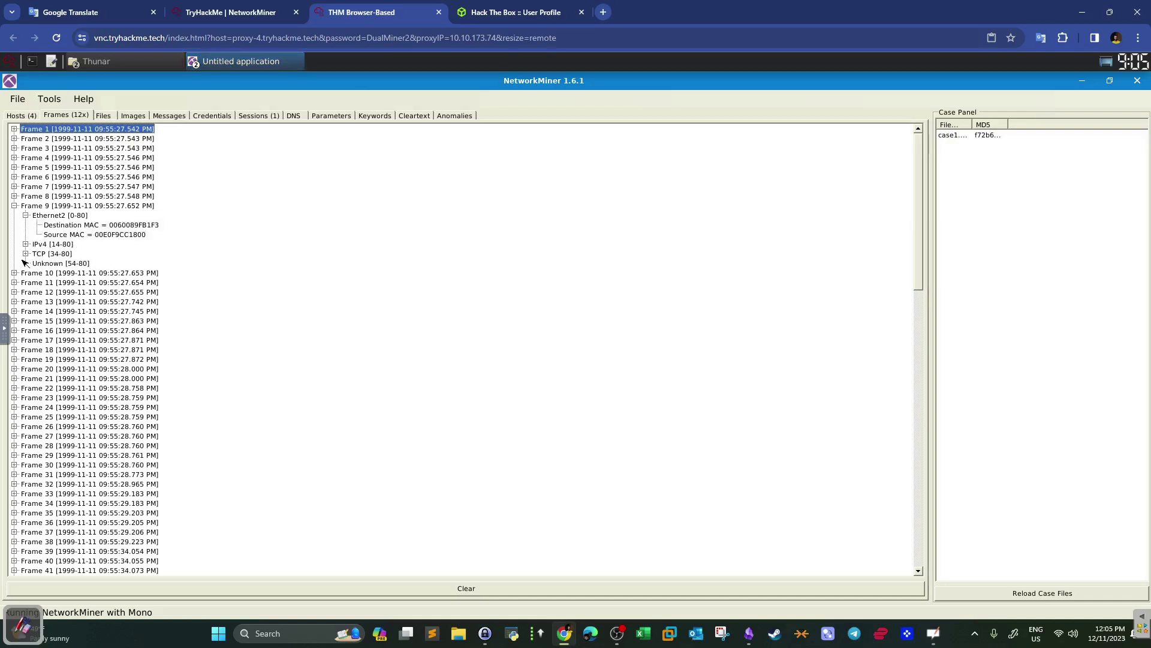
click(26, 244)
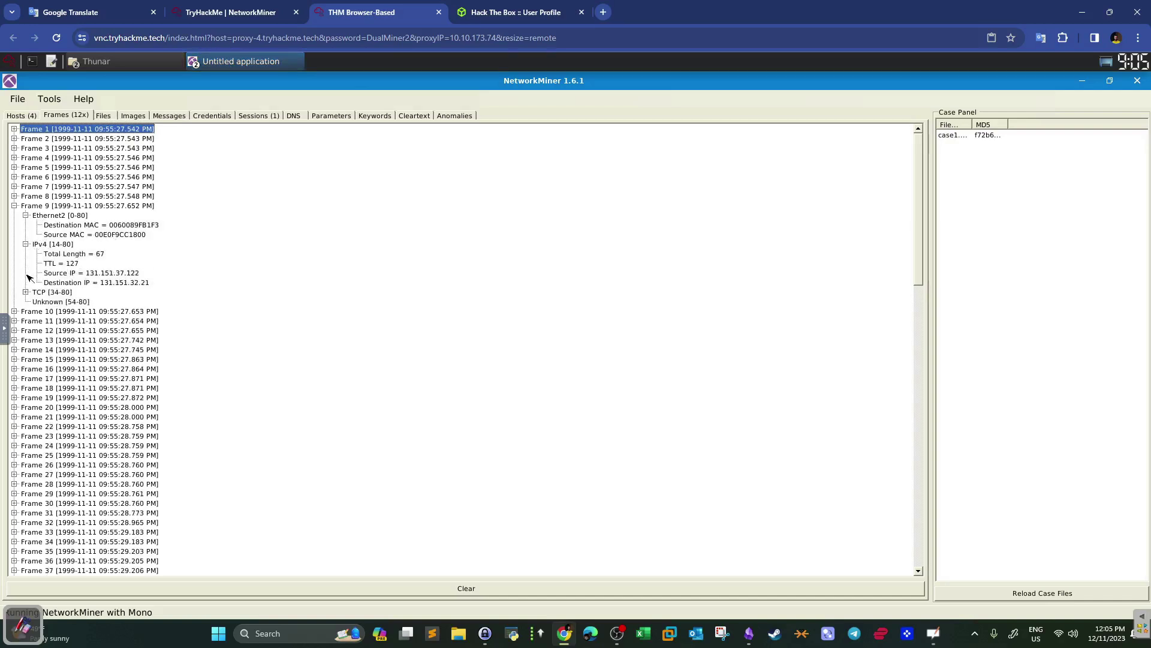
click(25, 292)
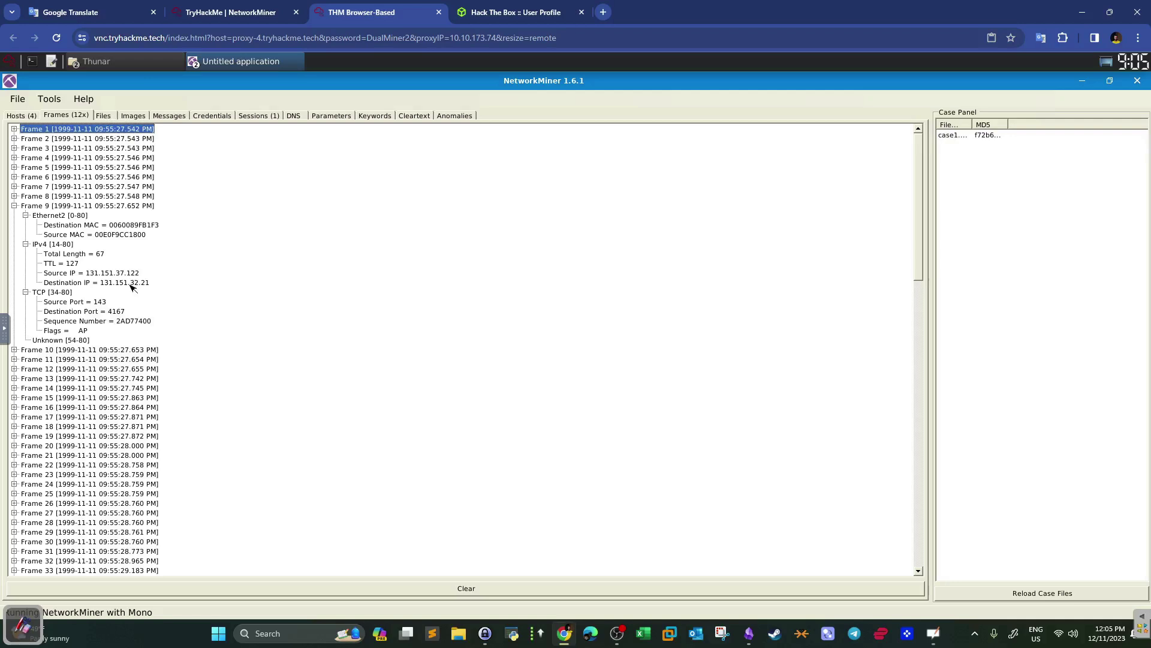
click(51, 293)
click(87, 329)
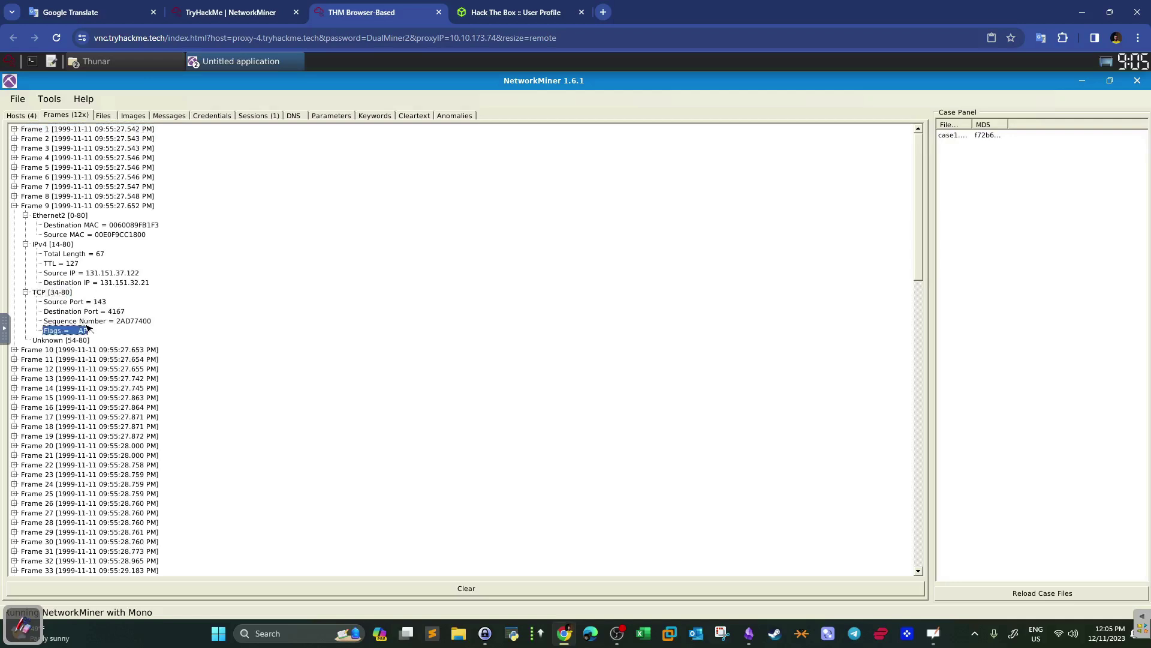
click(88, 322)
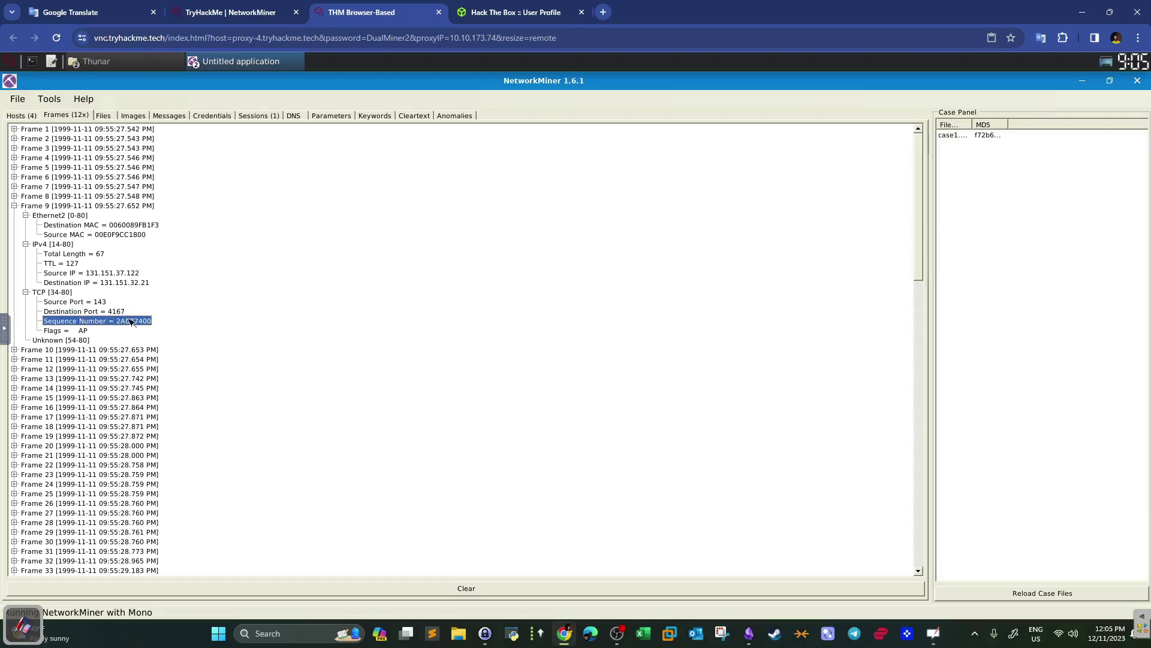
click(231, 12)
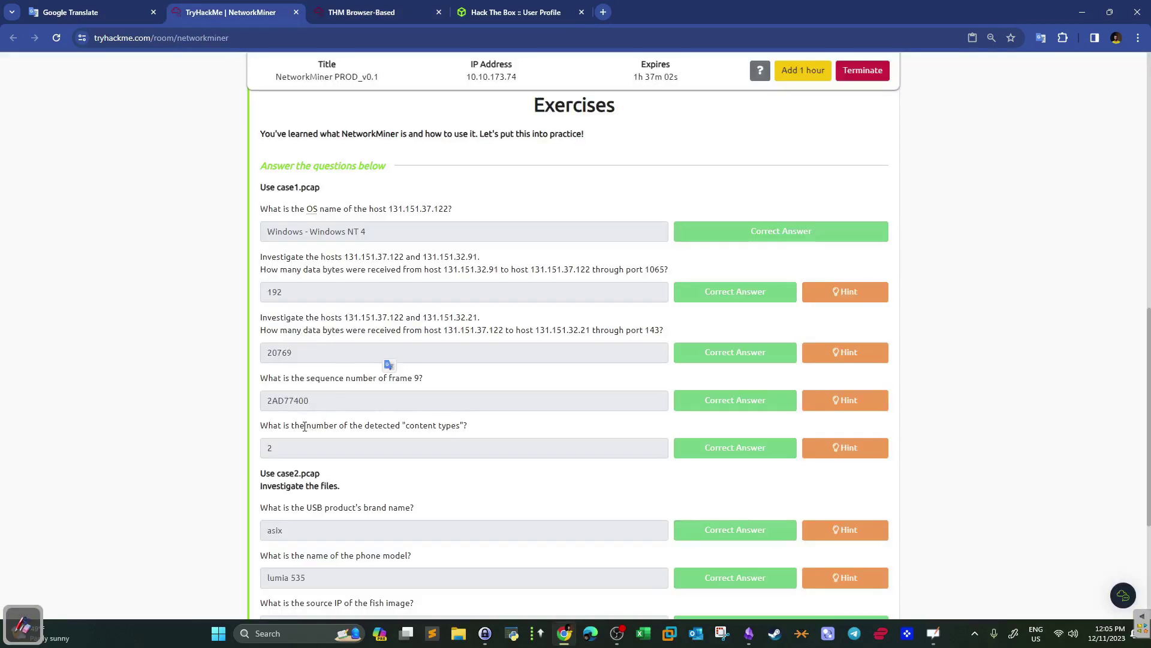
Look through the capture's sessions, files, images and hosts in NetworkMiner 1.6.1 for the content types question
click(377, 12)
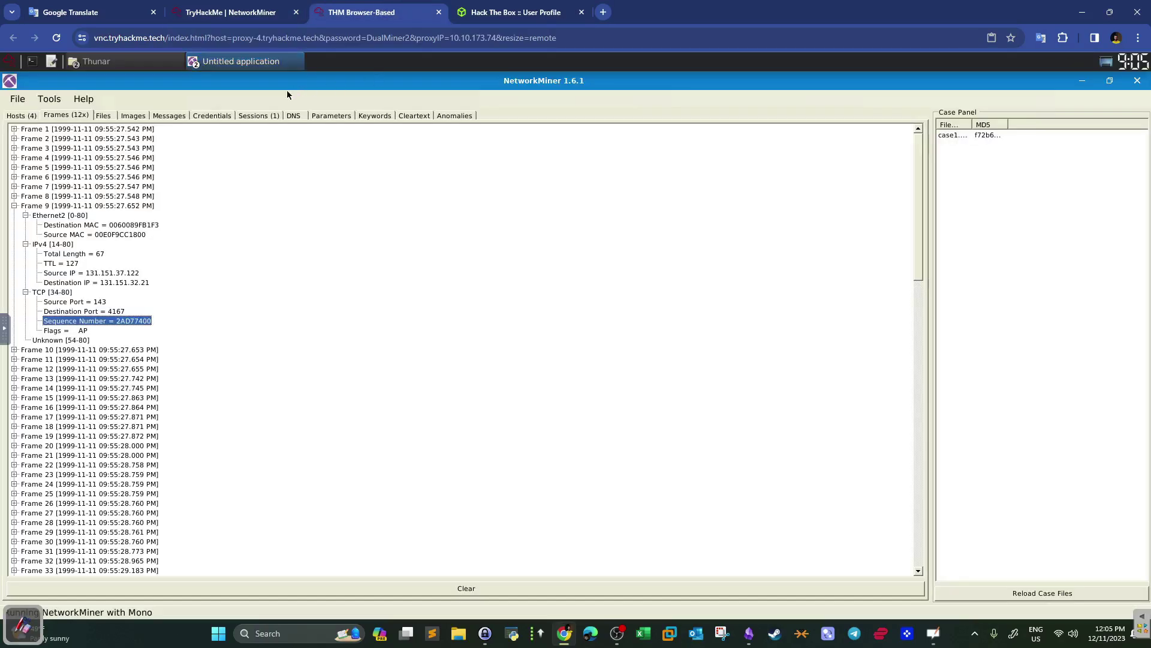
click(261, 116)
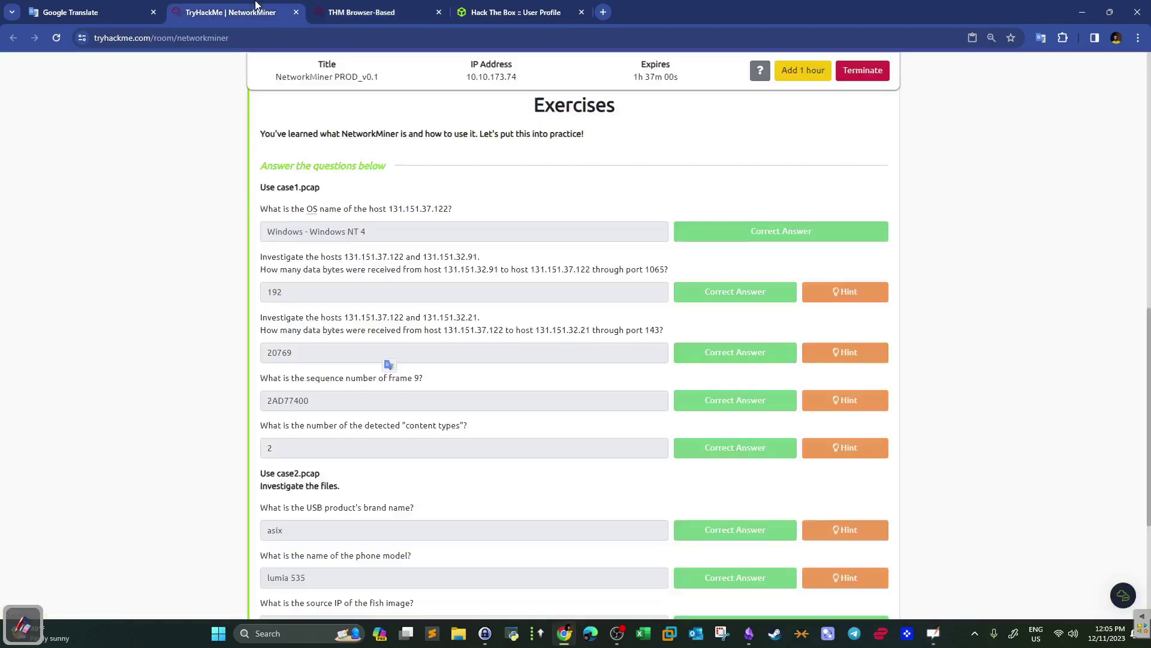
click(255, 11)
click(336, 6)
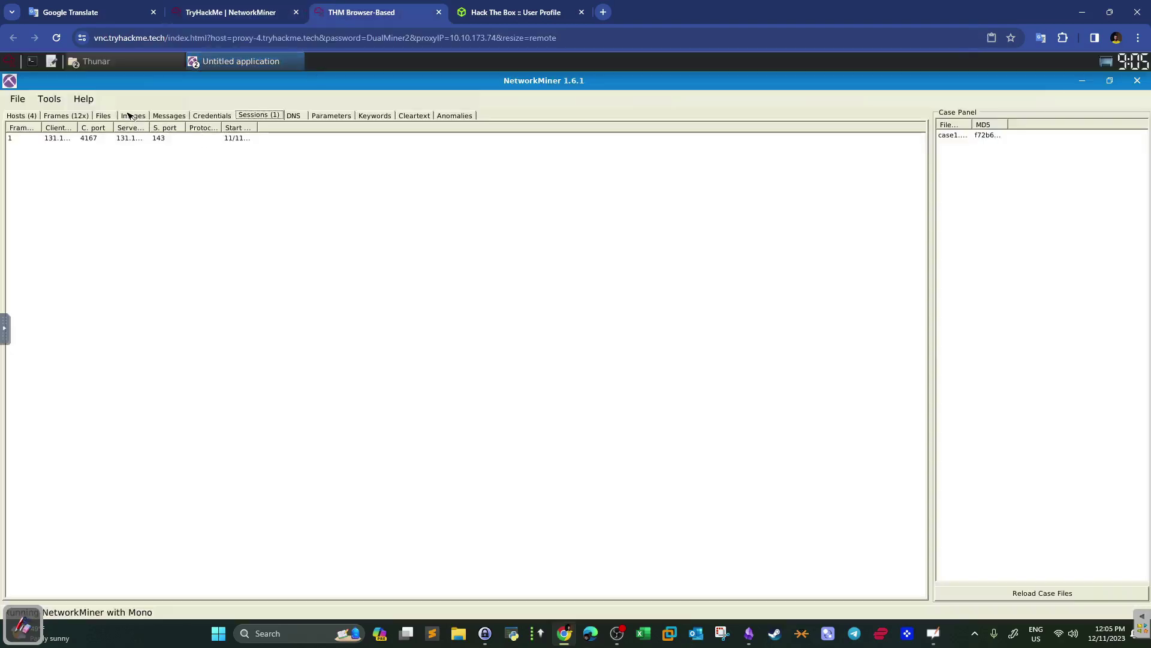
click(106, 115)
click(126, 116)
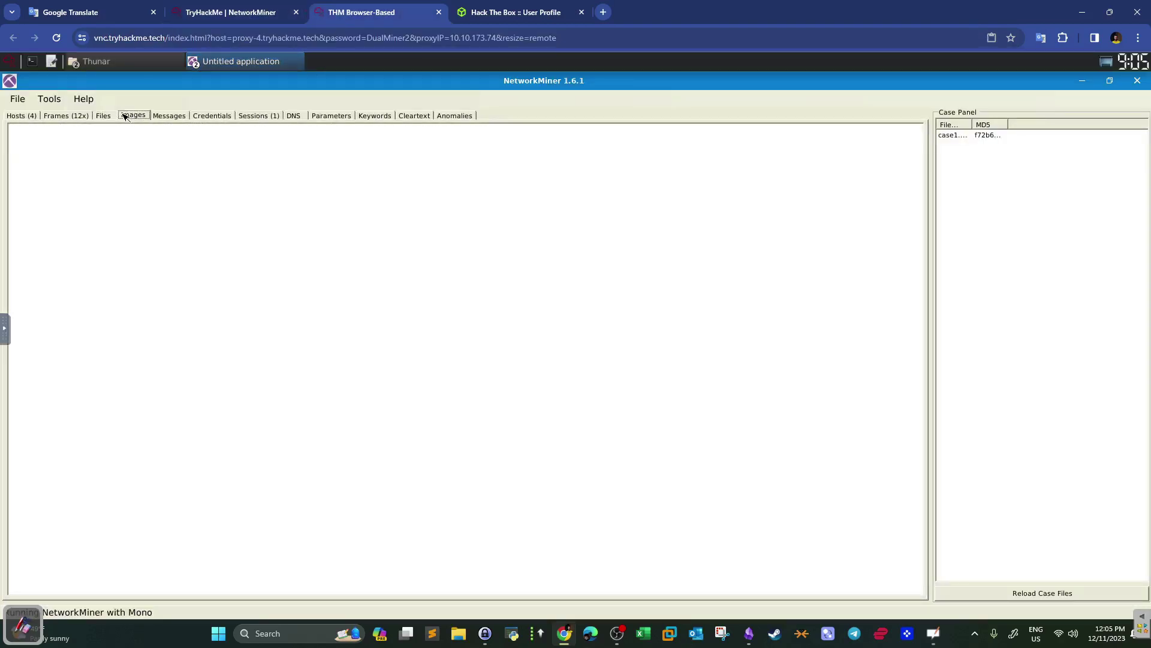
click(33, 116)
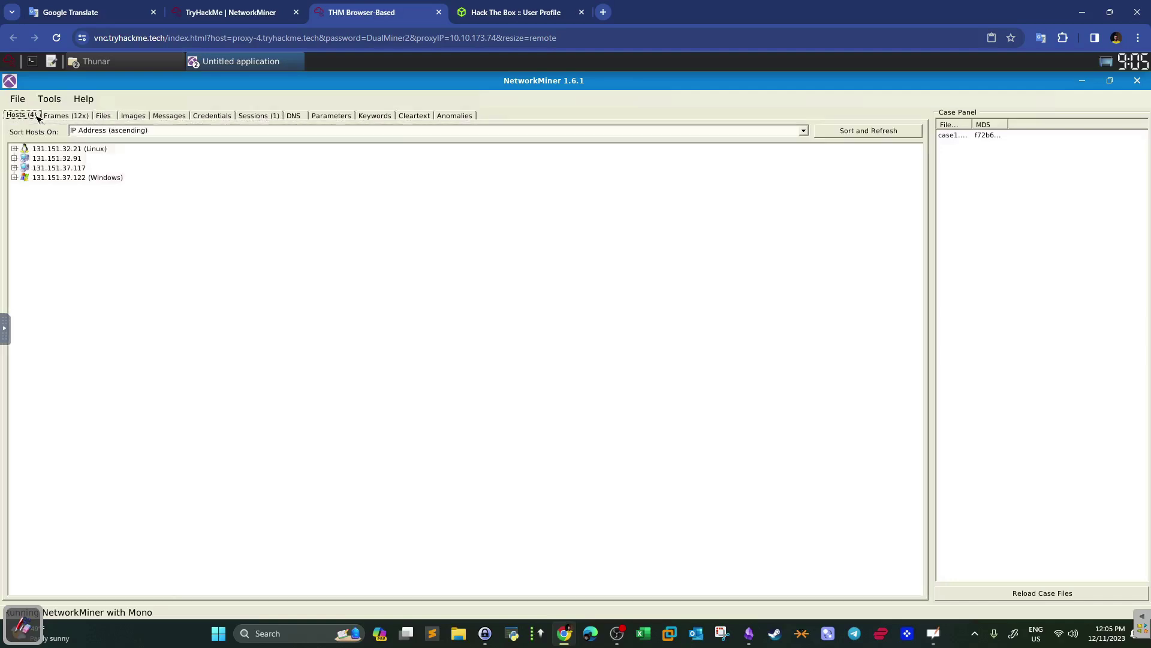
Minimize NetworkMiner 1.6.1, switch to the NetworkMiner 2.7.2 window, and show the parameters extracted from case1.pcap
click(1084, 87)
click(266, 63)
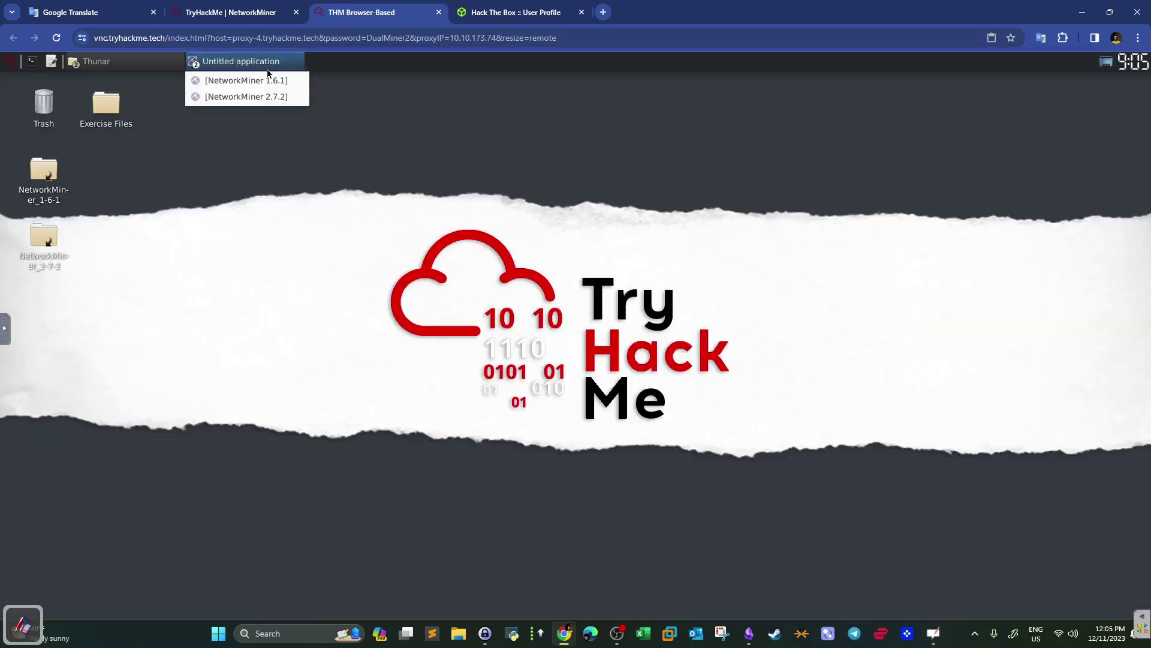
click(252, 96)
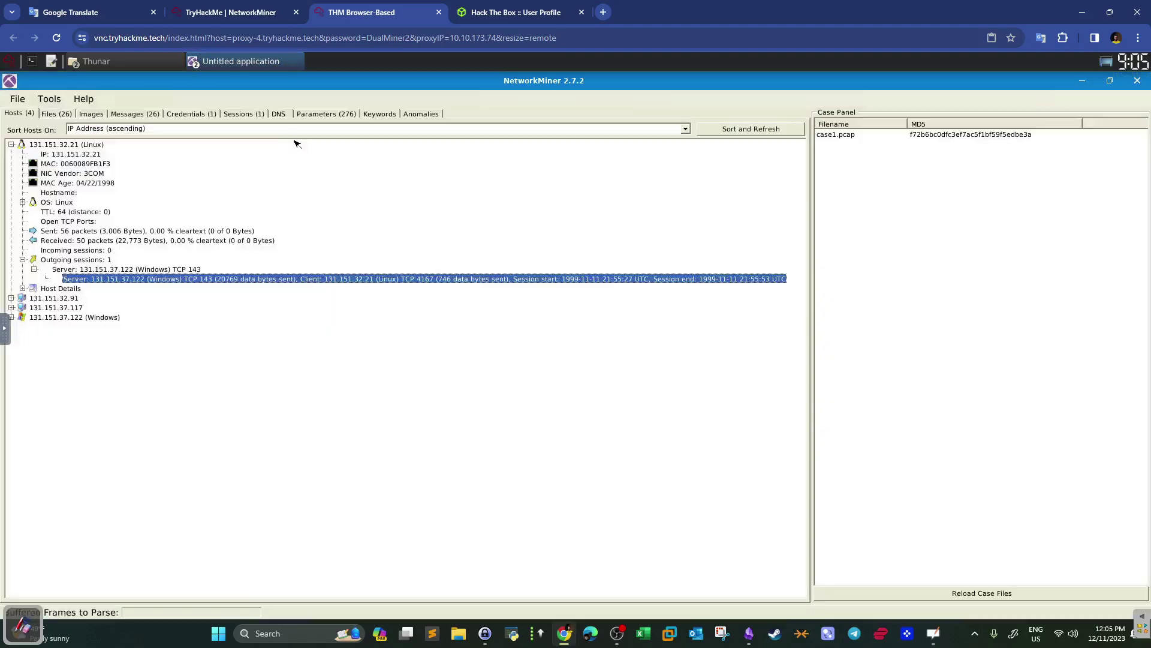
click(323, 115)
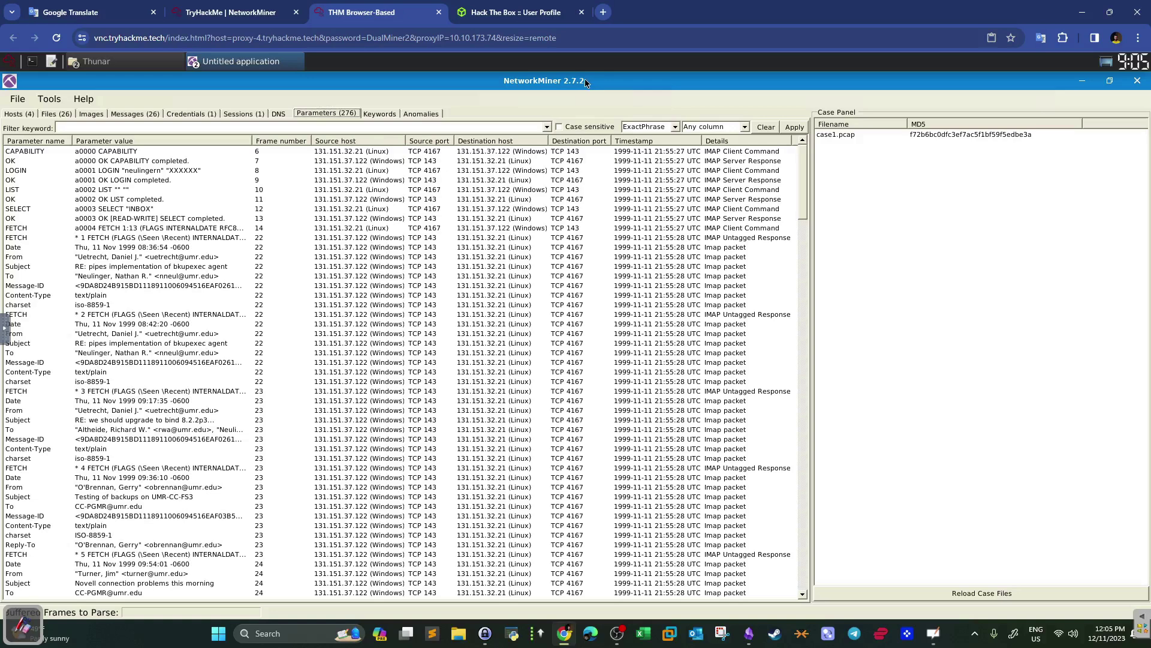
Filter the parameters list with a case-sensitive exact-phrase search for Content-Type across any column
click(284, 7)
click(354, 16)
click(176, 130)
click(560, 127)
click(40, 296)
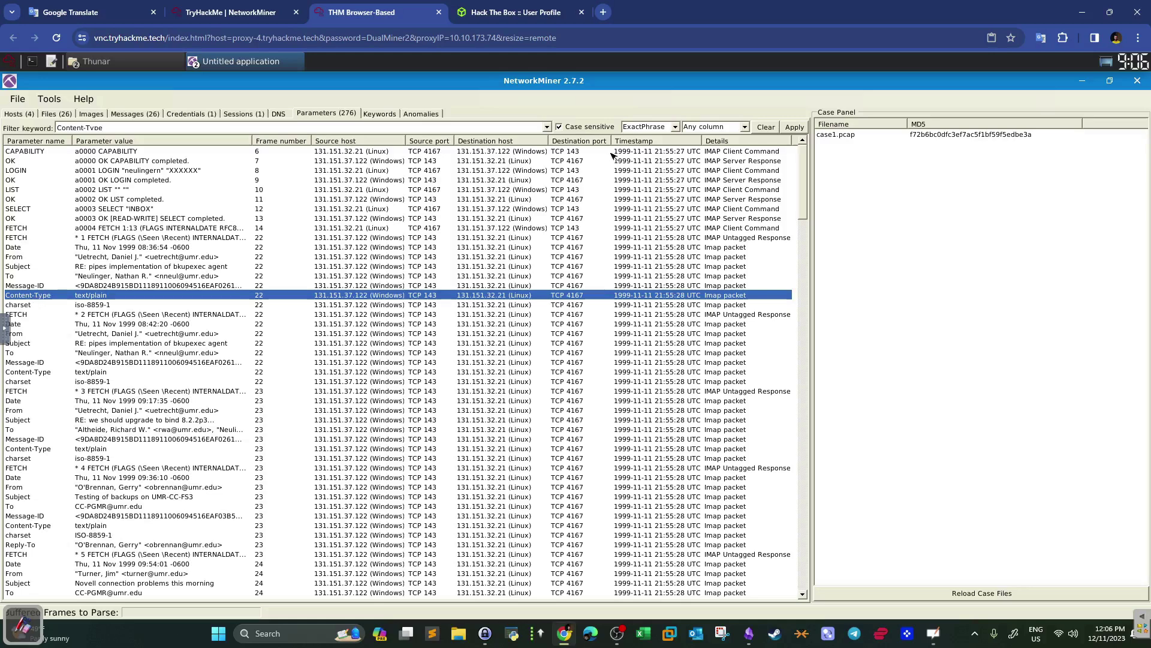
click(792, 128)
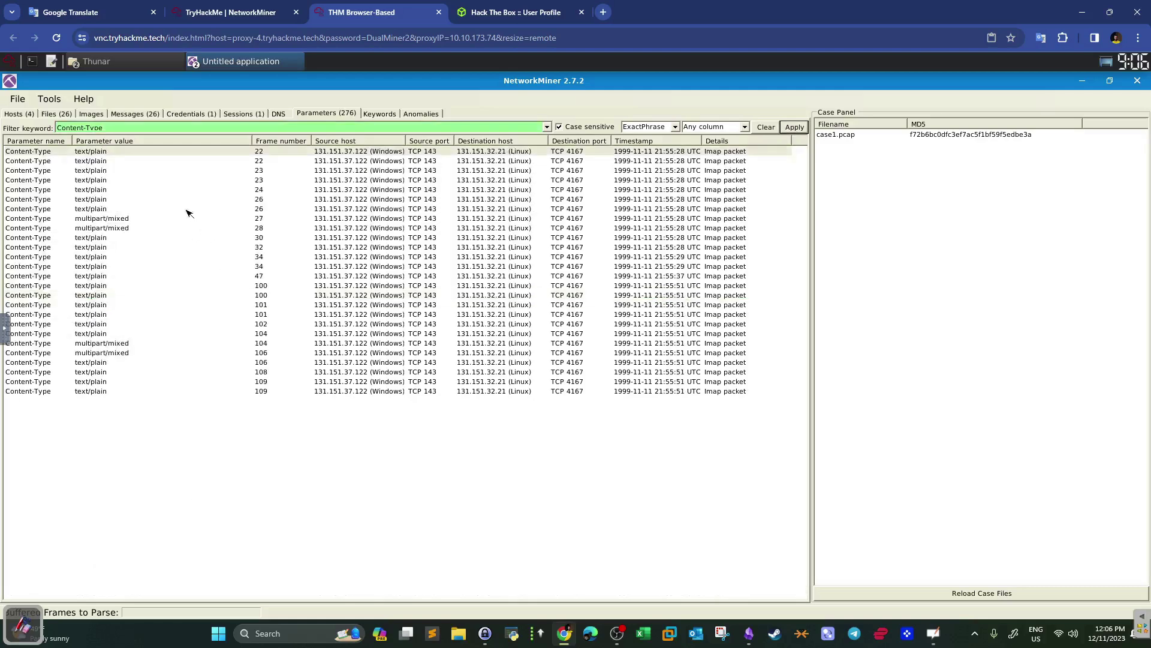
Examine the distinct content type values in the filtered rows and compare their number with the answer in the TryHackMe room
click(99, 161)
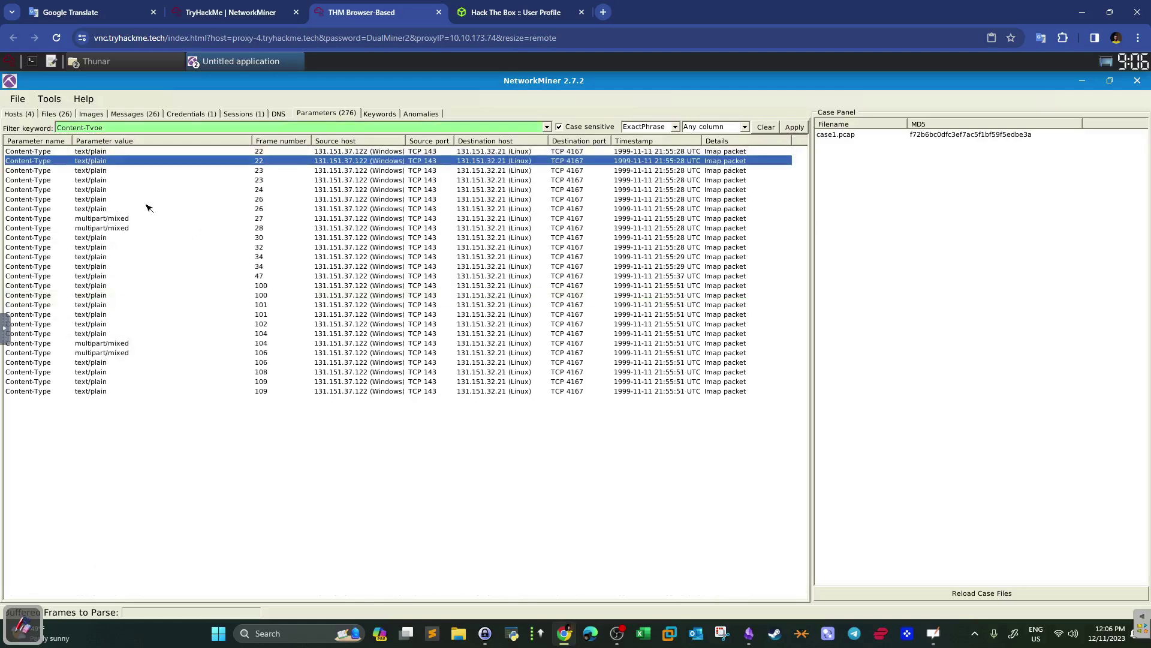
click(104, 229)
click(231, 12)
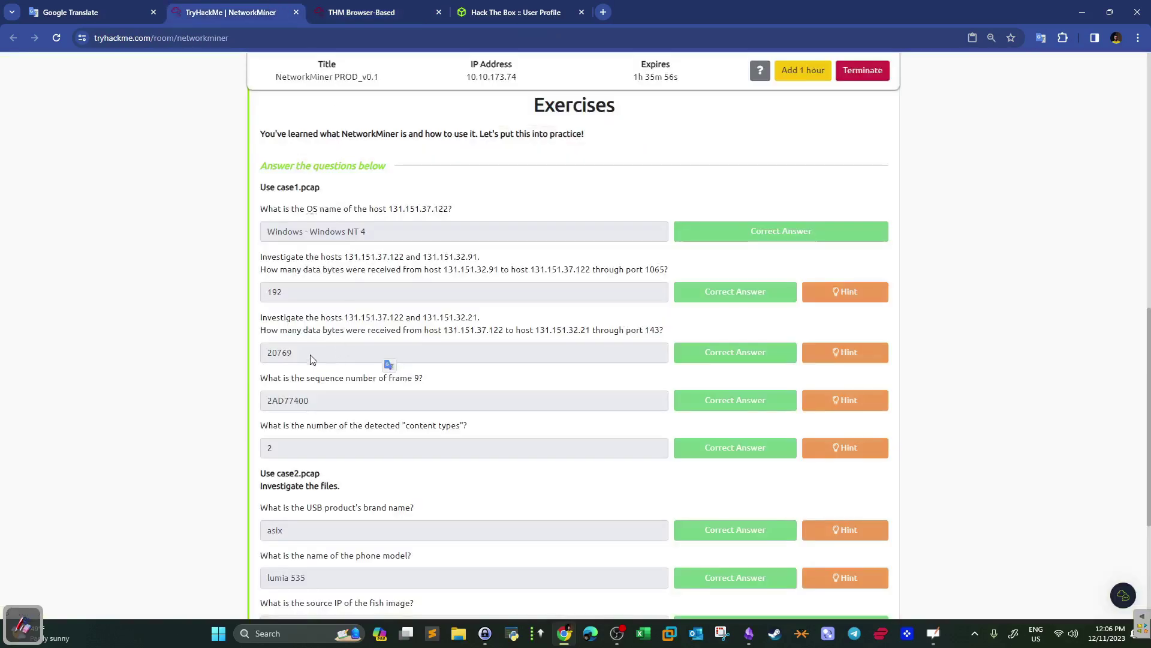
double_click(269, 447)
Collapse Task 7 Exercises in the room, expand Task 5 Tool Overview 2, and go to its mx-7 pcap questions
scroll(259, 333, down, 3)
scroll(260, 289, up, 5)
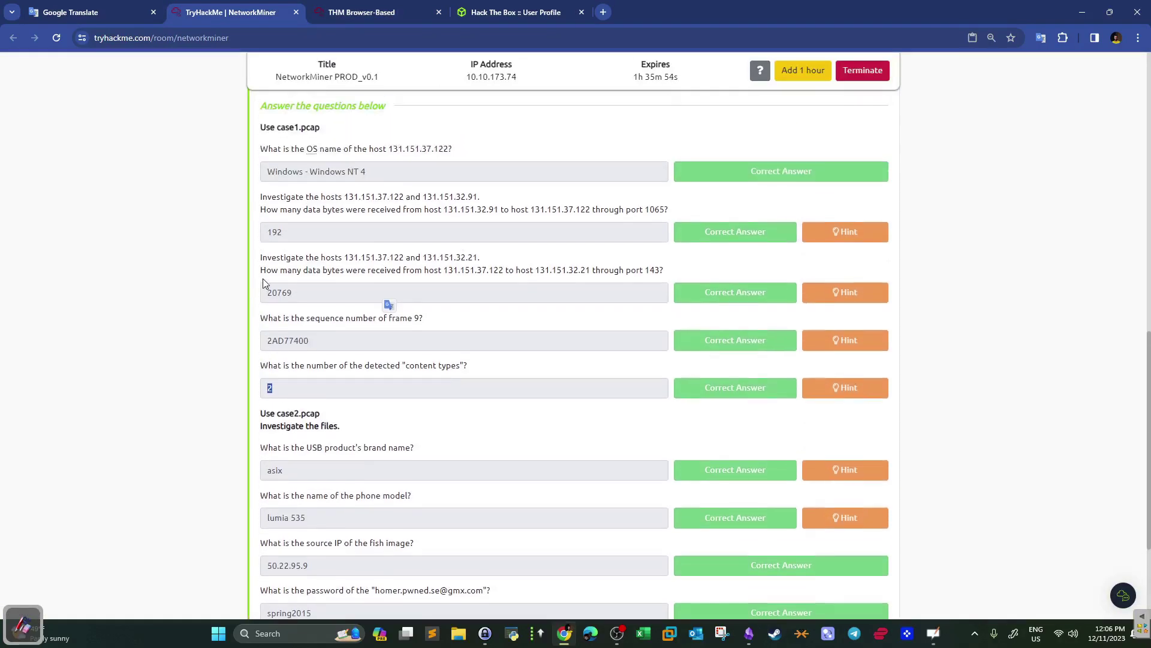
scroll(270, 264, up, 4)
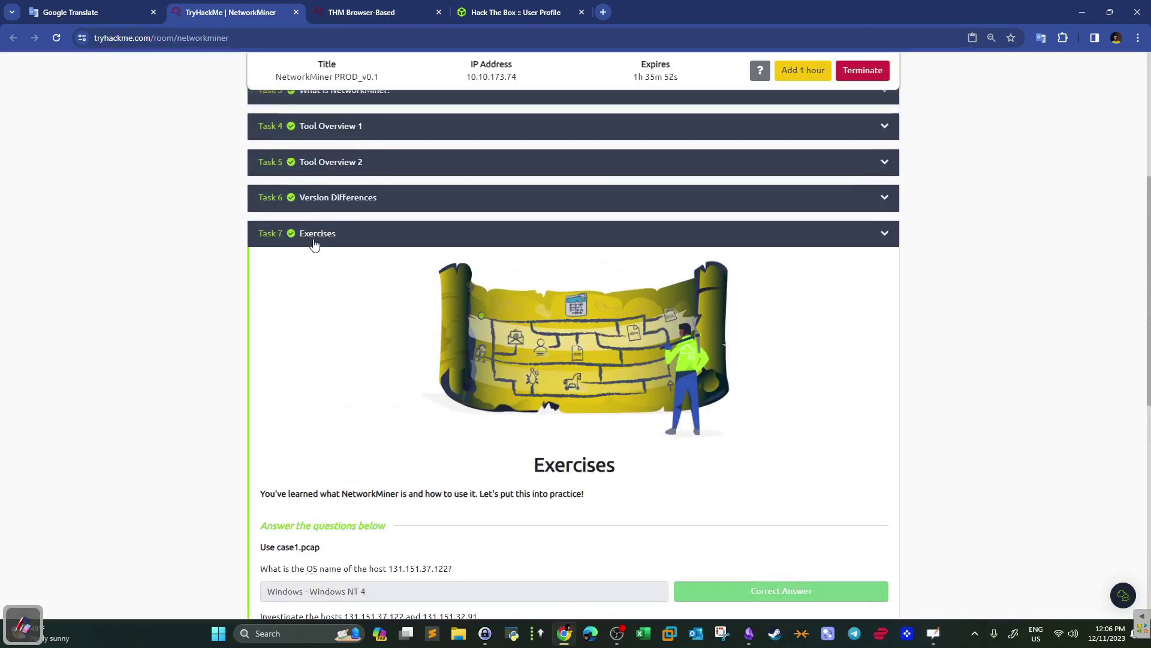
click(306, 234)
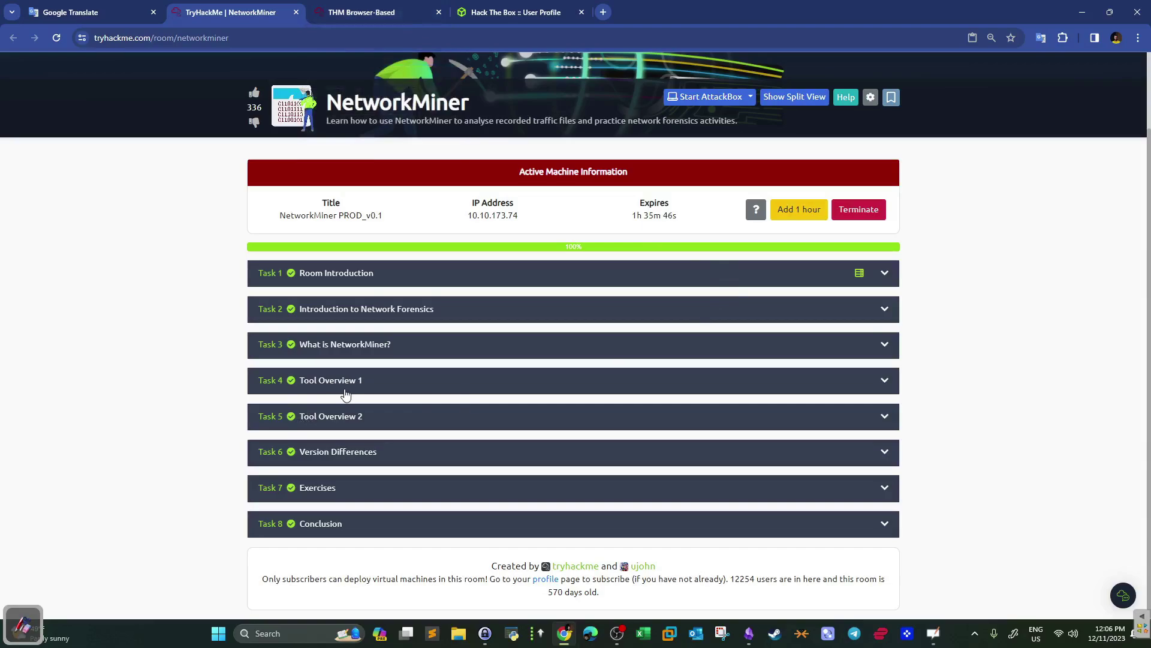
click(360, 12)
click(274, 7)
click(435, 426)
drag(1148, 138, 1148, 598)
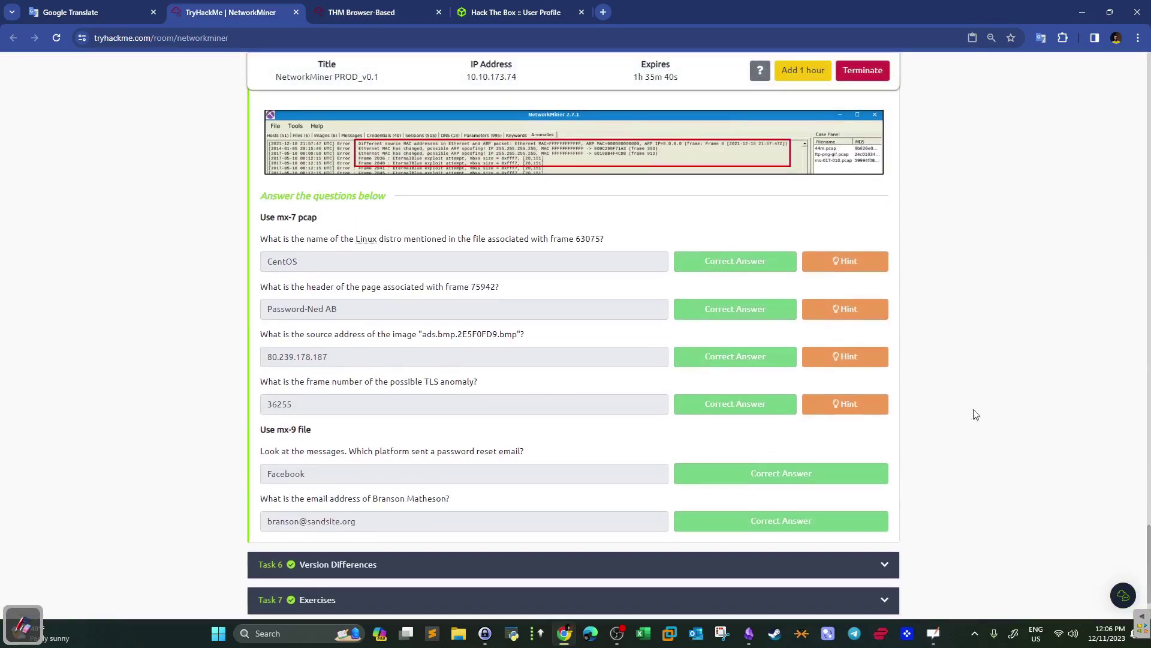
drag(326, 224, 275, 219)
Load mx-7.pcap from the Exercise Files folder into NetworkMiner 2.7.2
click(379, 7)
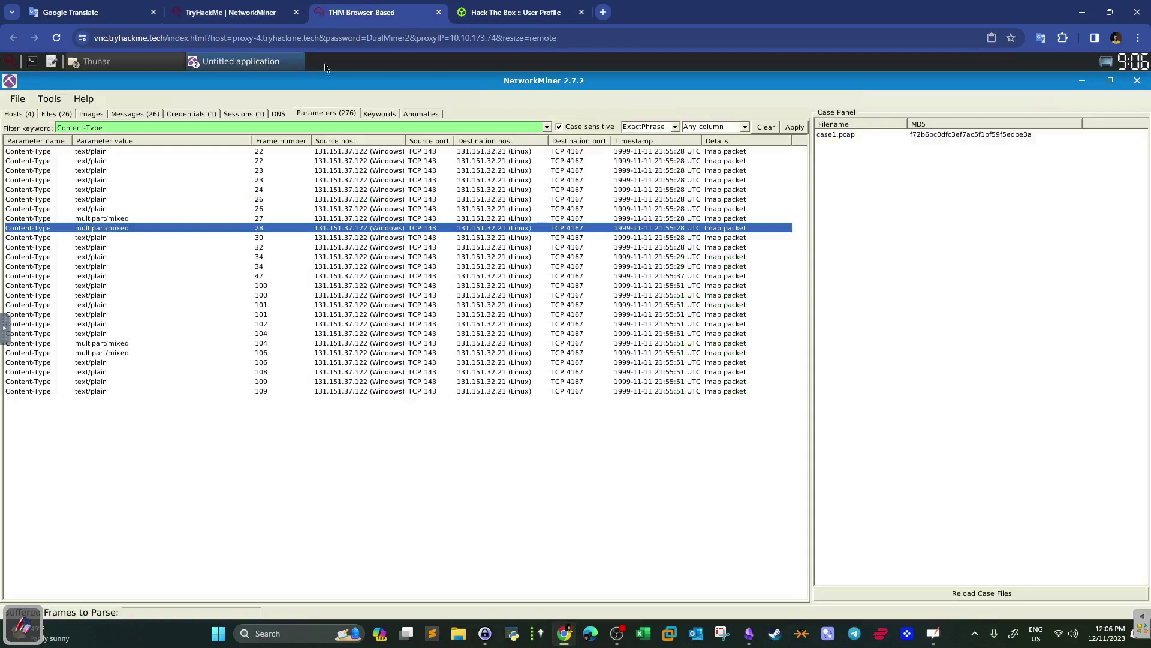
click(17, 99)
mouse_move(50, 98)
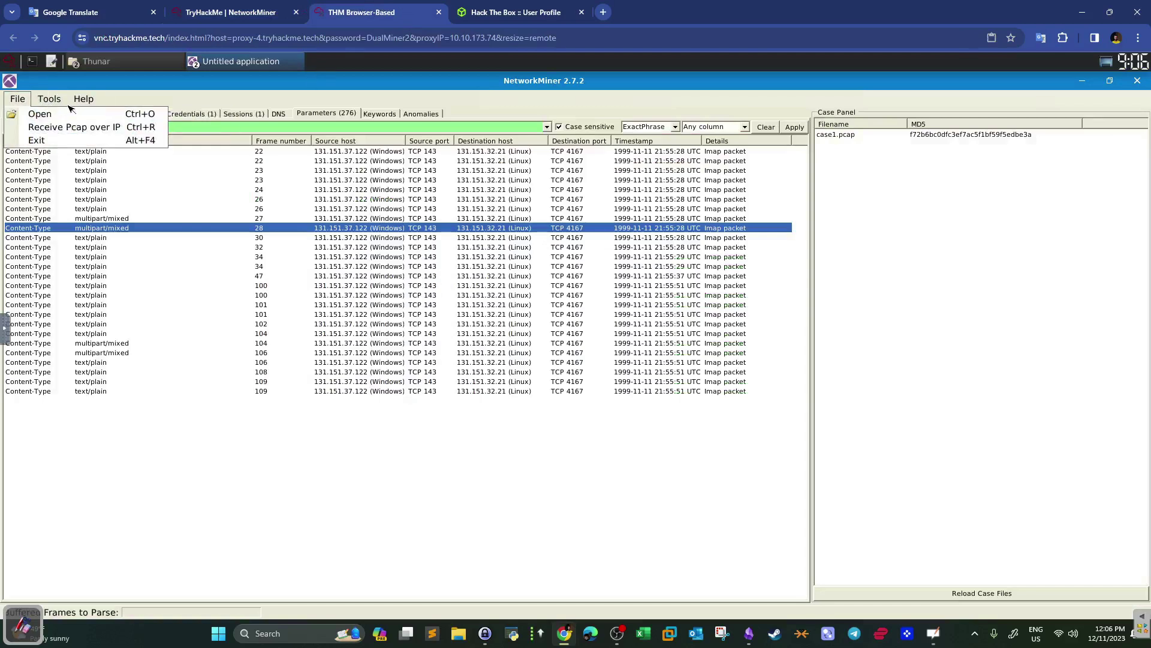
key(Escape)
click(17, 98)
click(38, 113)
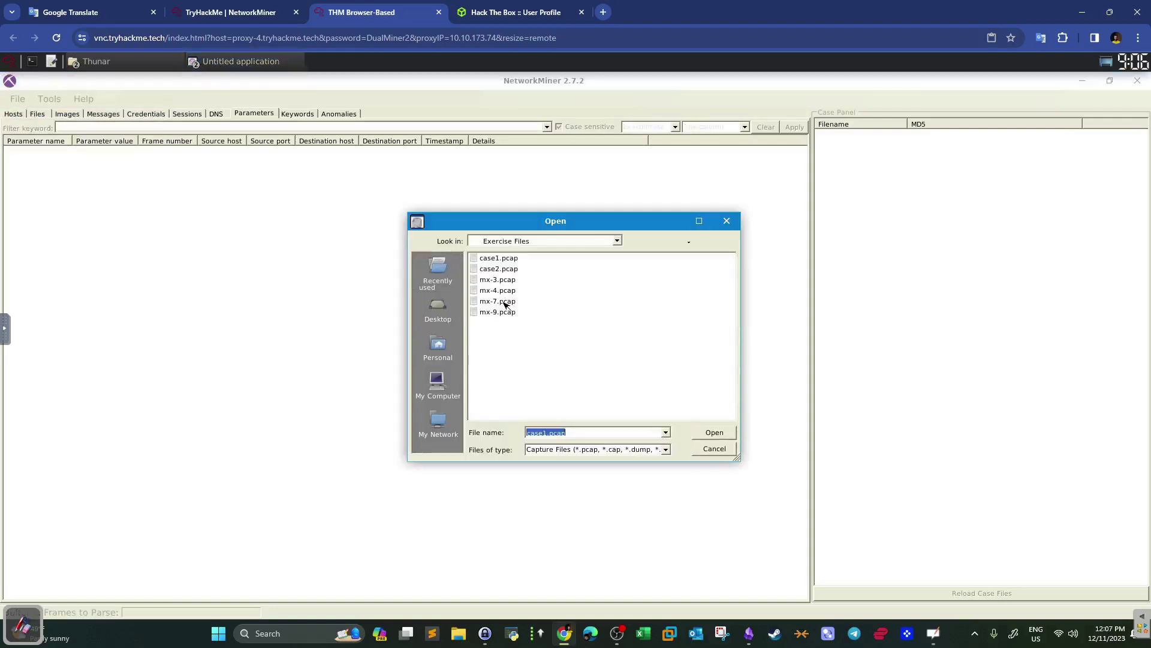
click(504, 304)
click(499, 300)
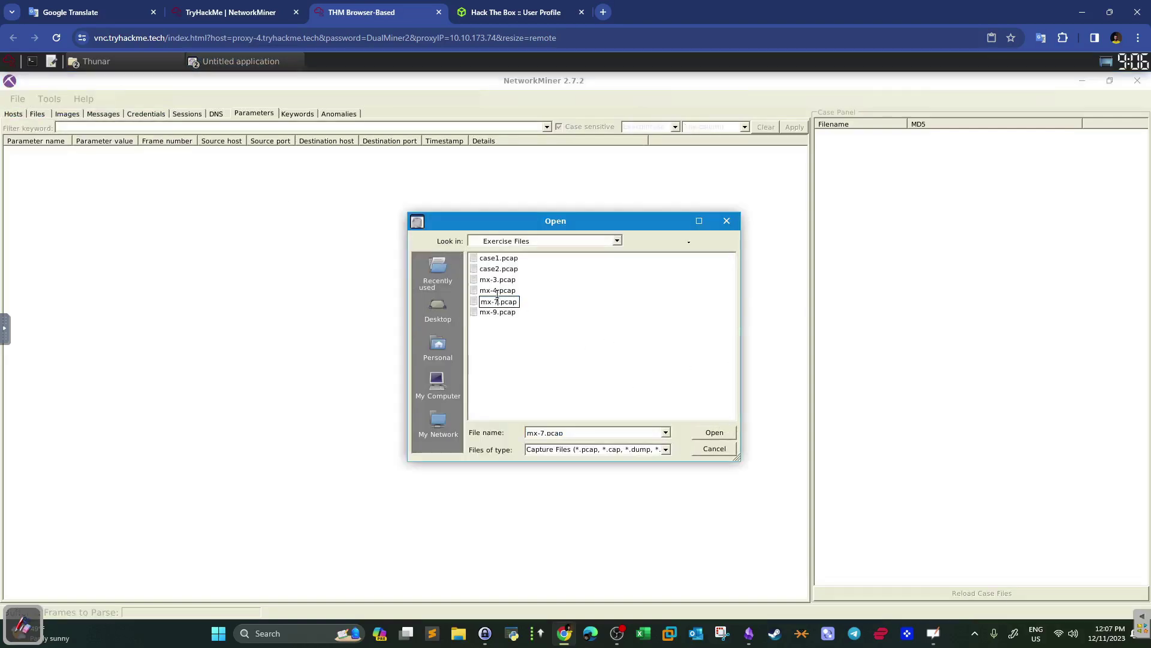
click(498, 302)
click(719, 434)
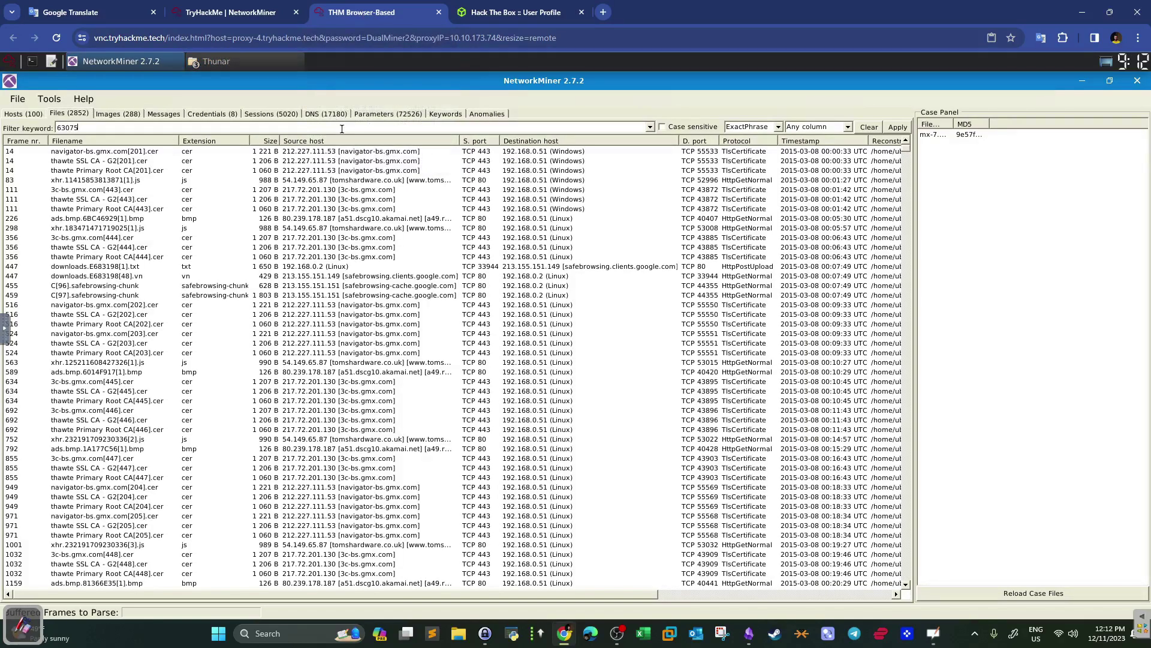
Filter the files list by frame number 63075 and compare the matching file's source host with the Linux distro answer in the room
click(897, 127)
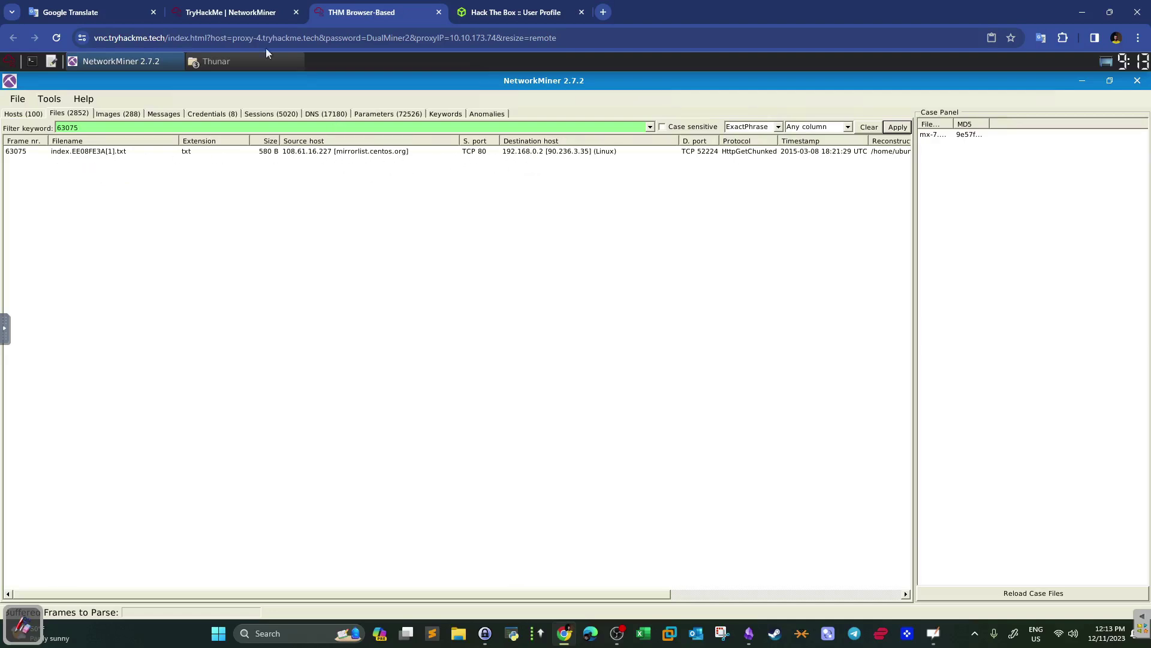
key(ctrl+shift+Tab)
key(ctrl+Tab)
click(108, 152)
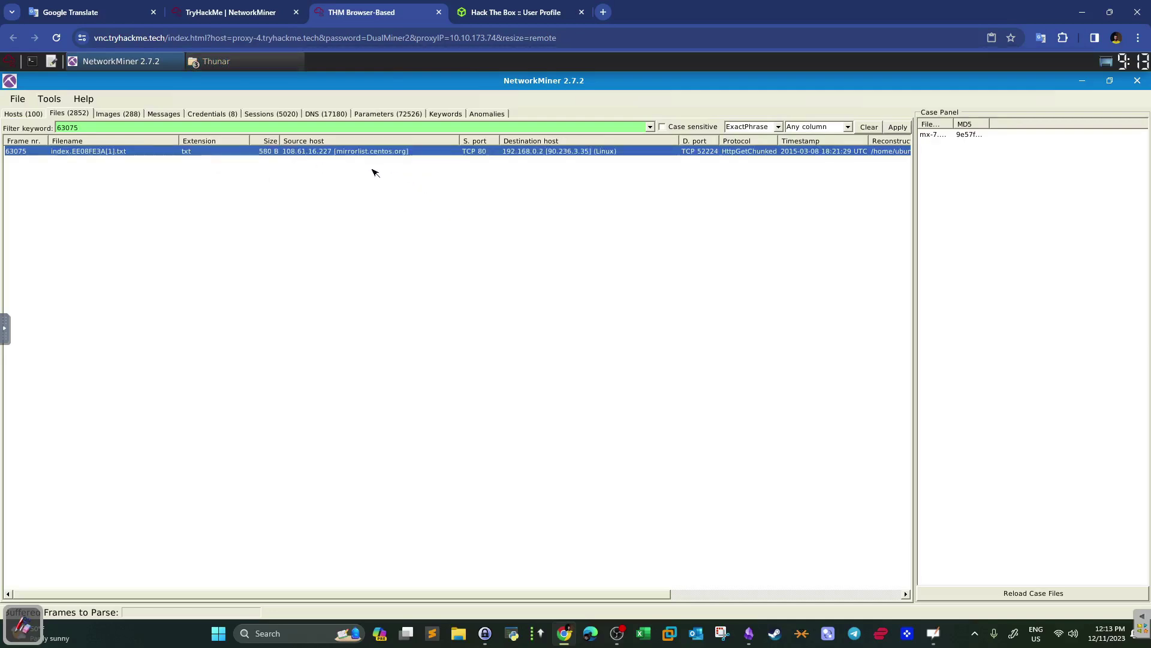
key(ctrl+shift+Tab)
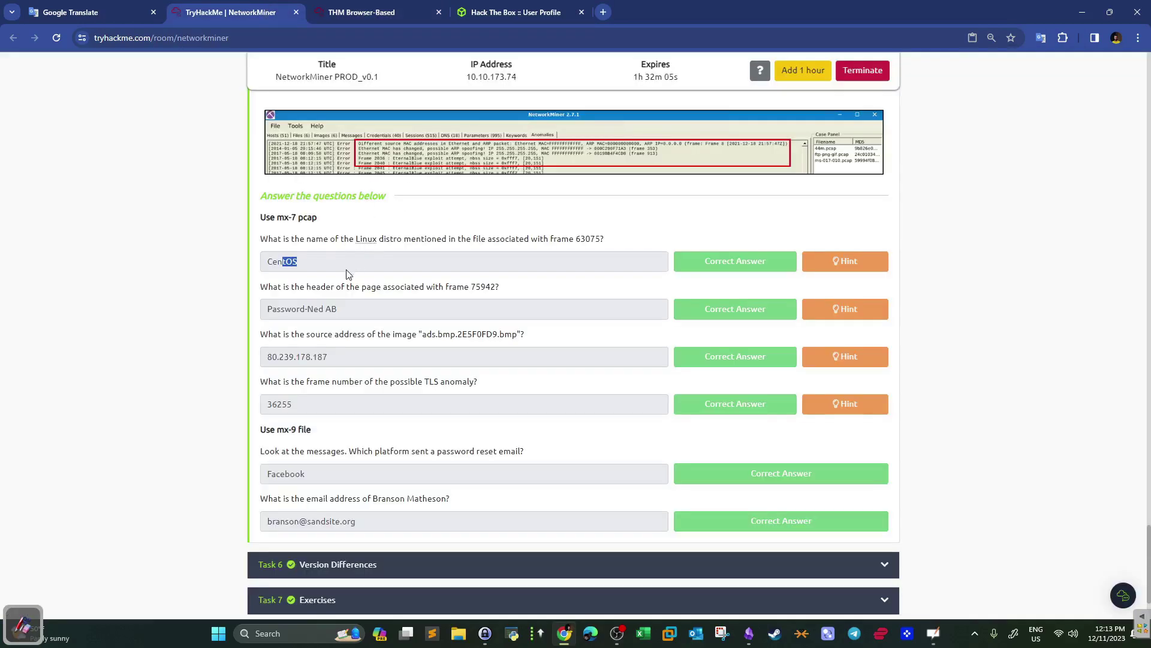
Copy frame number 75942 from the page header question and filter NetworkMiner's files list by it
drag(264, 287, 491, 287)
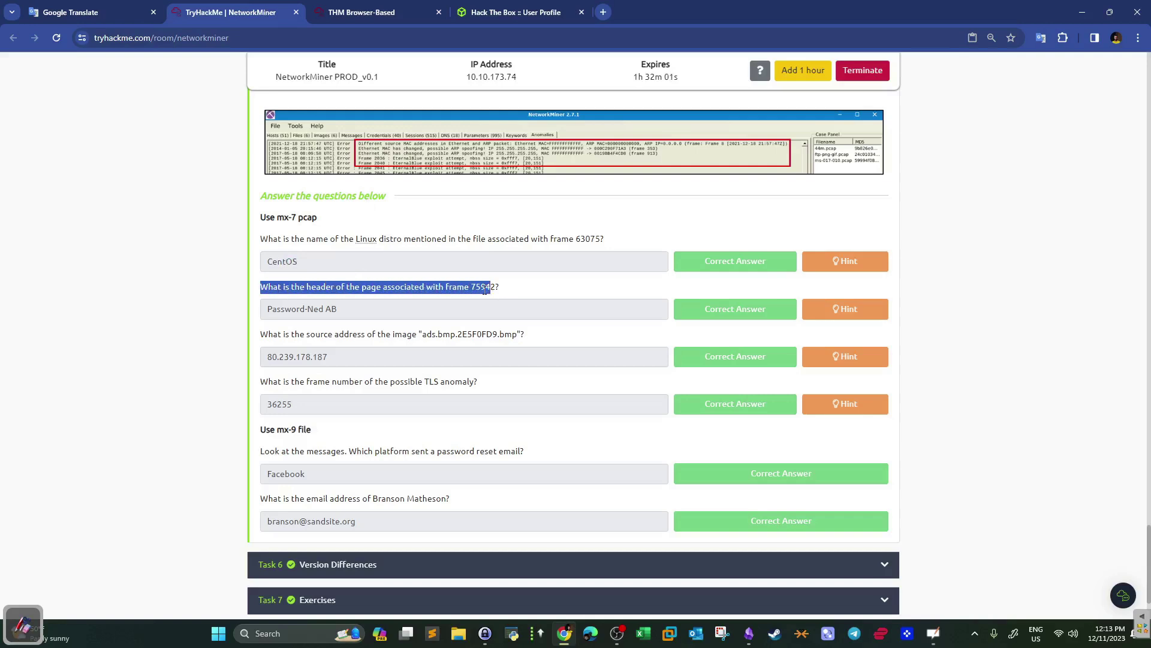
click(487, 300)
drag(497, 287, 471, 288)
right_click(492, 298)
click(515, 301)
click(419, 12)
double_click(120, 130)
key(ctrl+v)
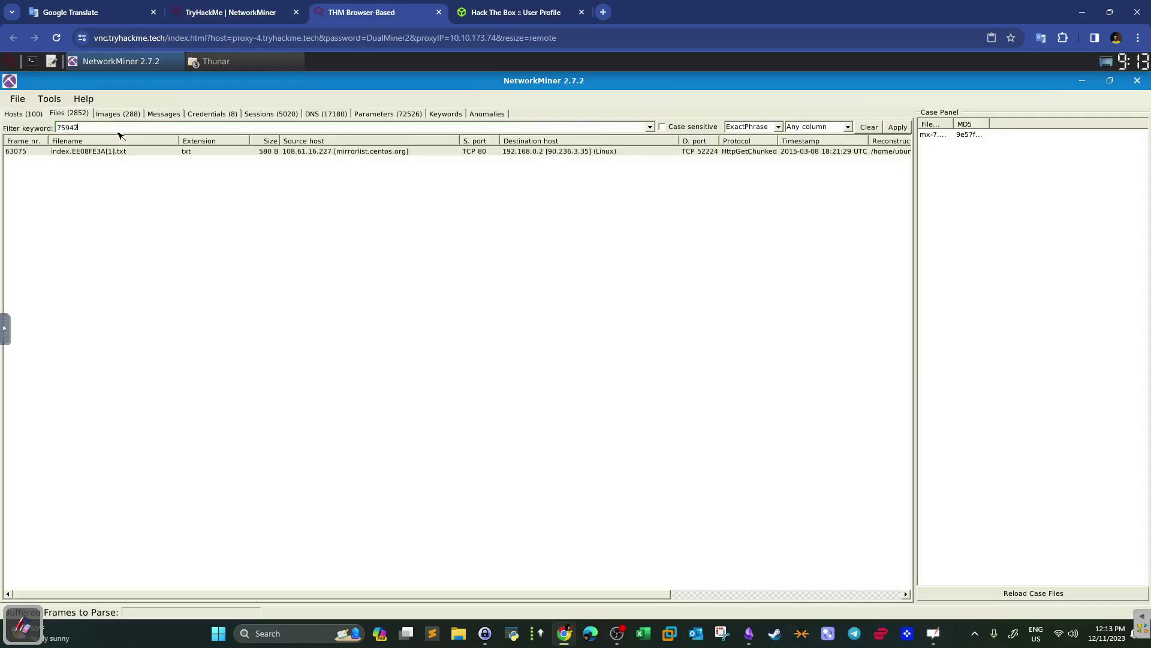
click(898, 128)
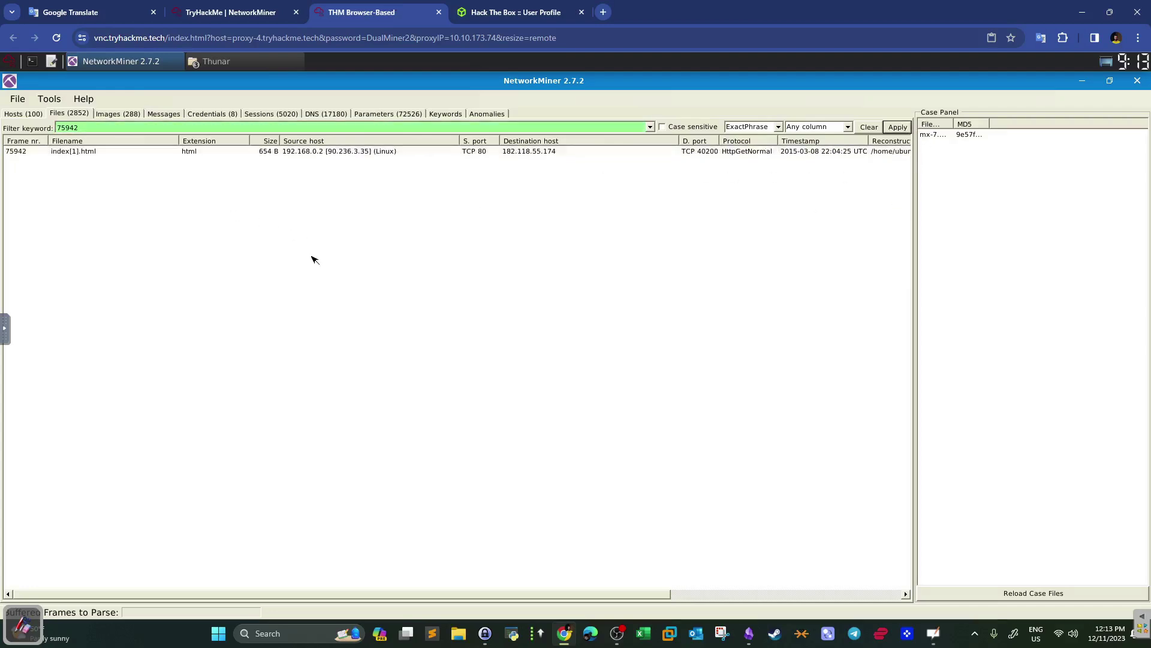
Open the folder containing the frame 75942 file and open index[1].html from it
click(73, 153)
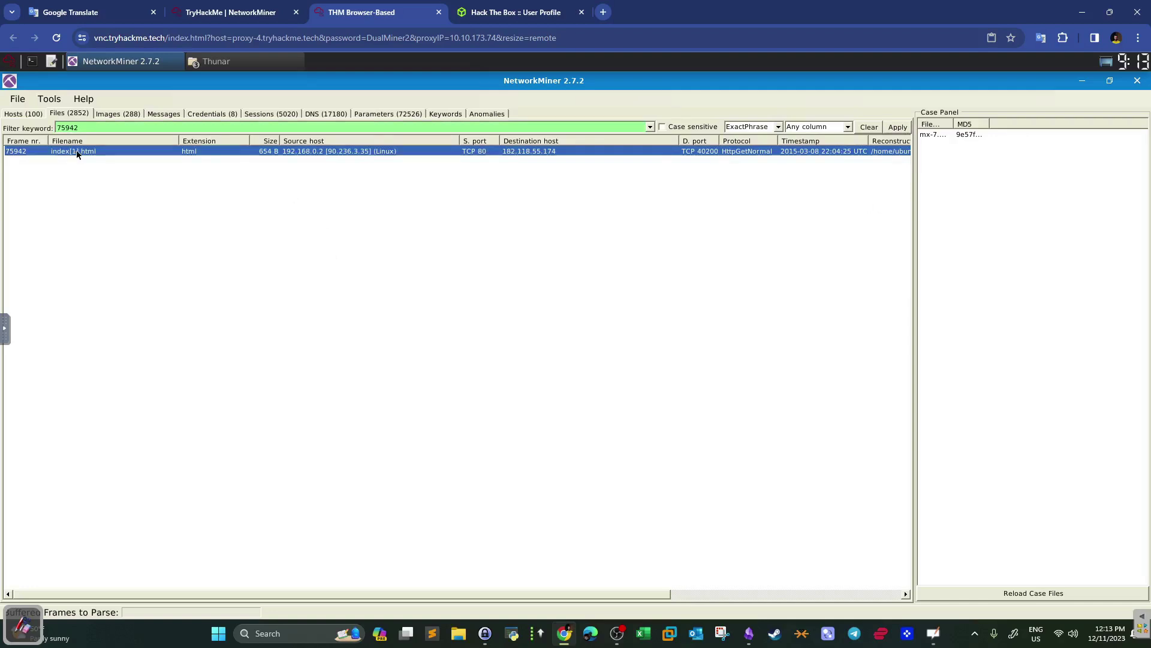
right_click(72, 155)
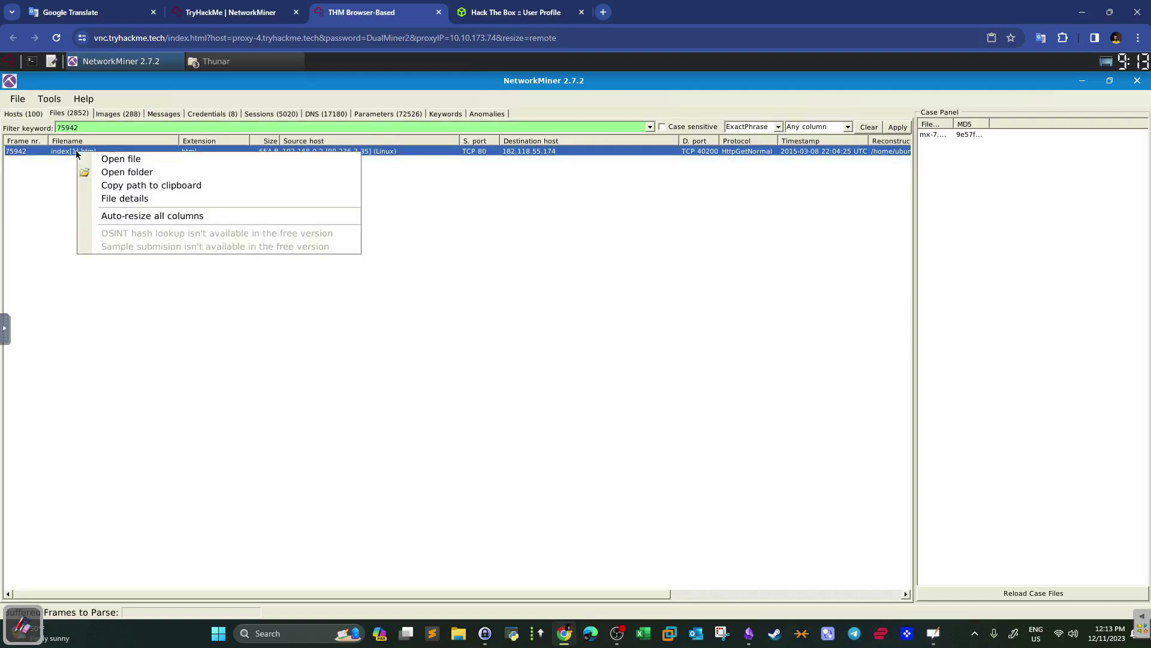
click(119, 172)
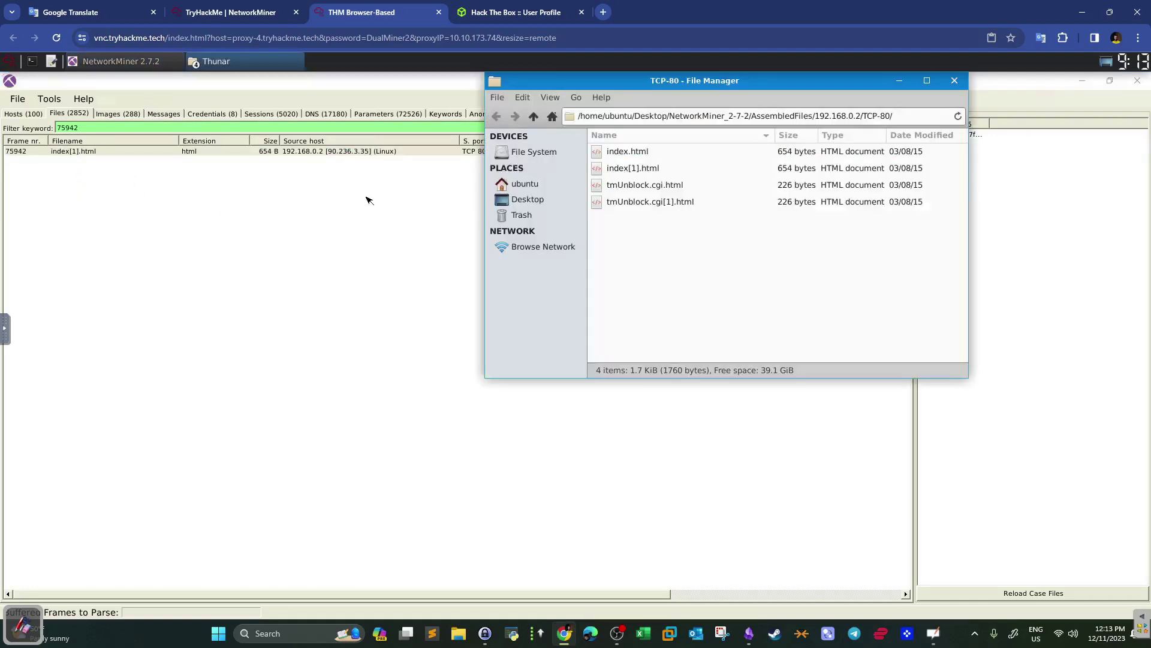
click(639, 155)
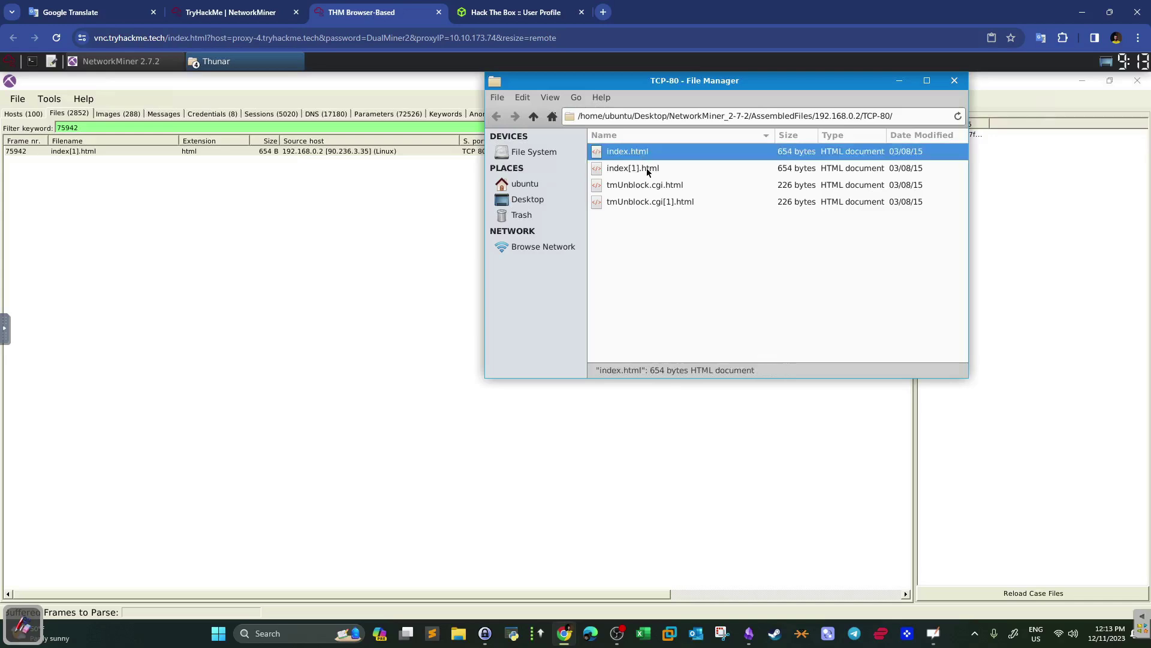
click(634, 171)
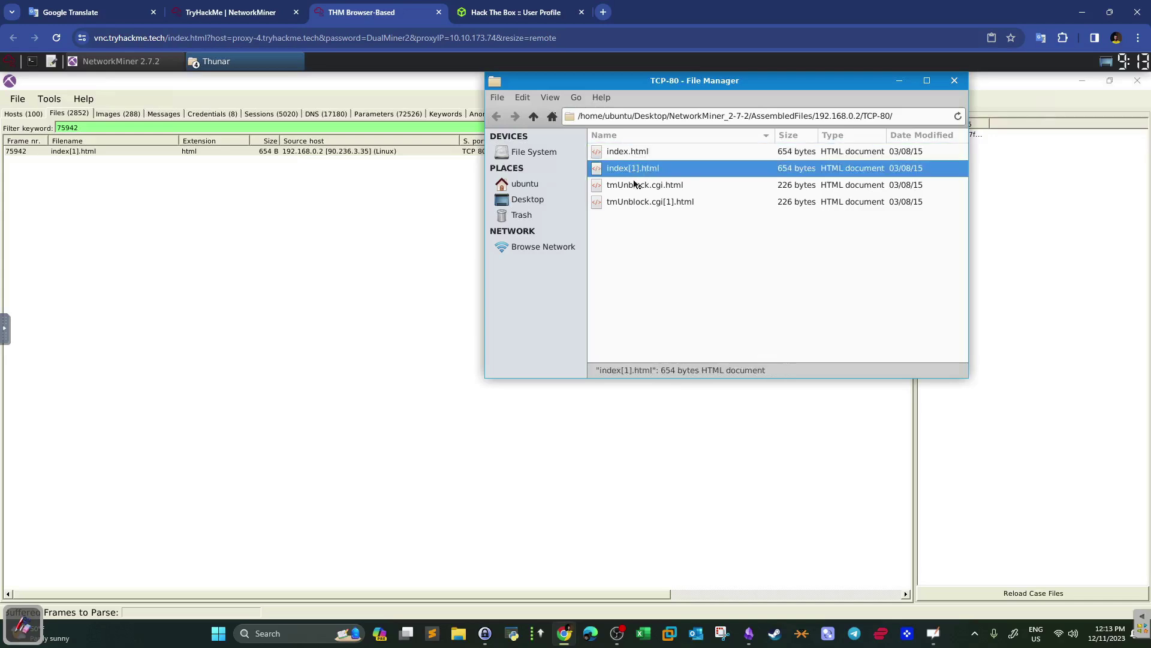
key(Return)
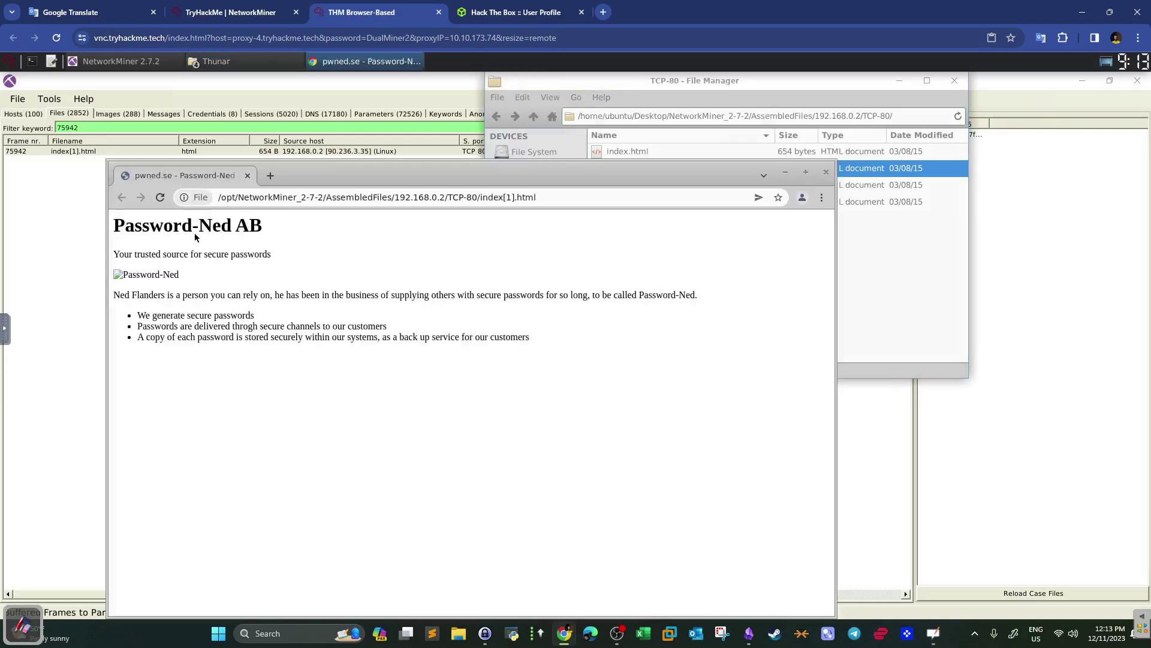
Compare the opened page's header with the answer in the TryHackMe room, and close the page's browser window
click(820, 216)
click(198, 6)
click(378, 12)
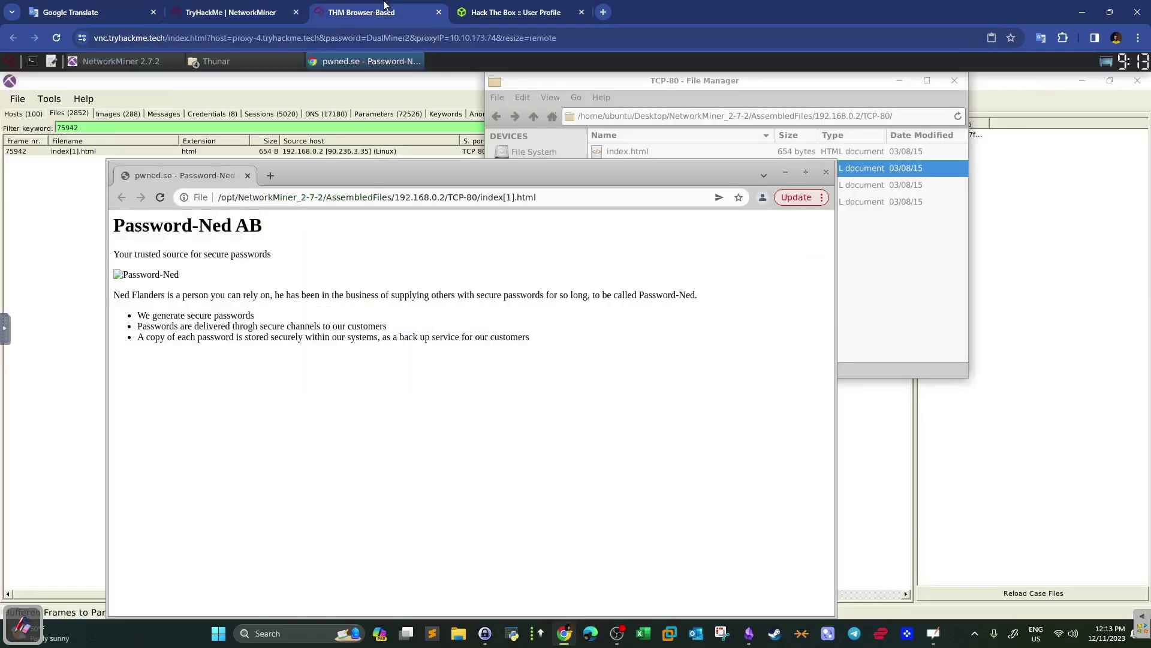
click(835, 168)
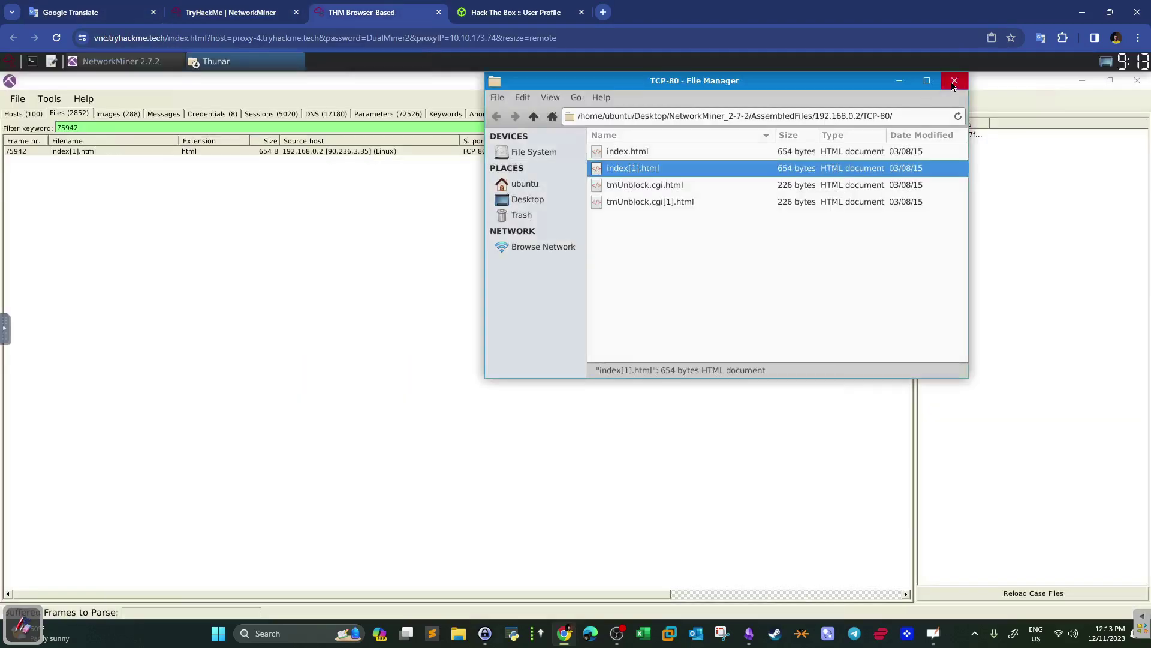
Close the file manager, copy the image name ads.bmp.2E5F0FD9.bmp from the room question, and try filtering NetworkMiner's files list by it
click(953, 86)
click(263, 7)
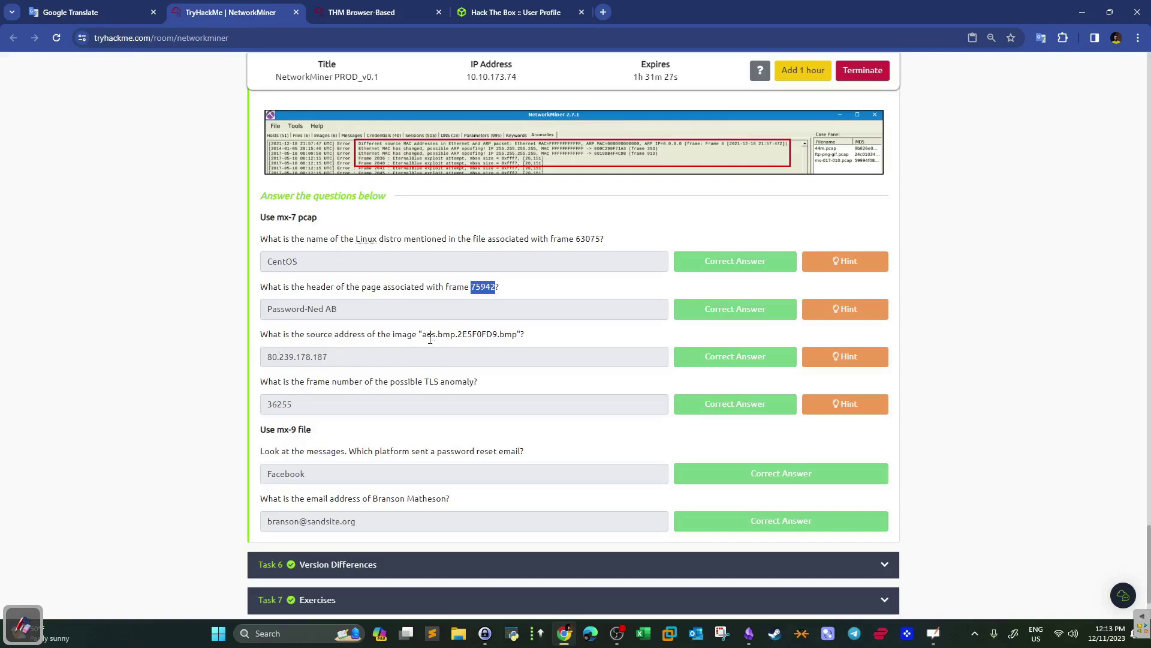
drag(424, 335, 518, 338)
right_click(518, 343)
click(518, 346)
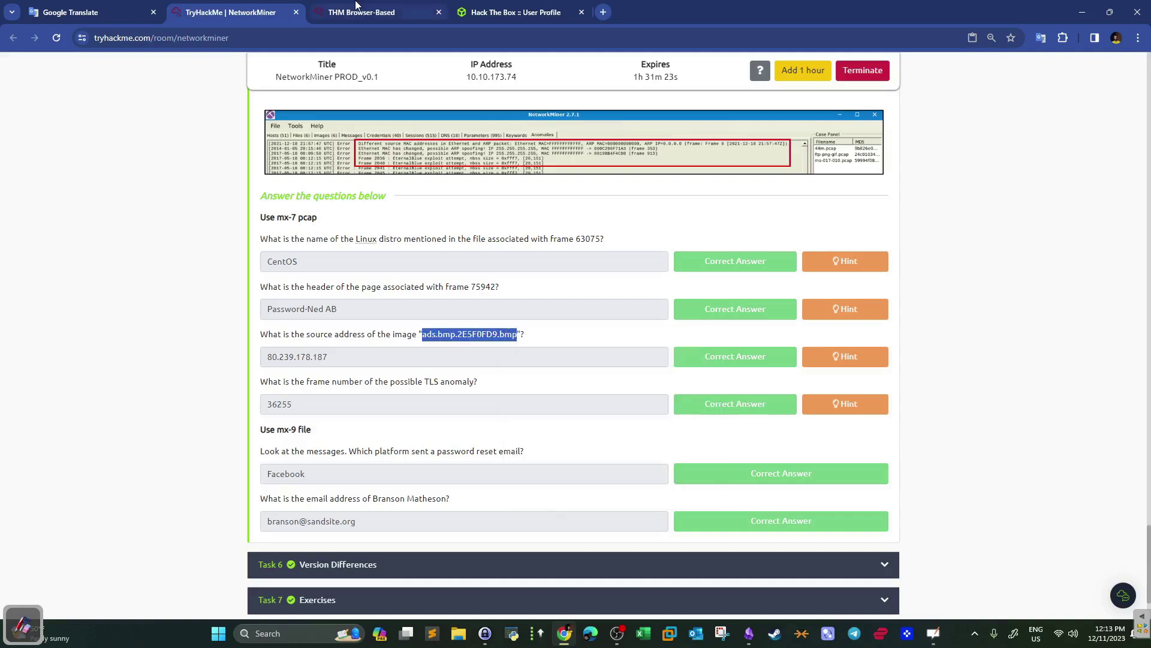
click(361, 12)
double_click(183, 129)
key(ctrl+v)
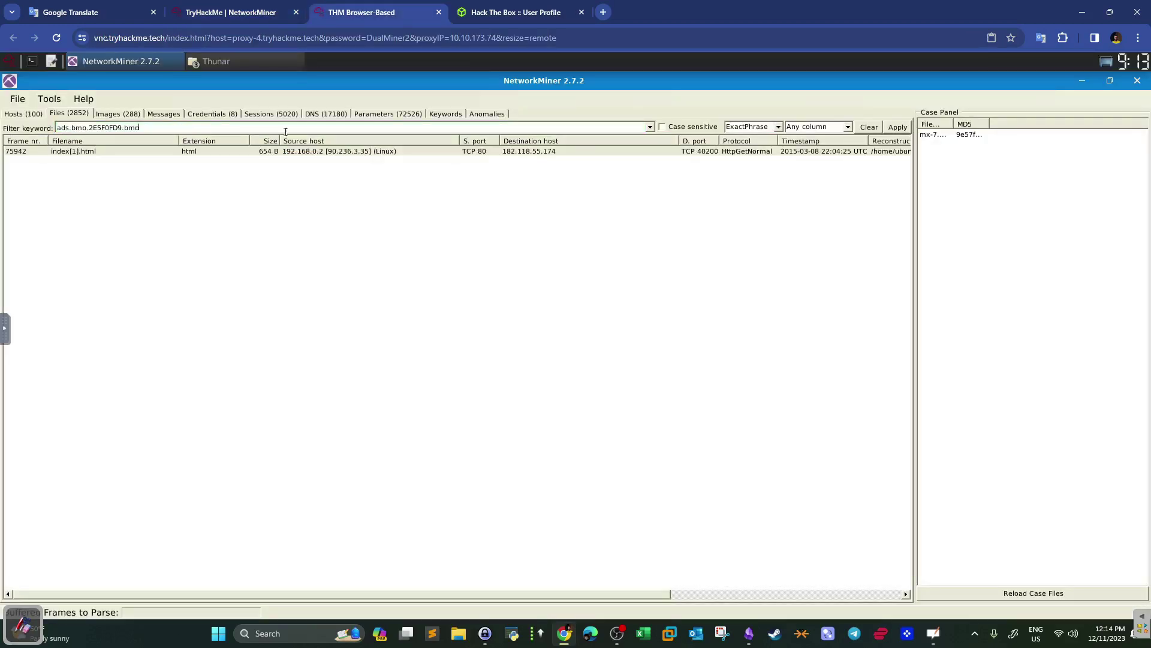
click(898, 127)
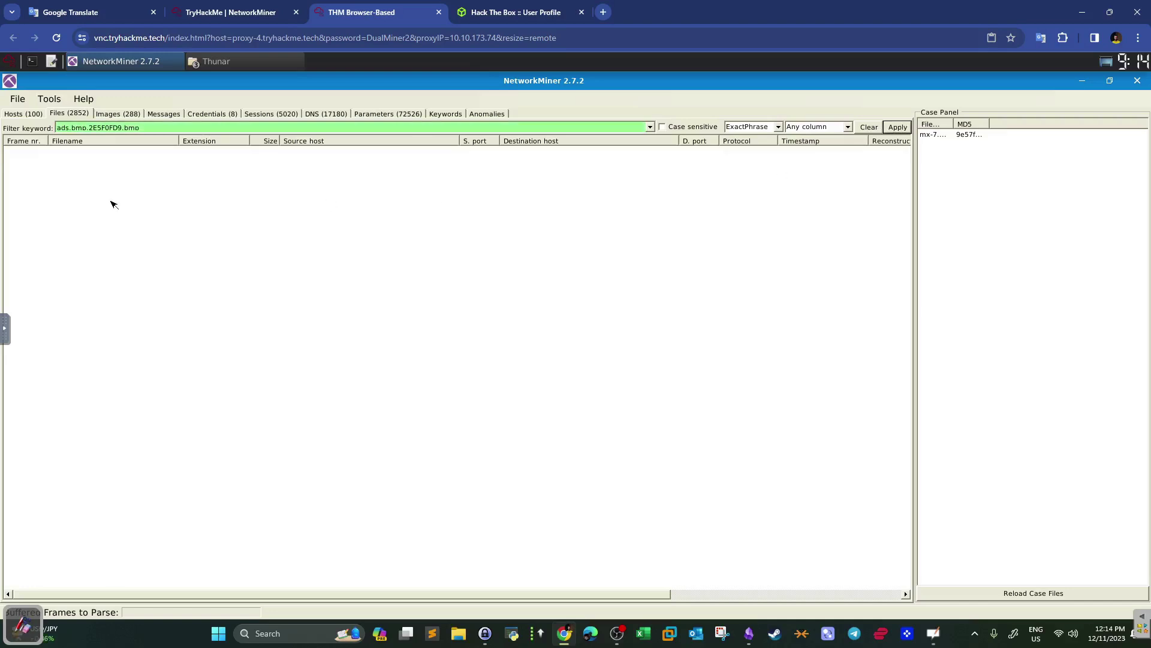
Recheck the image name in the room question and clear the keyword filter from NetworkMiner's files list
click(231, 12)
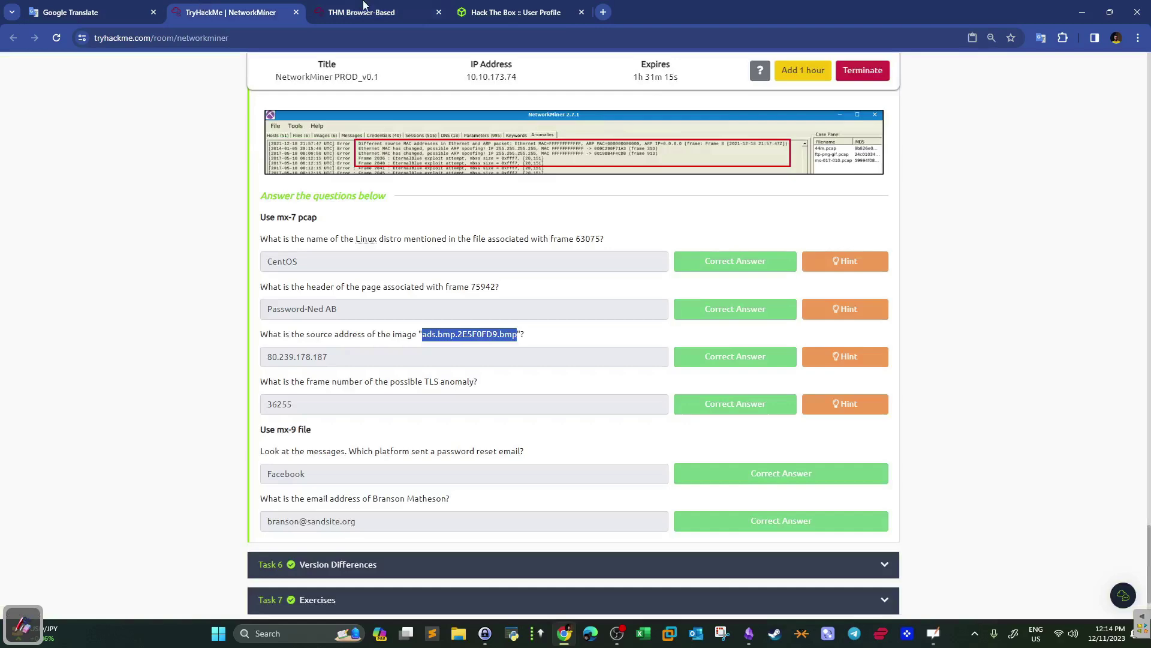
click(350, 13)
click(243, 12)
click(390, 14)
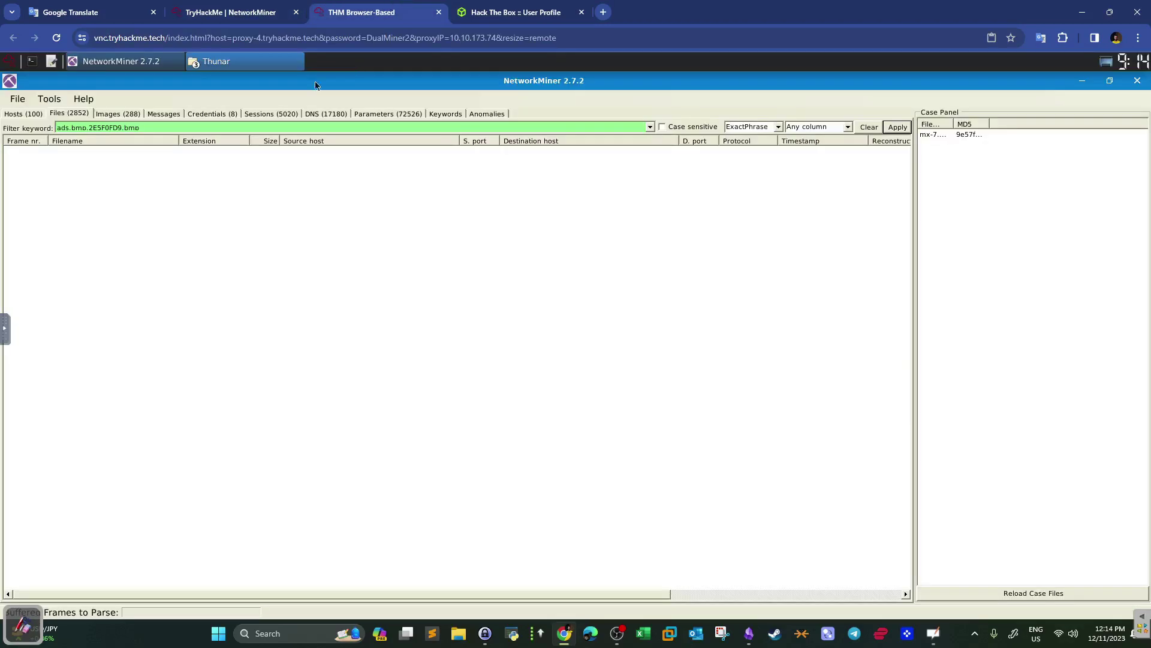
click(118, 114)
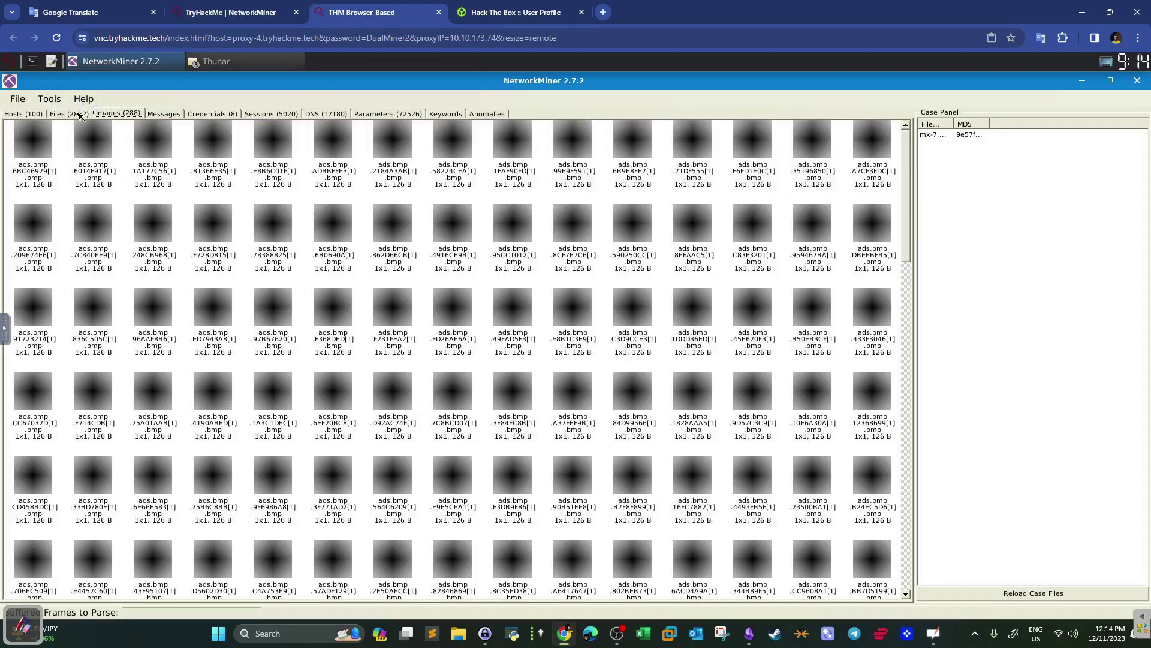
click(82, 113)
click(869, 128)
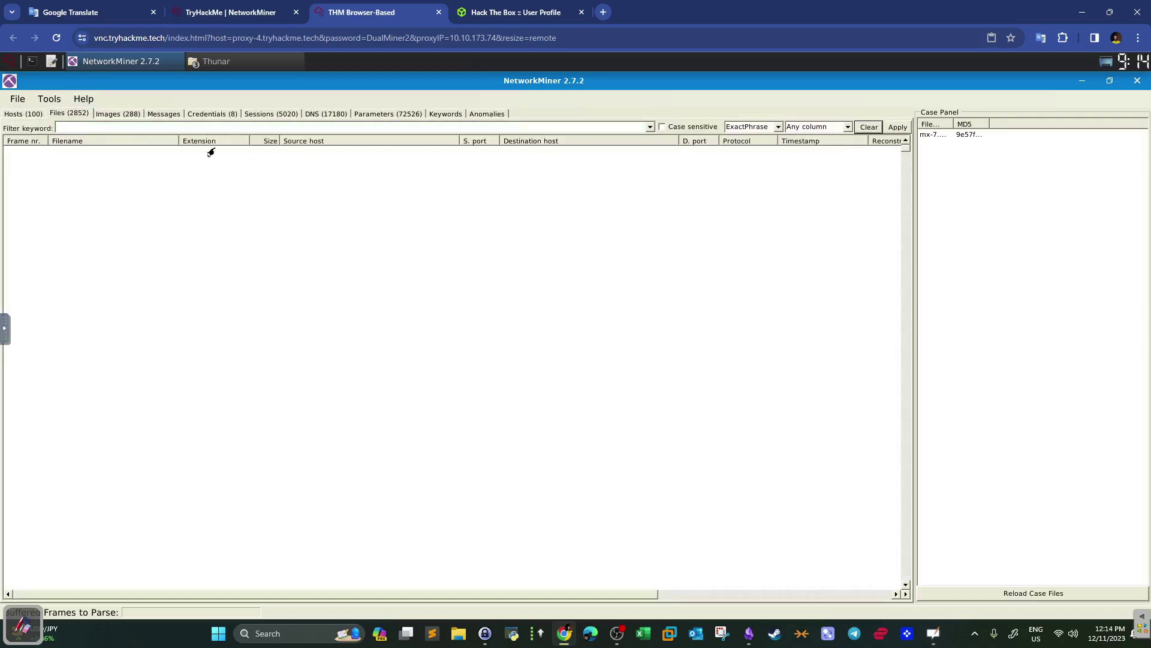
Browse the extracted image thumbnails for ads.bmp.2E5F0FD9.bmp, and return to the files list
click(123, 114)
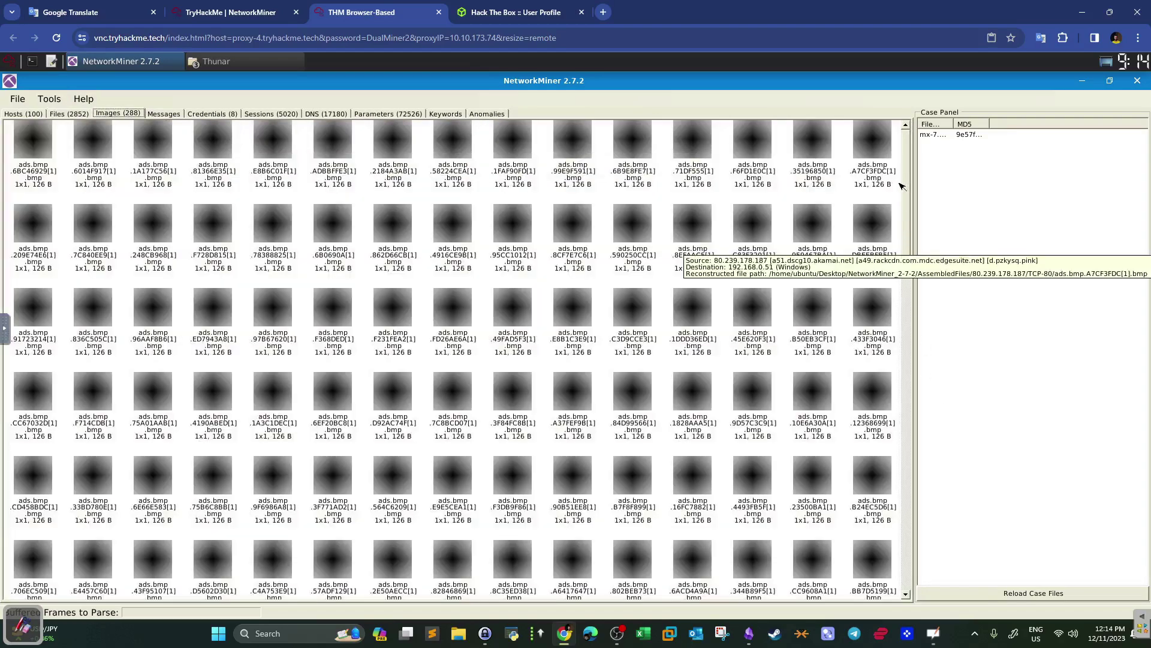
scroll(904, 469, down, 1)
scroll(903, 474, down, 5)
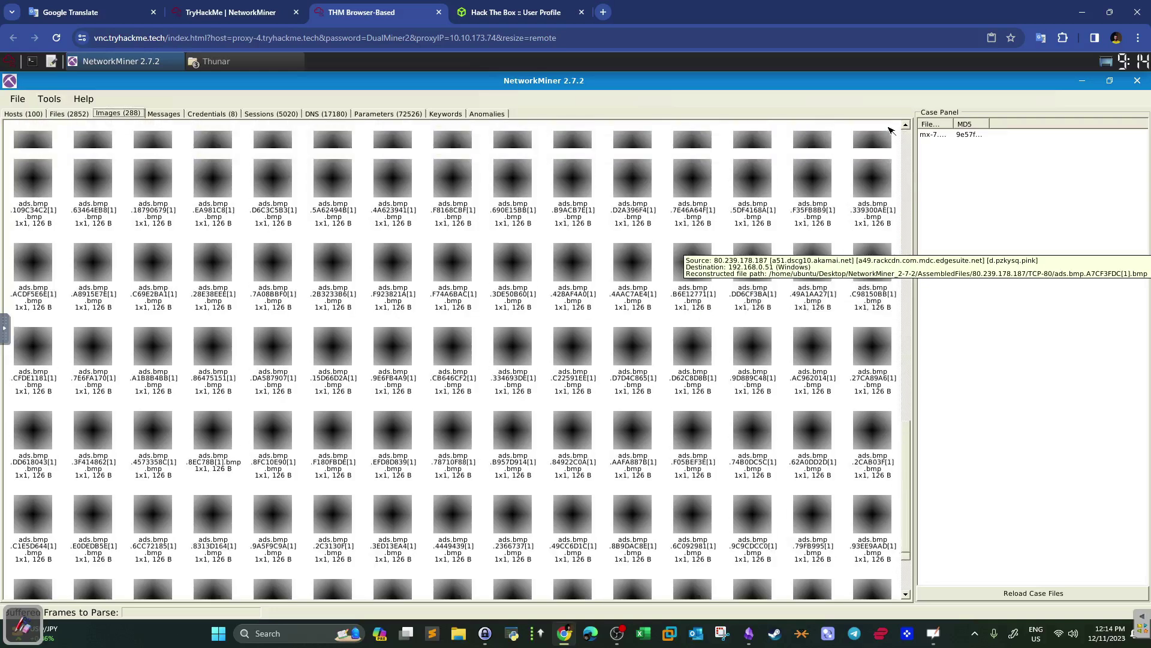
scroll(890, 131, up, 5)
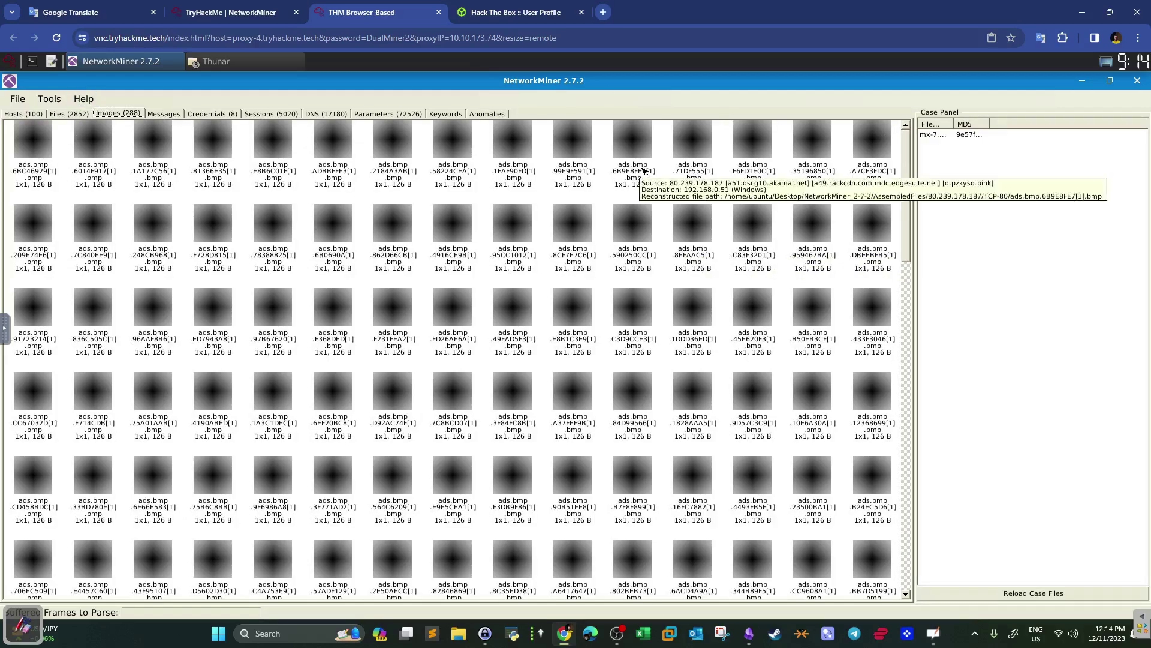
click(74, 115)
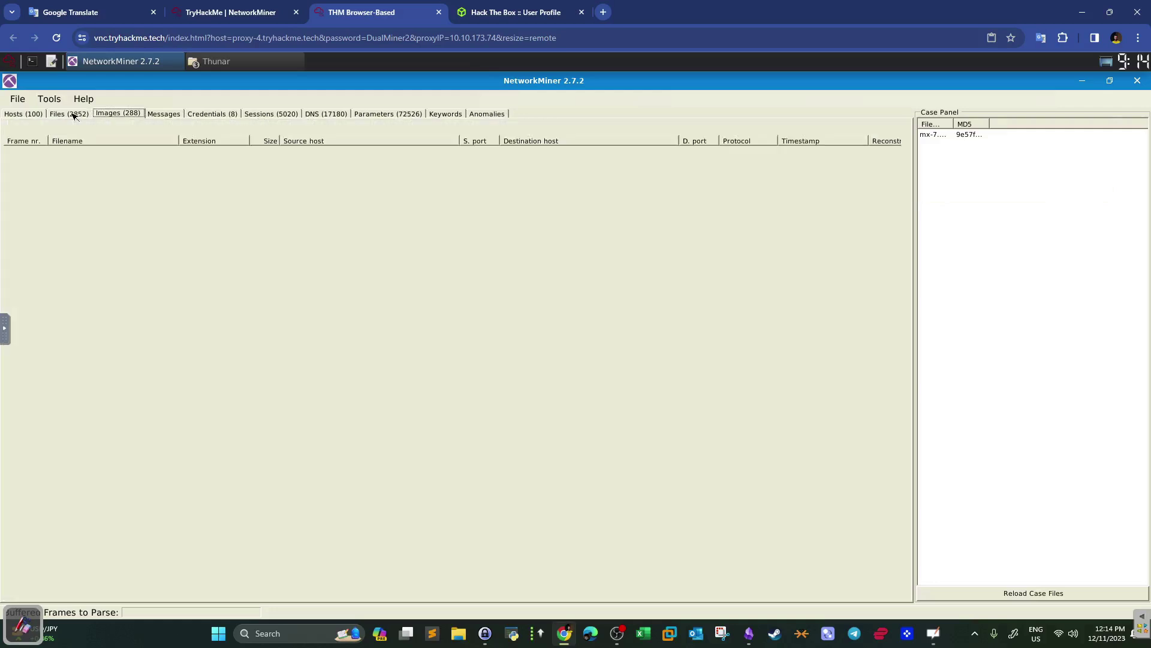
Copy only the identifier 2E5F0FD9 from the image question, filter NetworkMiner's files list by it, and select the matching file
click(560, 6)
click(259, 6)
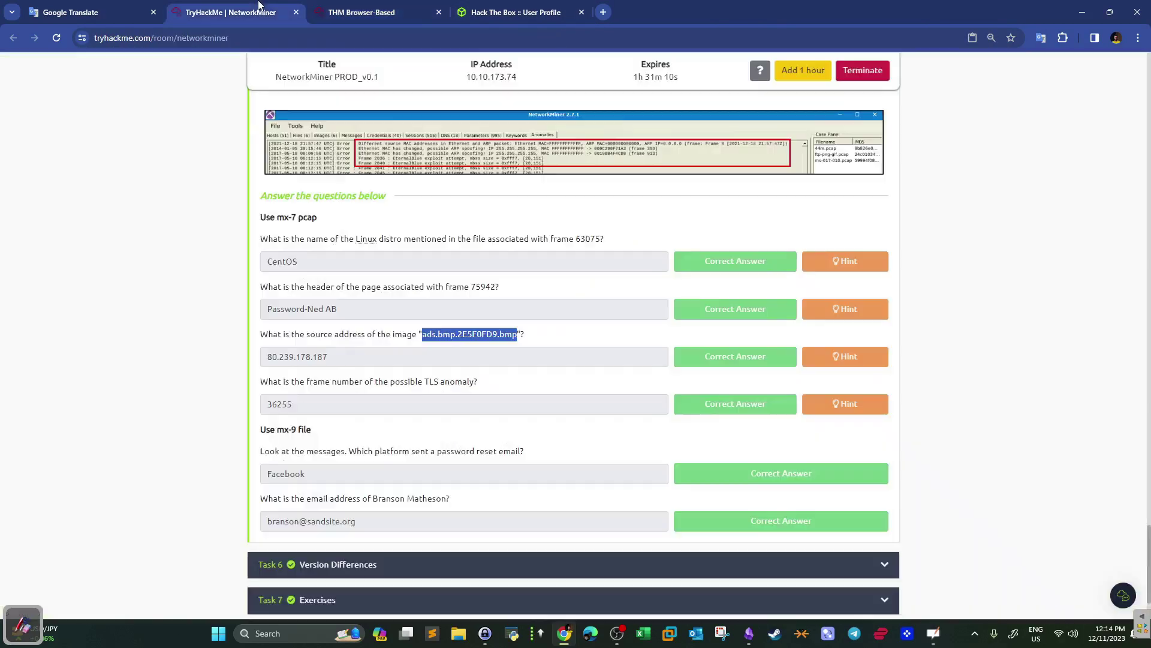
click(421, 332)
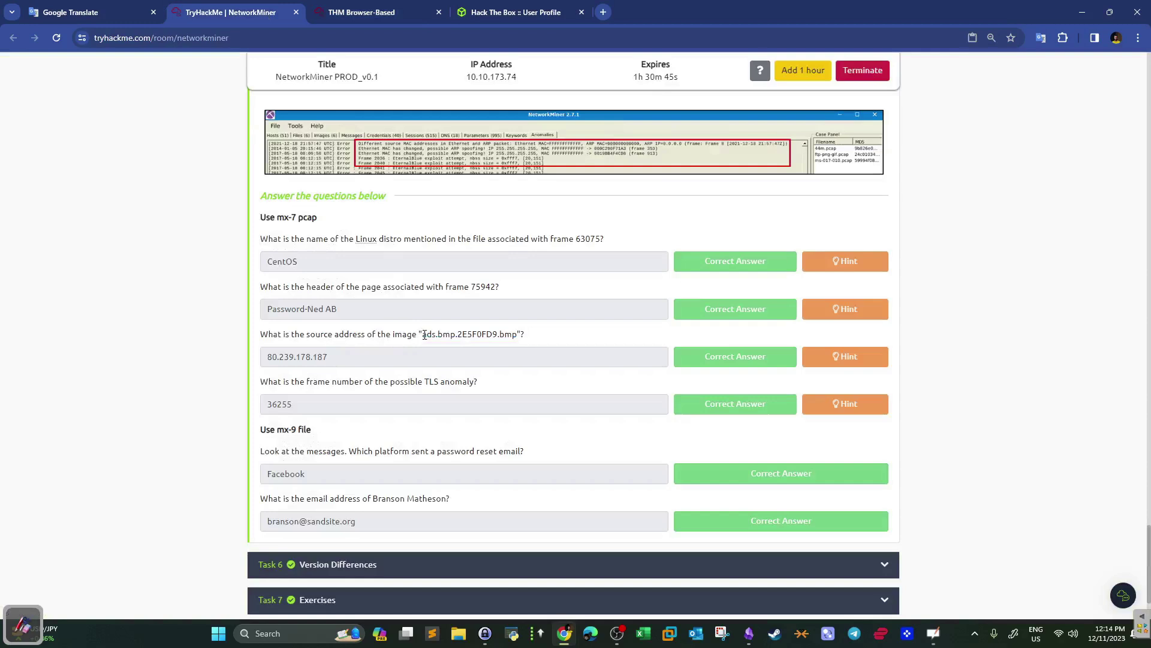
drag(424, 334, 459, 333)
click(455, 261)
click(384, 12)
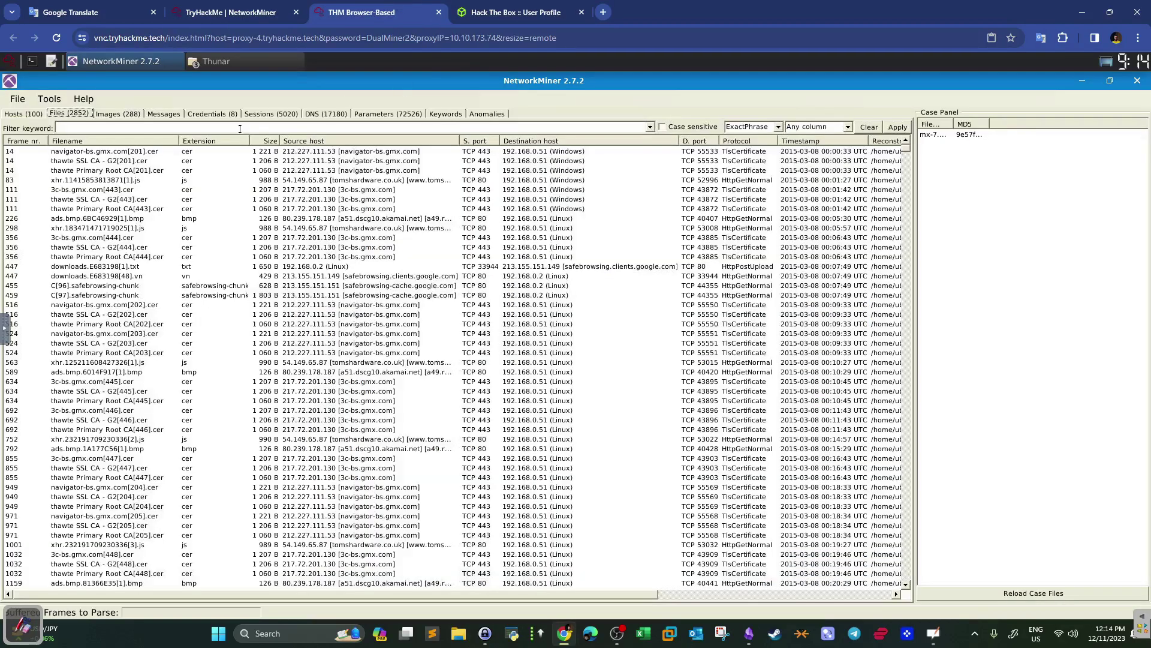
click(236, 127)
key(ctrl+v)
click(898, 127)
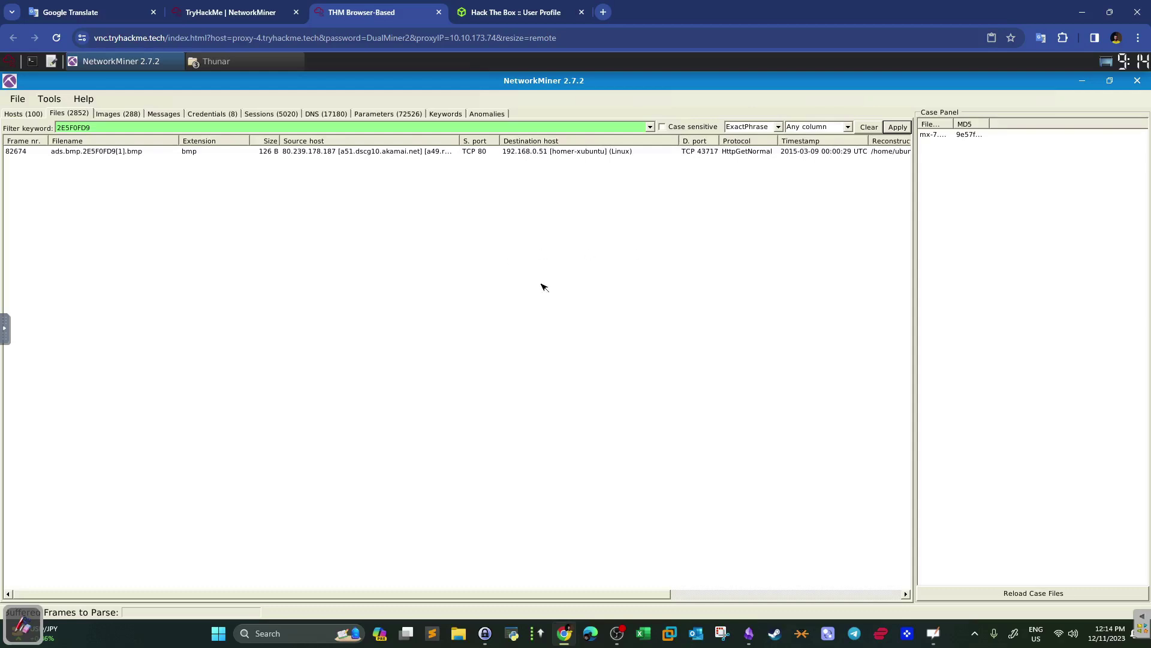
click(97, 153)
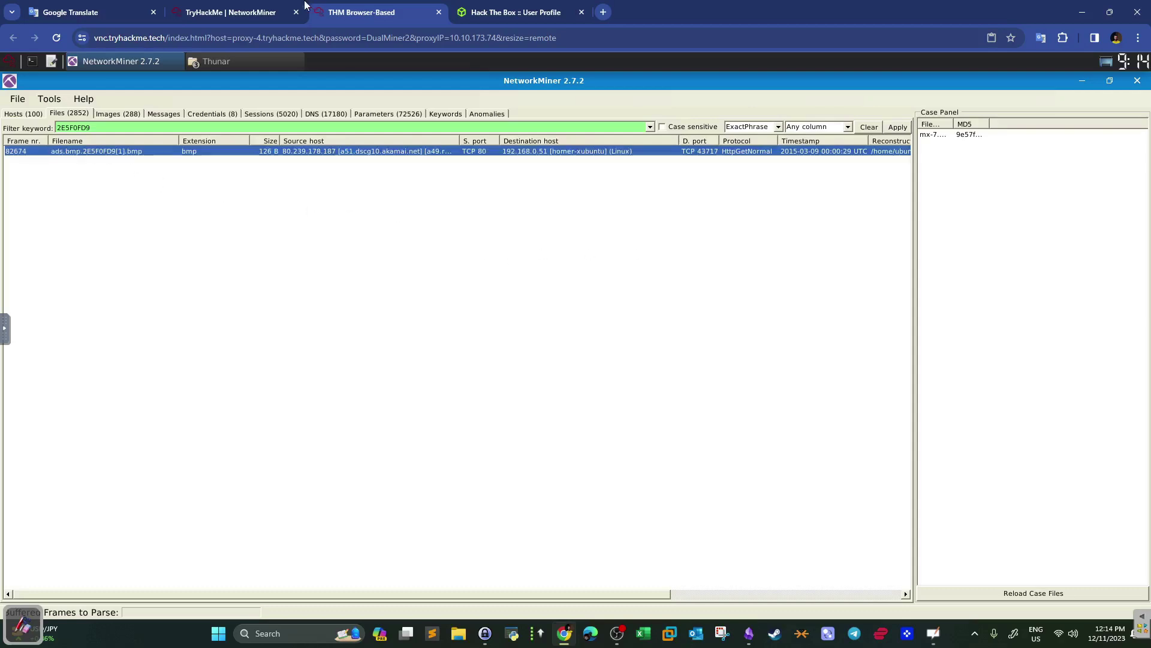
Compare the filtered image's source host with the source address answer in the TryHackMe room
click(236, 7)
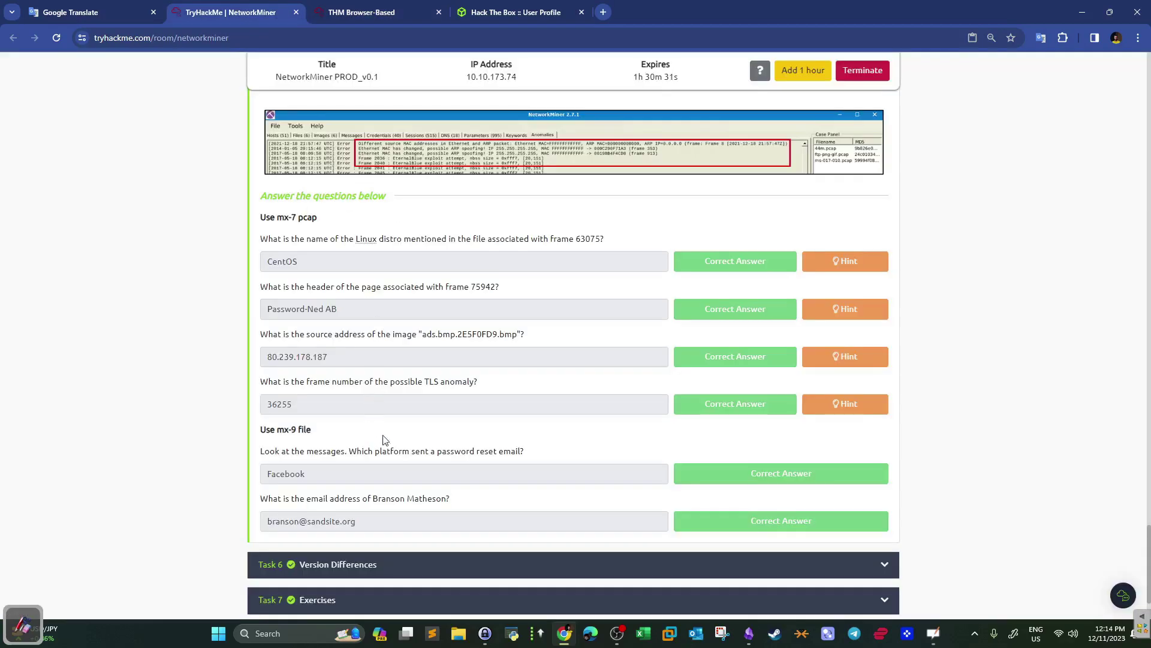
click(375, 8)
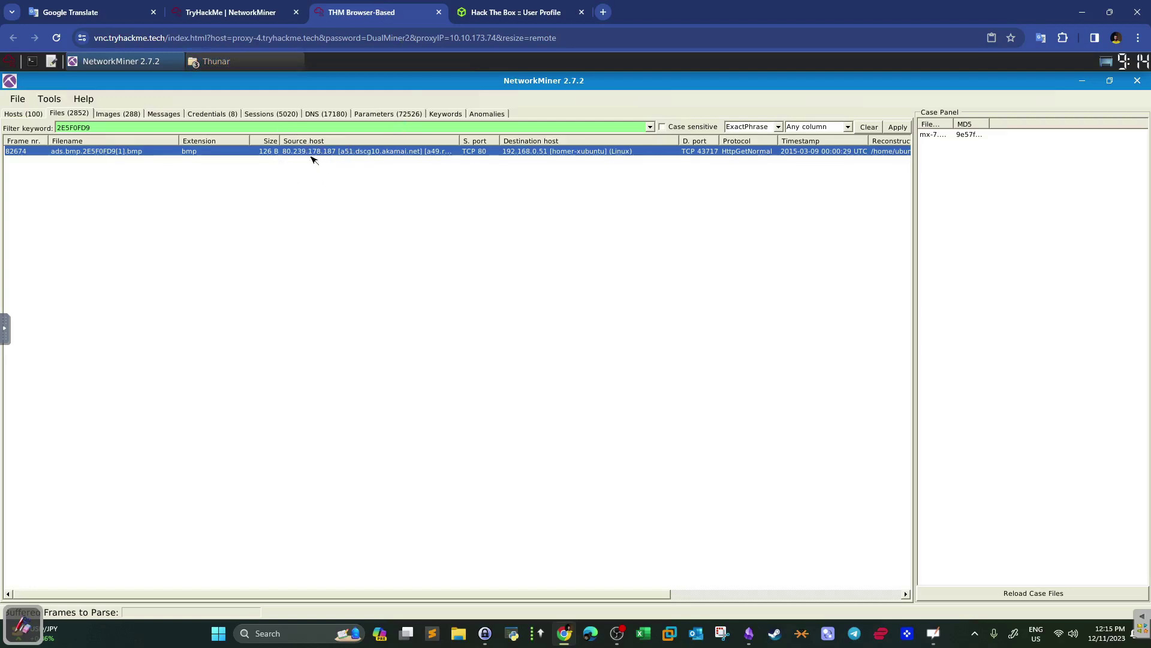
click(231, 12)
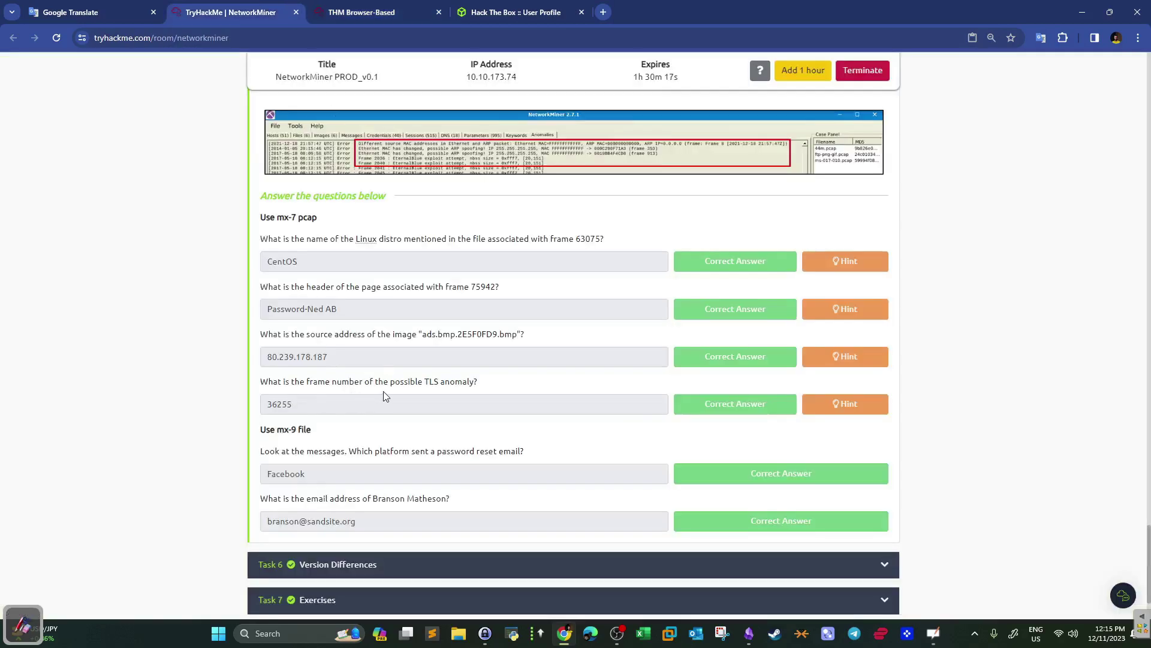
Check the TLS errors in NetworkMiner's anomalies list and compare the first error's frame number with the TLS anomaly answer in the room
drag(475, 381, 421, 378)
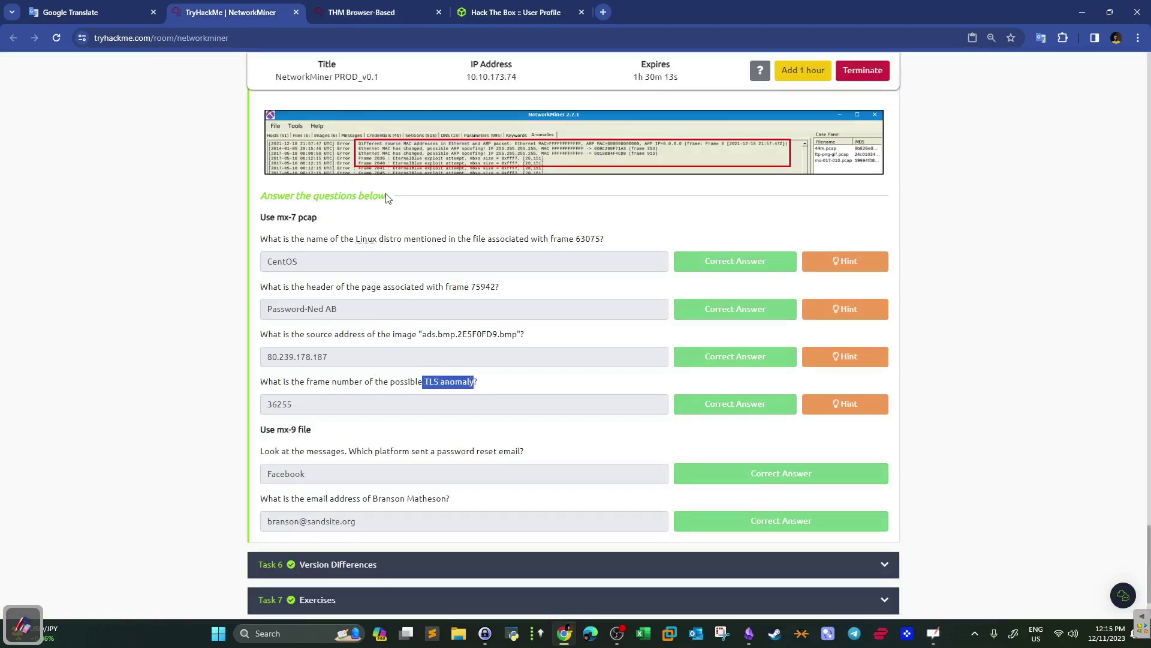
click(363, 12)
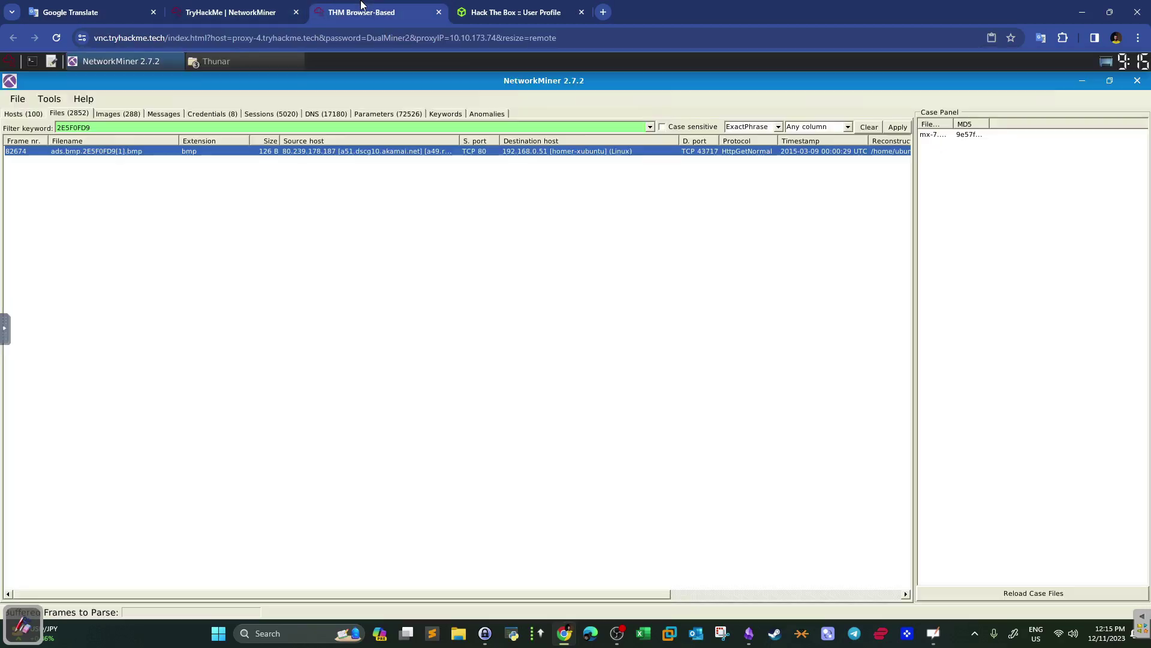
click(481, 114)
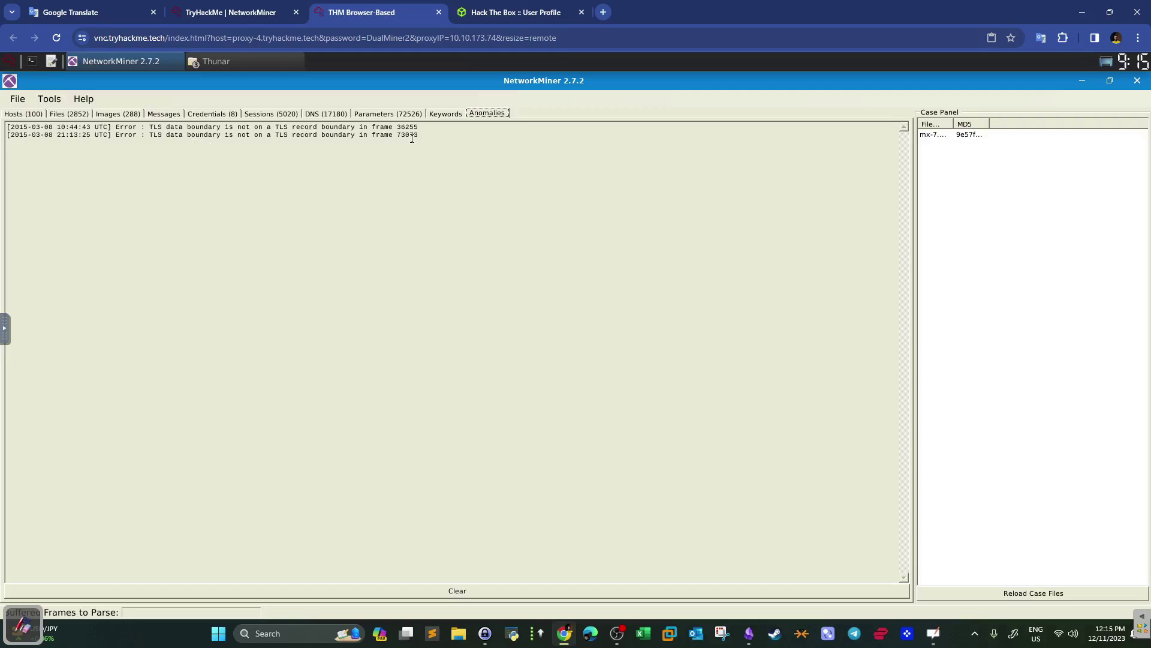
drag(424, 128, 398, 127)
click(273, 7)
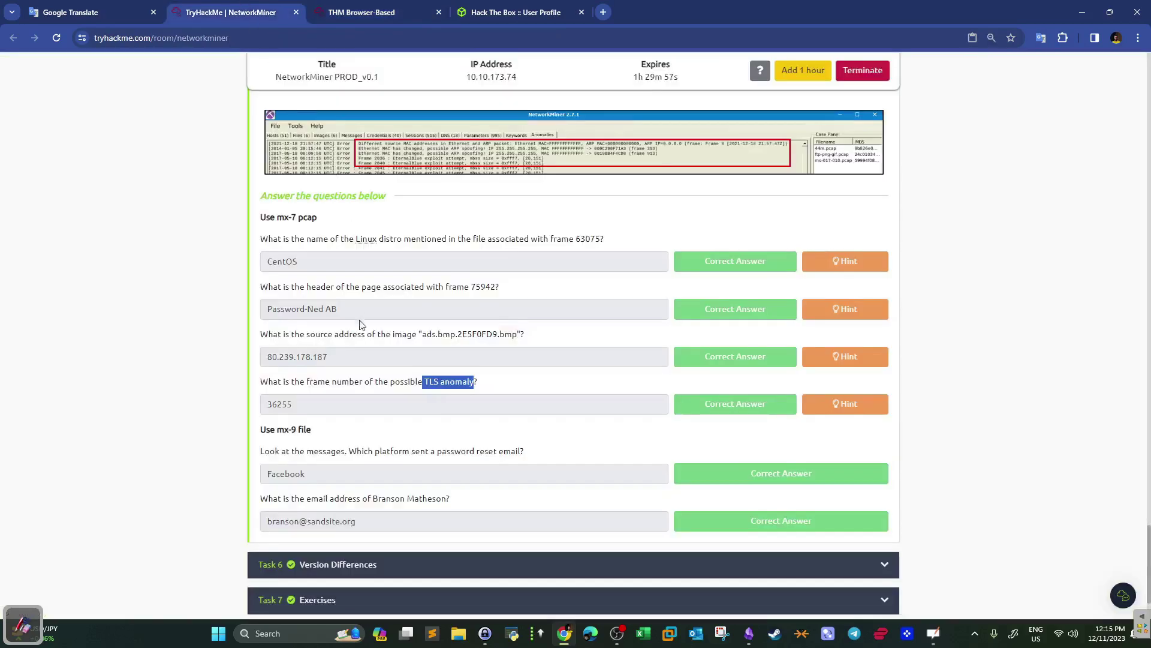
click(337, 403)
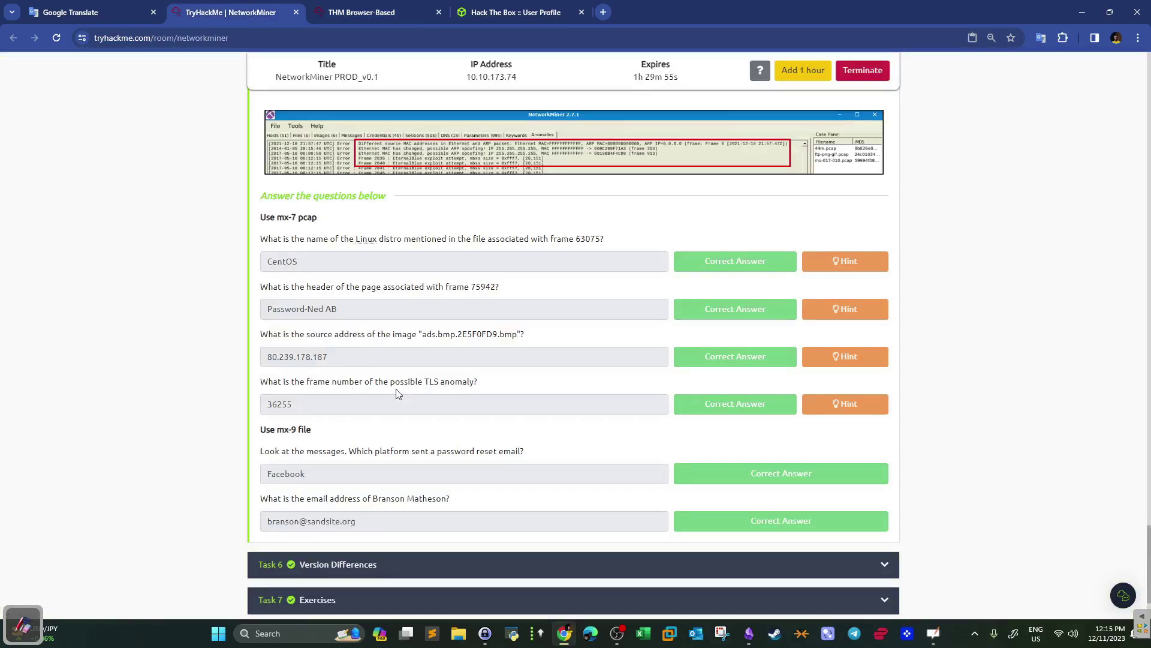
drag(316, 403, 251, 407)
Clear the loaded mx-7 data from NetworkMiner and open mx-9.pcap from the Exercise Files folder
scroll(585, 297, down, 2)
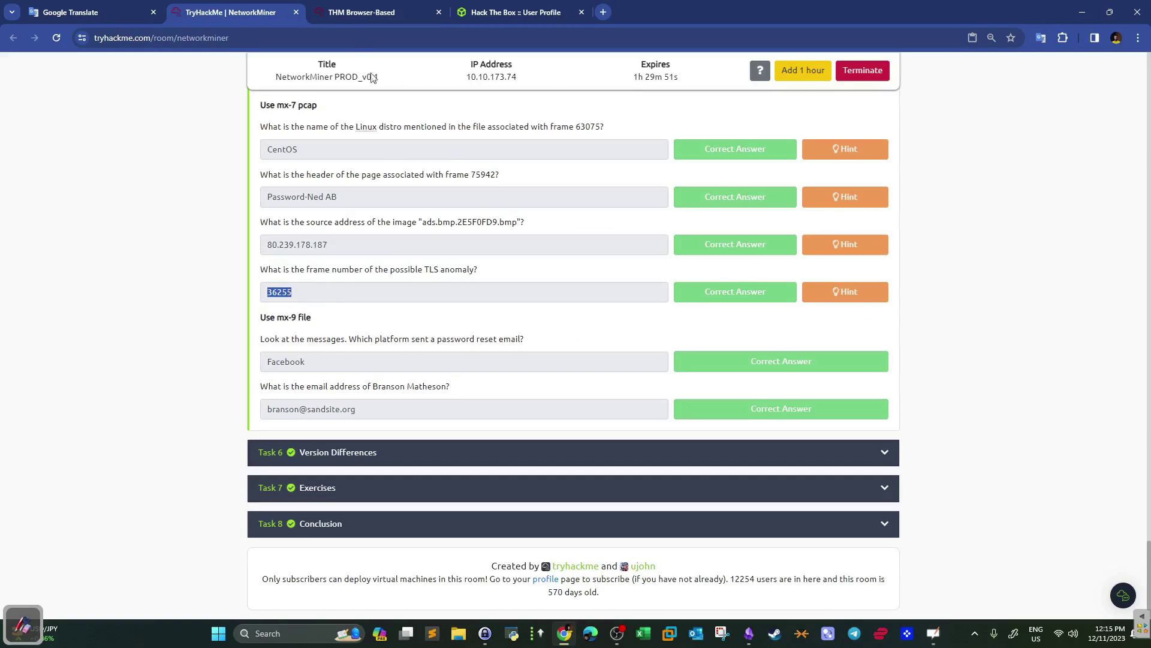
click(361, 12)
click(11, 103)
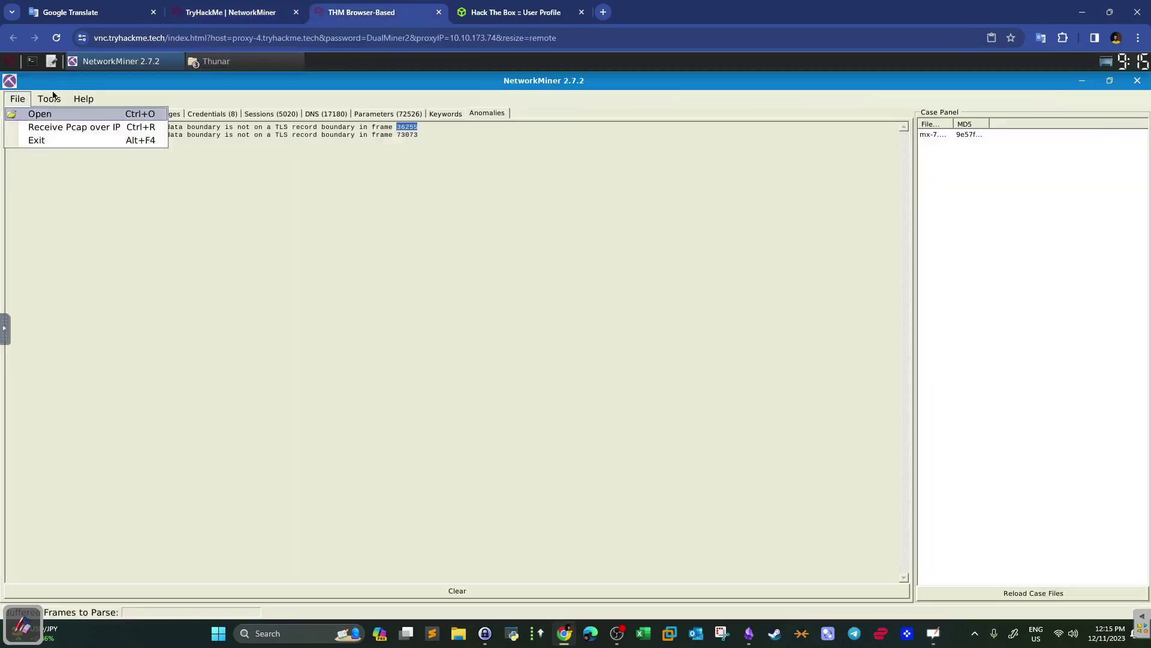
click(65, 129)
click(20, 99)
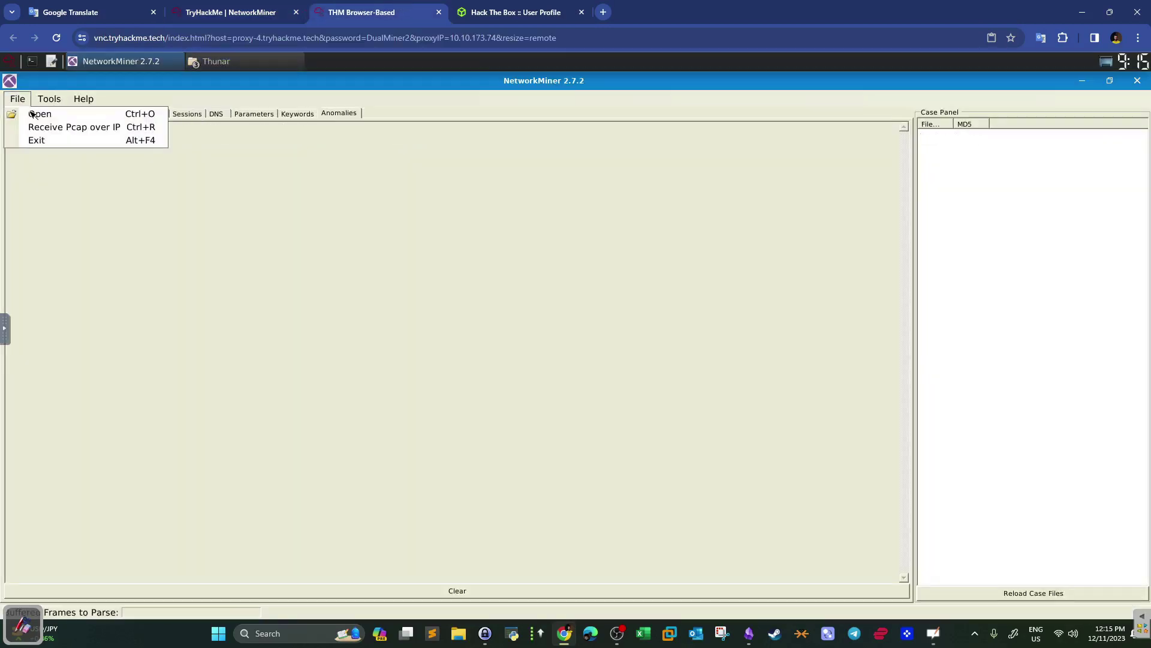
click(36, 113)
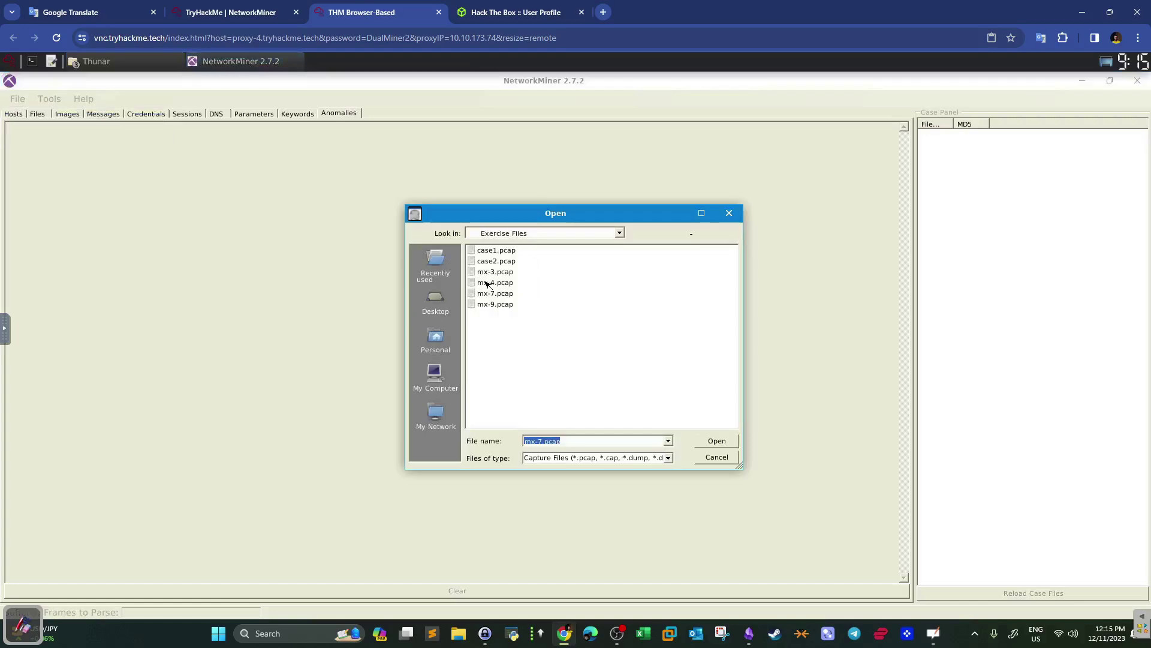
click(484, 304)
click(718, 442)
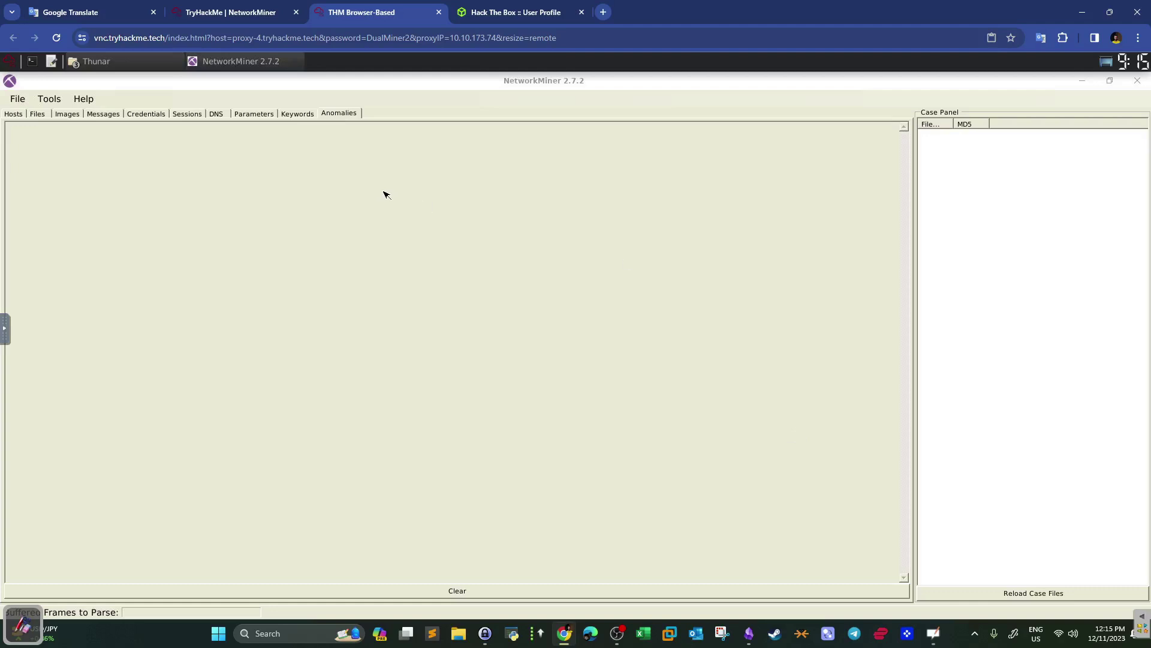
Read the mx-9 question about the password reset email in the room, and check the capture's loading progress in NetworkMiner
click(231, 12)
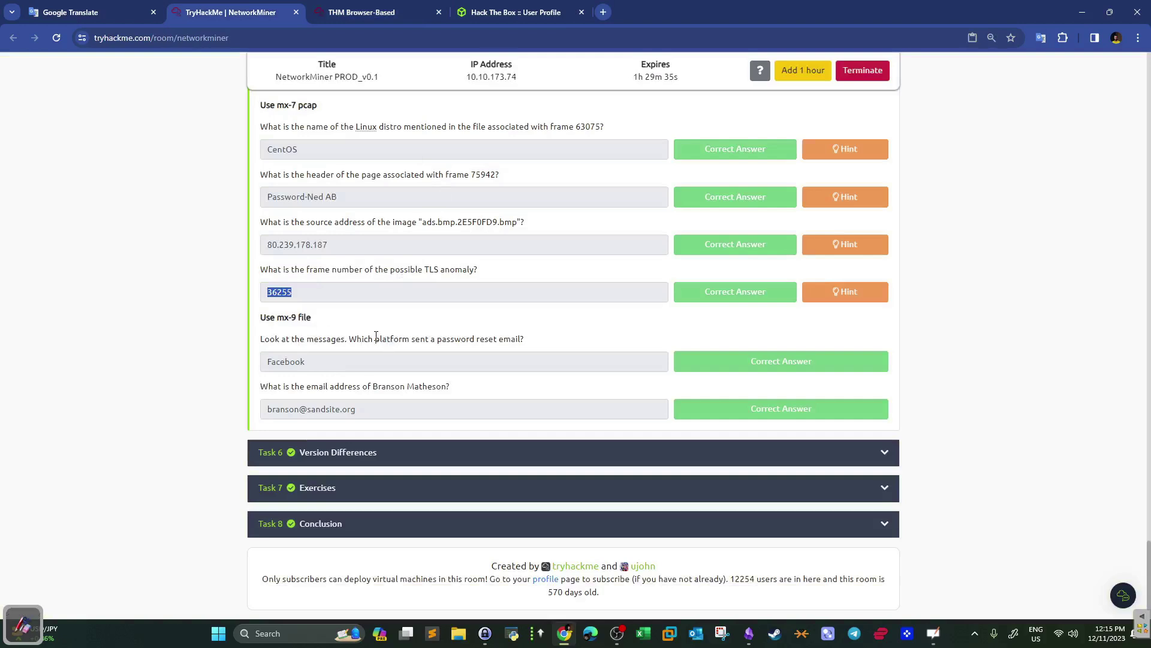
drag(525, 339, 286, 339)
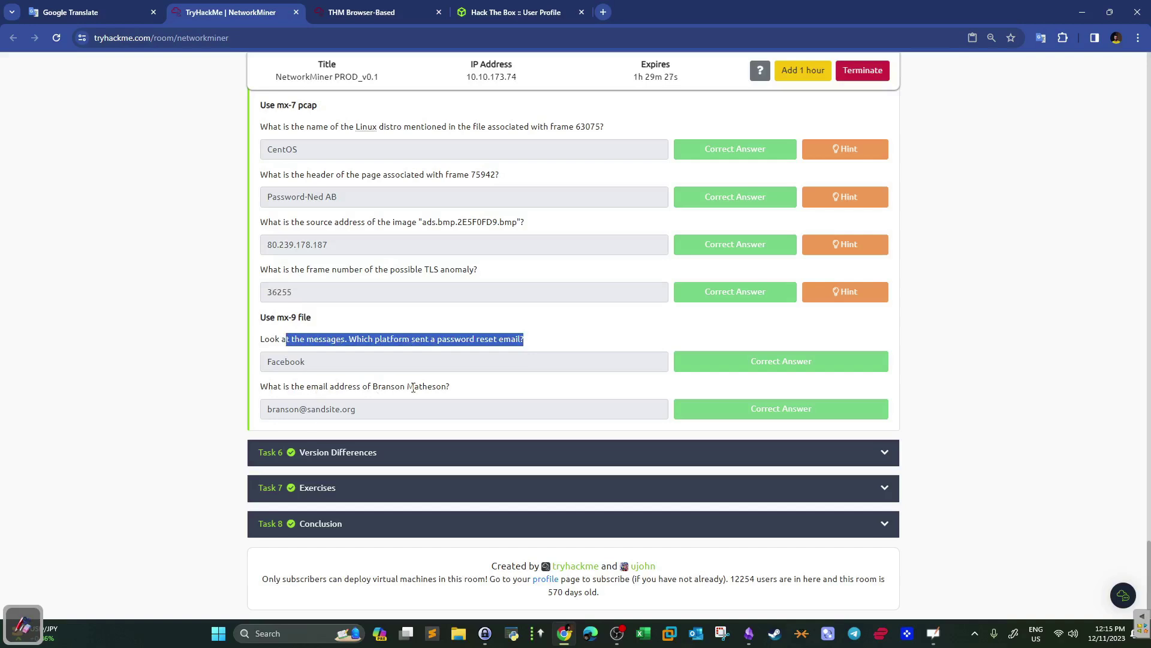
click(378, 12)
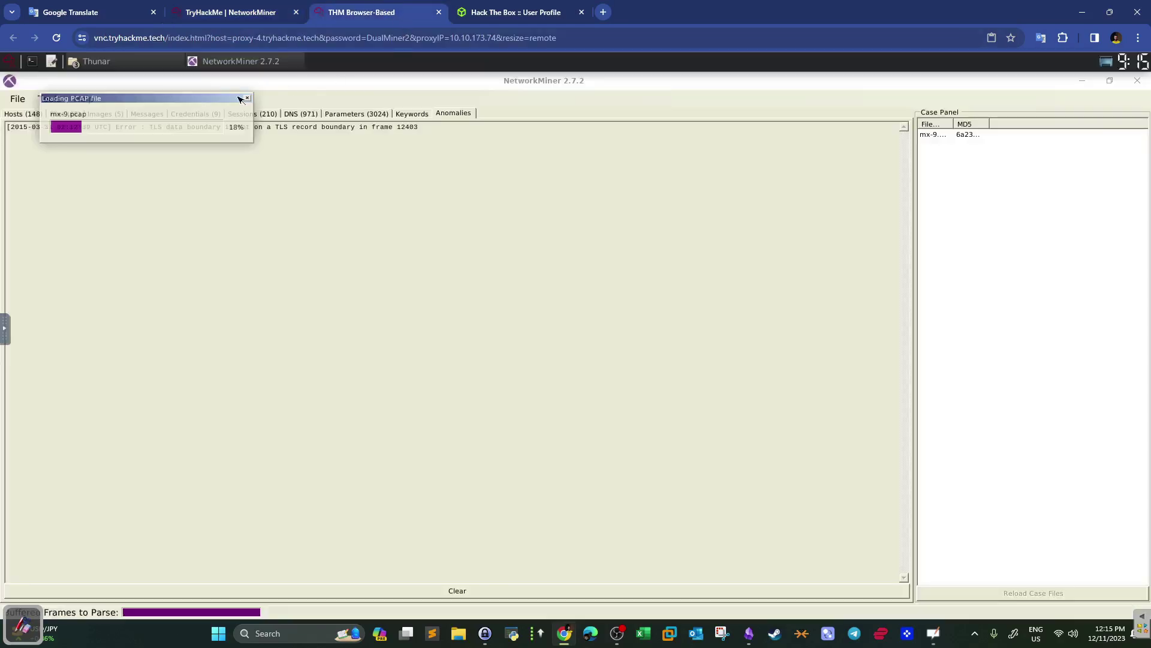
Return to the TryHackMe room, collapse the expanded tool overview, and expand Task 6 Version Differences to reach its questions
click(233, 12)
scroll(498, 228, up, 4)
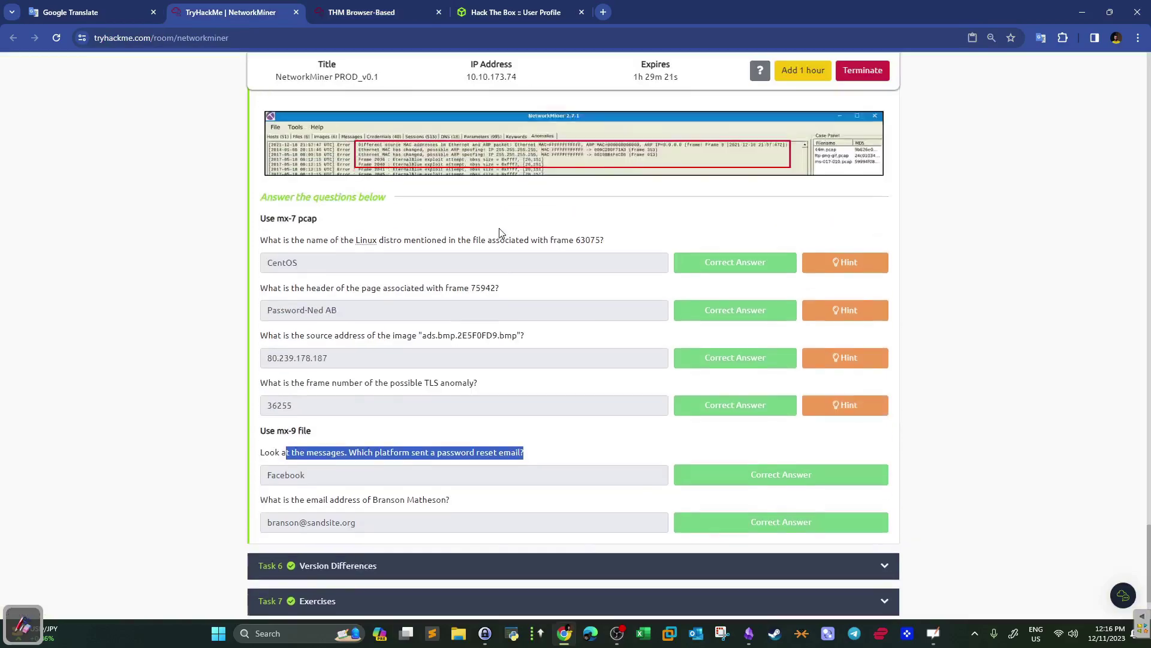
scroll(499, 228, up, 15)
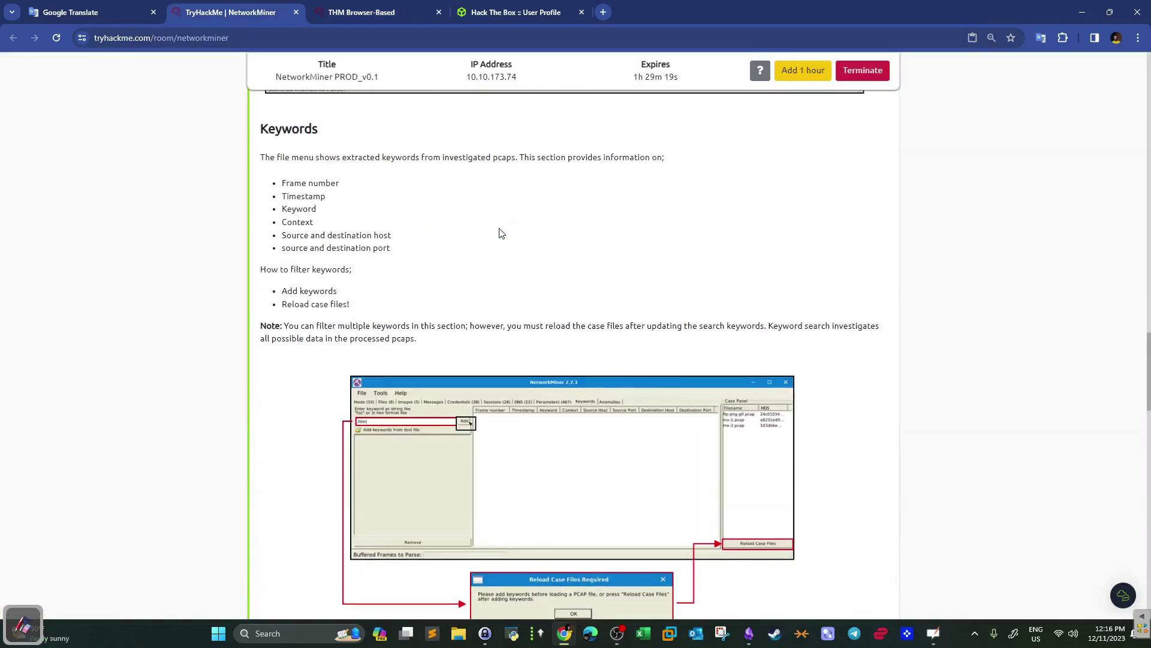
drag(1148, 387, 1108, 131)
click(463, 316)
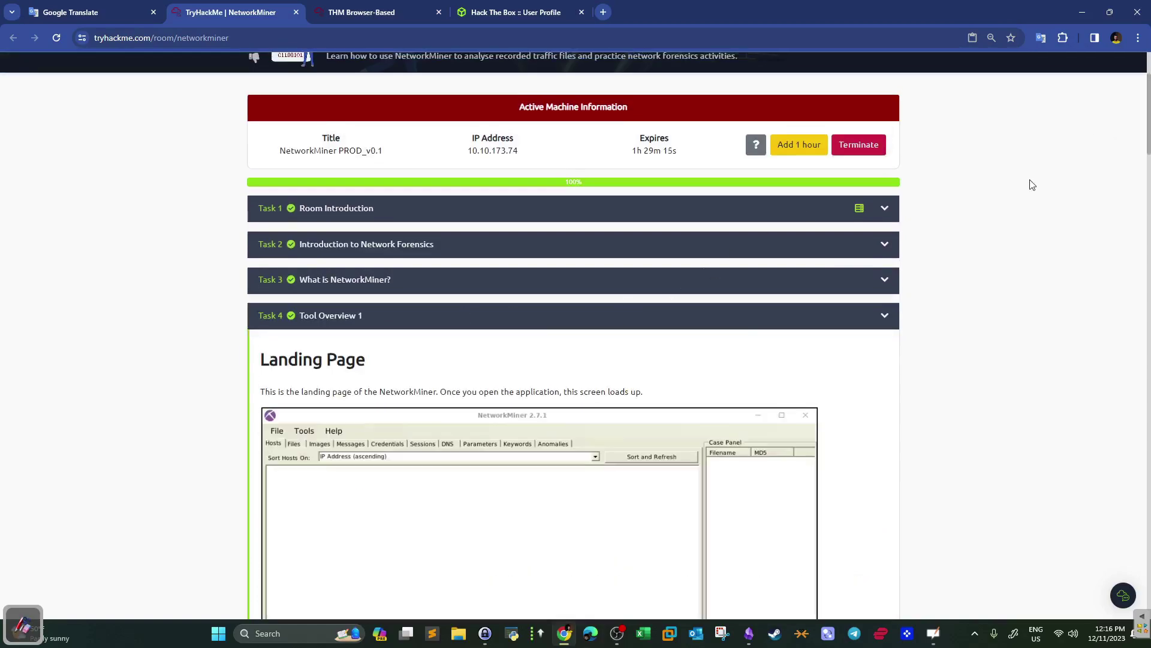
mouse_move(1148, 123)
mouse_down()
mouse_move(1143, 590)
mouse_move(1143, 107)
mouse_up()
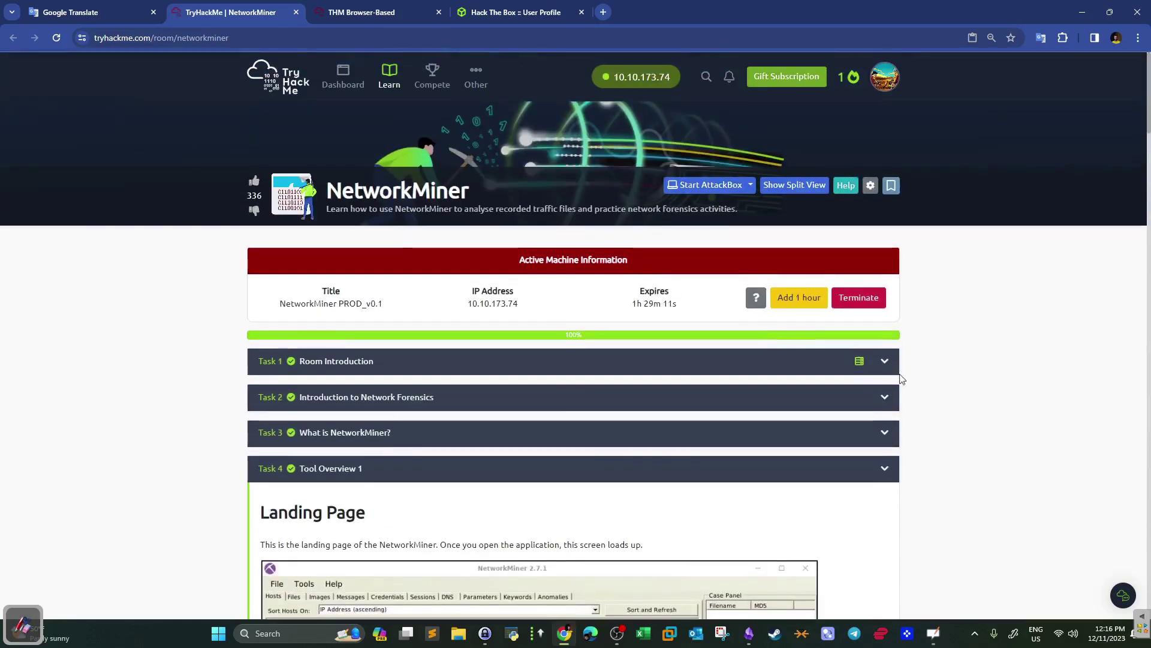
click(880, 468)
drag(1148, 221, 1149, 287)
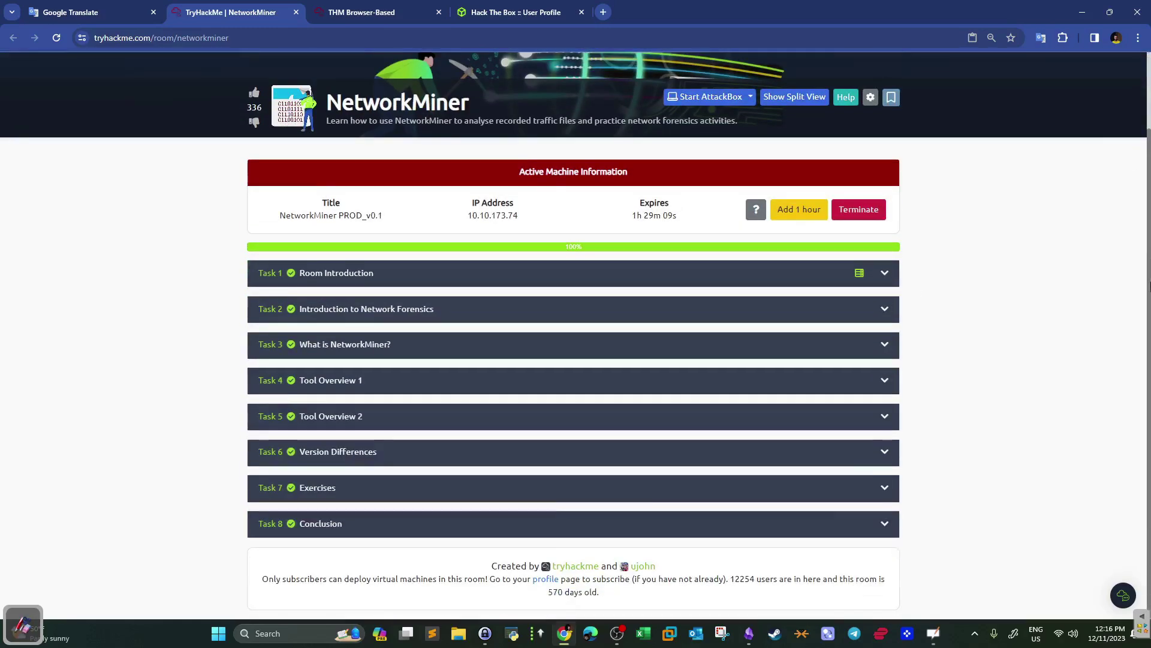
click(364, 465)
drag(1143, 187, 1144, 575)
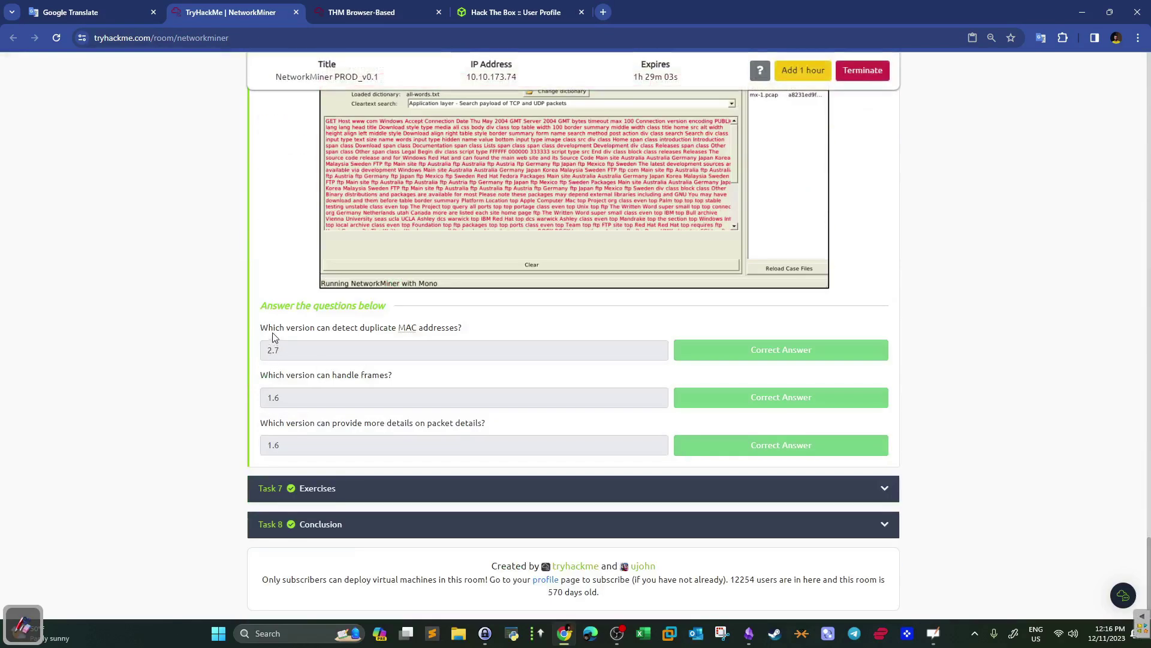
Read the Task 6 questions on duplicate MAC addresses, frame handling and packet details together with their version answers
drag(266, 329, 447, 334)
drag(310, 355, 252, 357)
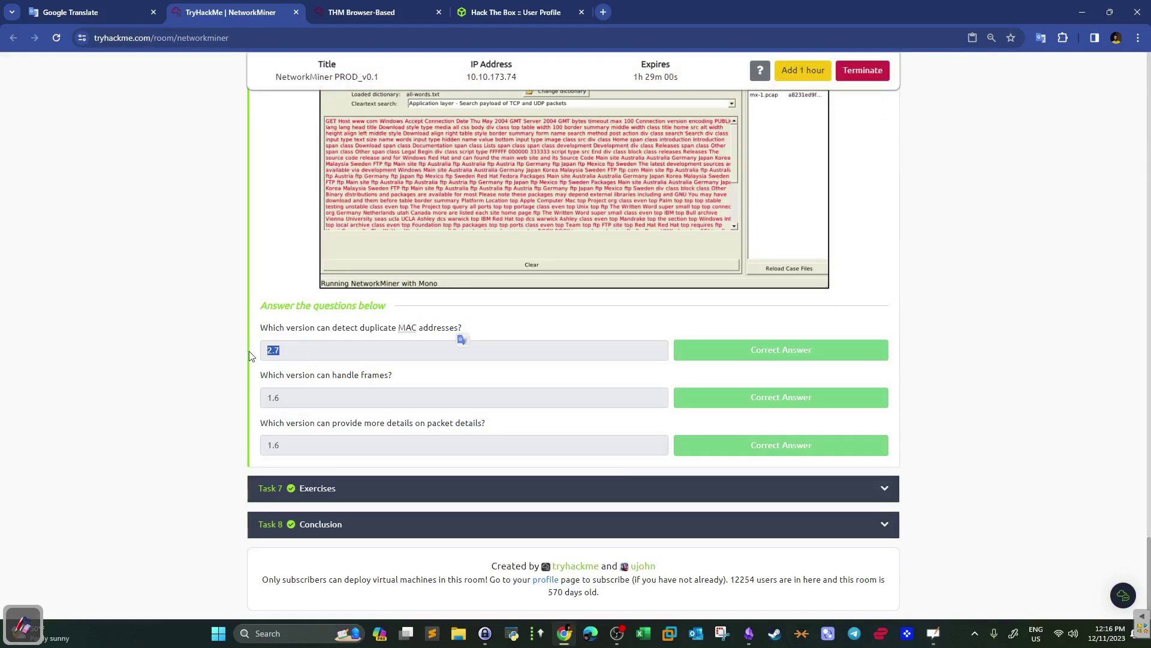
click(267, 378)
drag(301, 399, 249, 402)
click(486, 424)
drag(340, 448, 241, 440)
click(350, 379)
double_click(313, 397)
drag(394, 375, 359, 378)
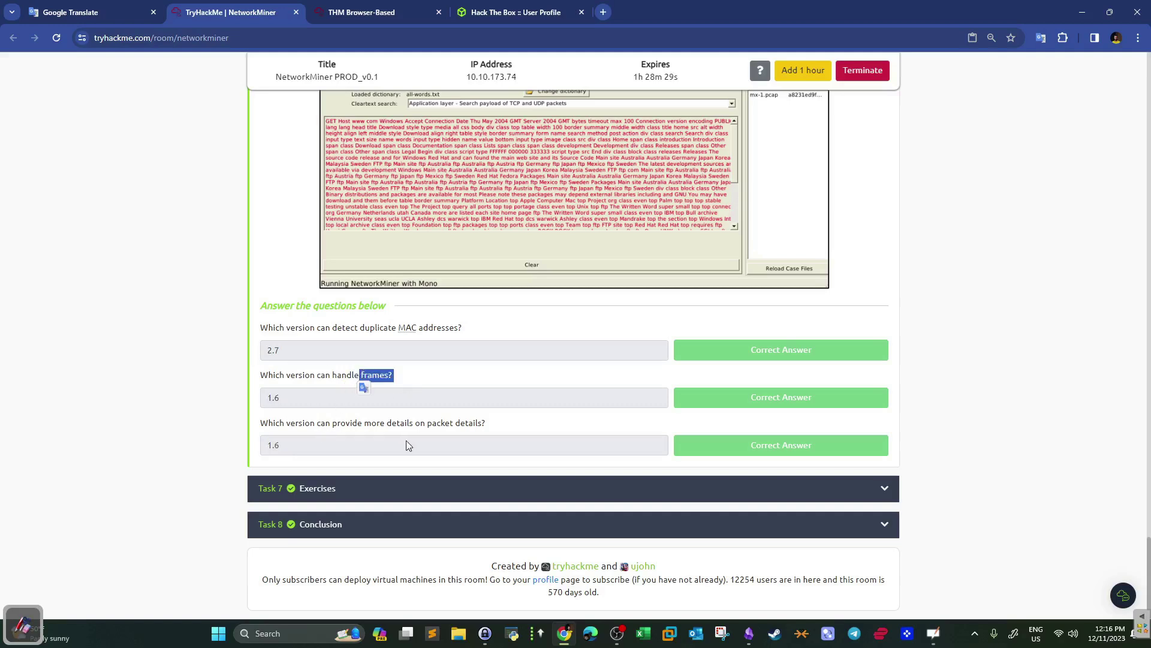
Check the mx-9.pcap loading progress in NetworkMiner, then reopen Task 5 in the room and reread the password reset email question
click(422, 8)
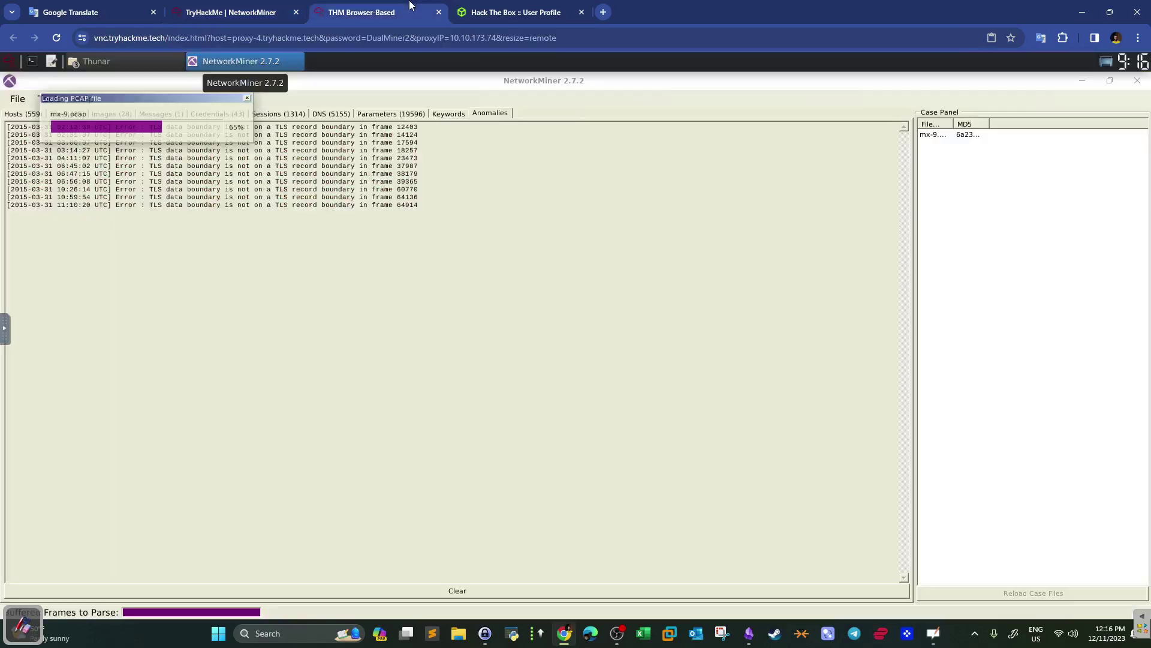
click(271, 12)
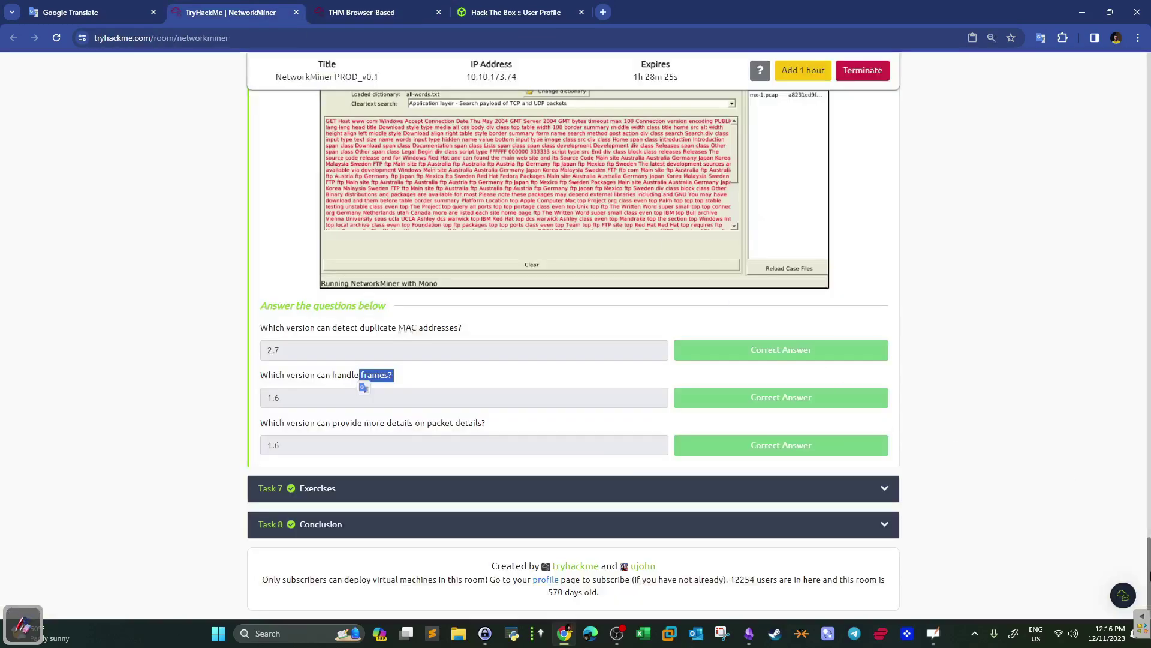
key(Home)
scroll(1102, 82, down, 3)
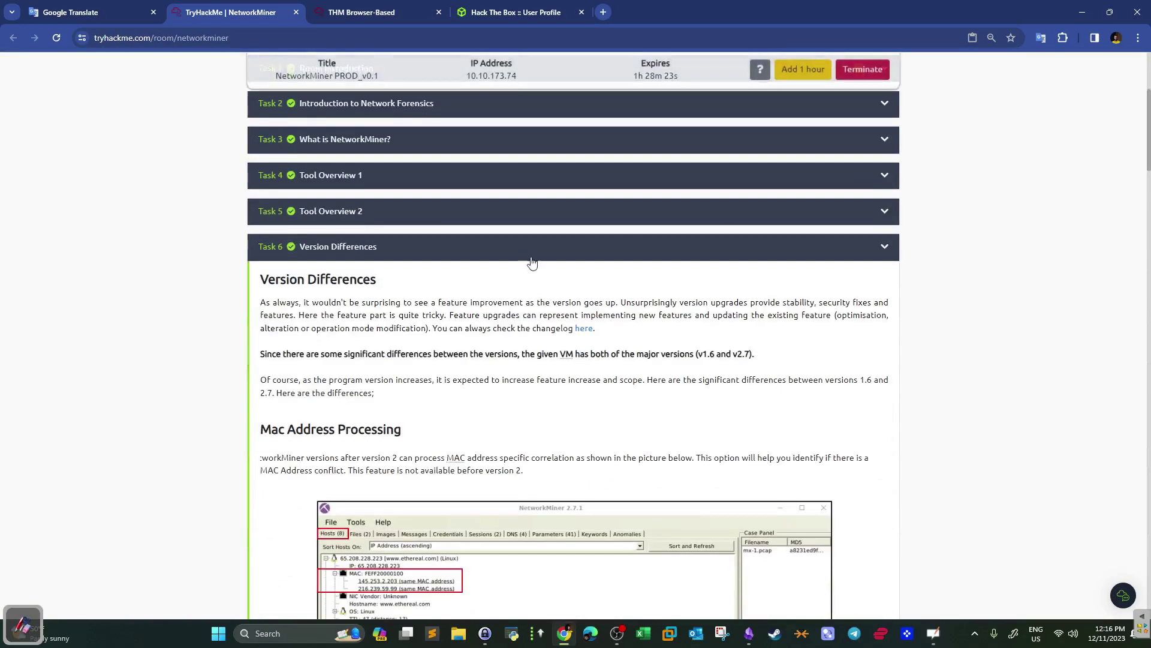
click(312, 211)
drag(1149, 185, 1077, 523)
drag(282, 369, 392, 369)
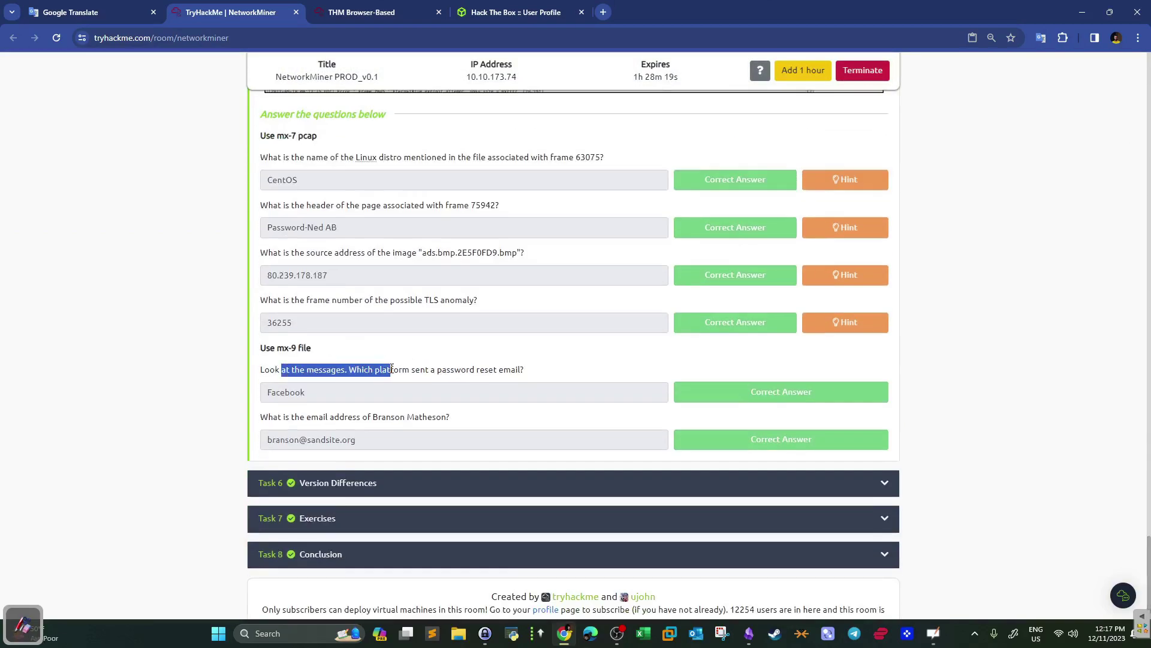
click(453, 393)
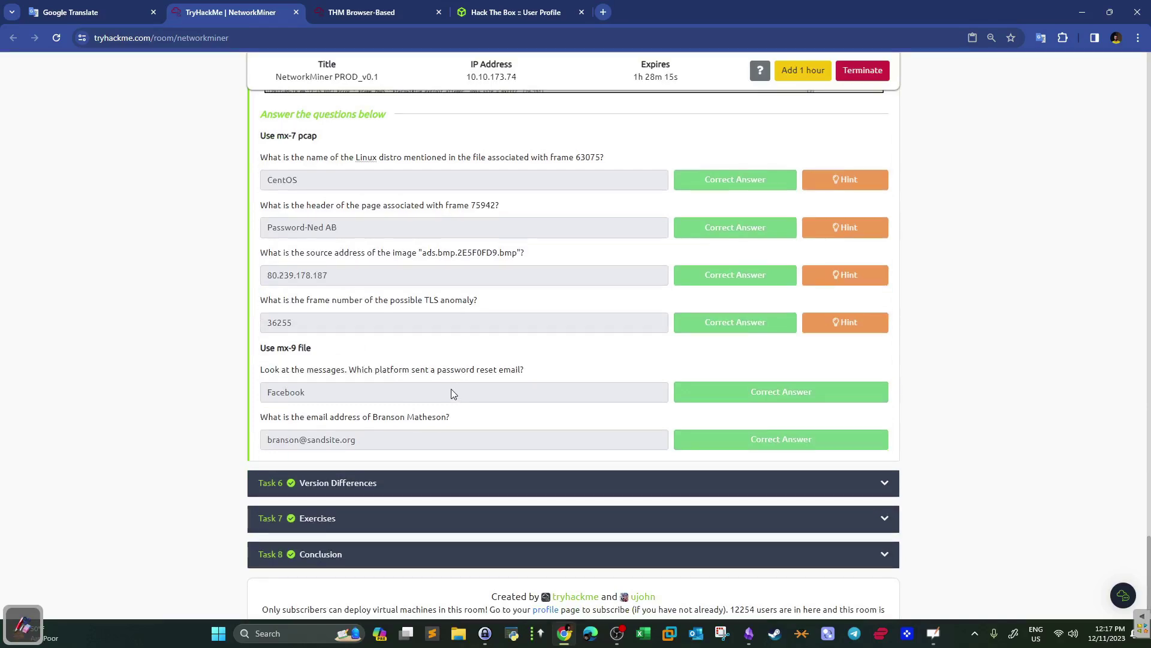
Compare the Facebook message in NetworkMiner's extracted messages with the password reset platform answer in the room
click(361, 12)
click(384, 12)
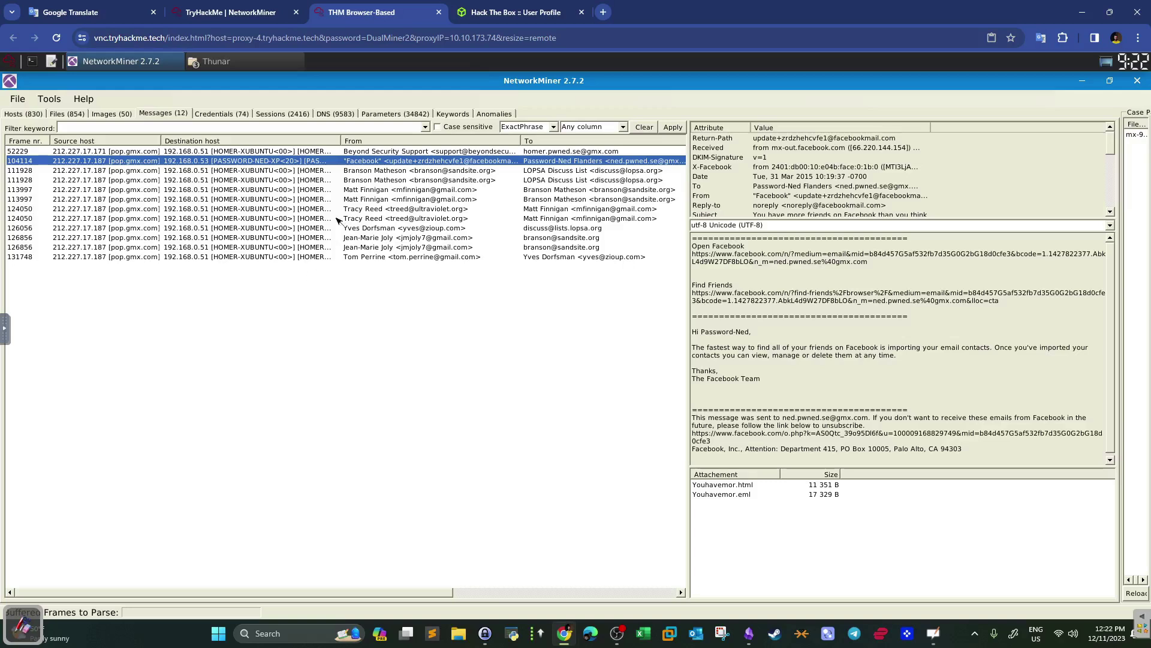
click(240, 8)
click(360, 12)
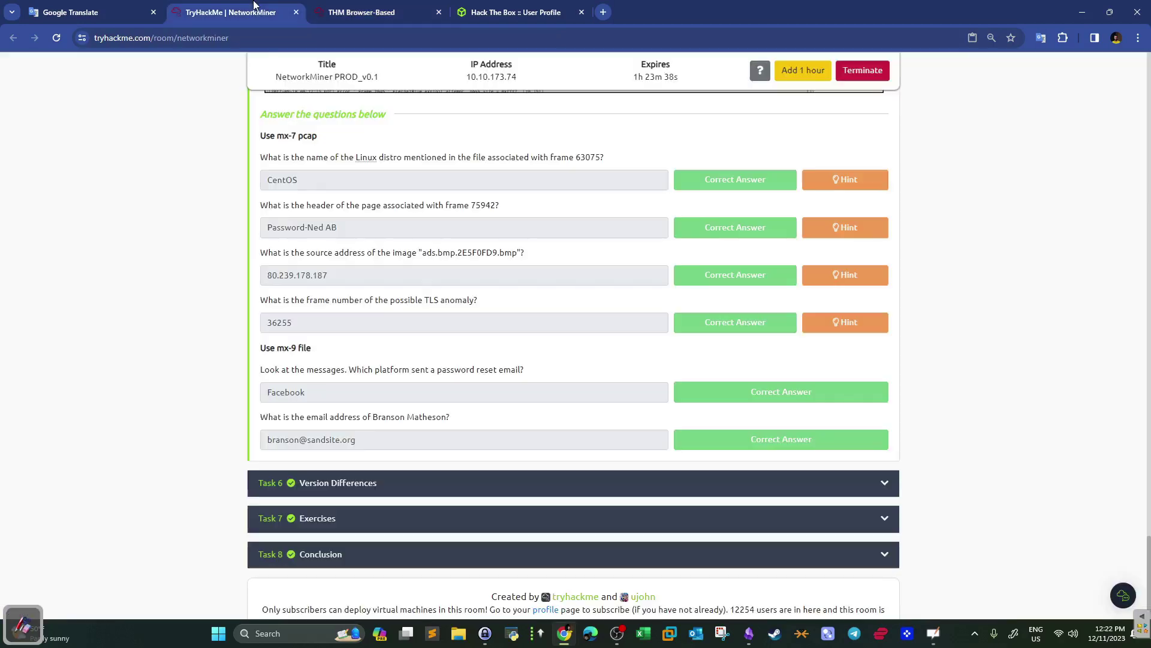
Select the first frame 111928 message in NetworkMiner and compare its sender's email address with the last mx-9 answer in the room
click(268, 9)
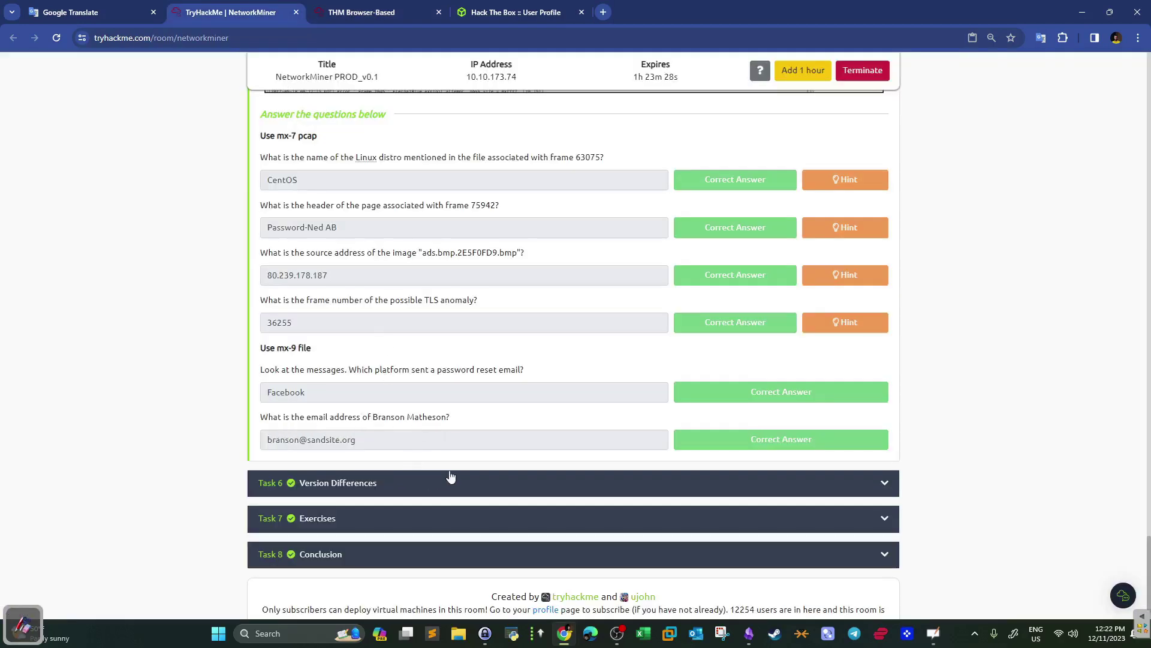
click(372, 12)
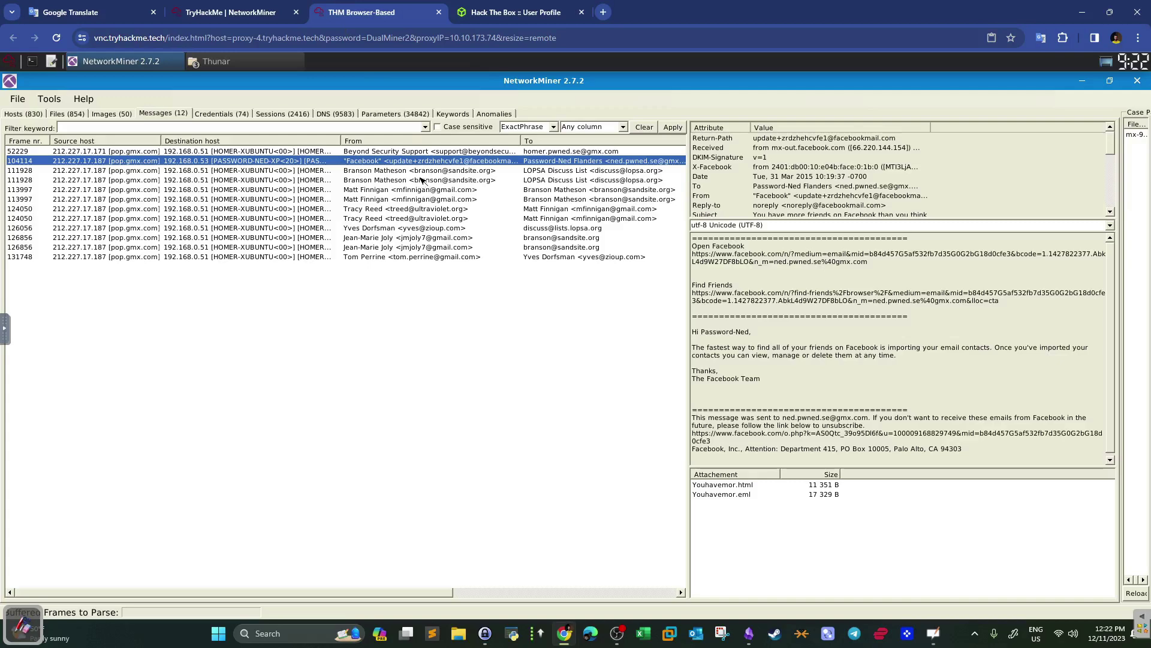
click(252, 8)
click(360, 10)
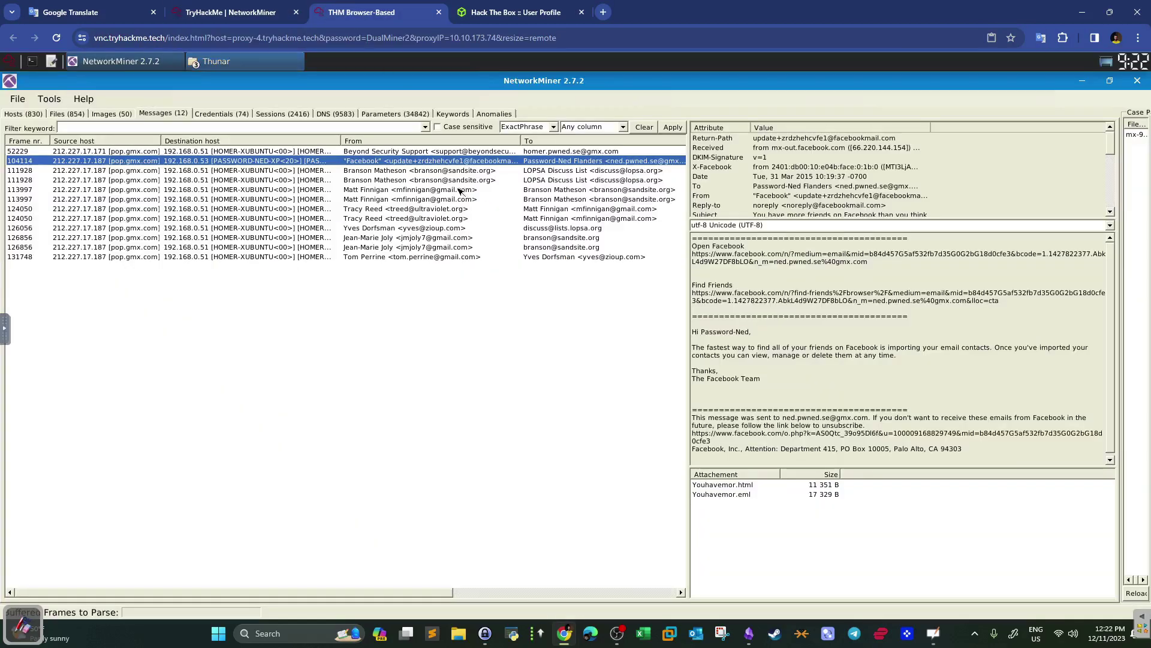
click(427, 170)
click(271, 8)
drag(366, 444, 271, 118)
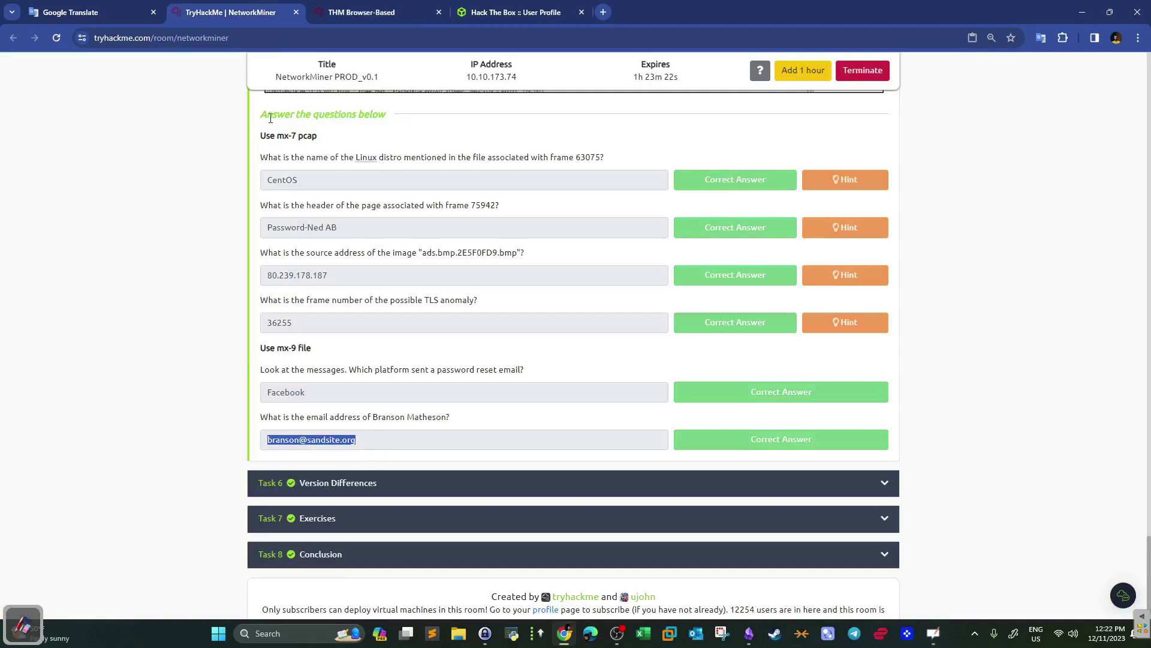
click(335, 8)
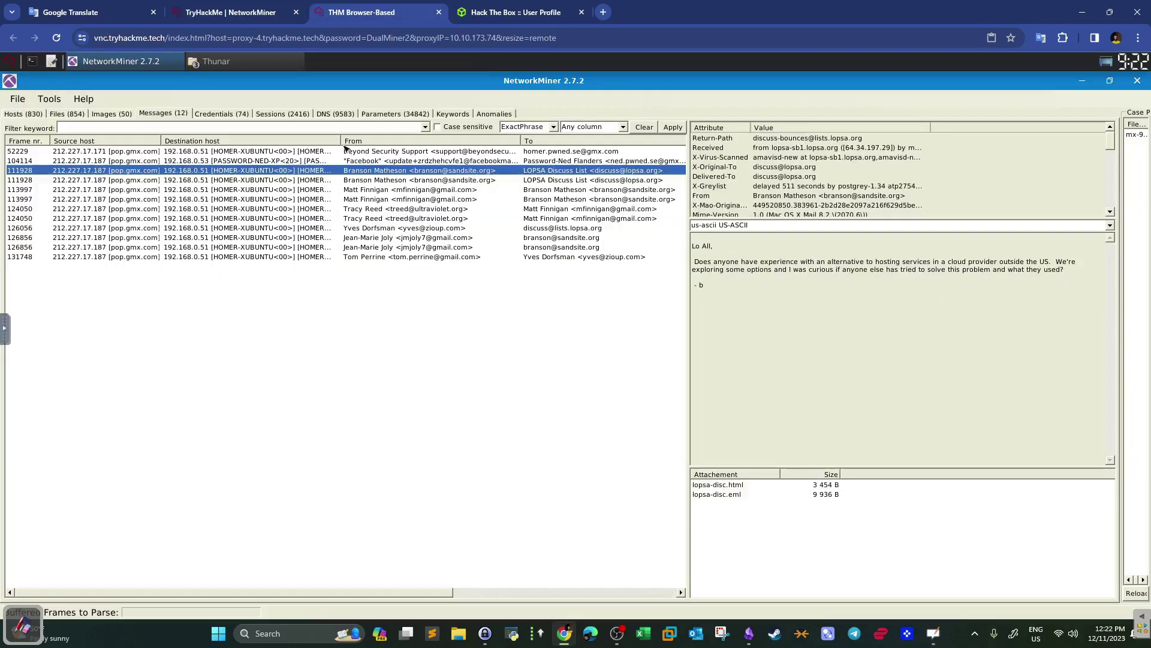
Expand Task 4 Tool Overview 1 in the room and find which capture its first questions use
click(240, 12)
scroll(422, 281, up, 2)
scroll(422, 280, down, 2)
drag(1149, 566, 1131, 85)
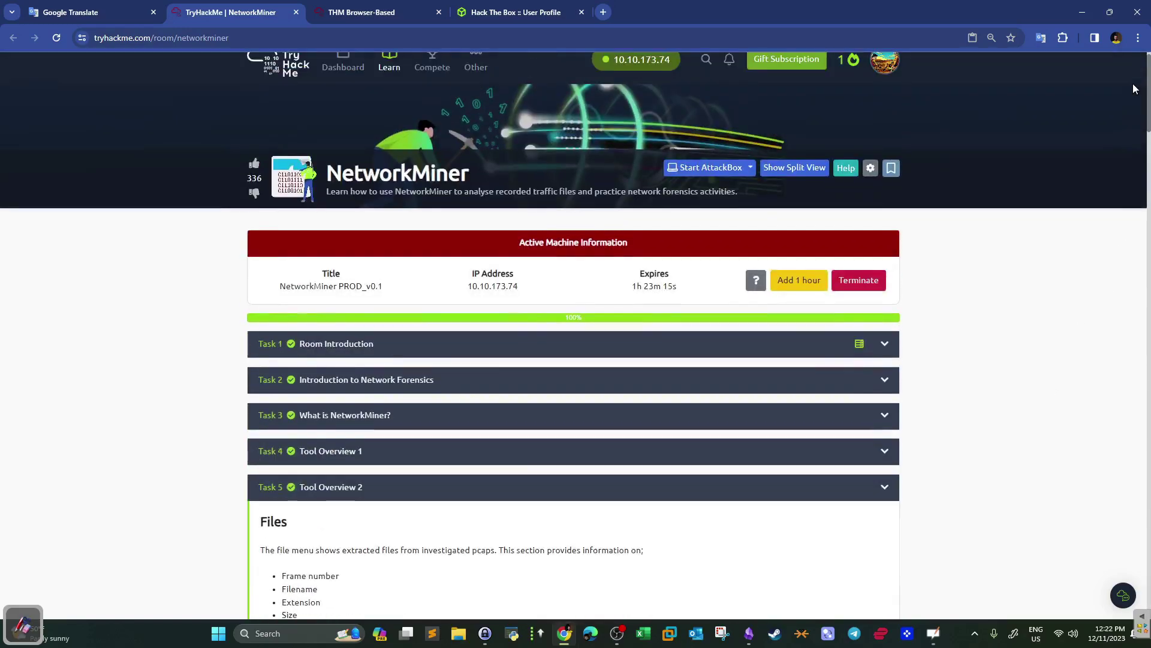
click(576, 462)
drag(1149, 90, 1150, 566)
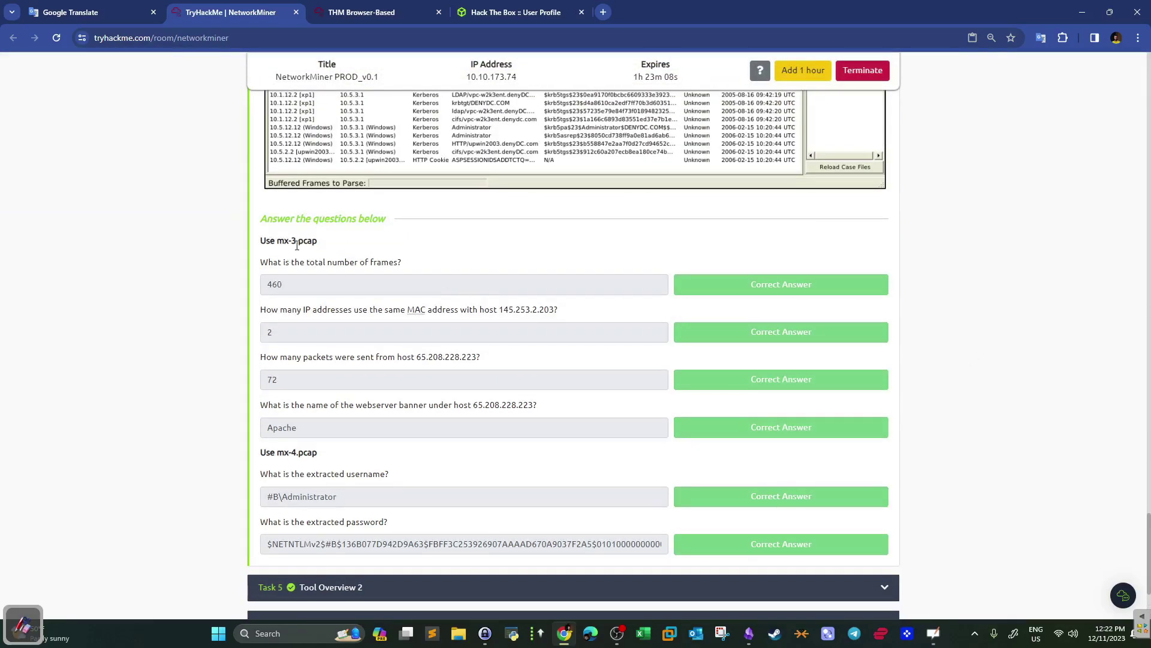
drag(304, 243, 275, 242)
Close NetworkMiner 2.7.2 and its folder window, and launch NetworkMiner.exe from the NetworkMiner_1-6-1 desktop folder
click(422, 5)
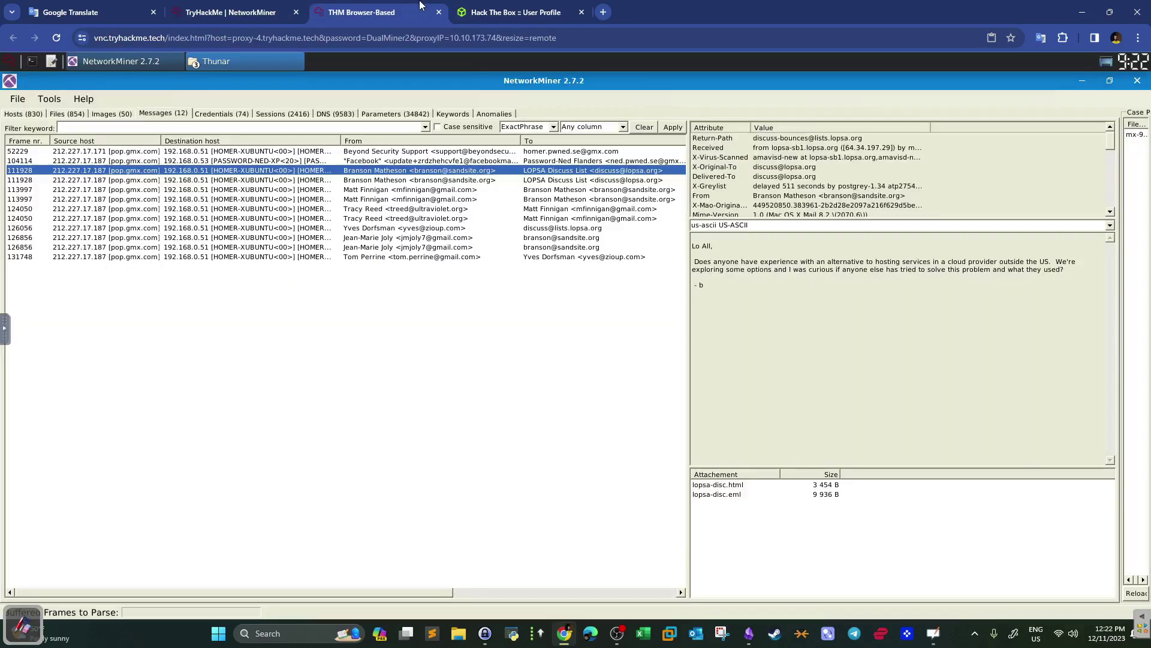
click(1138, 82)
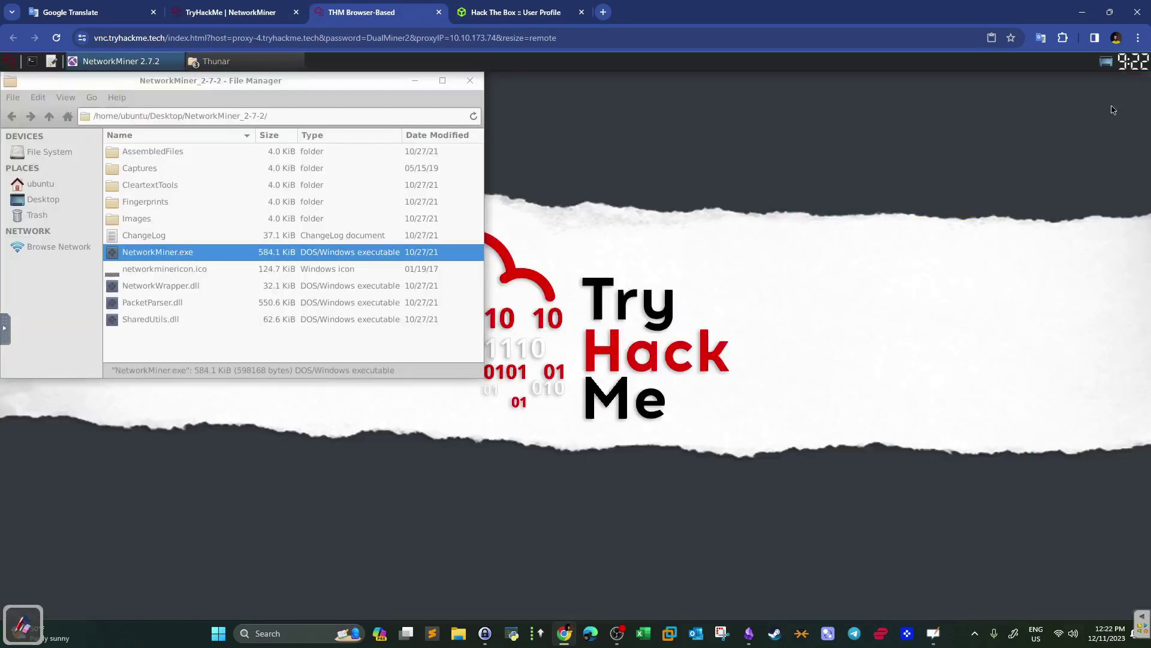
click(465, 82)
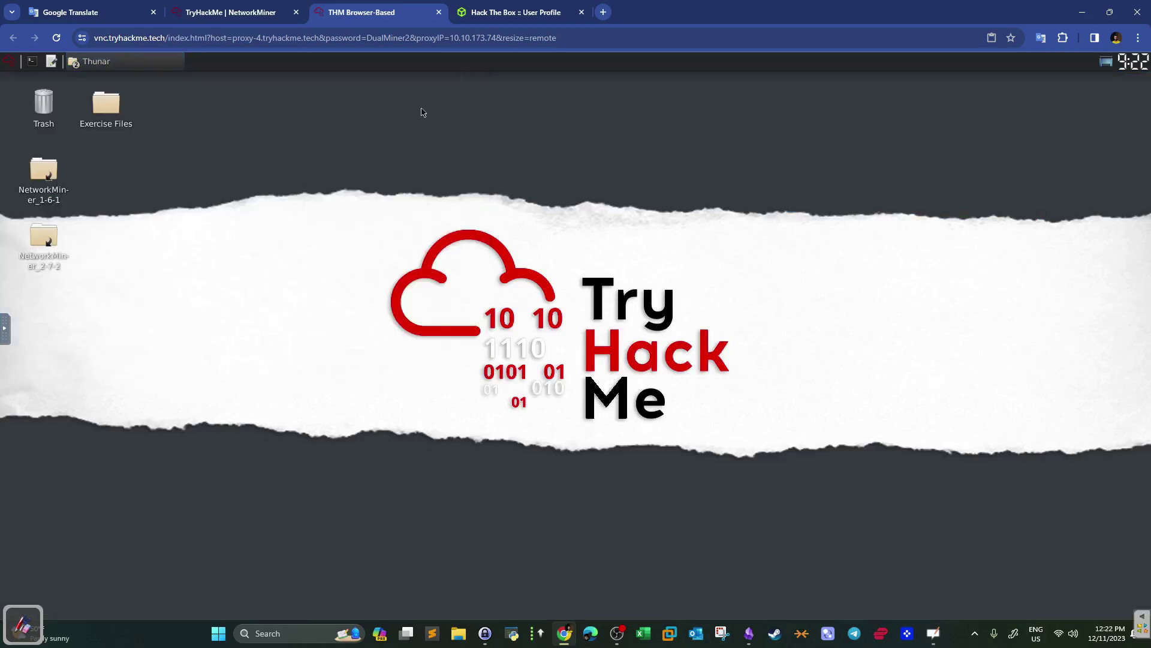
double_click(40, 182)
right_click(161, 251)
click(177, 259)
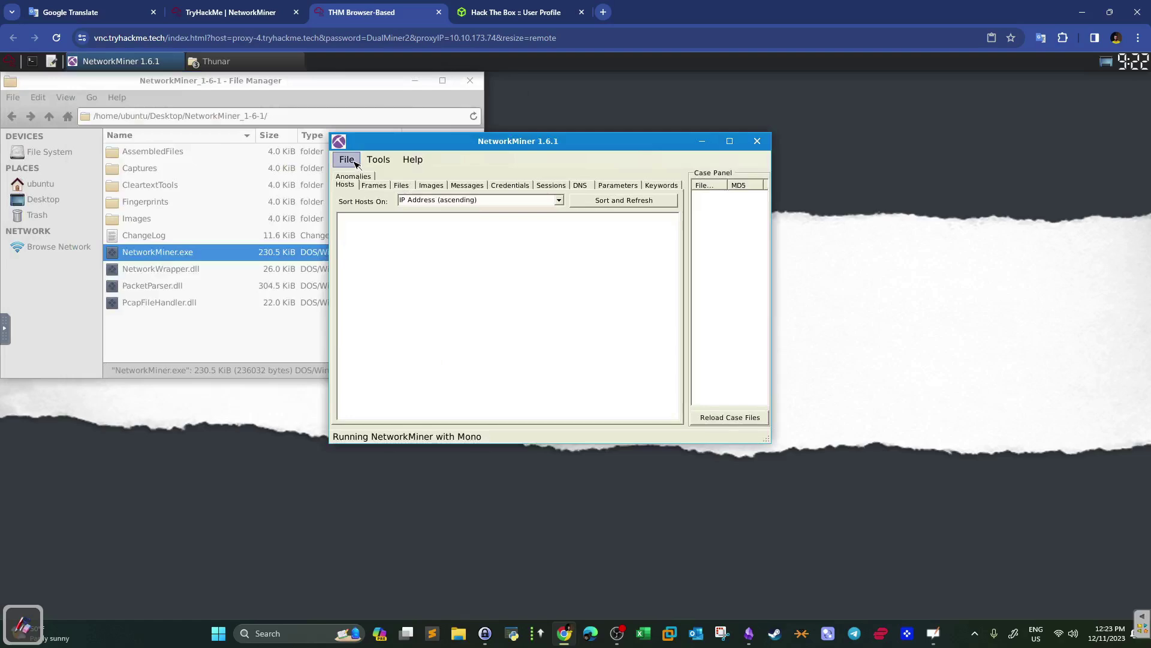
Open mx-3.pcap from the Exercise Files folder in NetworkMiner 1.6.1 and maximize the program window
click(351, 161)
click(363, 175)
click(273, 9)
click(344, 7)
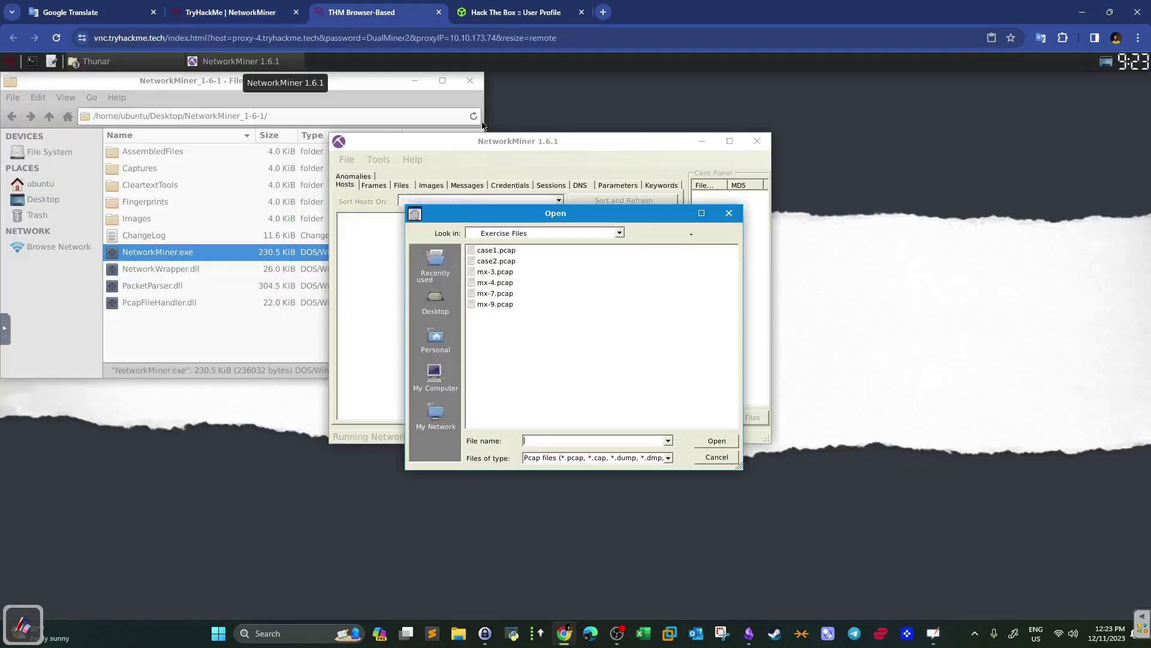
click(496, 271)
click(720, 445)
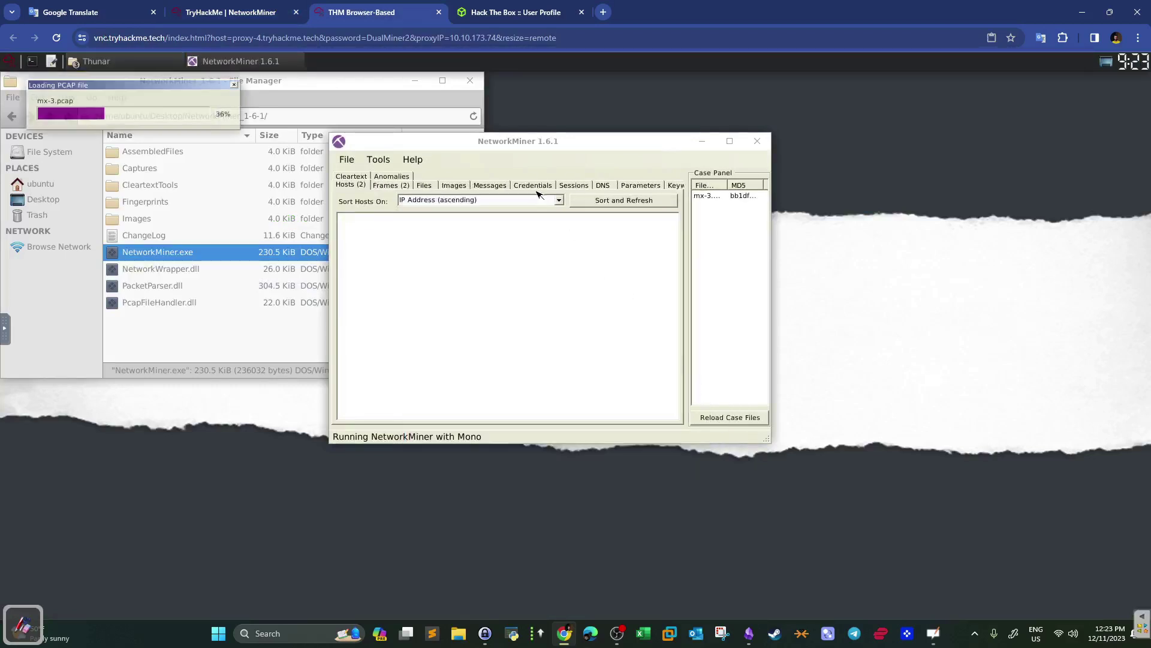
click(729, 143)
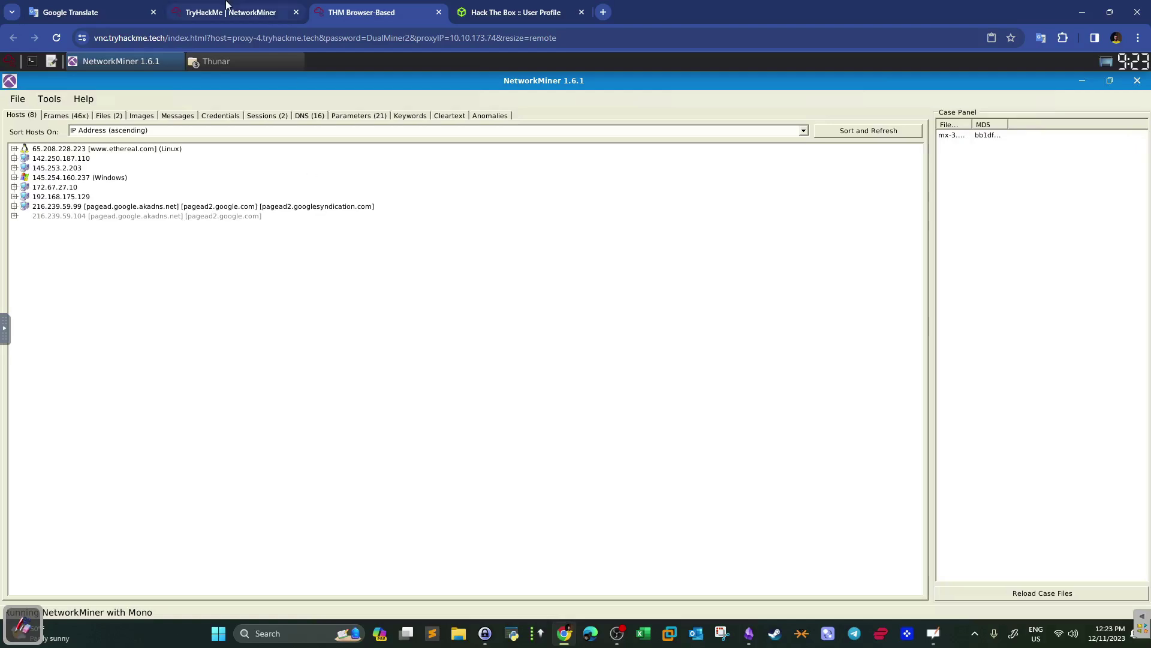
Read the total frames question in the room, and check the last frame number in NetworkMiner's frames list
click(227, 6)
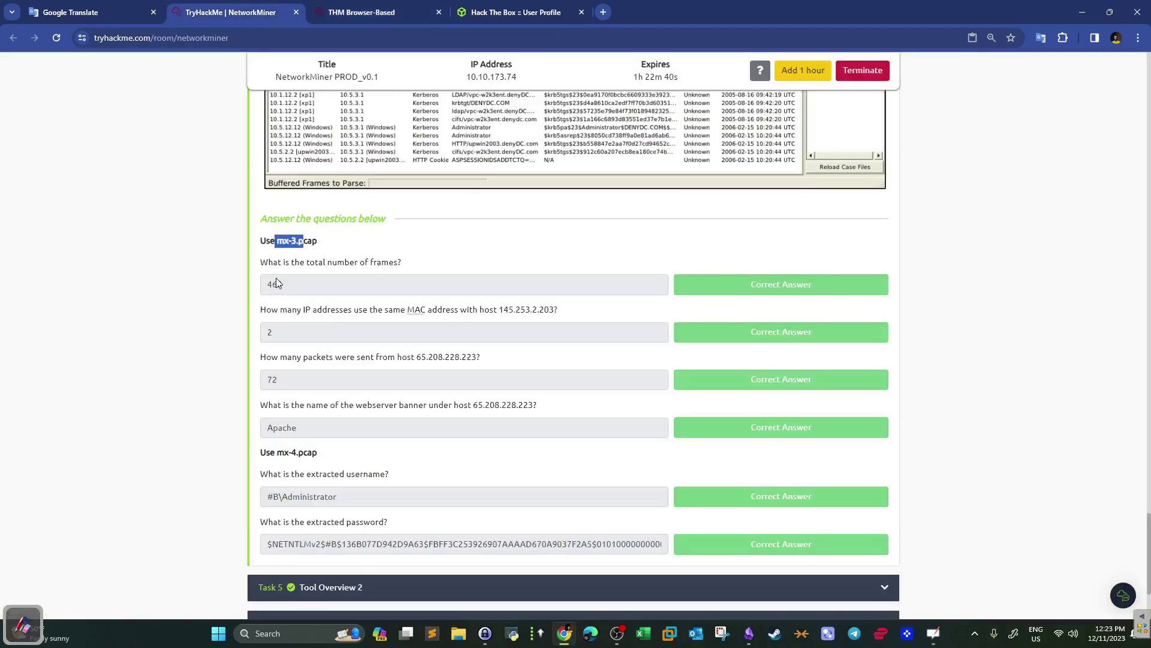
drag(409, 264, 368, 264)
click(361, 12)
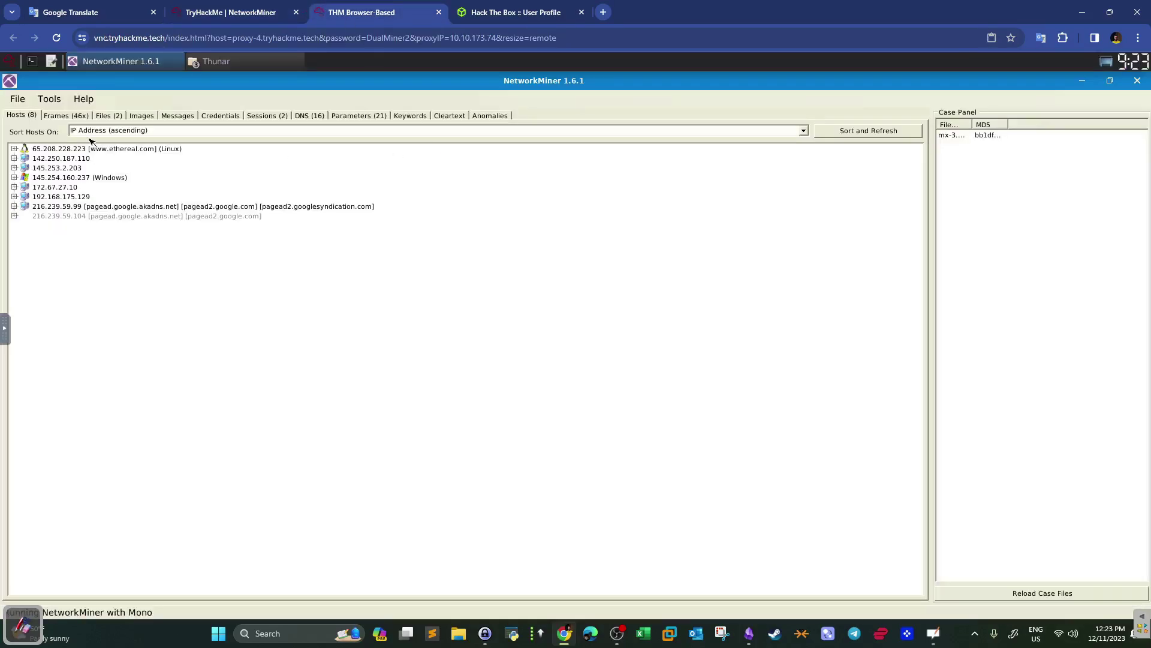
click(68, 115)
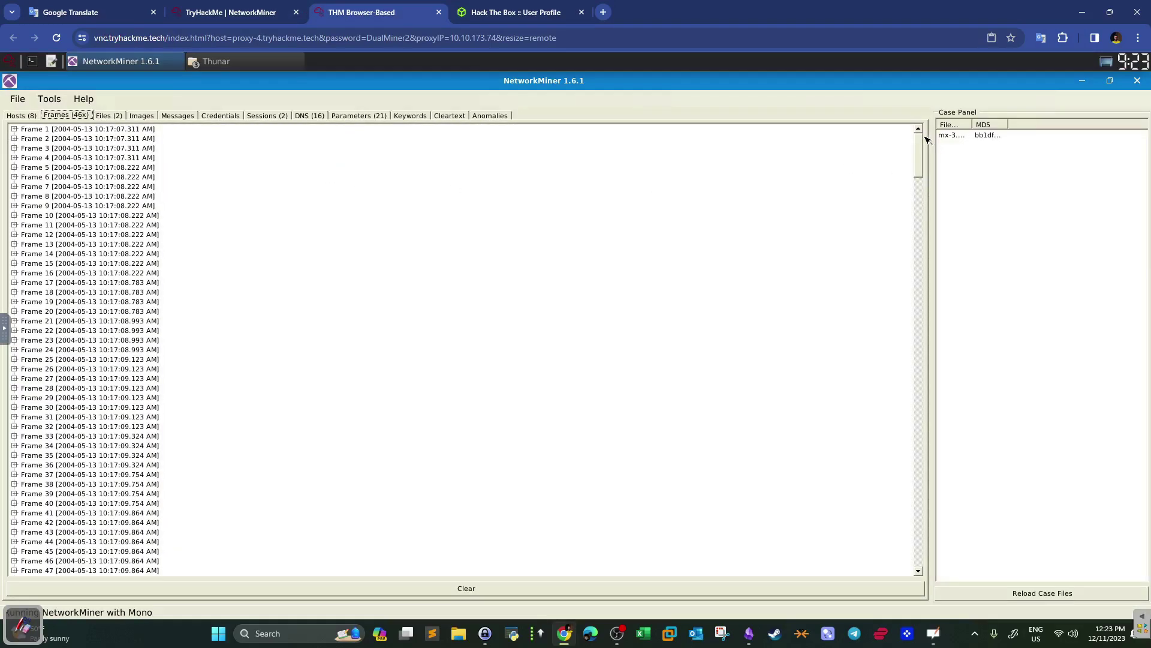
drag(918, 158, 918, 564)
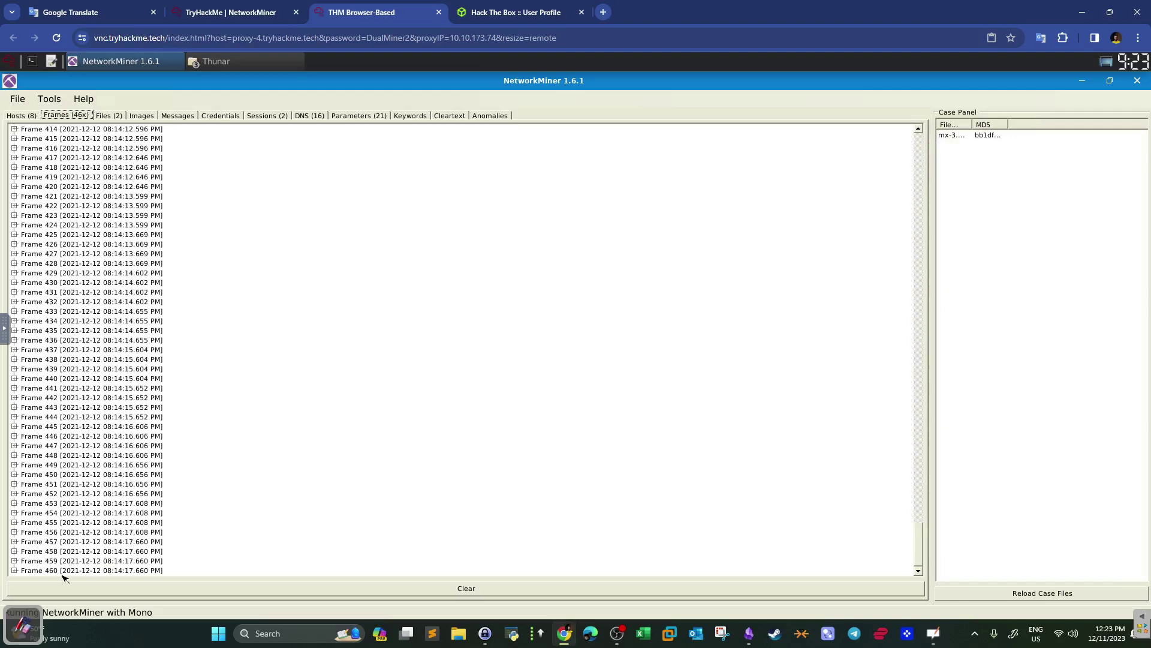
Read the room question on IP addresses sharing host 145.253.2.203's MAC address, and bring up NetworkMiner's hosts list
key(ctrl+shift+Tab)
drag(266, 309, 559, 309)
click(364, 8)
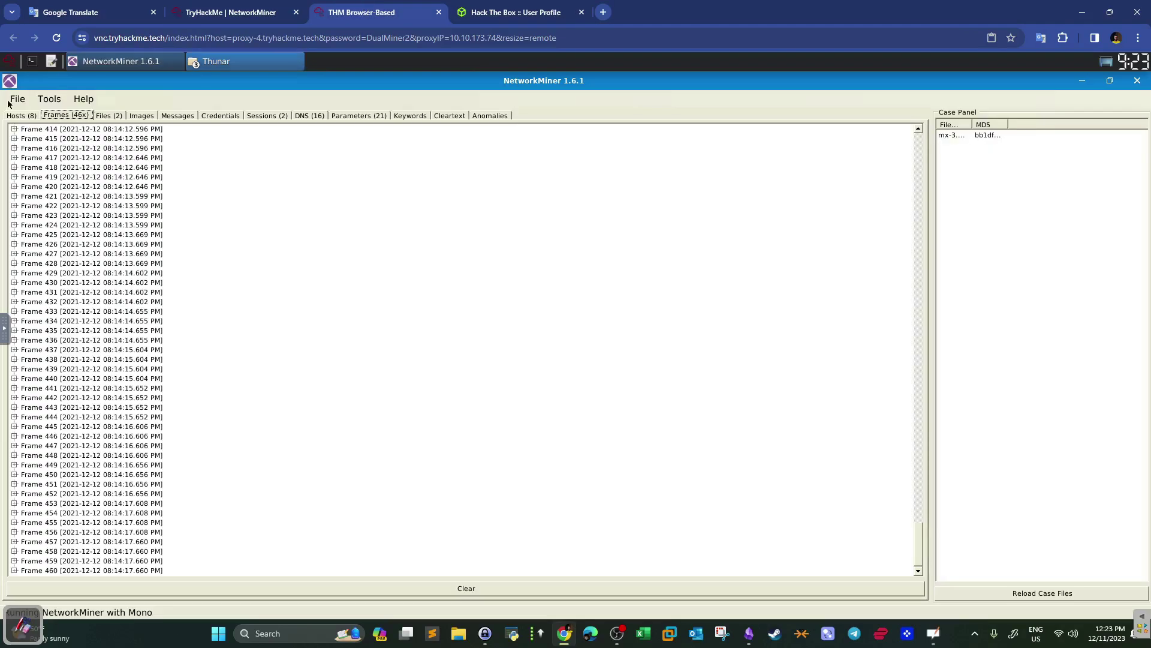
click(23, 116)
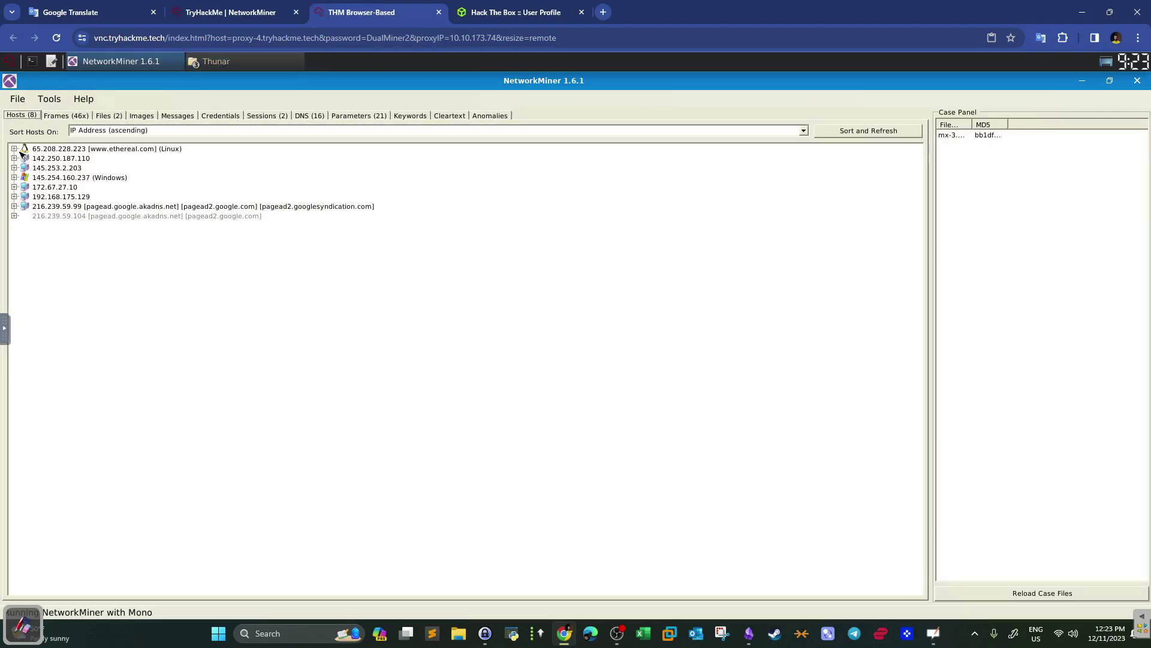
click(177, 7)
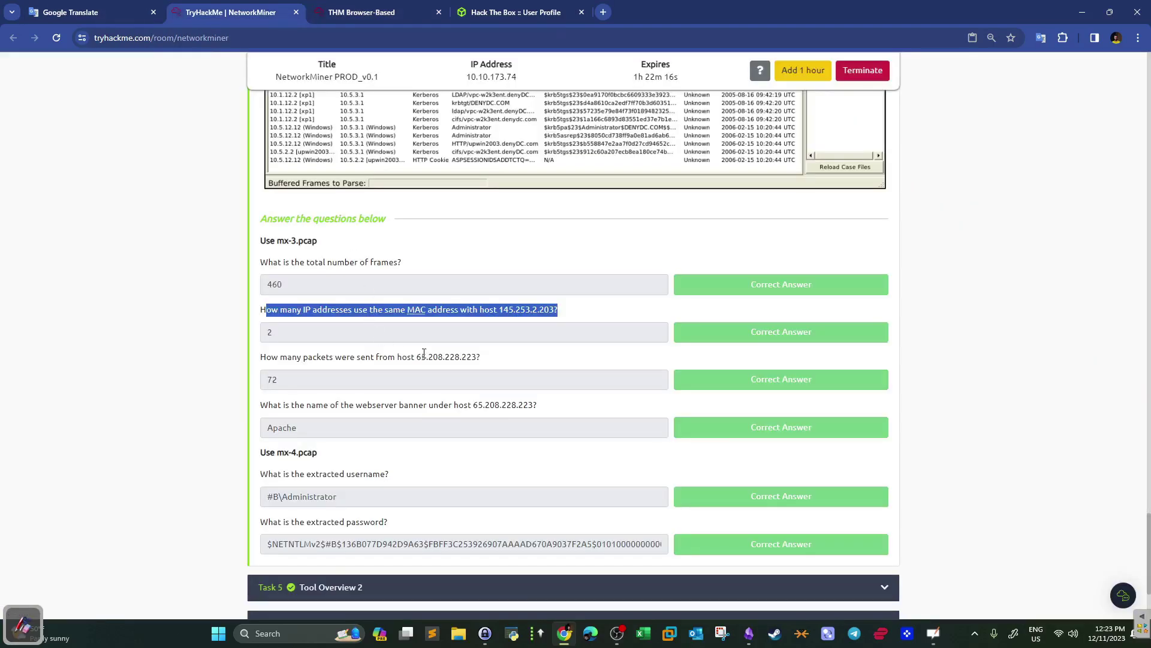
click(539, 301)
click(312, 9)
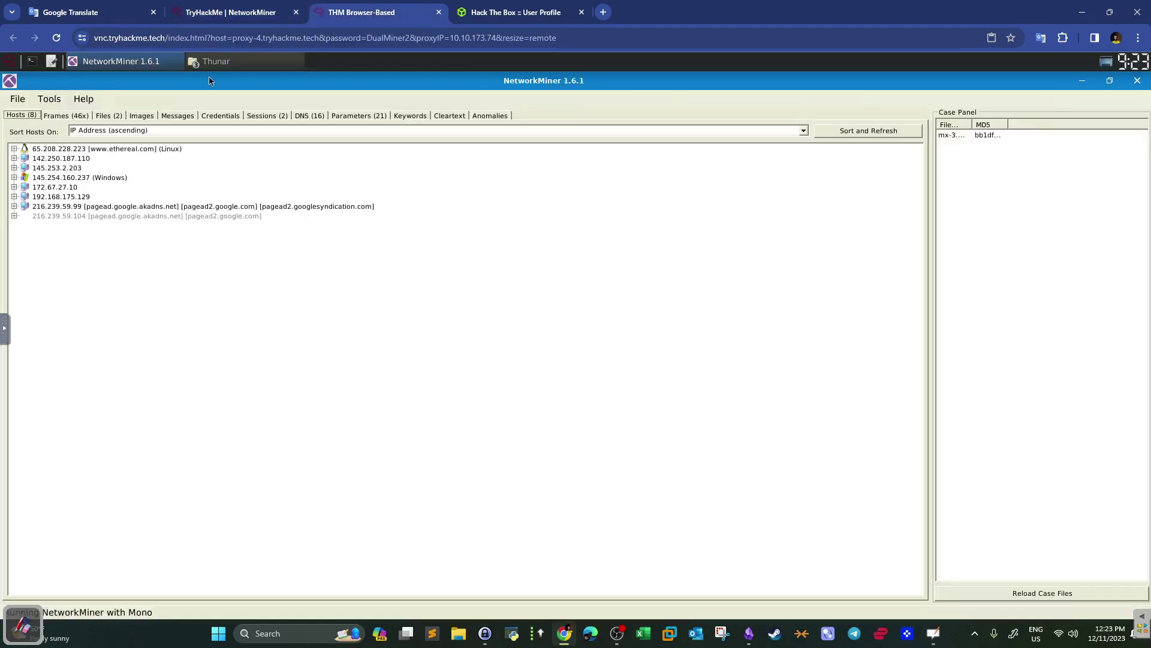
Expand host 145.253.2.203 in the hosts list and check its MAC address
click(54, 168)
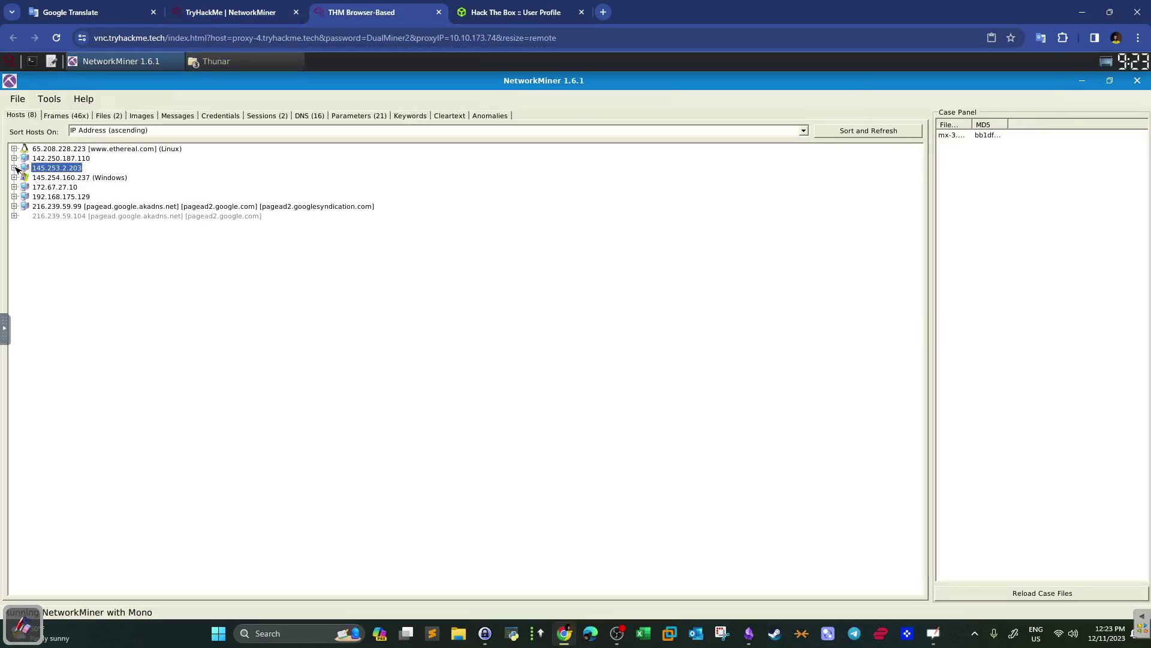
click(52, 179)
click(53, 168)
click(15, 168)
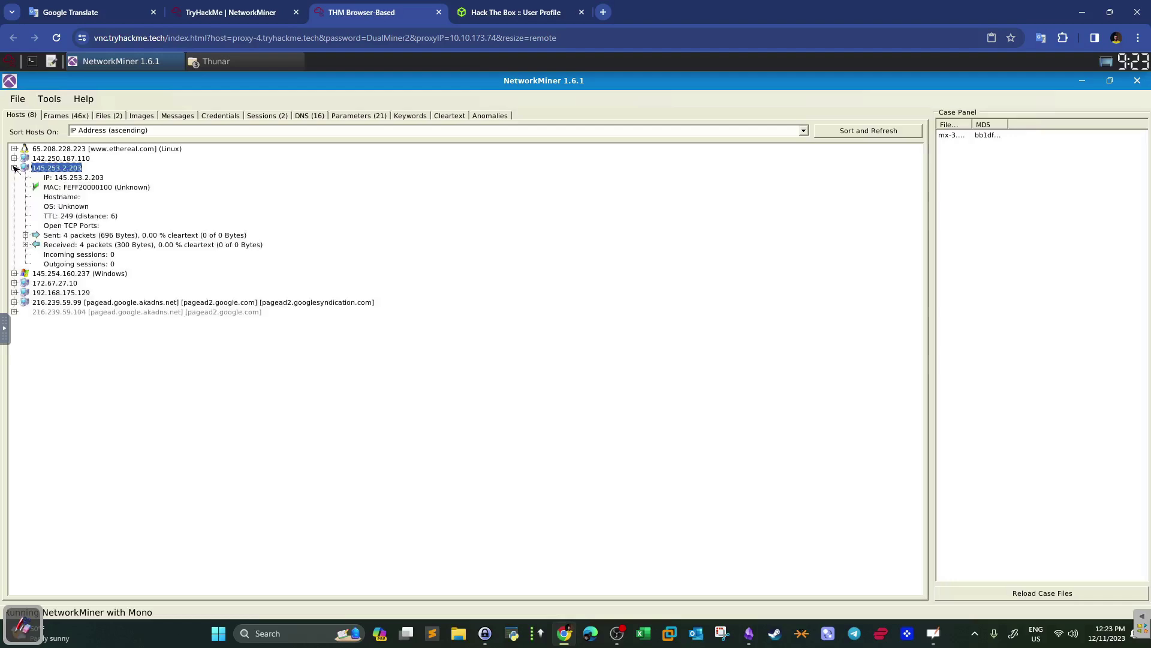
click(90, 187)
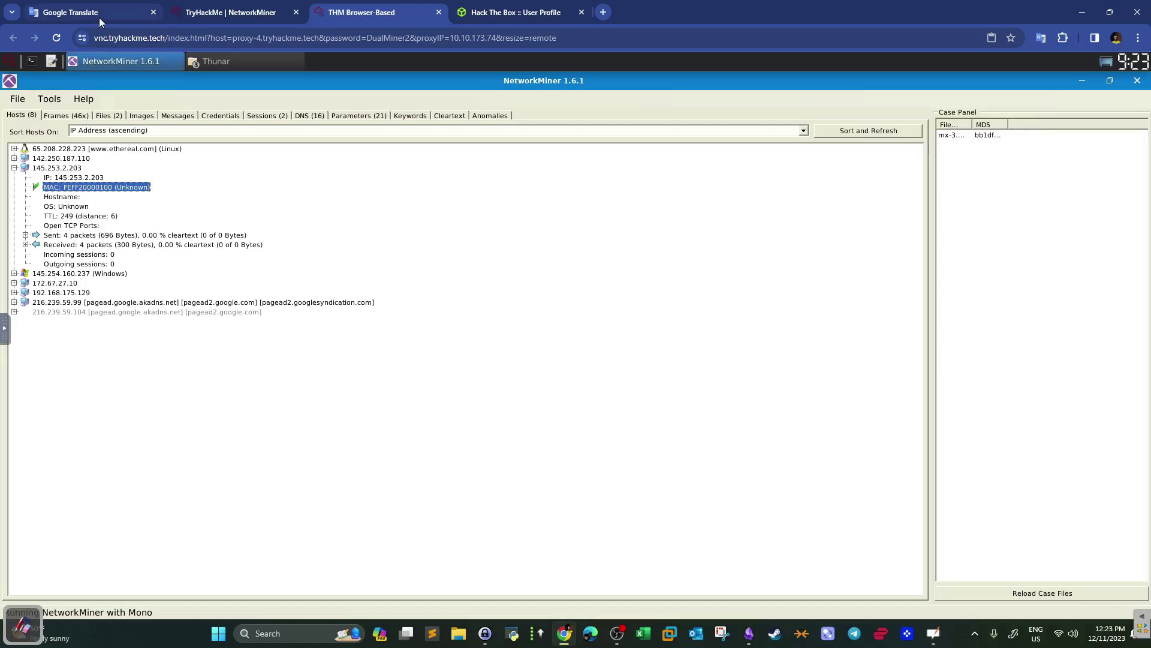
Compare the MAC addresses of hosts 142.250.187.110 and 65.208.228.223 with that of 145.253.2.203, collapsing each host after checking
click(14, 158)
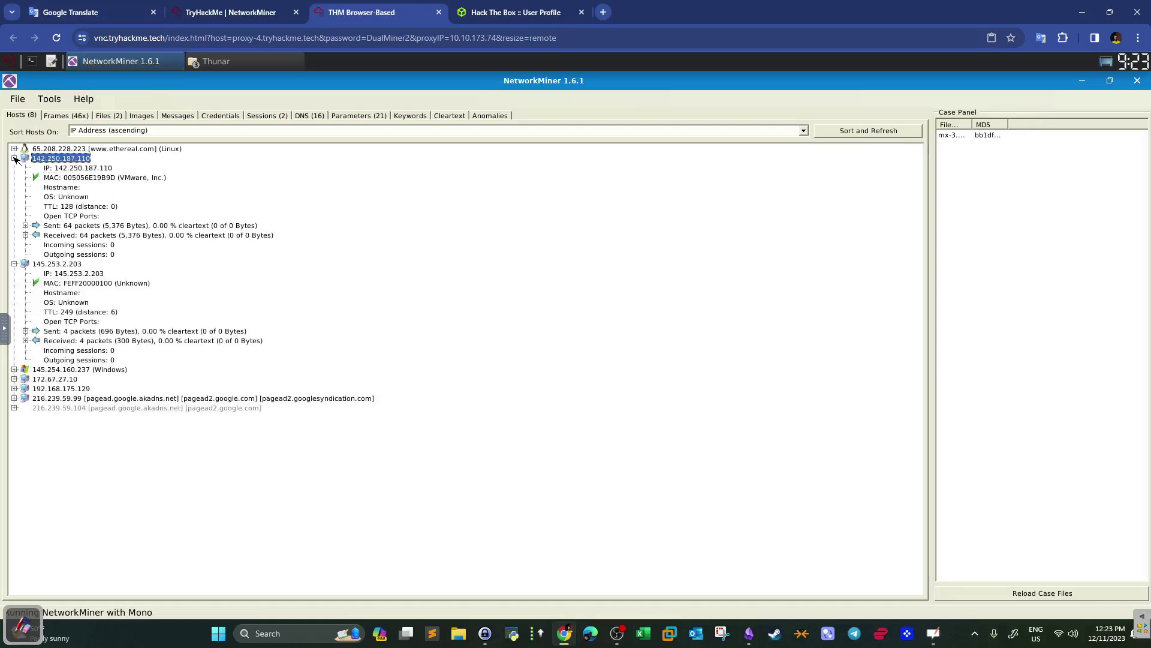
click(85, 177)
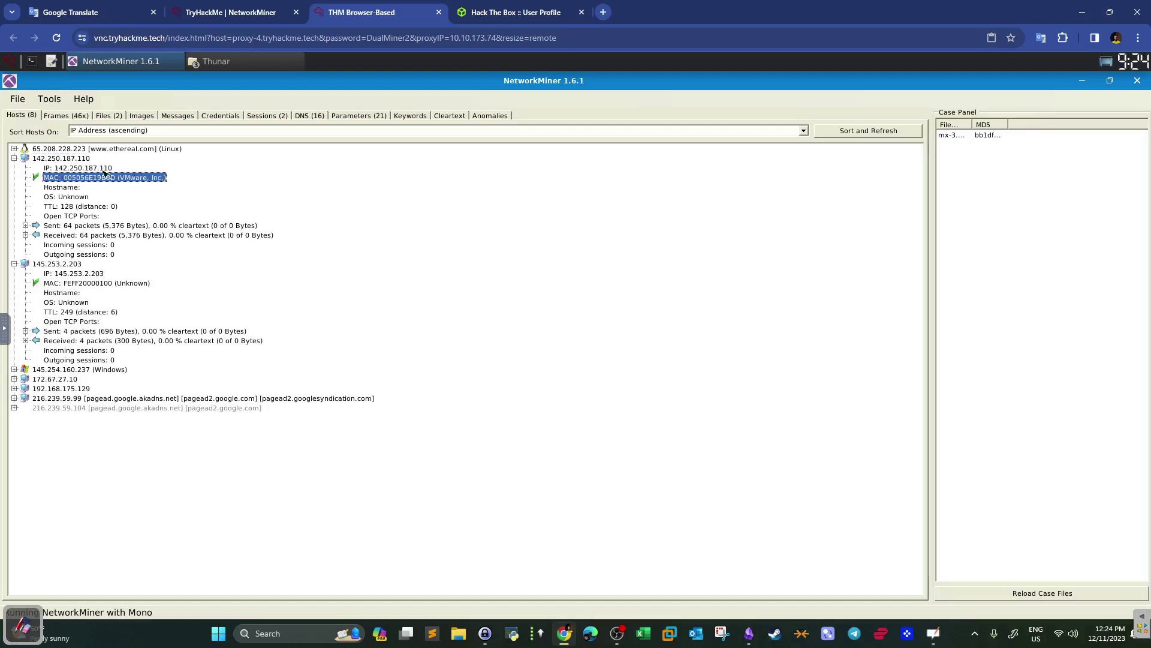
click(14, 159)
click(14, 149)
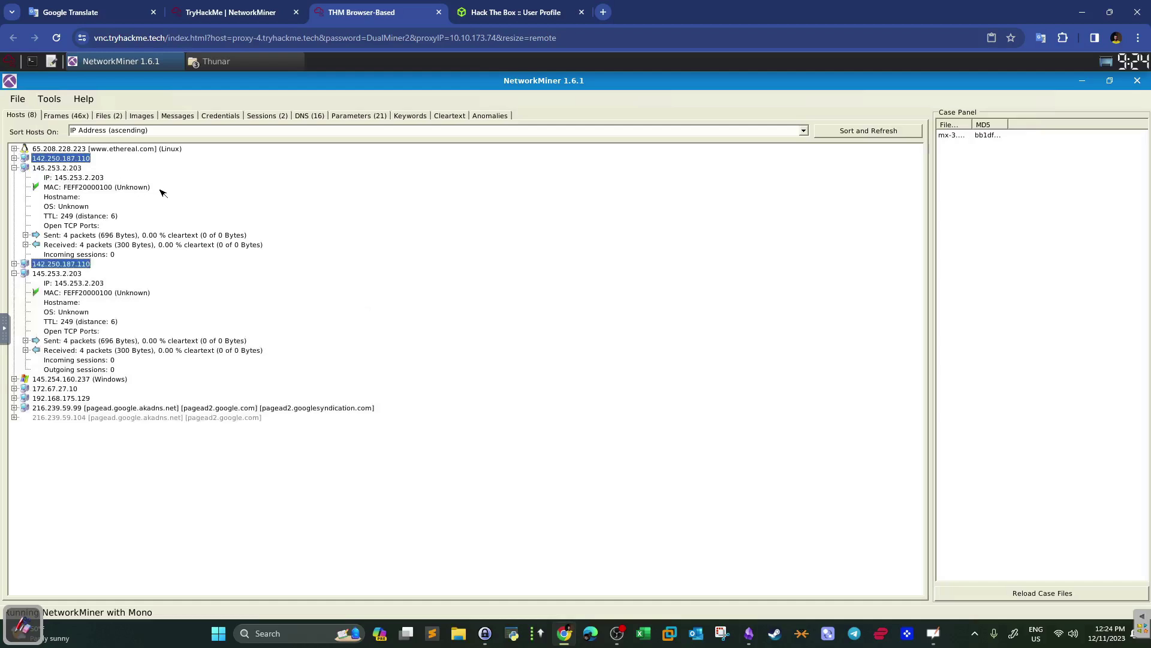
click(106, 170)
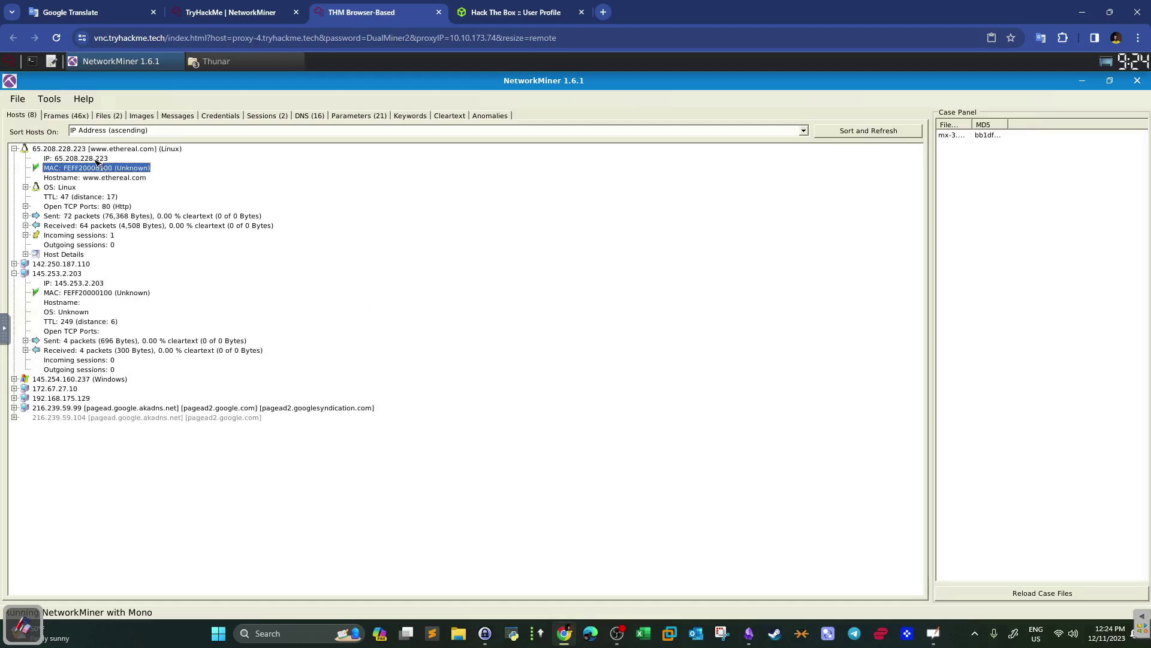
click(15, 149)
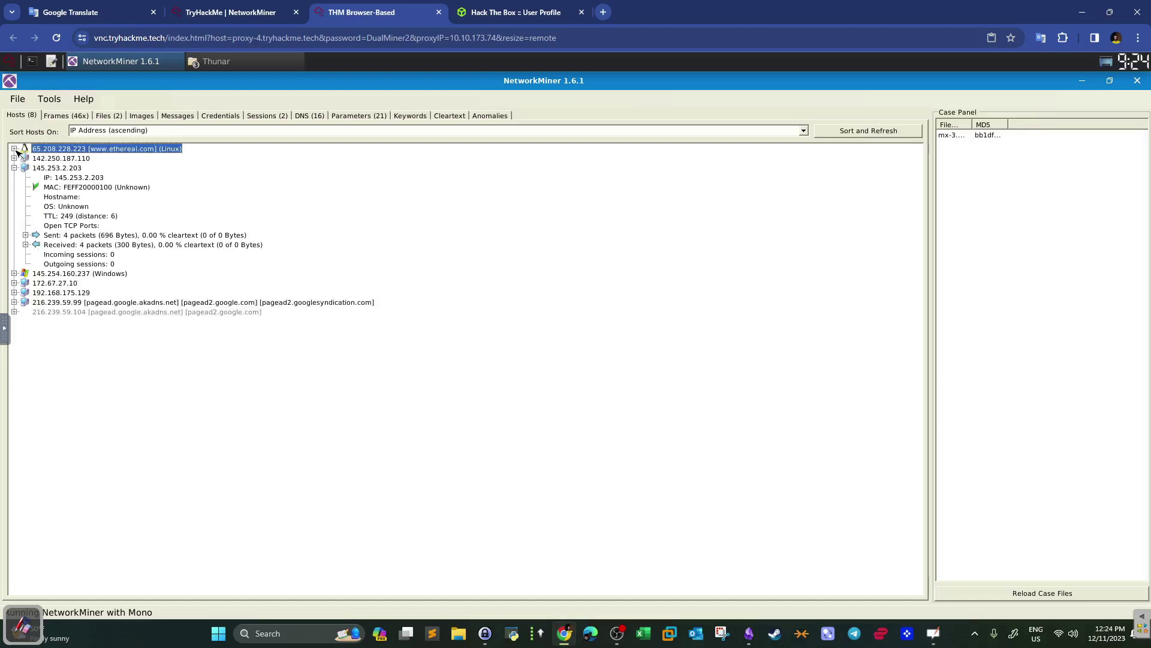
Check the MAC addresses of hosts 145.254.160.237, 172.67.27.10 and 192.168.175.129 for a match, collapsing each one after checking
click(15, 275)
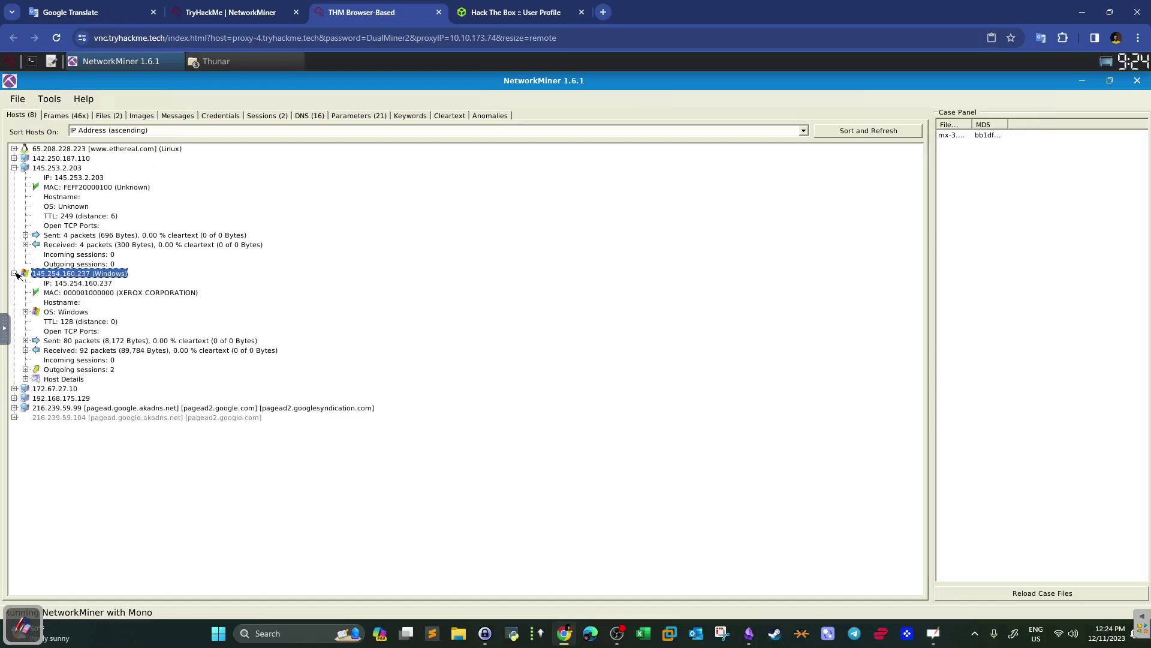
click(103, 293)
click(14, 274)
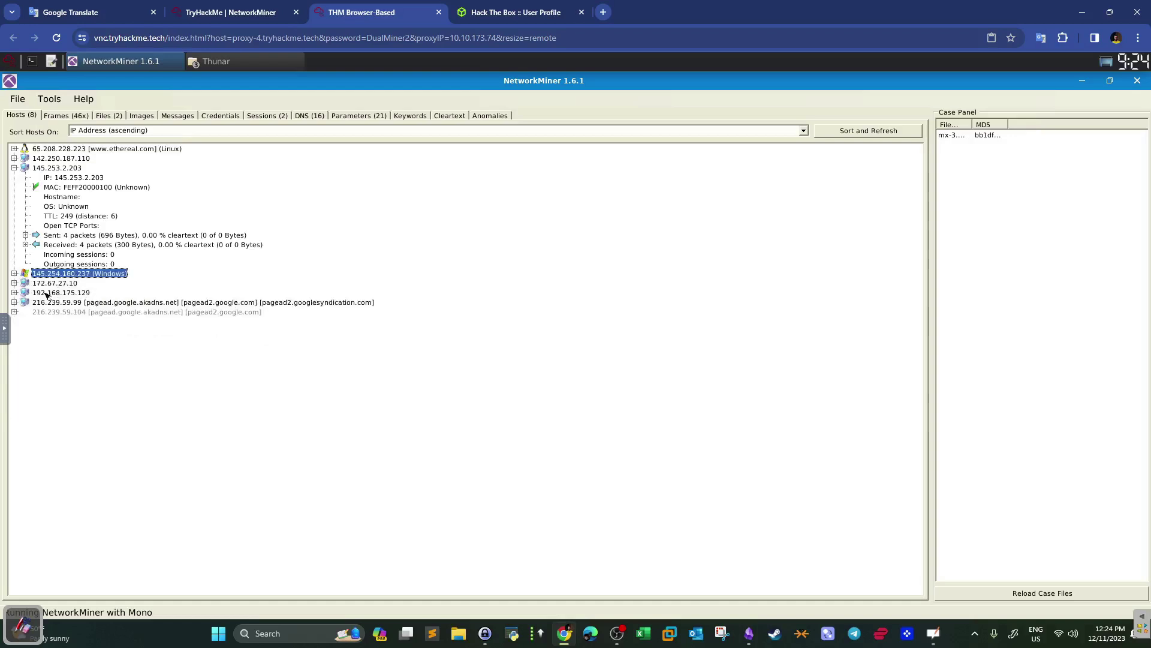
click(14, 283)
click(102, 303)
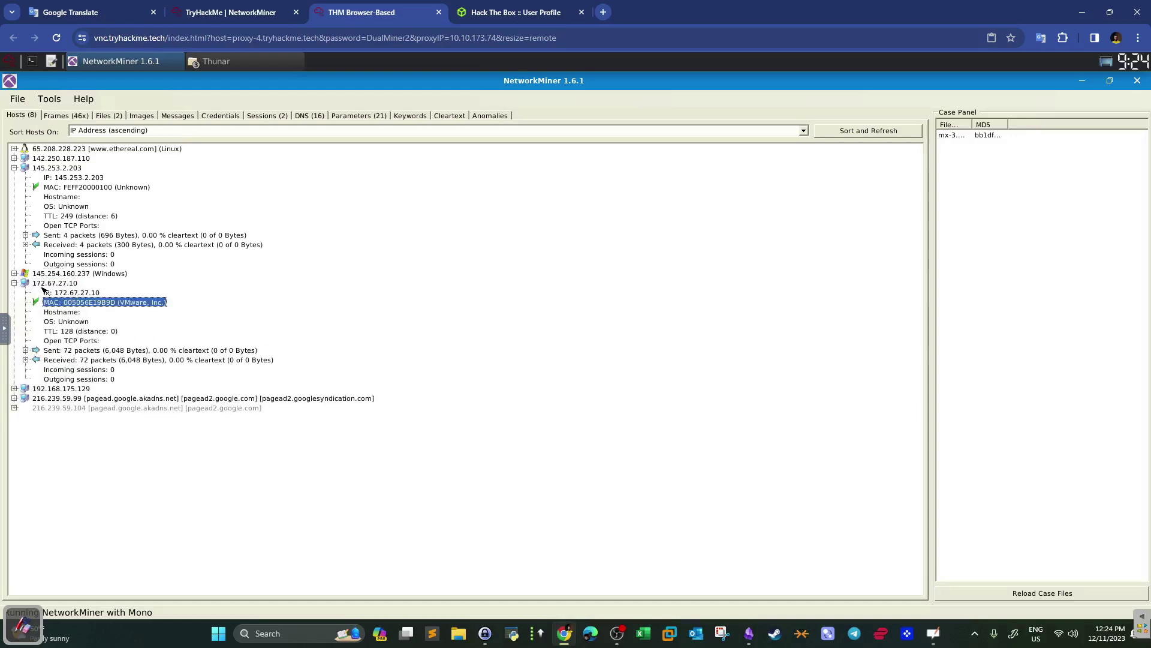
click(14, 283)
click(20, 293)
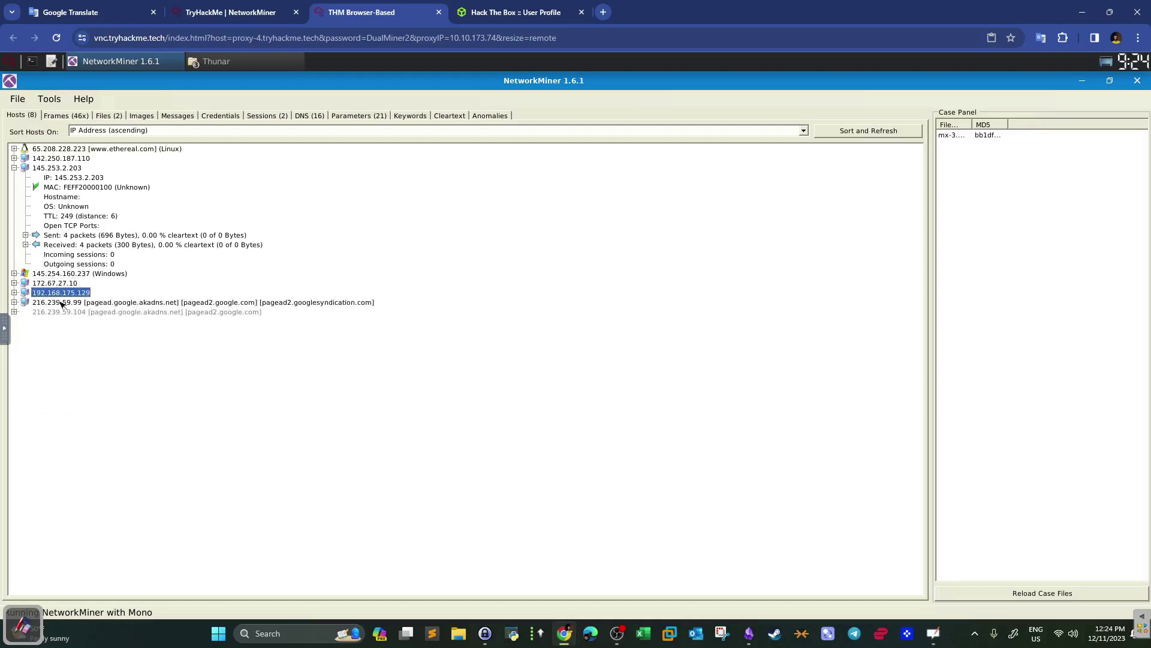
click(15, 292)
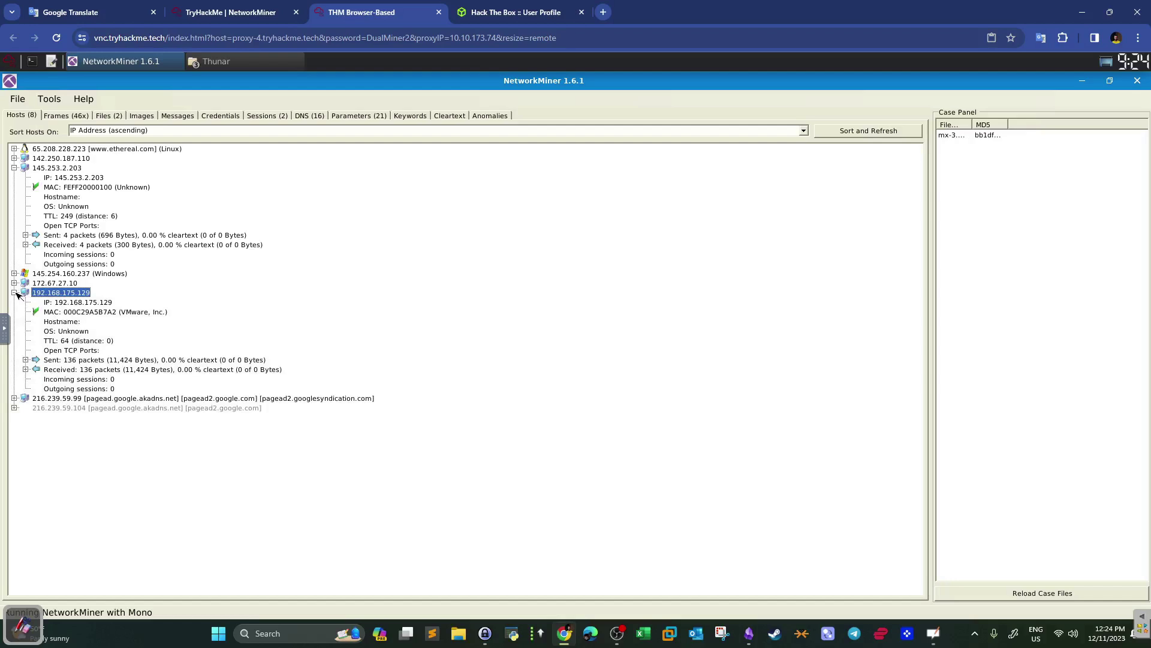
click(15, 293)
Expand hosts 216.239.59.104 and 216.239.59.99 and compare their MAC addresses with that of 145.253.2.203
click(15, 311)
click(14, 303)
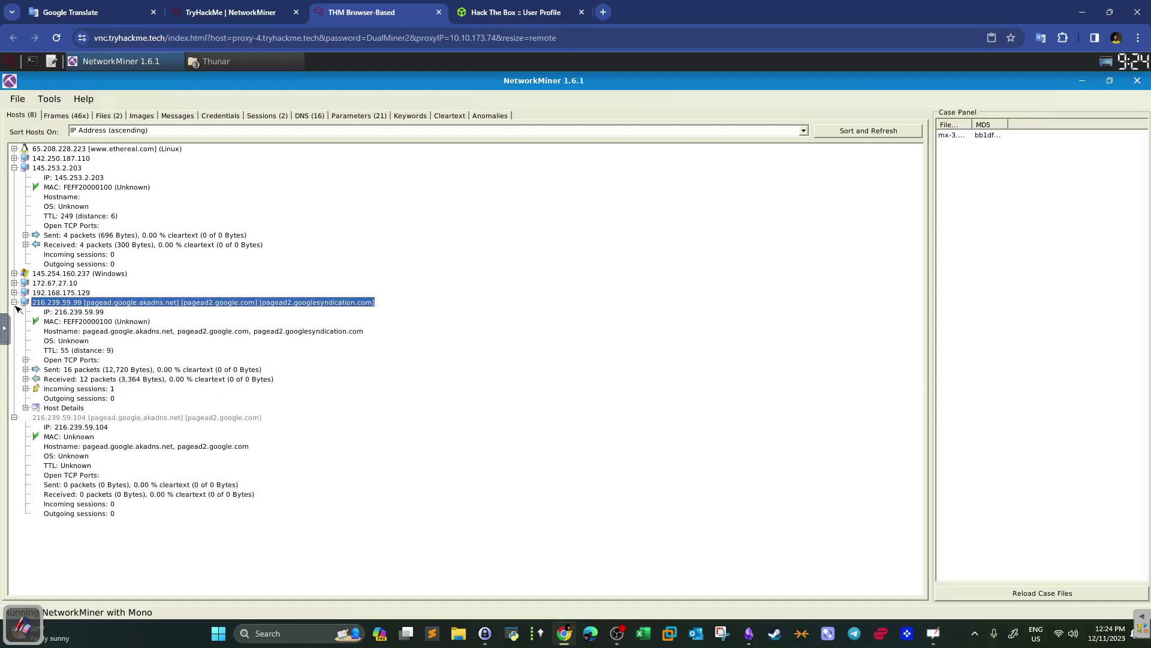
click(81, 322)
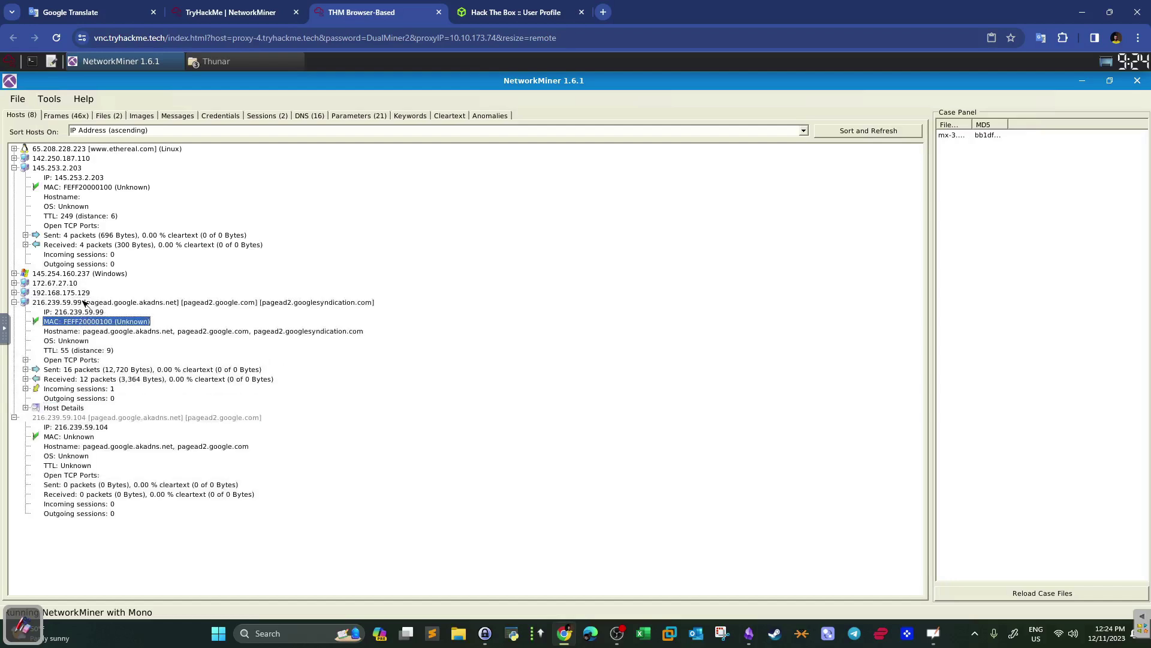
click(84, 303)
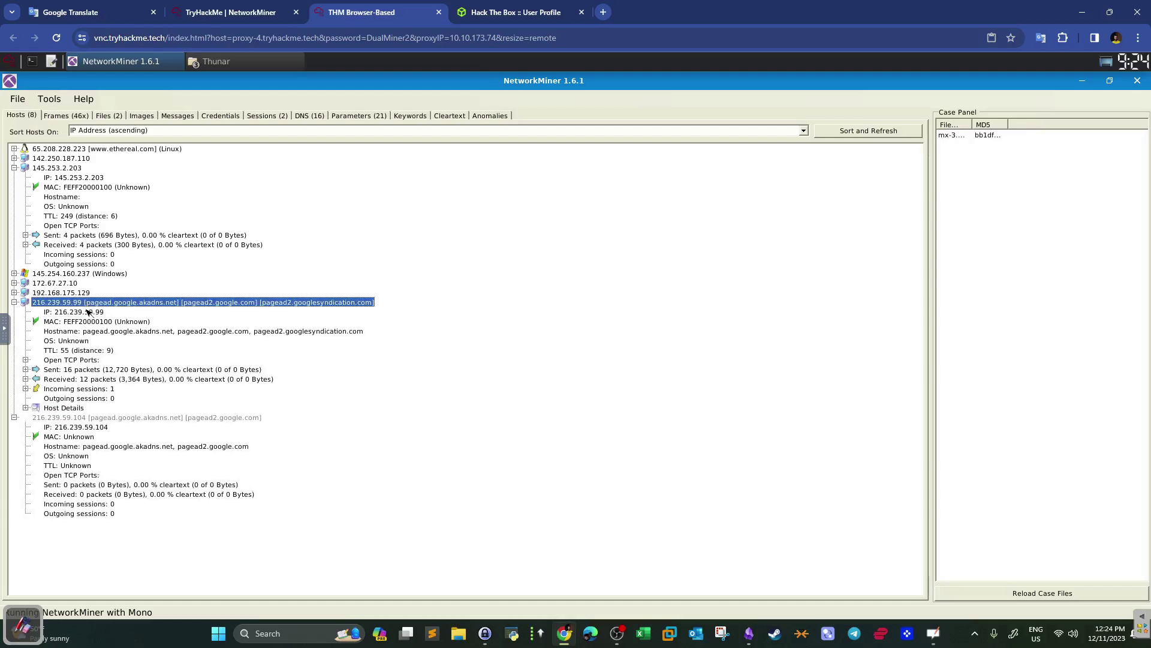
click(93, 322)
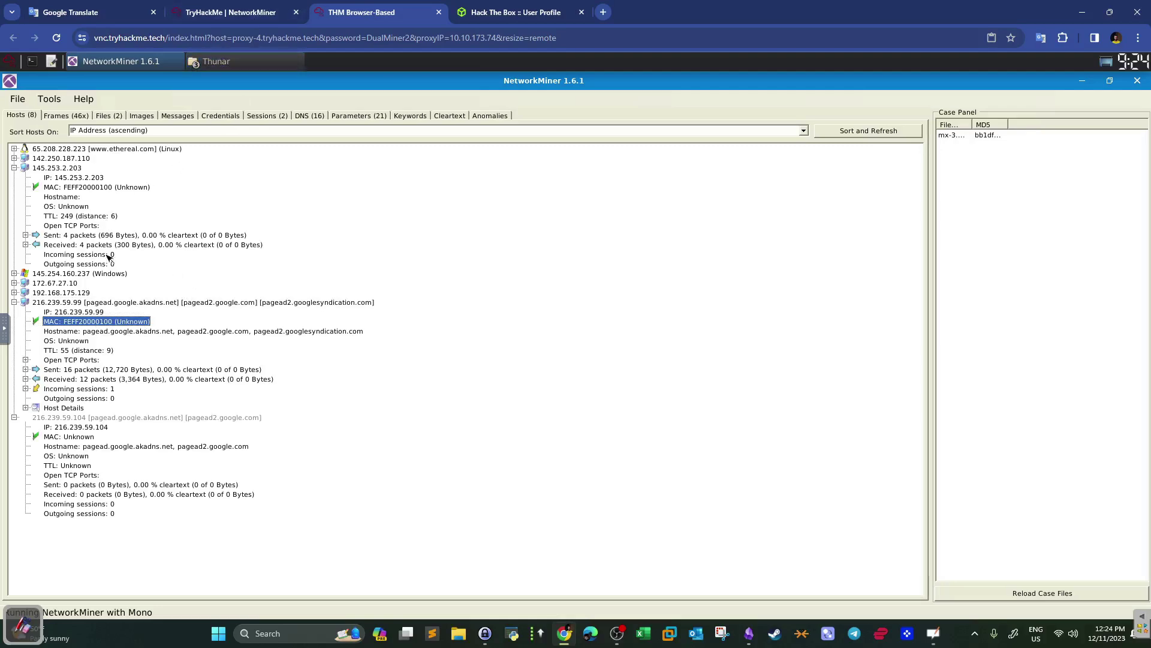
Read the room question on packets sent from host 65.208.228.223, and collapse hosts 145.253.2.203 and 216.239.59.99 in NetworkMiner
click(222, 9)
drag(322, 337, 266, 358)
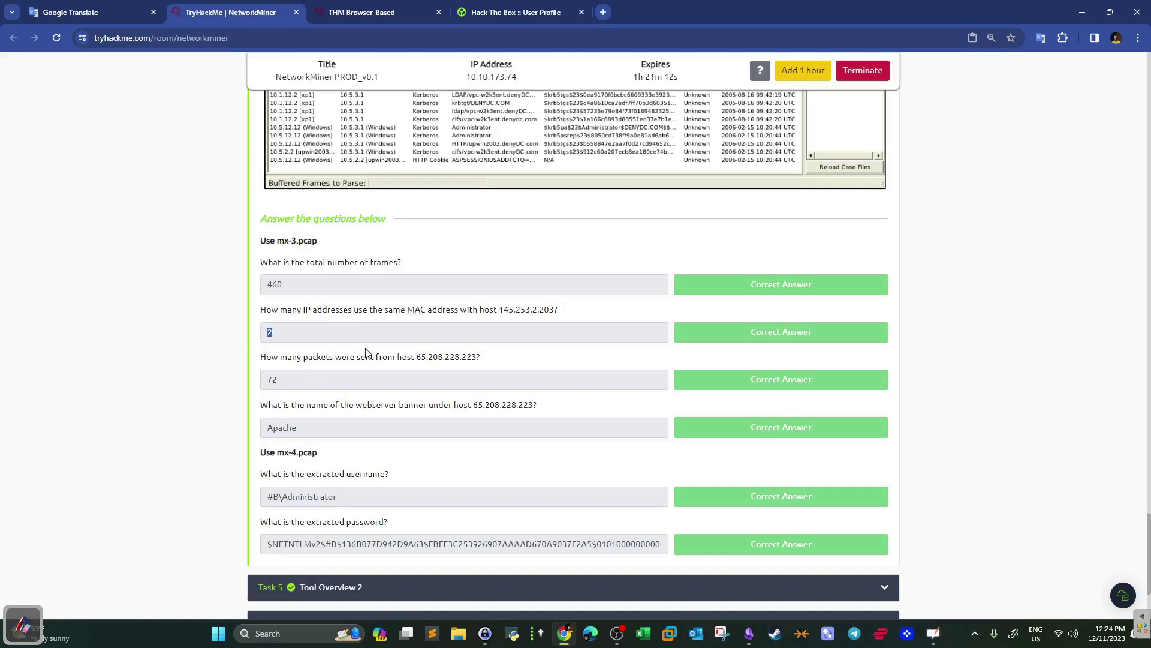
drag(418, 358, 478, 357)
click(390, 9)
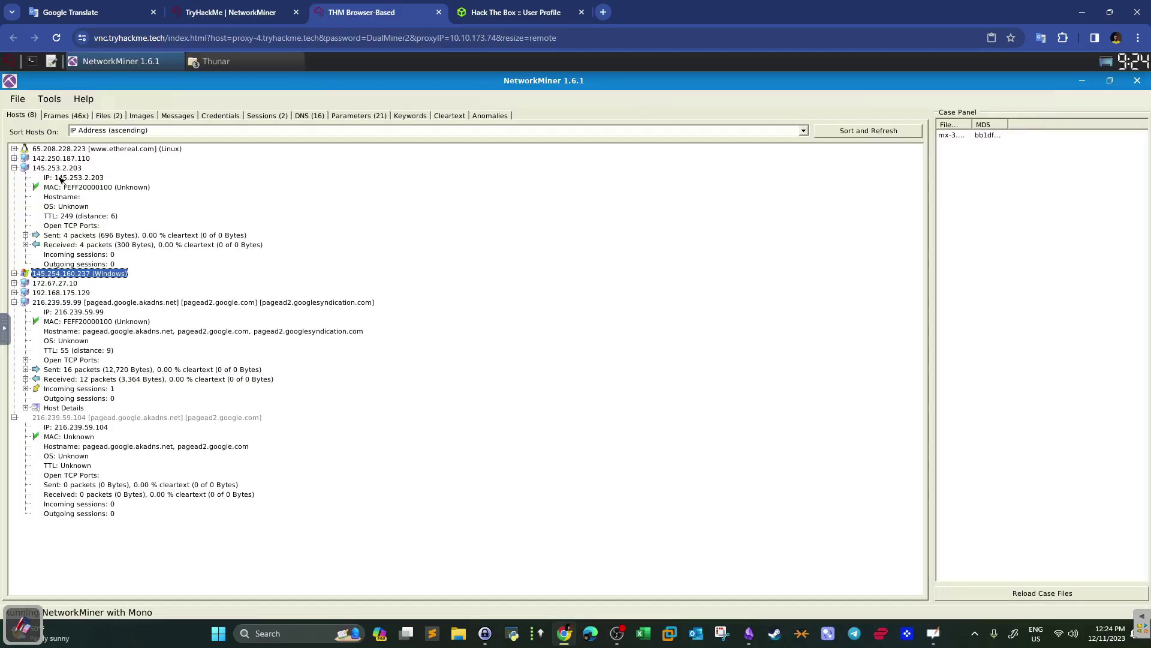
click(14, 168)
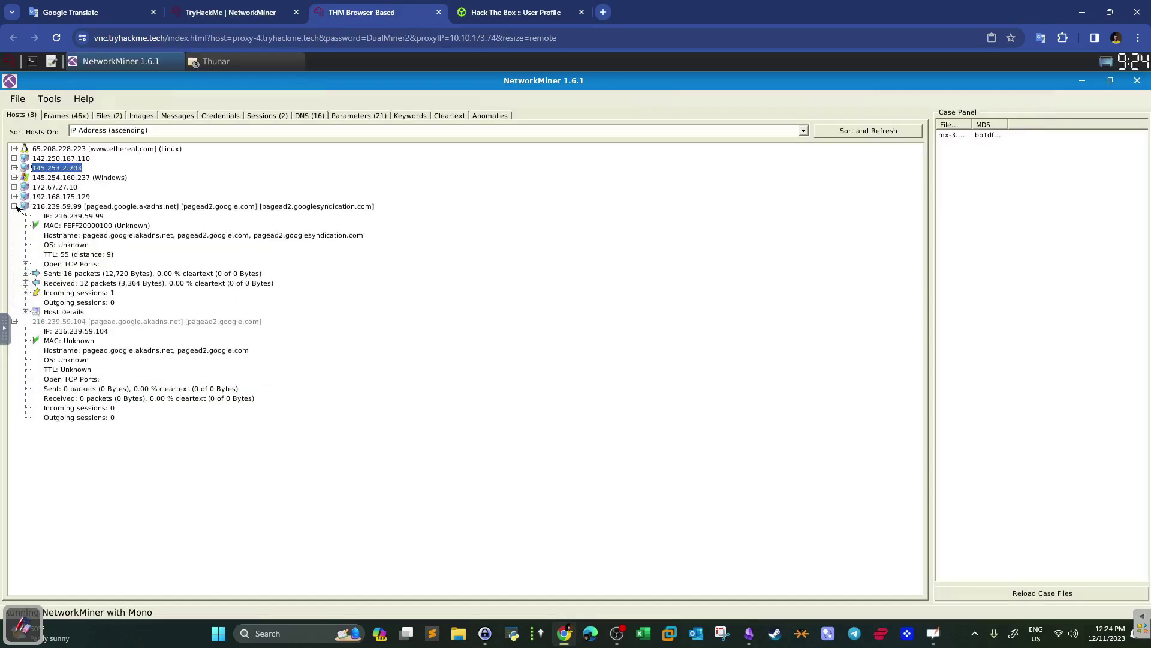
click(15, 206)
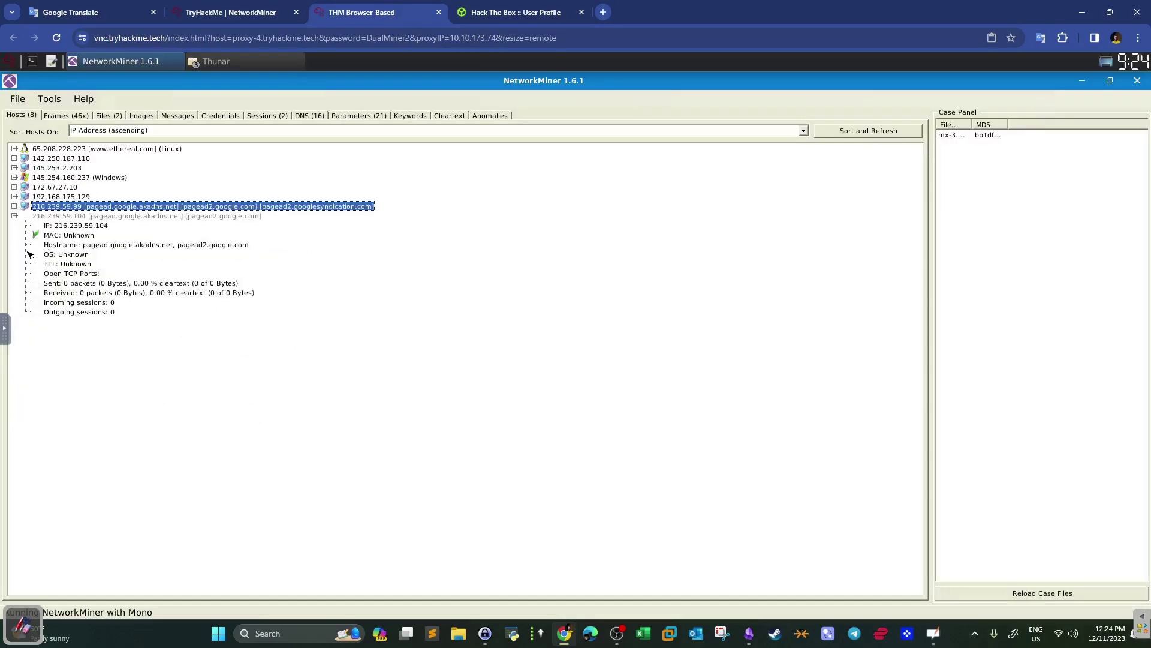
click(24, 216)
Expand host 145.253.2.203 and examine the breakdown of its sent packets
click(15, 168)
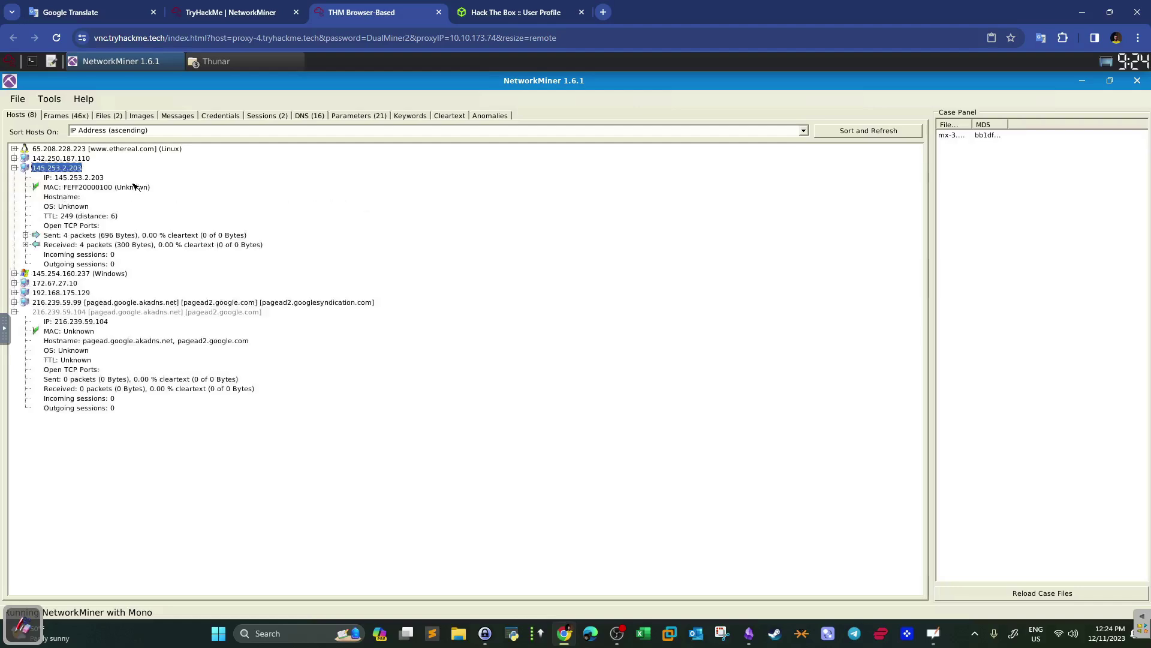
click(231, 7)
click(380, 6)
click(60, 236)
click(232, 7)
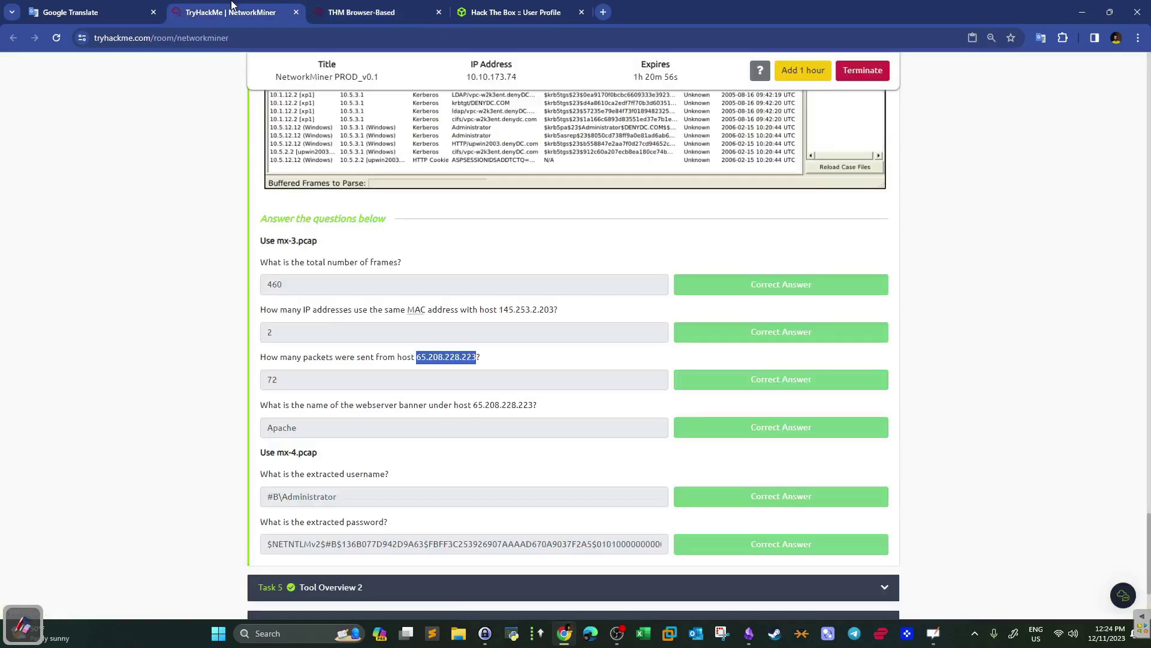
click(361, 6)
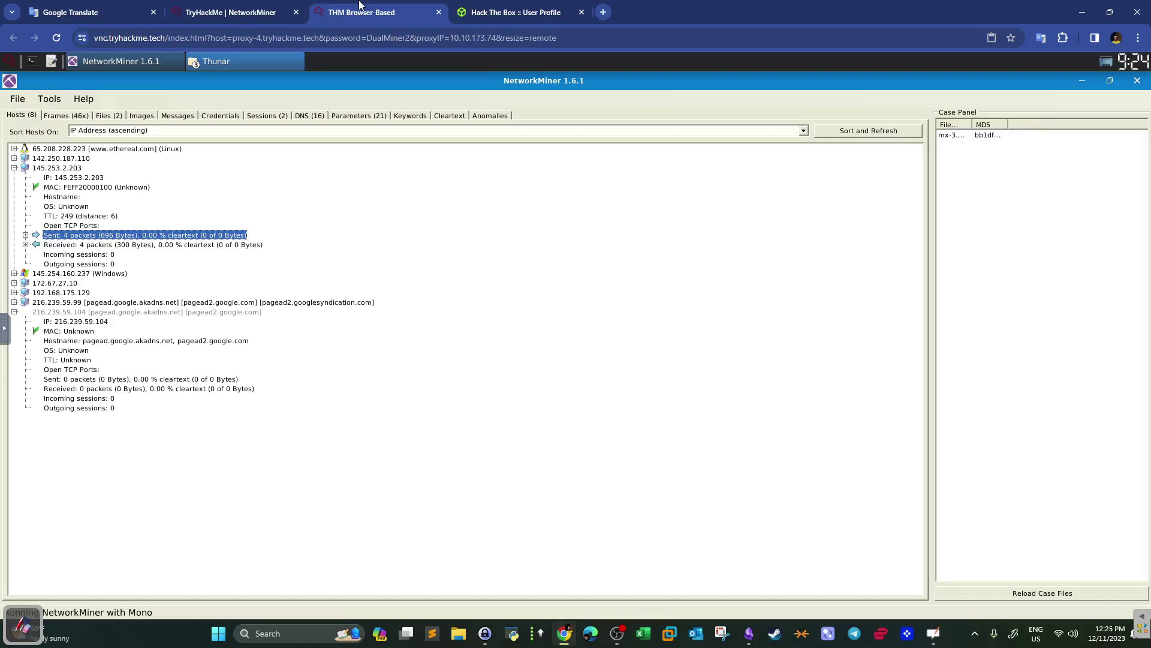
click(25, 235)
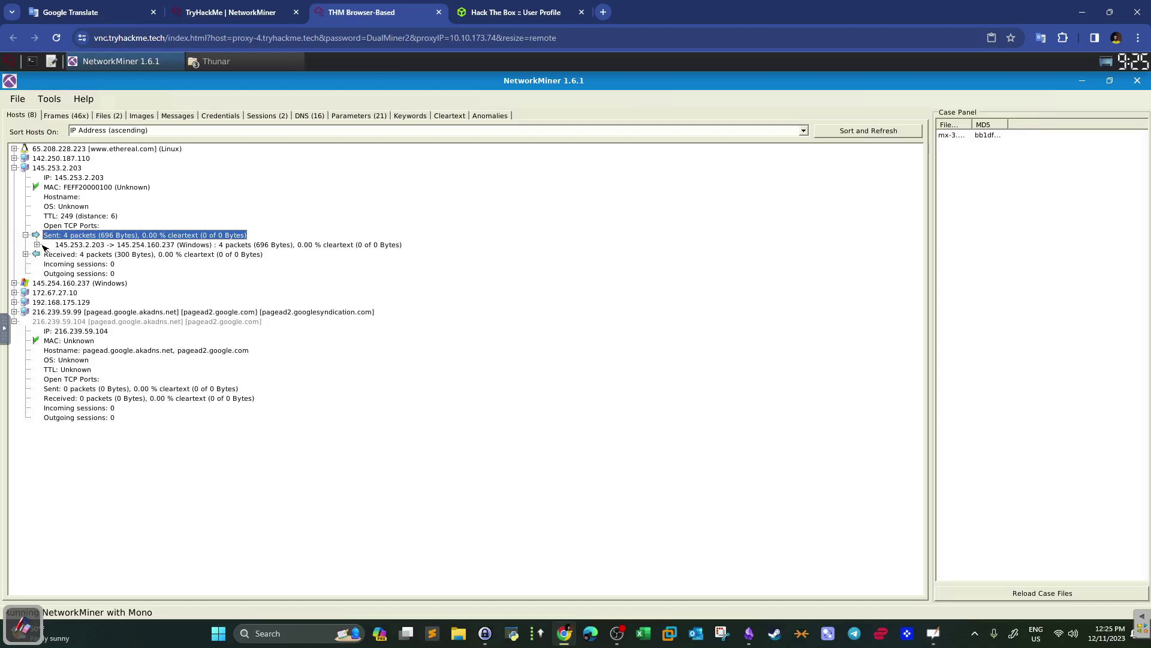
click(37, 245)
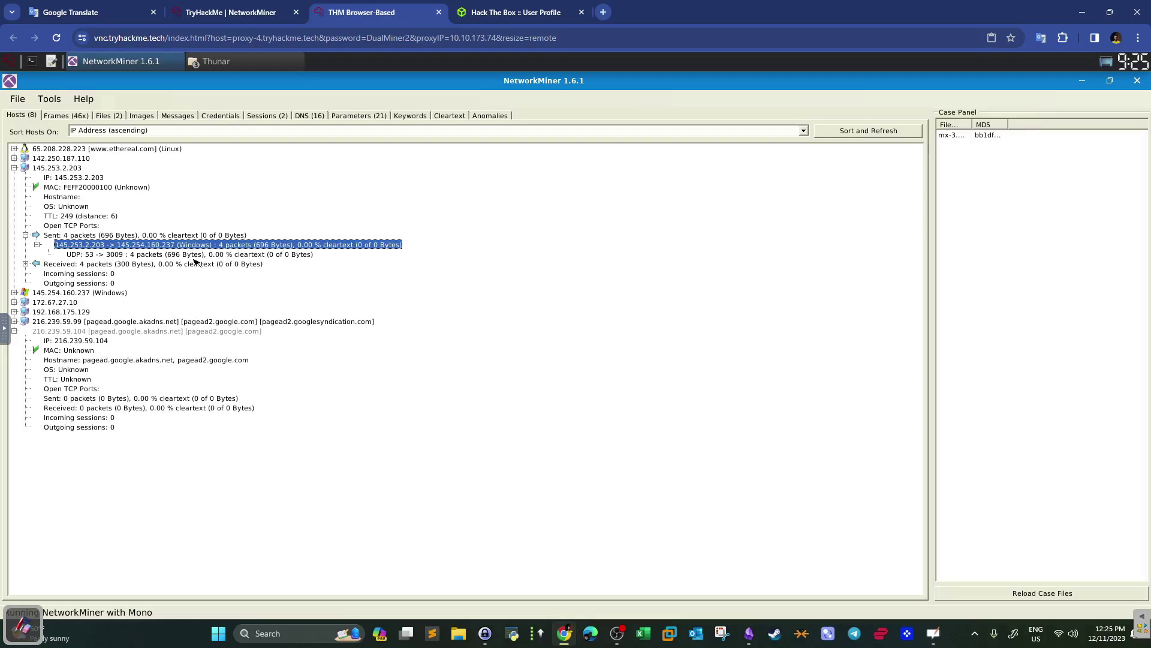
Recheck the sent packets question in the room, collapse host 145.253.2.203, and check the packets sent from host 65.208.228.223 against the room's answer
click(215, 10)
click(315, 379)
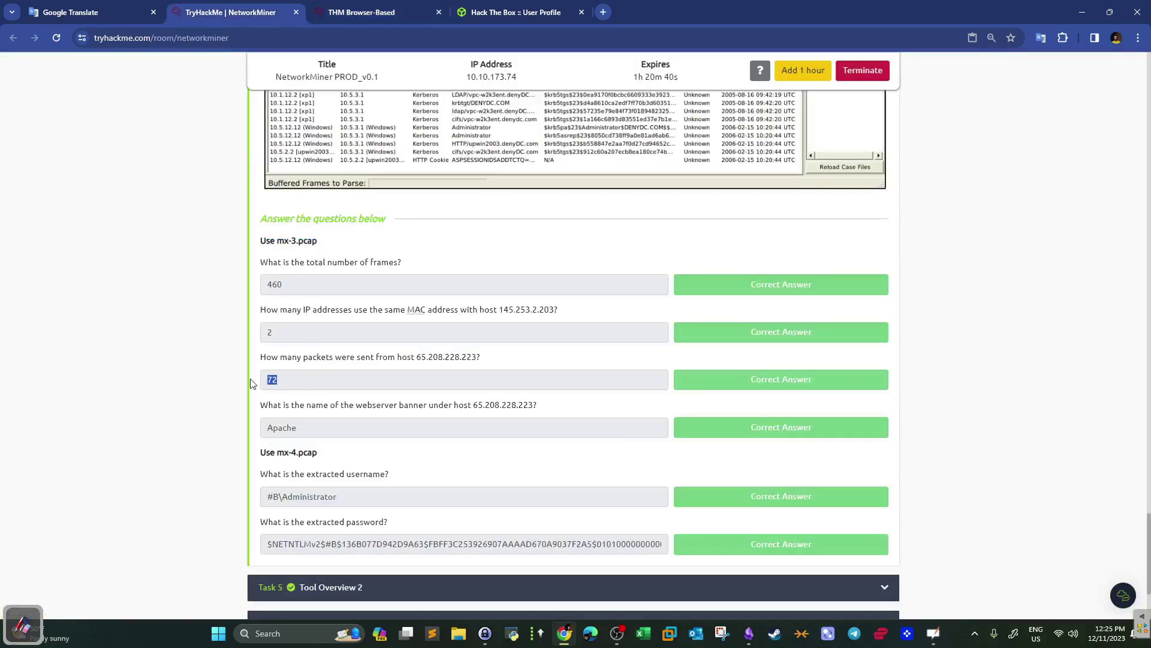
click(340, 7)
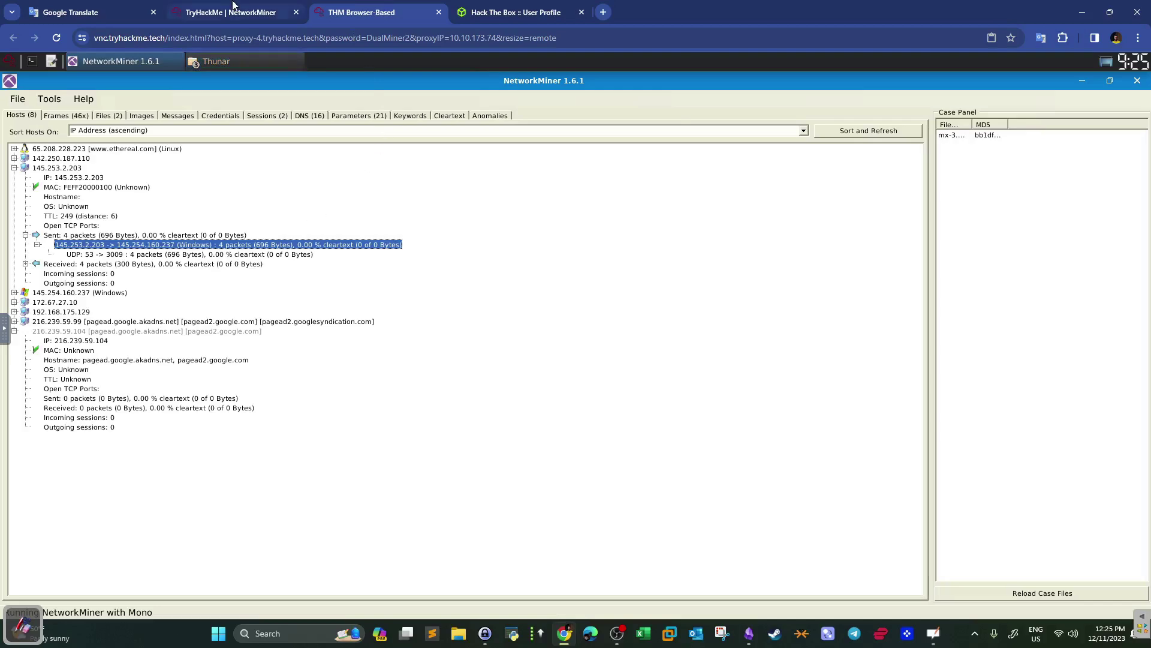
click(252, 10)
click(394, 7)
click(15, 168)
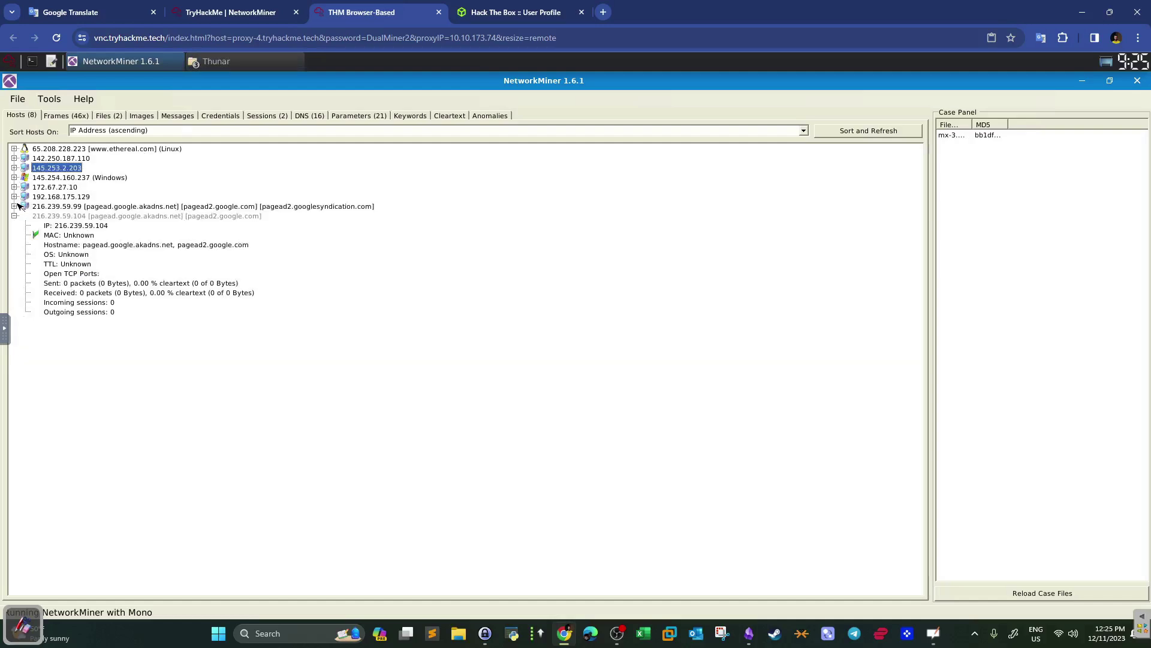
click(14, 149)
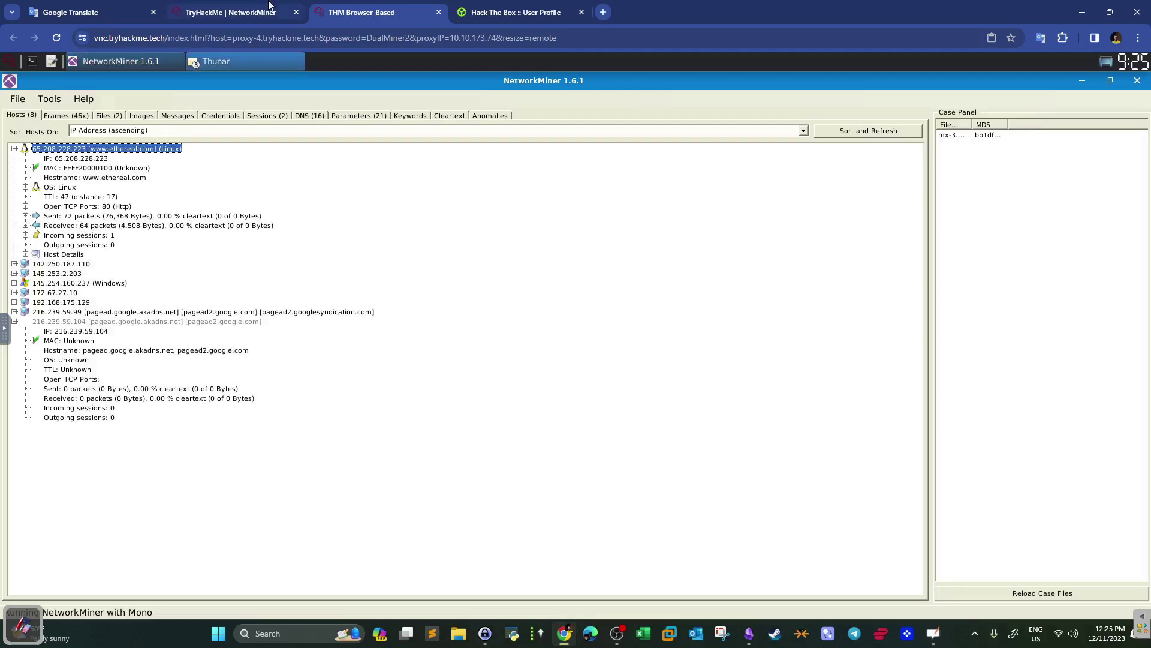
click(216, 12)
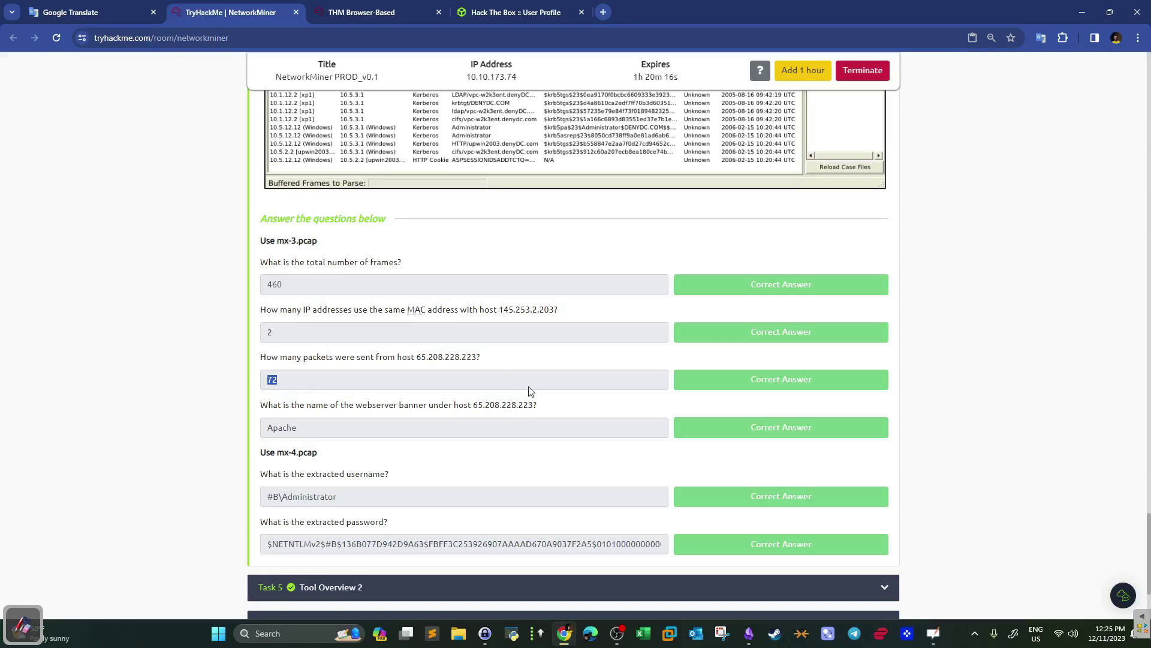
Expand the host details of 65.208.228.223 and check its web server banner against the room's answer
click(420, 11)
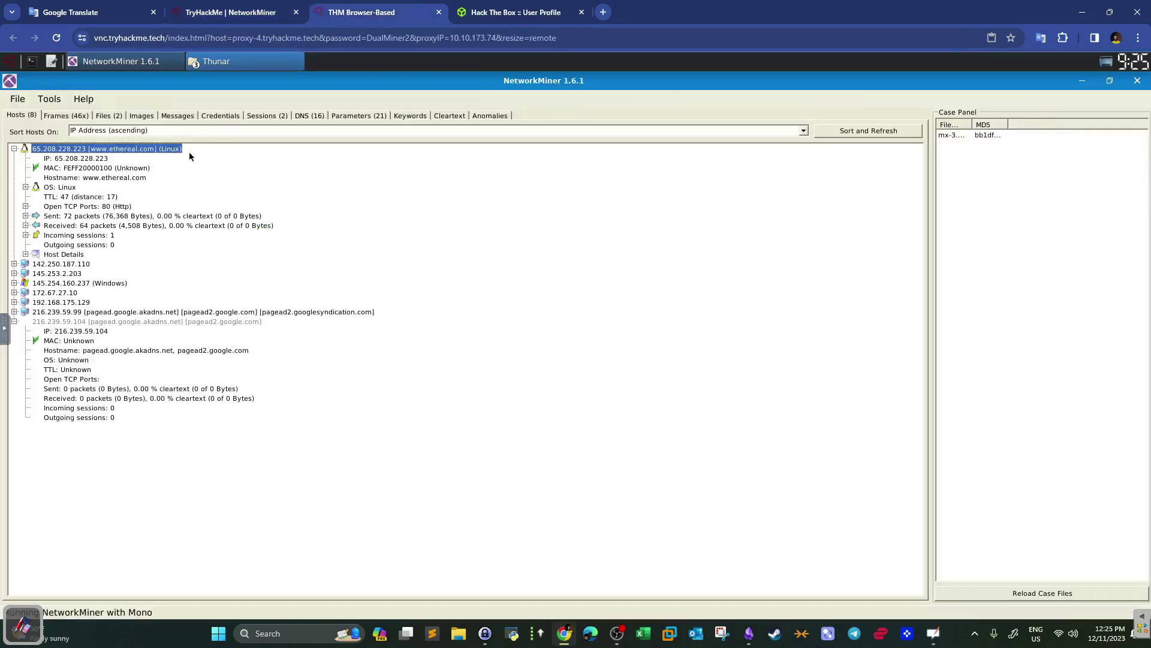
click(26, 255)
click(183, 265)
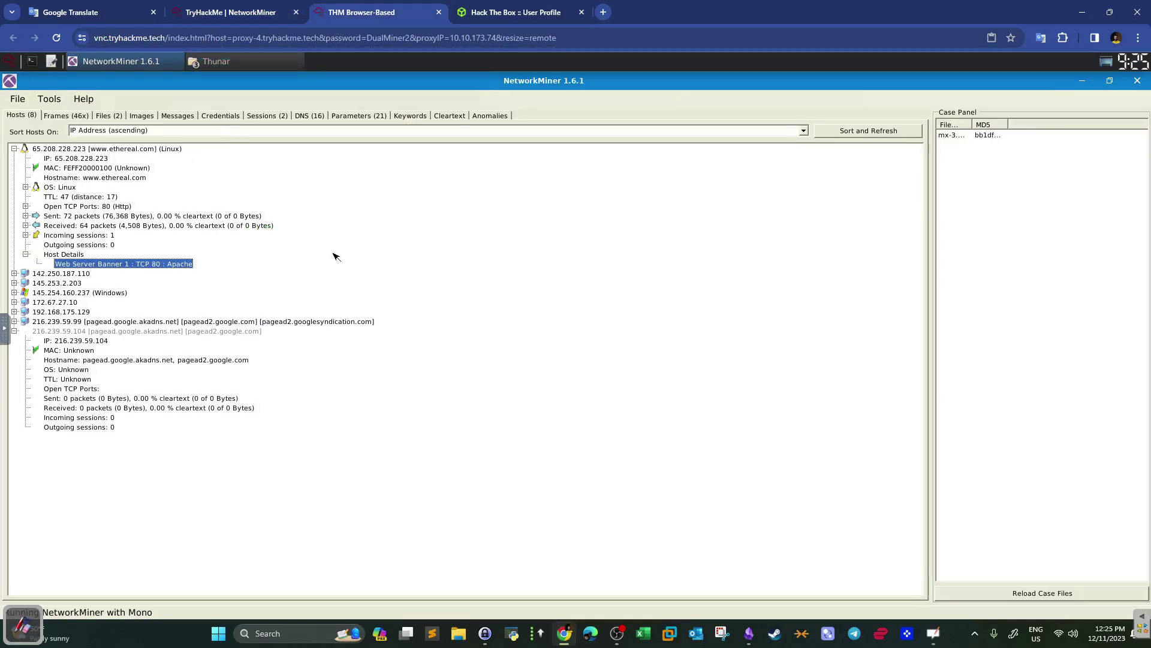
click(263, 8)
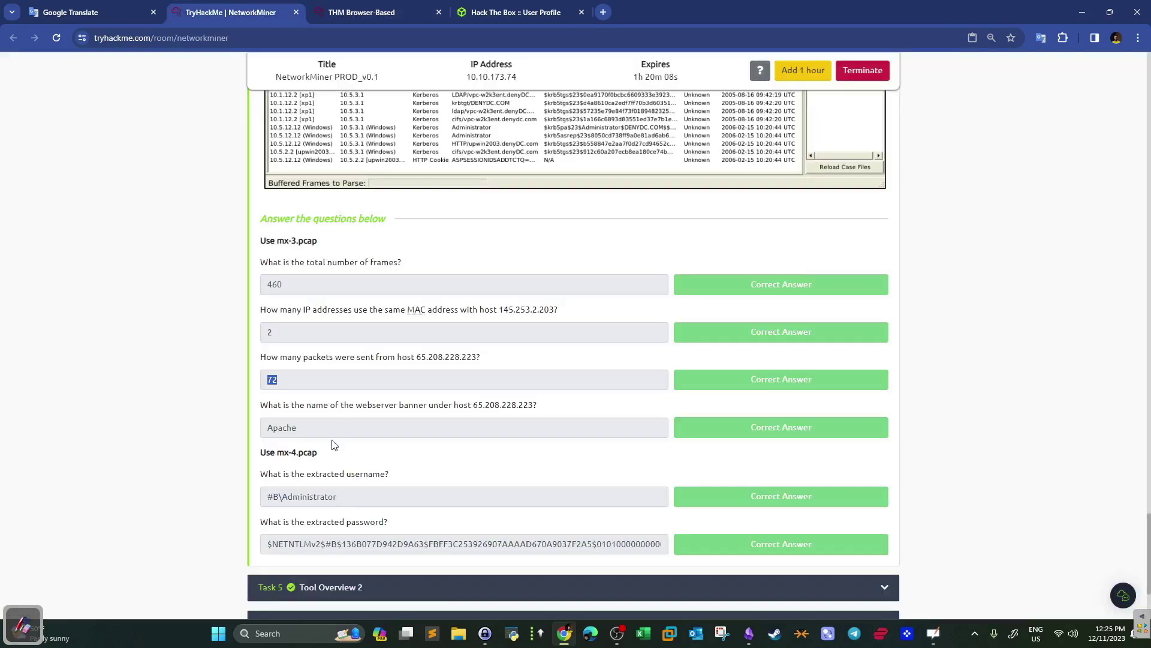
Highlight the room's instruction to use mx-4.pcap and clear the loaded mx-3.pcap data from NetworkMiner
drag(329, 455, 234, 460)
click(405, 9)
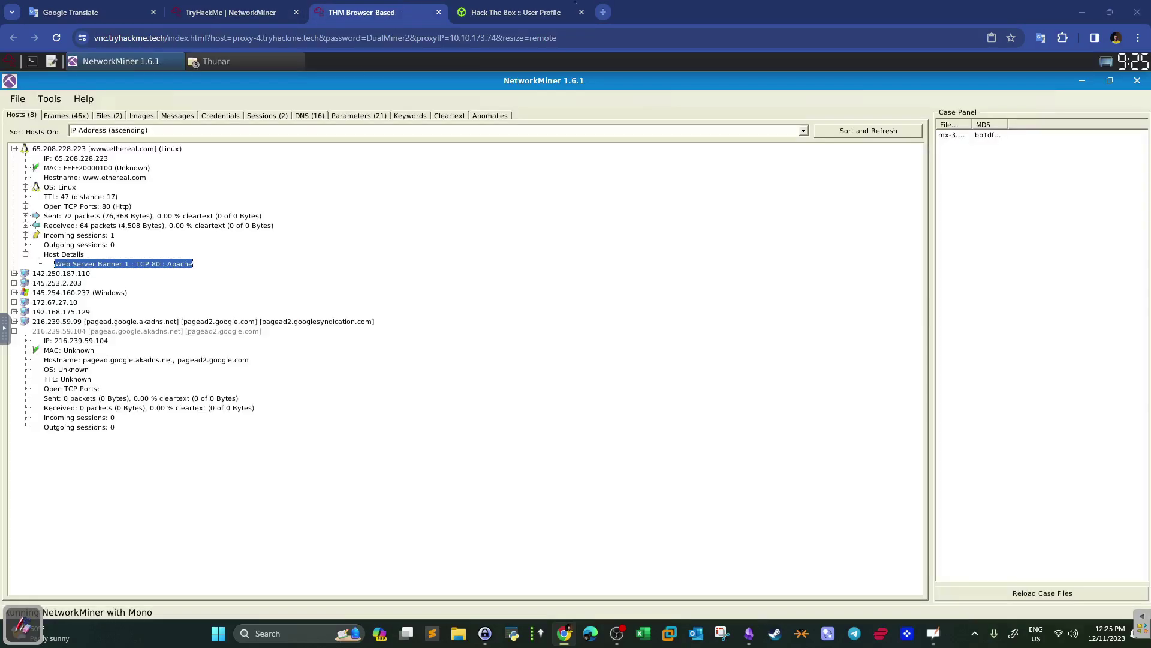
click(18, 99)
click(89, 129)
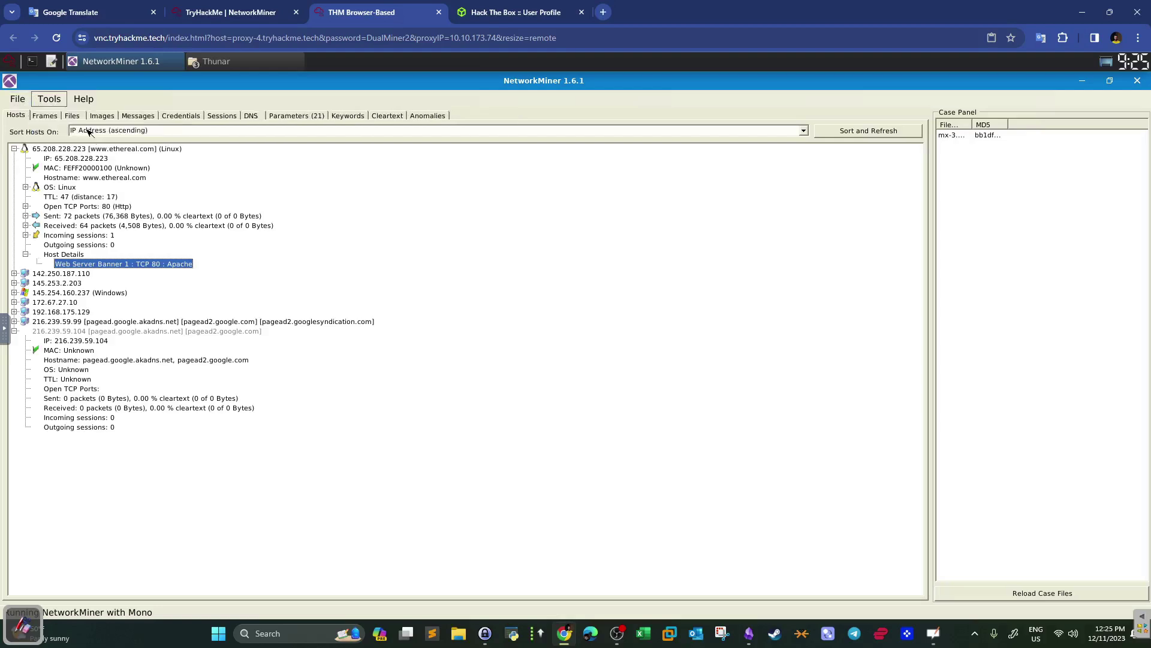
Open mx-4.pcap from the Exercise Files folder in NetworkMiner 1.6.1
click(17, 99)
click(24, 111)
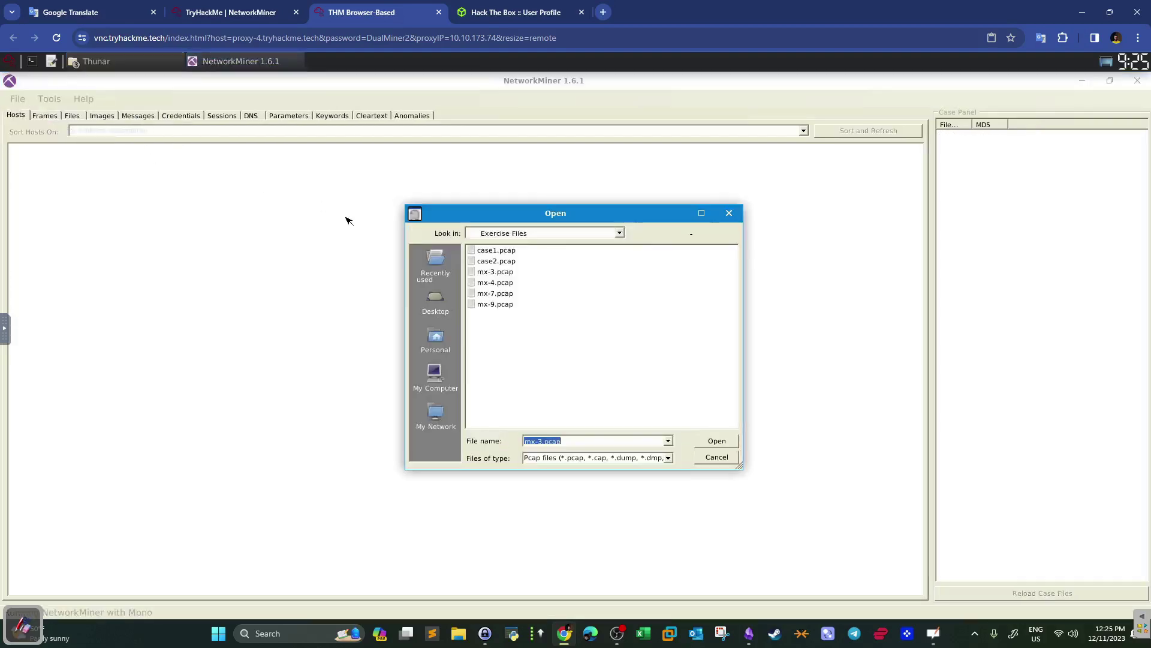
click(275, 9)
click(360, 9)
click(495, 283)
click(717, 441)
Read the room's mx-4.pcap questions, and look for extracted credentials in NetworkMiner 1.6.1
click(275, 8)
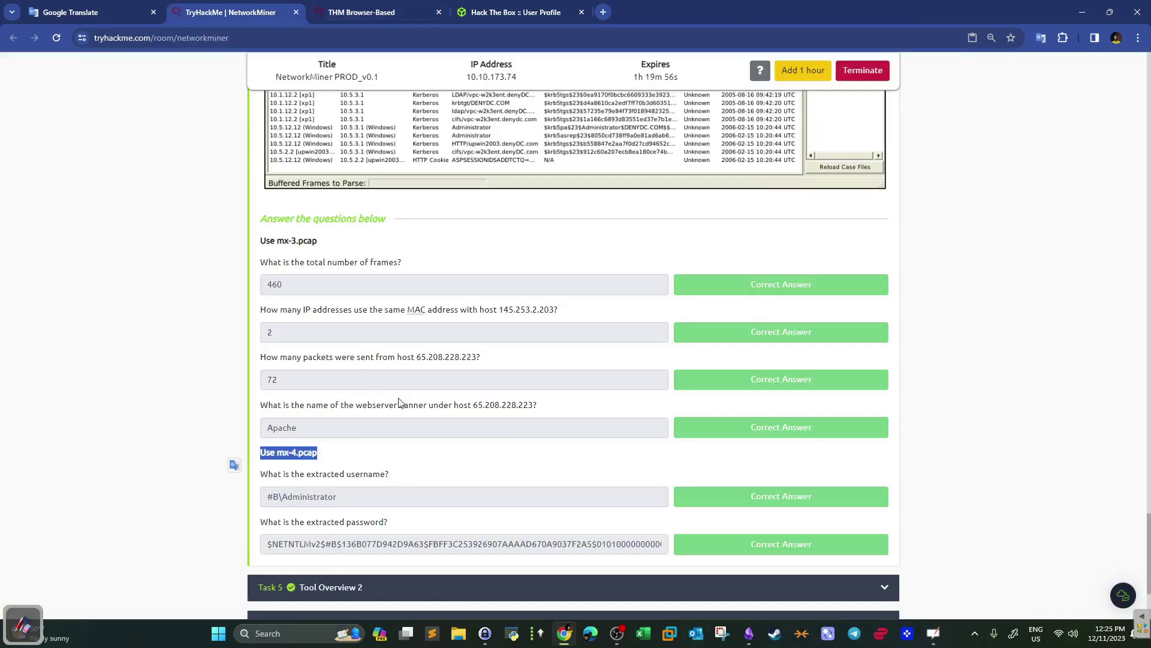
click(359, 12)
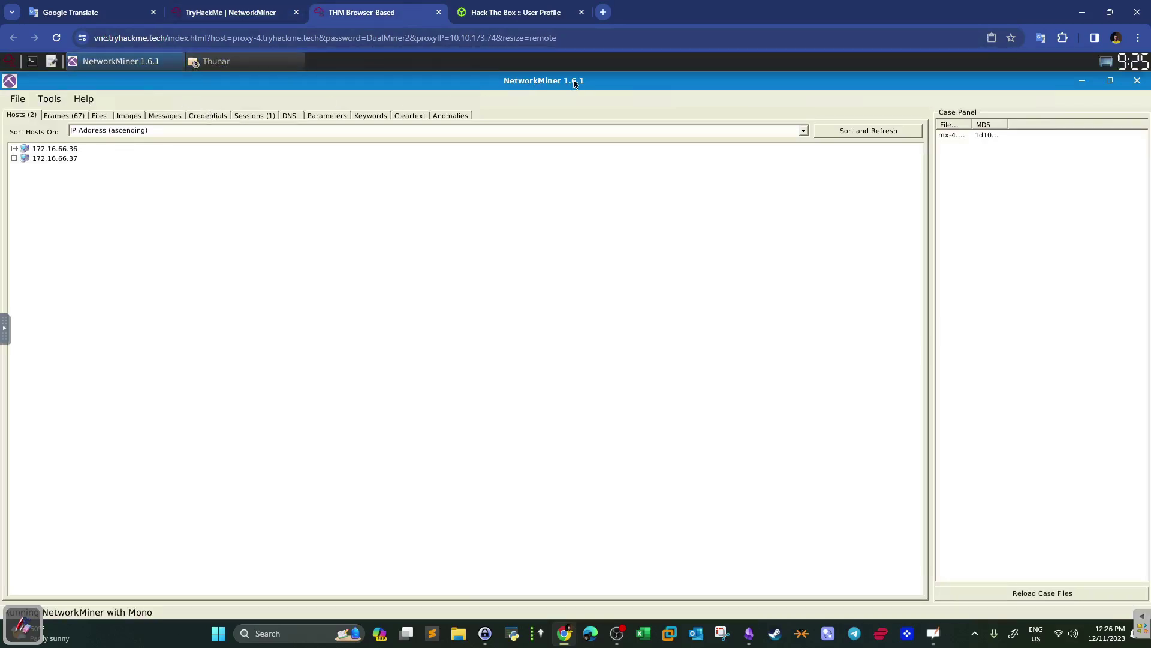
click(226, 116)
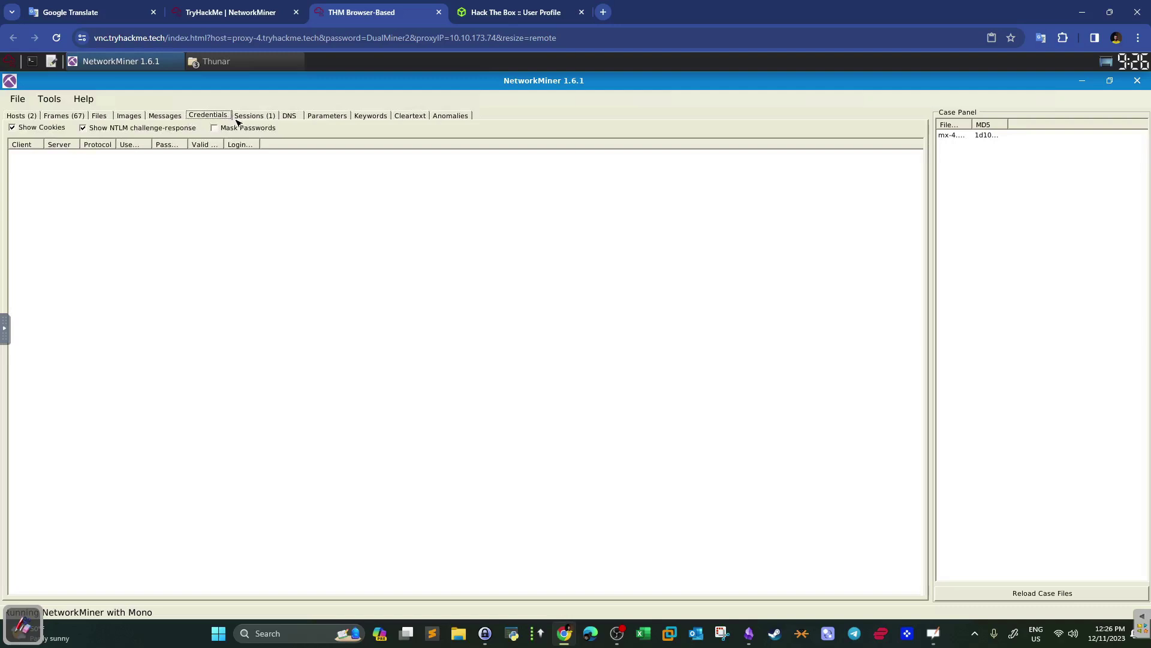
click(252, 12)
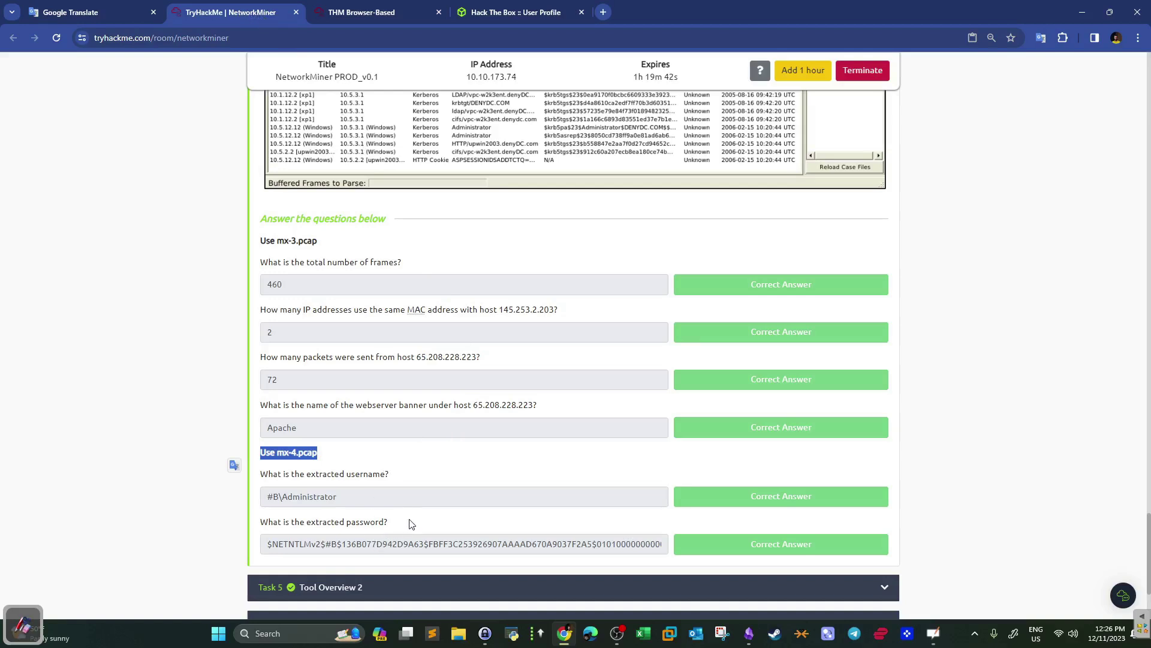
Close the NetworkMiner_1-6-1 folder and launch NetworkMiner.exe from the NetworkMiner_2-7-2 folder
click(386, 6)
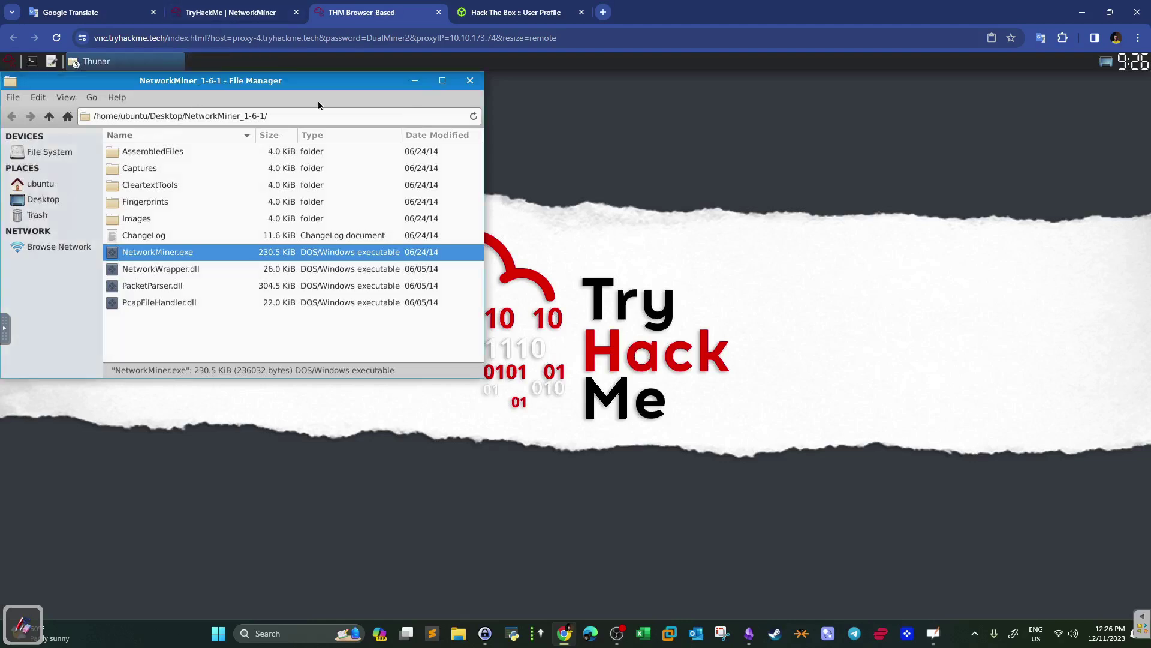
click(471, 81)
double_click(45, 238)
right_click(146, 249)
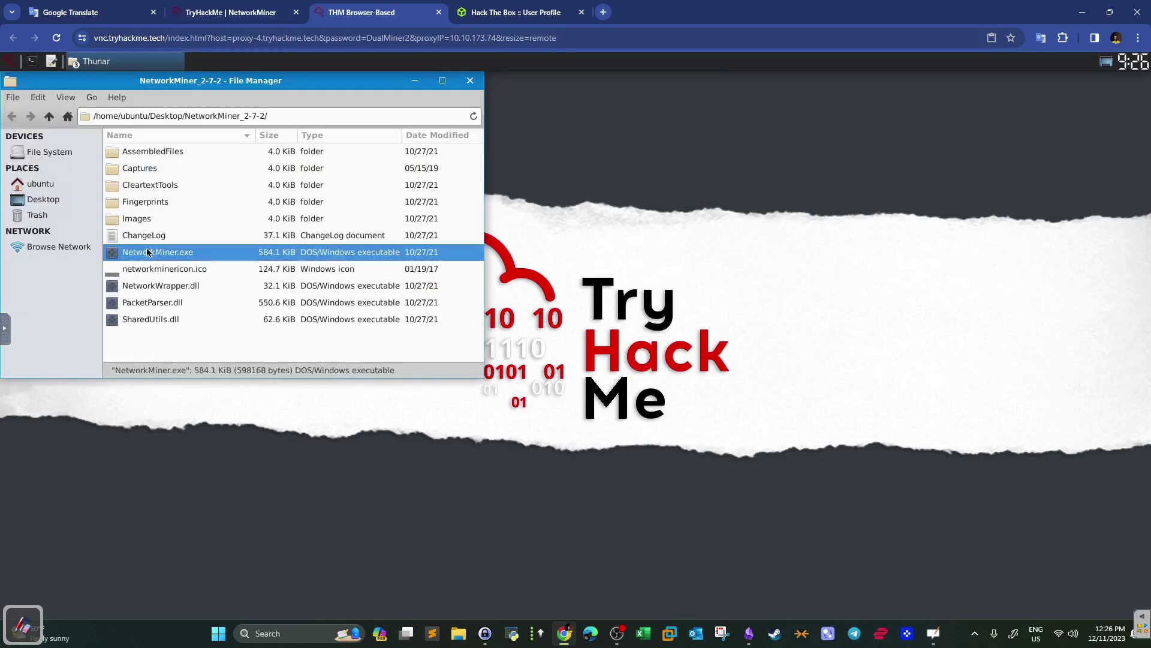
click(168, 260)
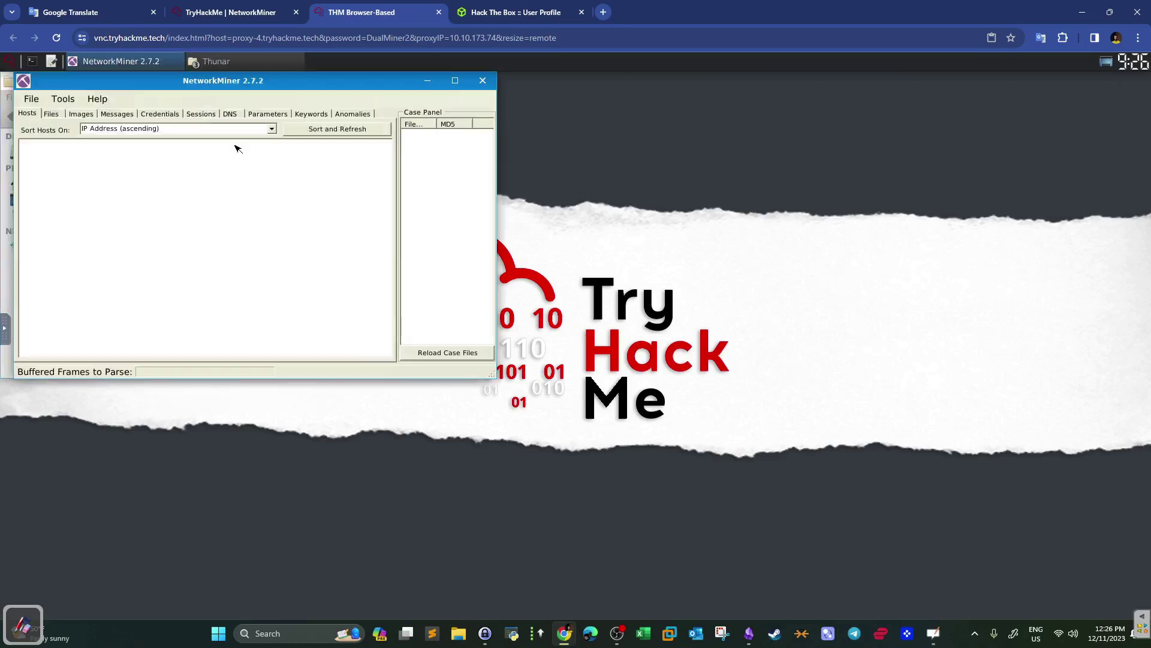
Load mx-4.pcap in NetworkMiner 2.7.2 and show its extracted credentials in a maximized window
click(32, 99)
click(36, 112)
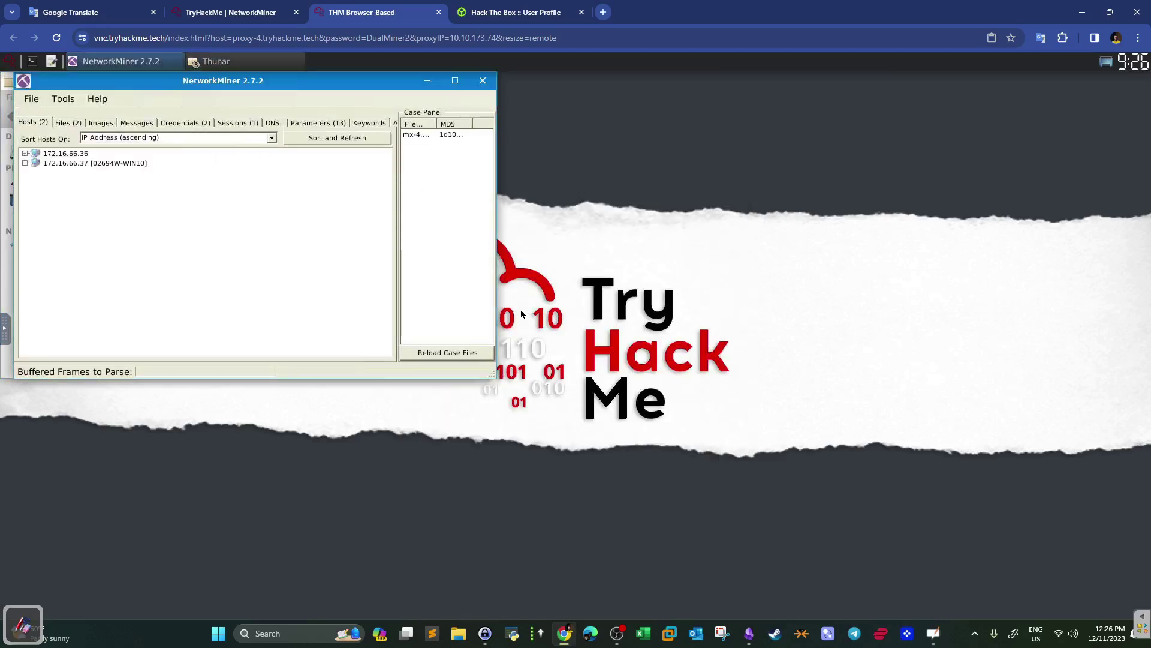
click(204, 123)
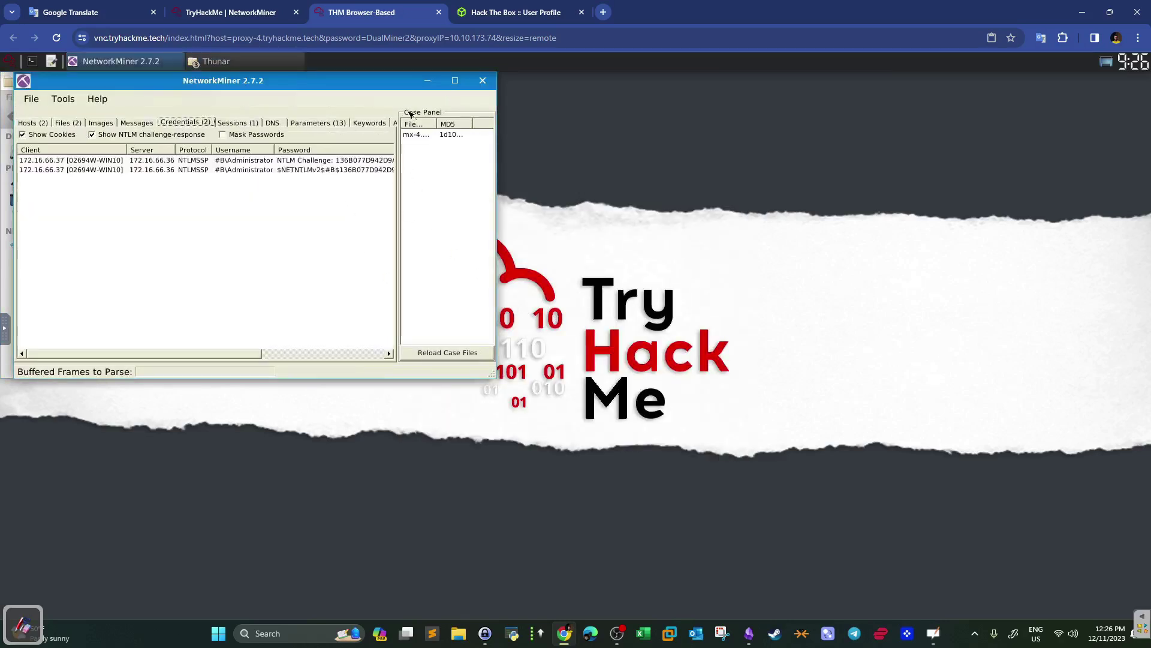
click(450, 83)
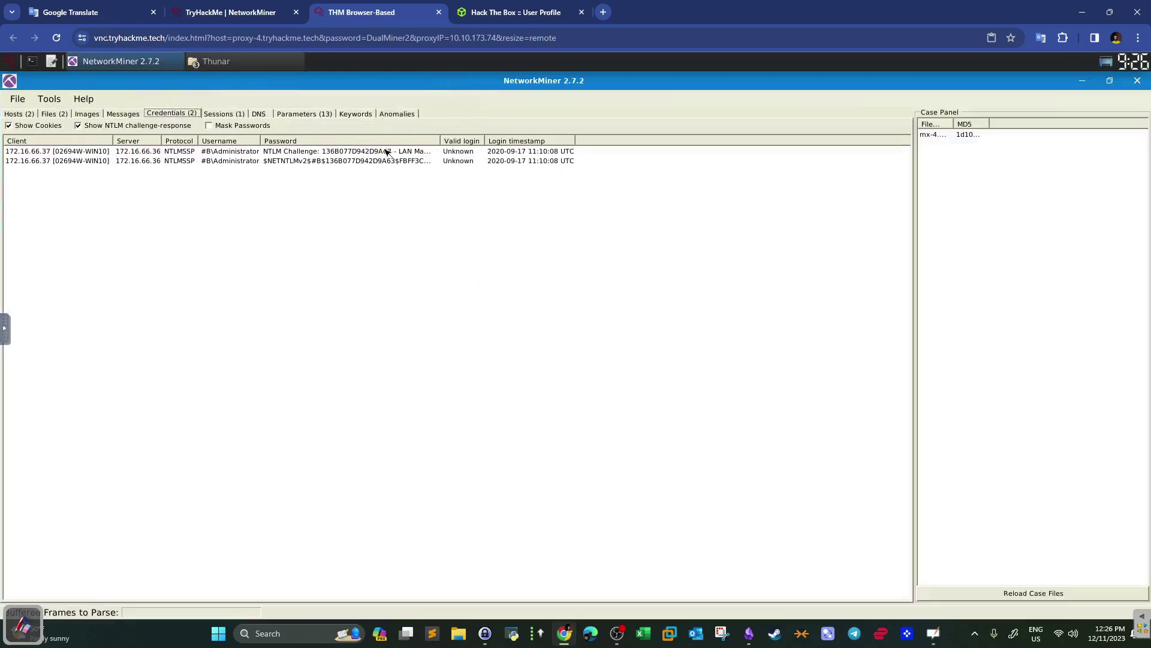
Examine the username and the NETNTLMv2 password entry, and compare both with the room's mx-4.pcap answers
click(248, 153)
click(336, 161)
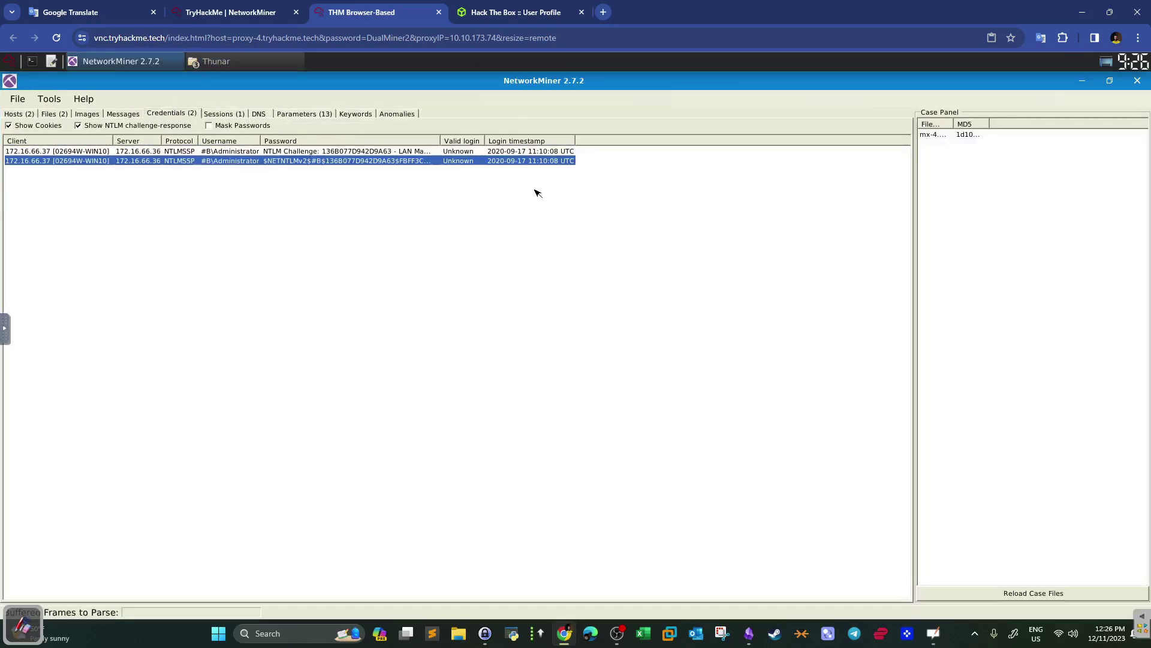
click(232, 11)
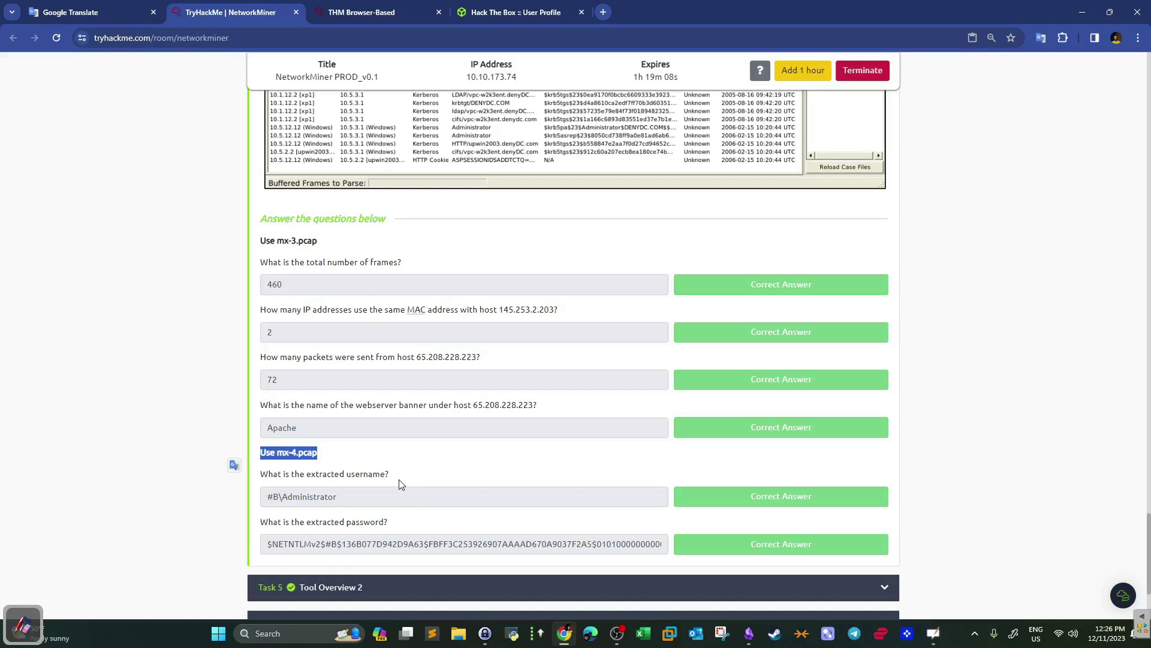
Close the NetworkMiner_2-7-2 file manager window and the browser-based virtual machine session
click(400, 5)
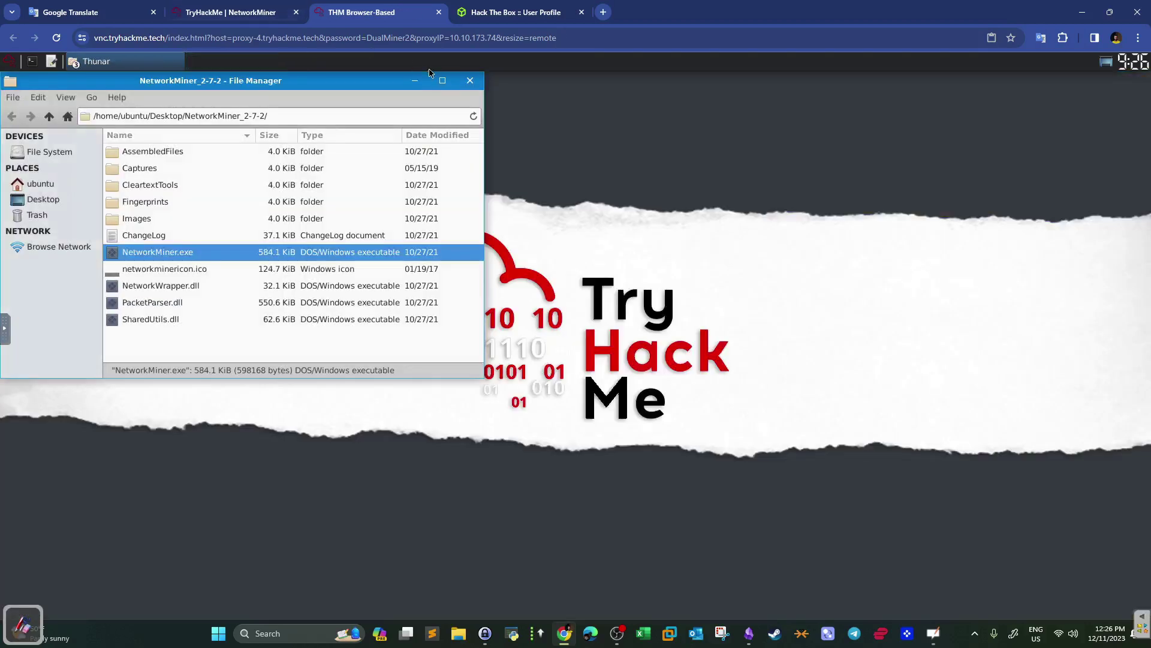
click(470, 80)
click(439, 13)
Return to the NetworkMiner room, collapse Task 4 and expand the Task 8 conclusion
click(231, 12)
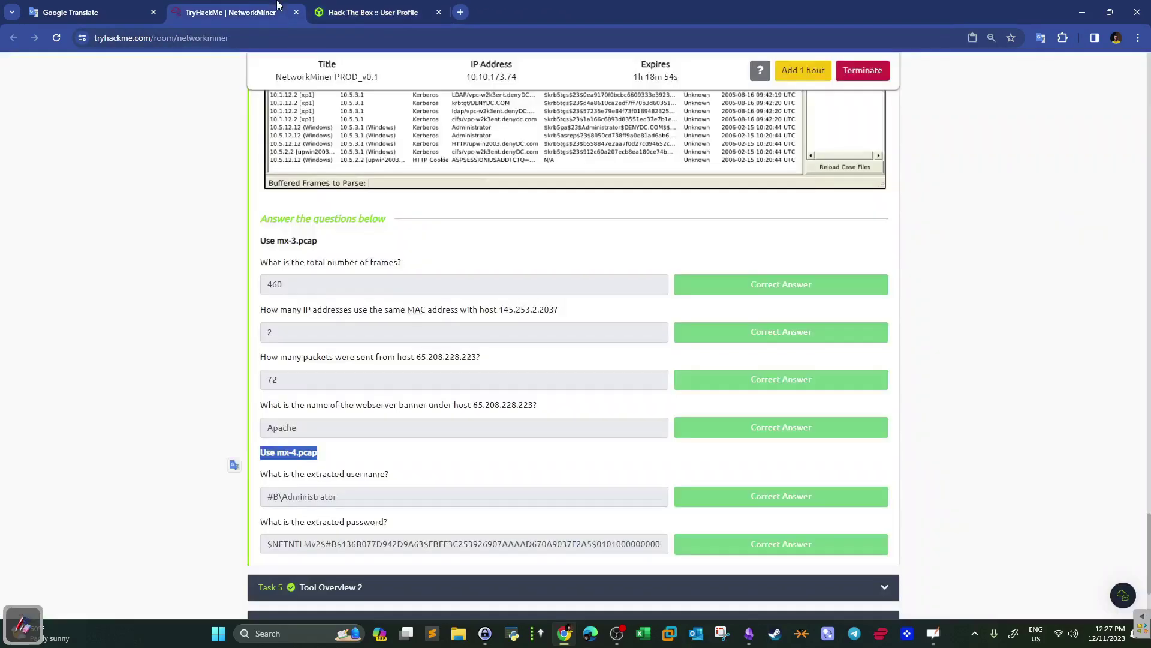
scroll(1149, 560, down, 3)
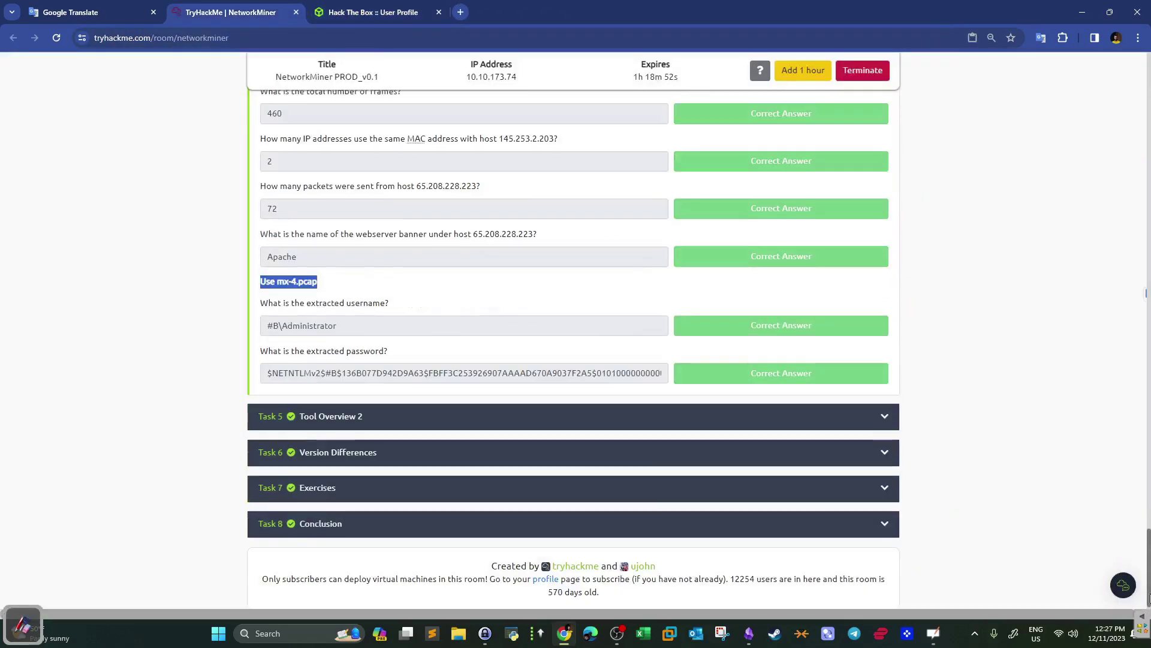
scroll(770, 531, up, 4)
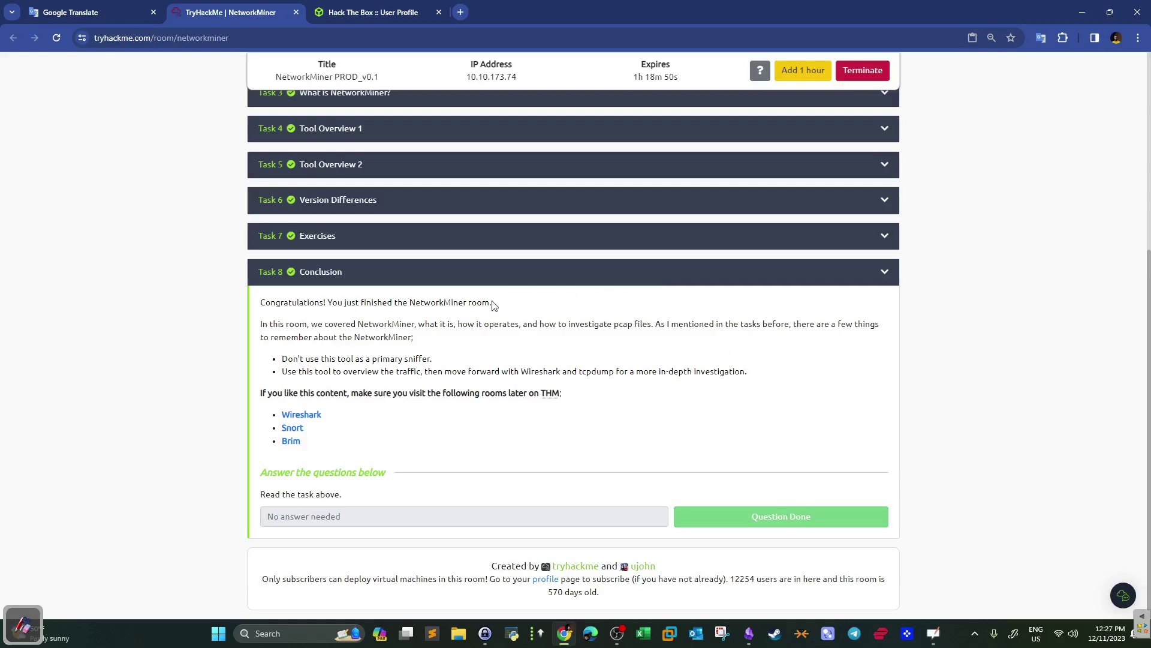